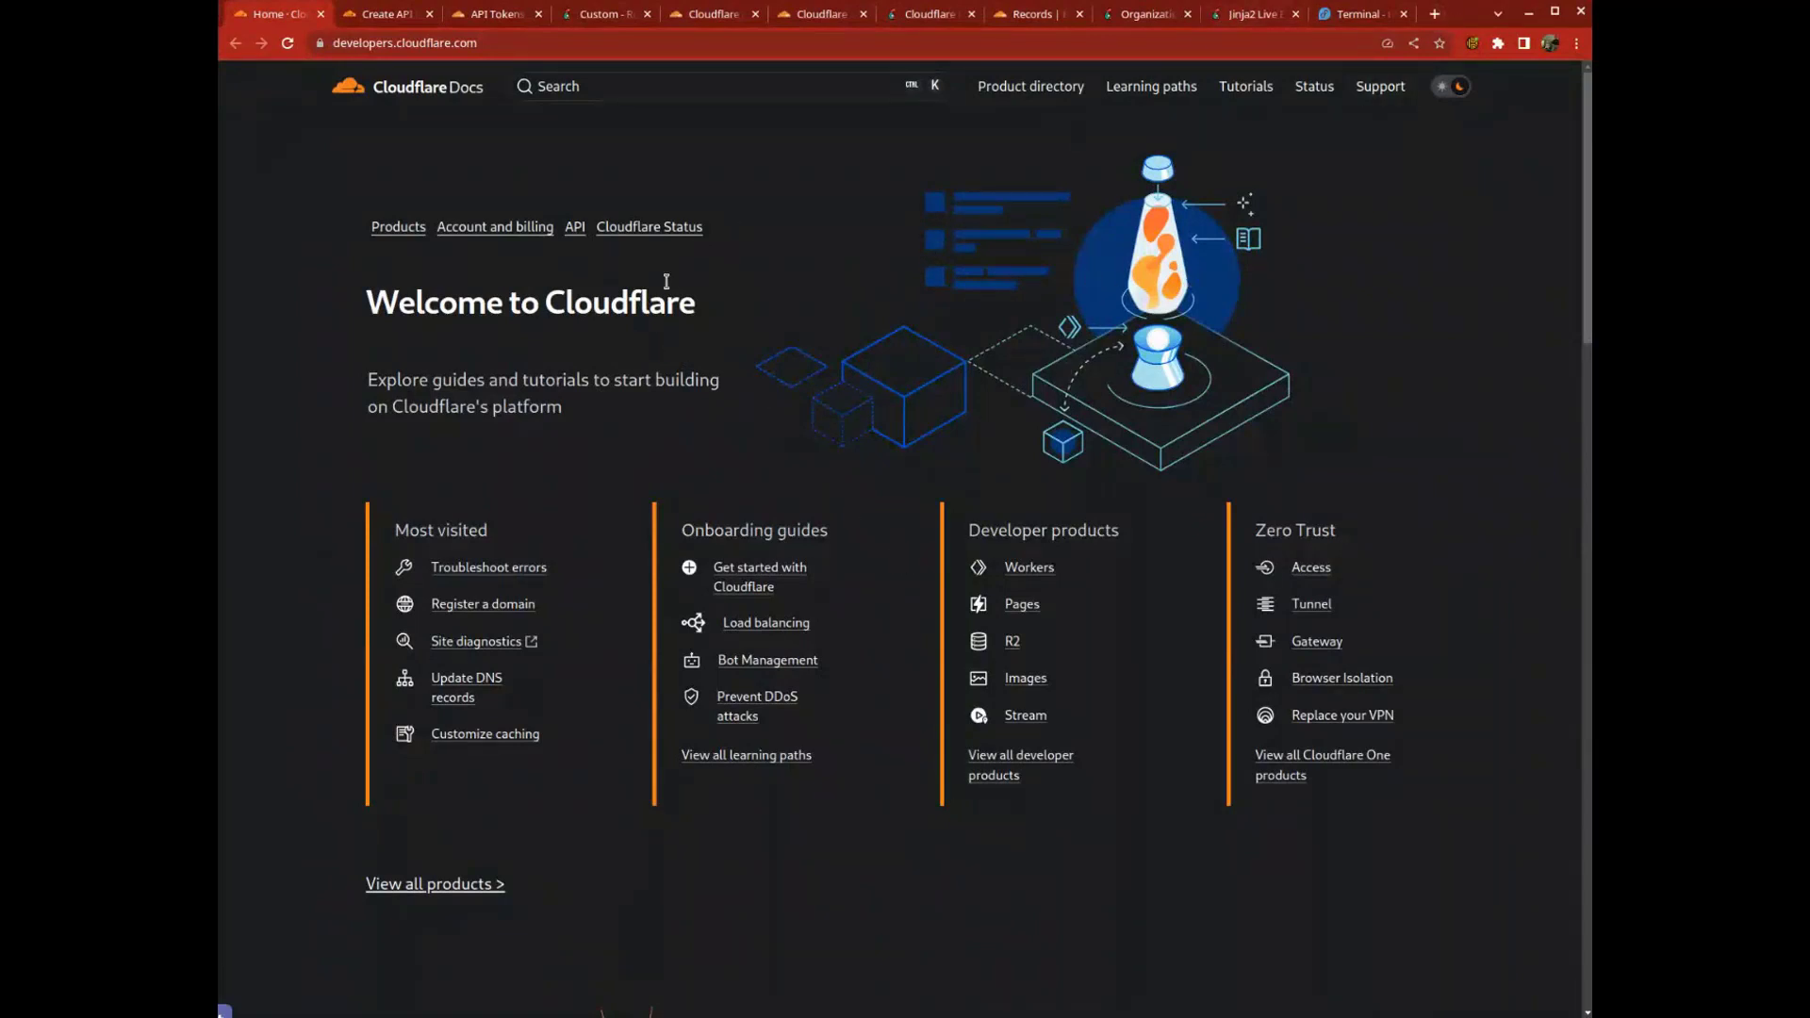
# Step: Open Cloudflare's 'Create an API token' guide and read down to the /user/tokens/verify curl example
pyautogui.click(385, 19)
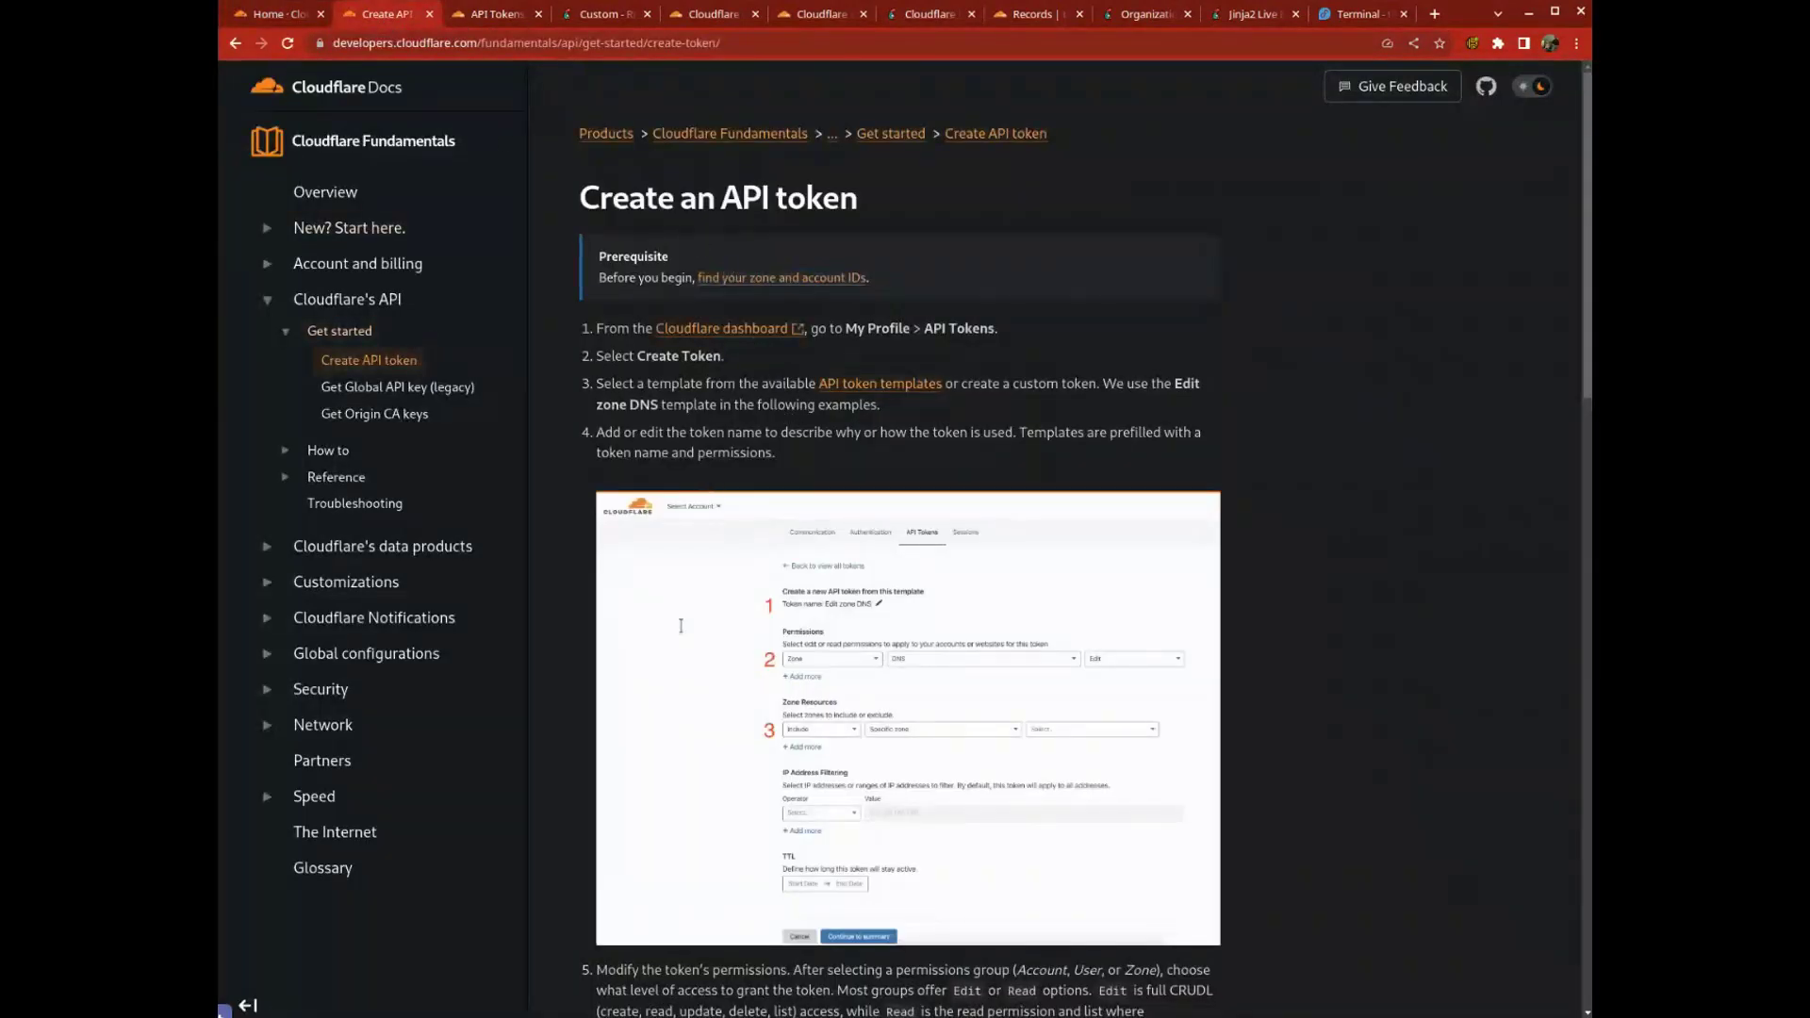
pyautogui.scroll(-3, 681, 626)
pyautogui.scroll(2, 868, 307)
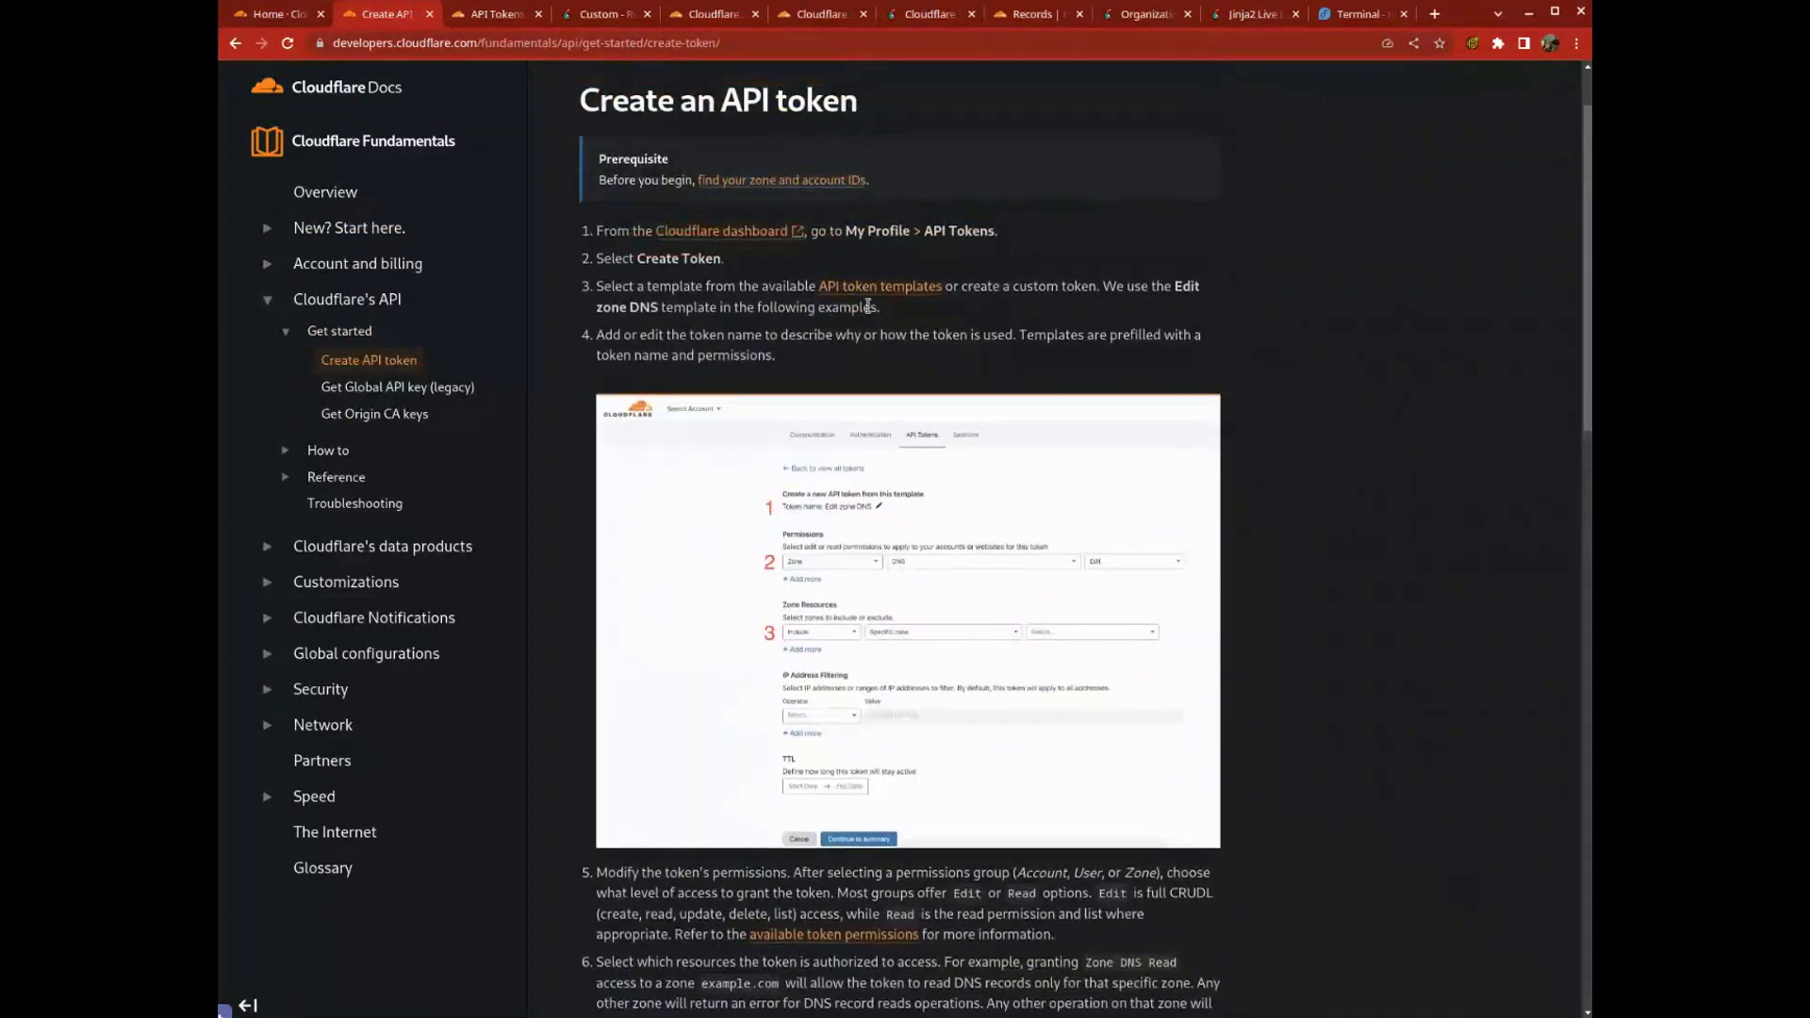
pyautogui.scroll(-8, 868, 306)
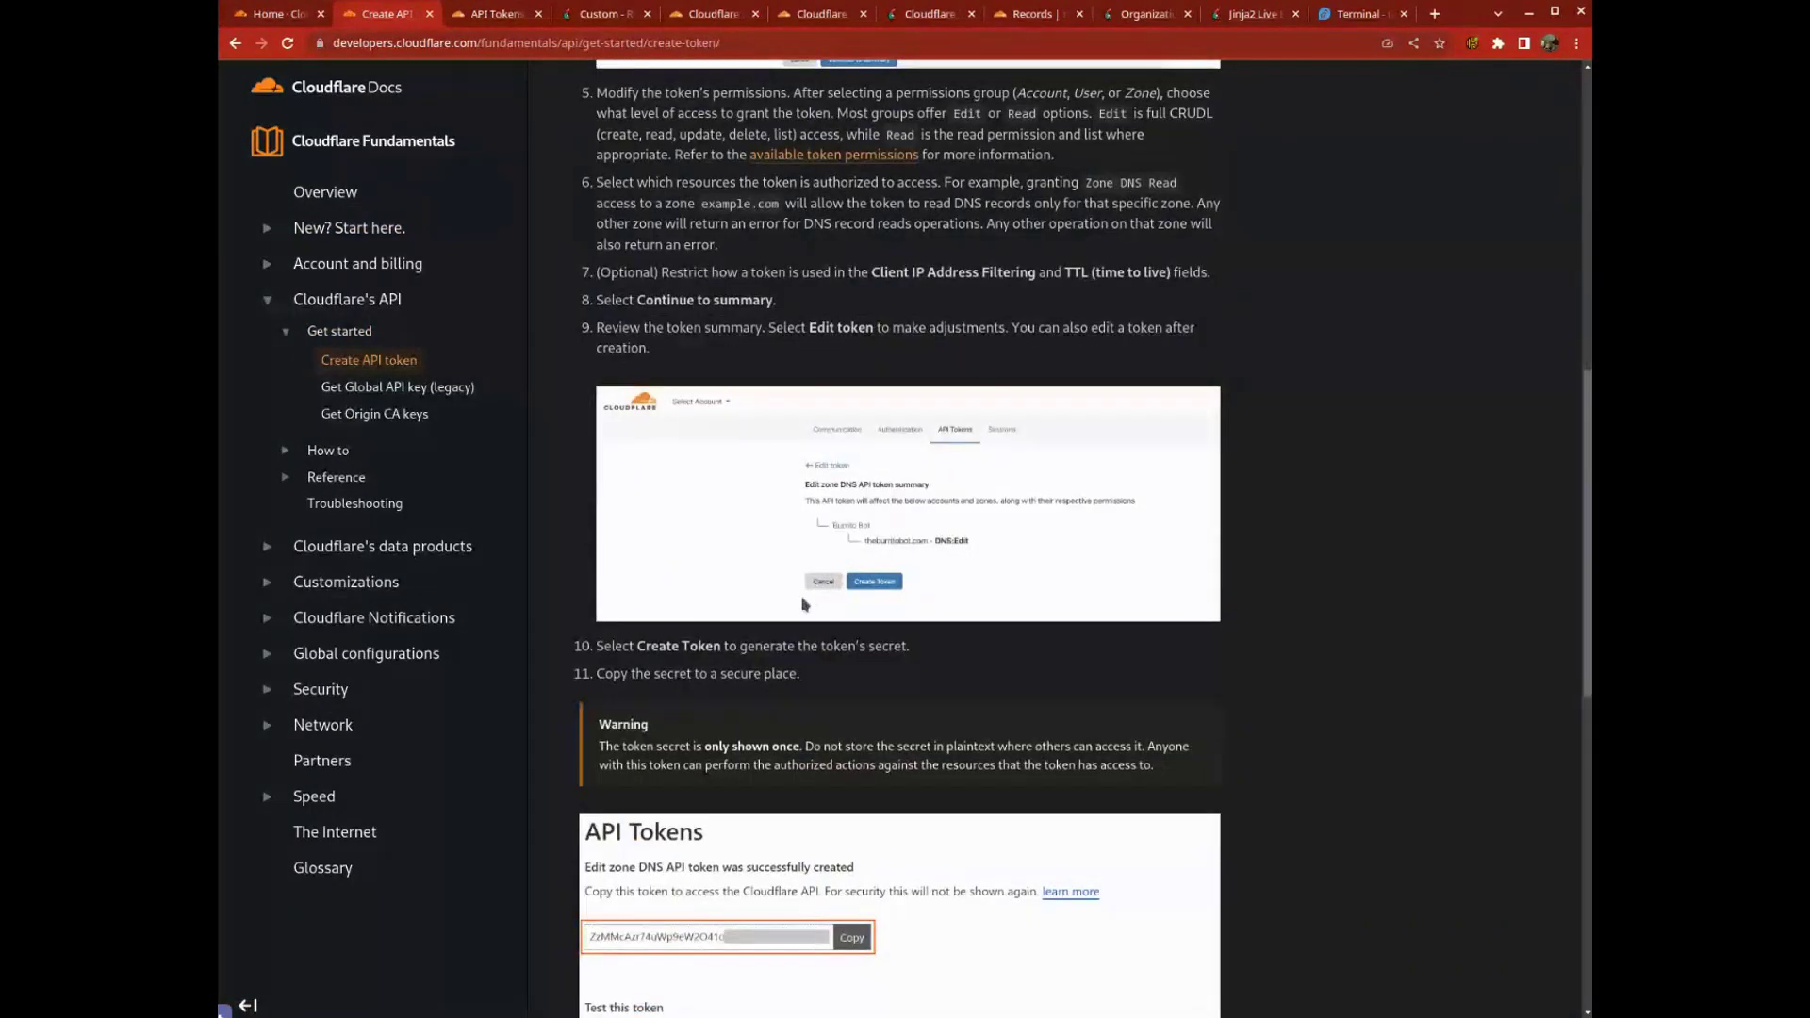
pyautogui.scroll(-5, 805, 604)
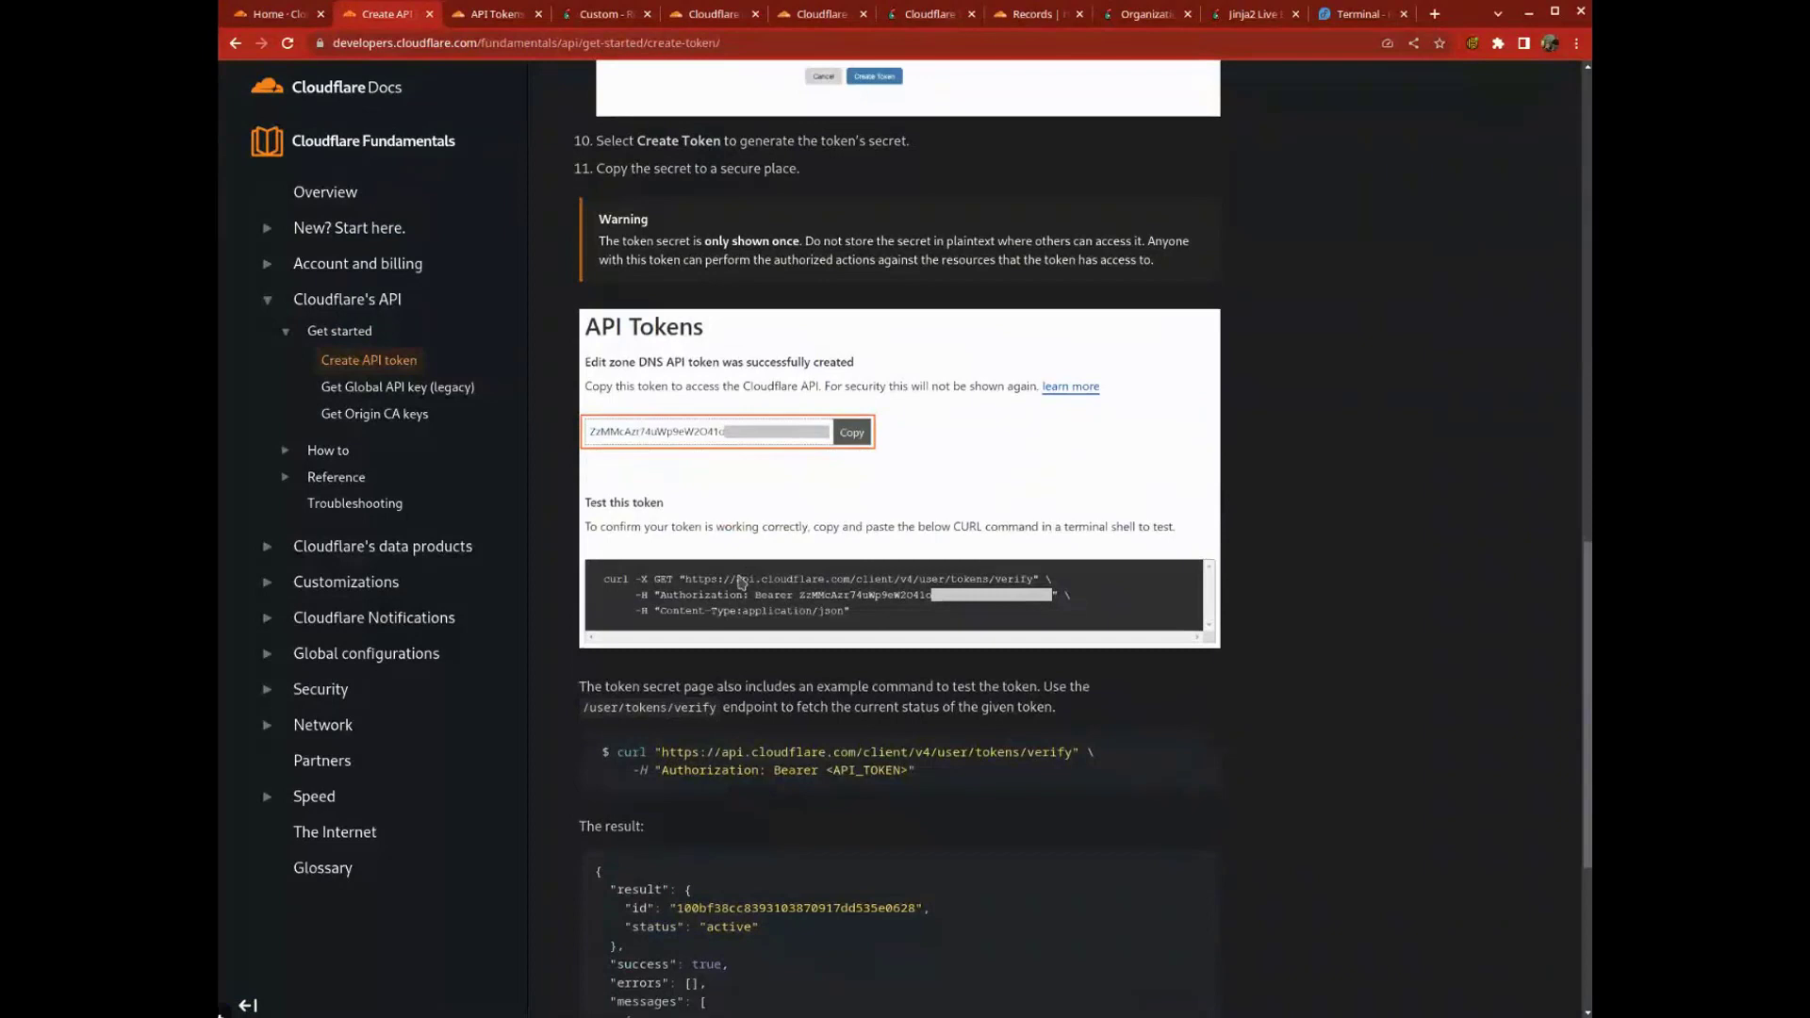
pyautogui.scroll(-2, 741, 582)
pyautogui.moveTo(664, 593); pyautogui.dragTo(896, 586)
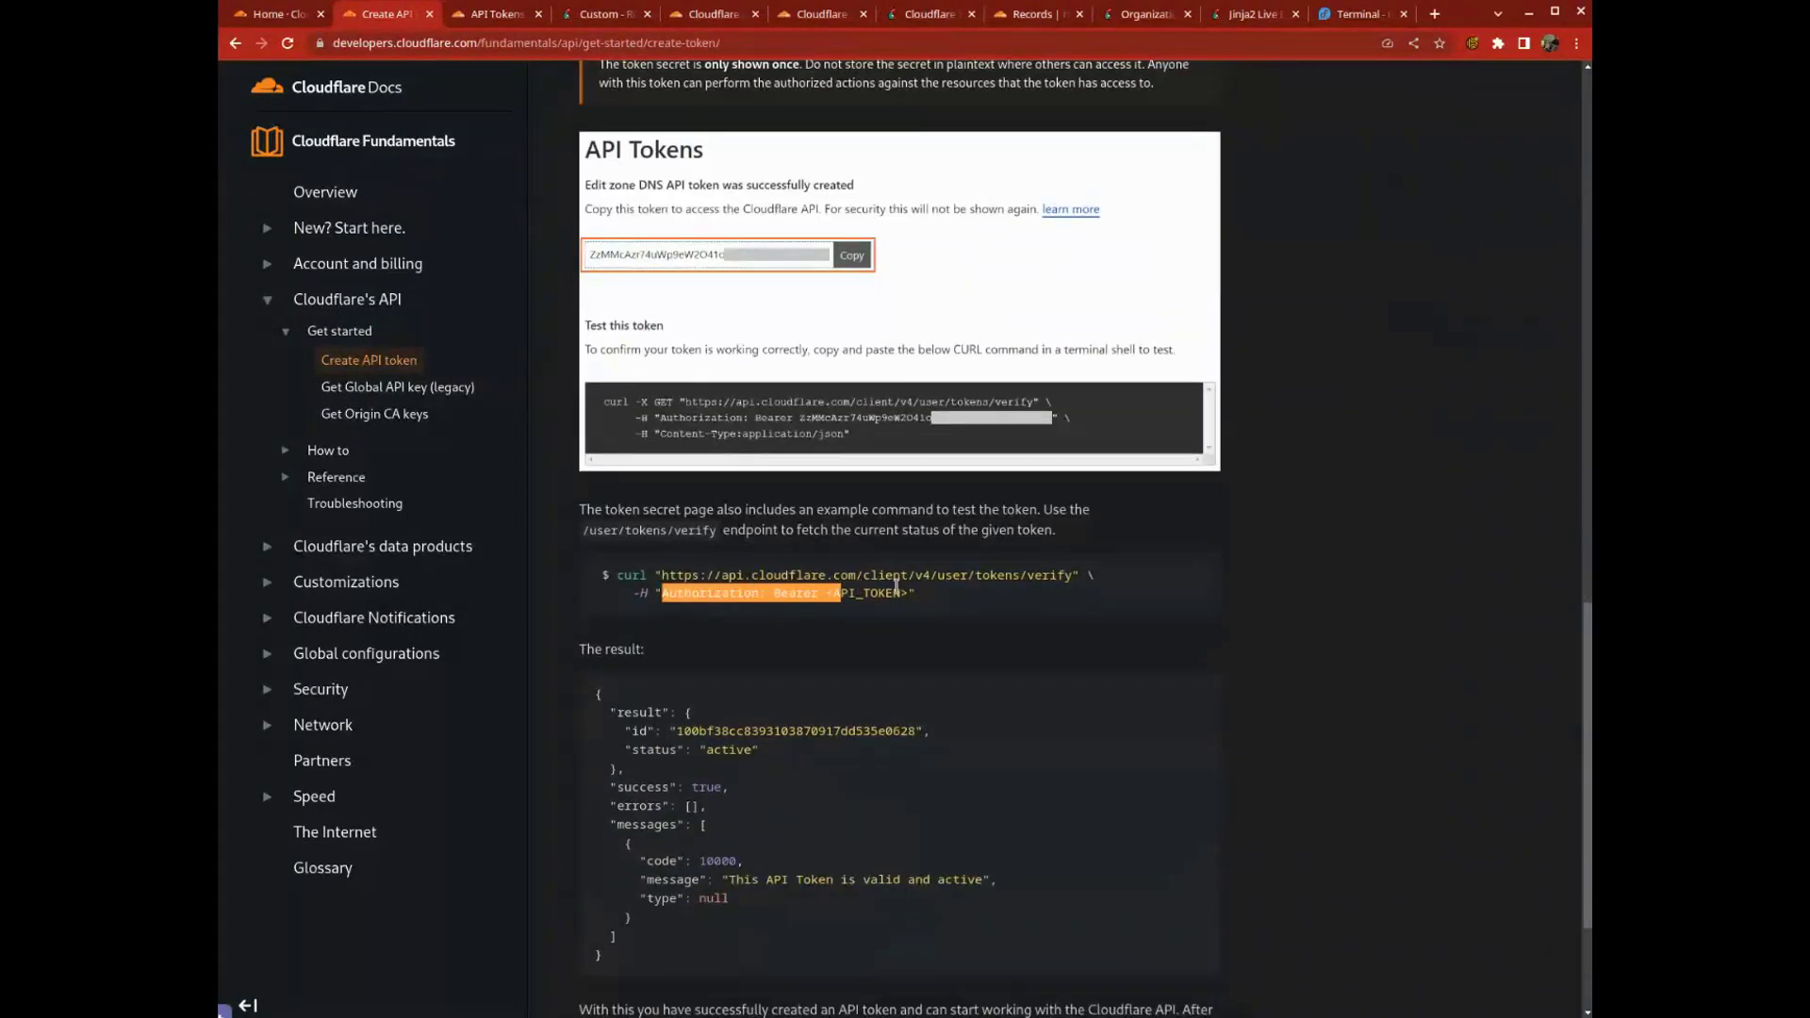
pyautogui.click(891, 590)
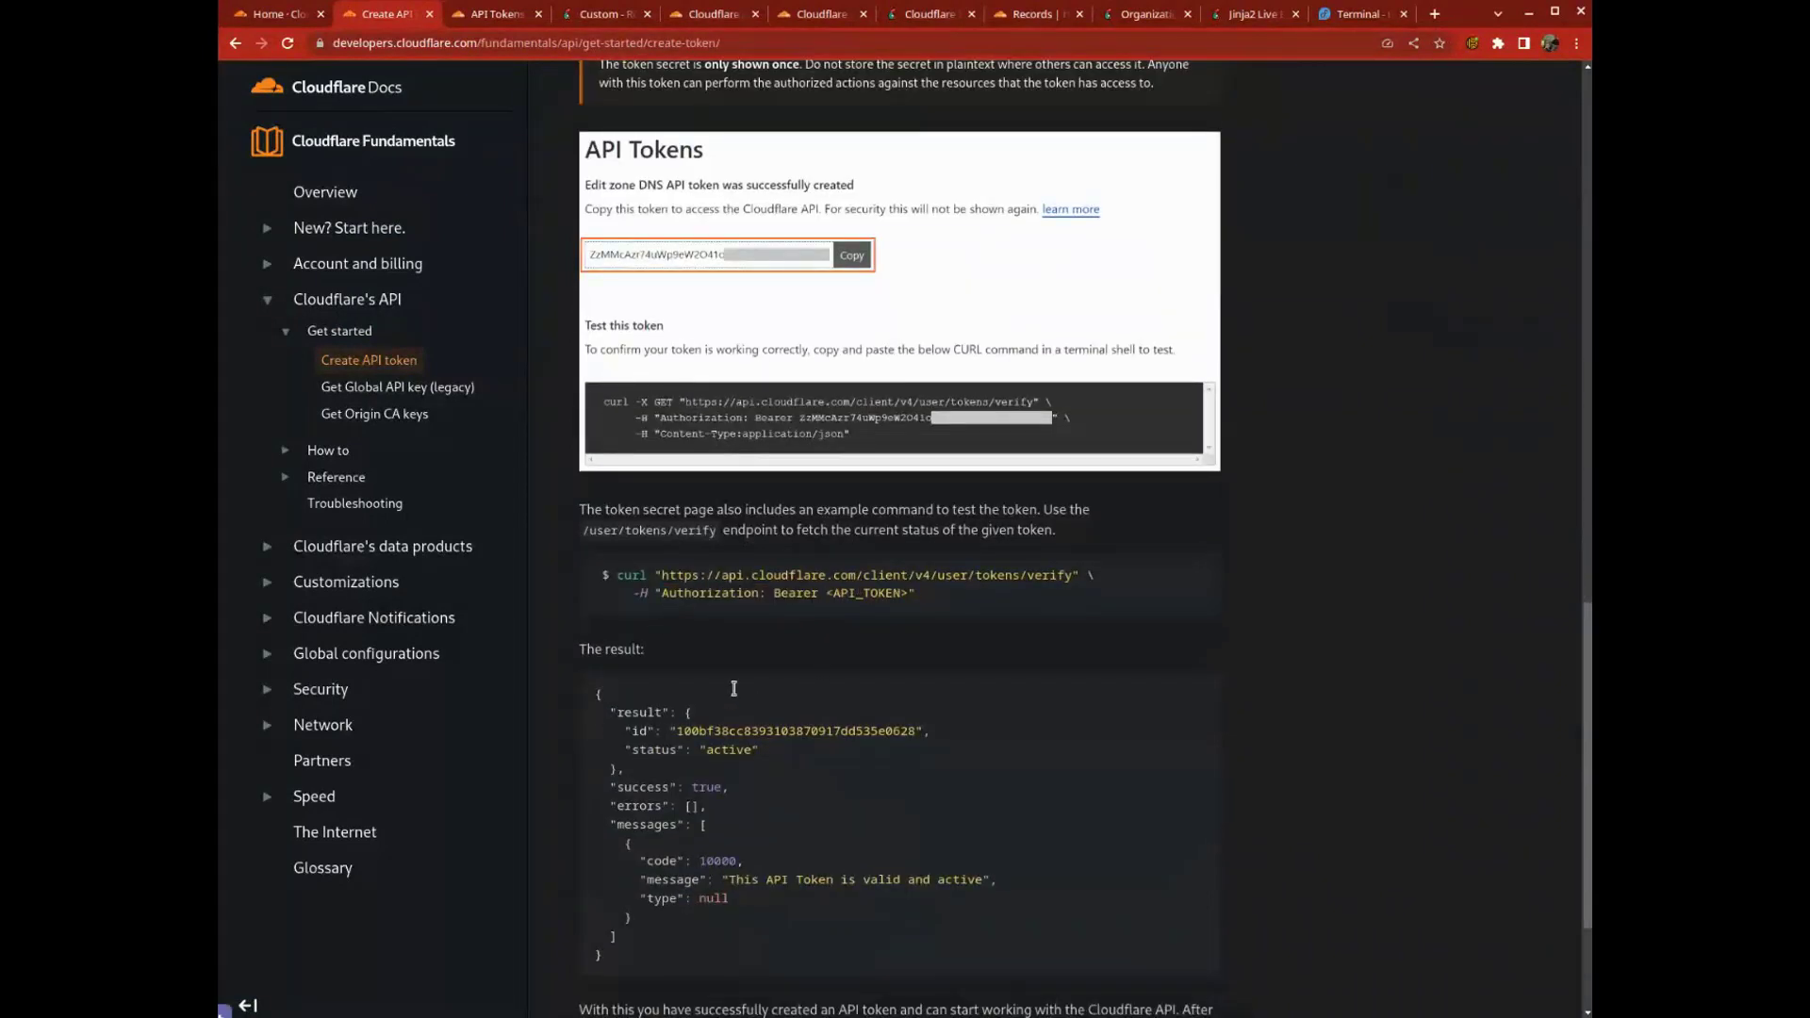
# Step: Show the API Tokens page and highlight the Edit zone DNS token's Zone.Zone, Zone.DNS permissions
pyautogui.click(493, 16)
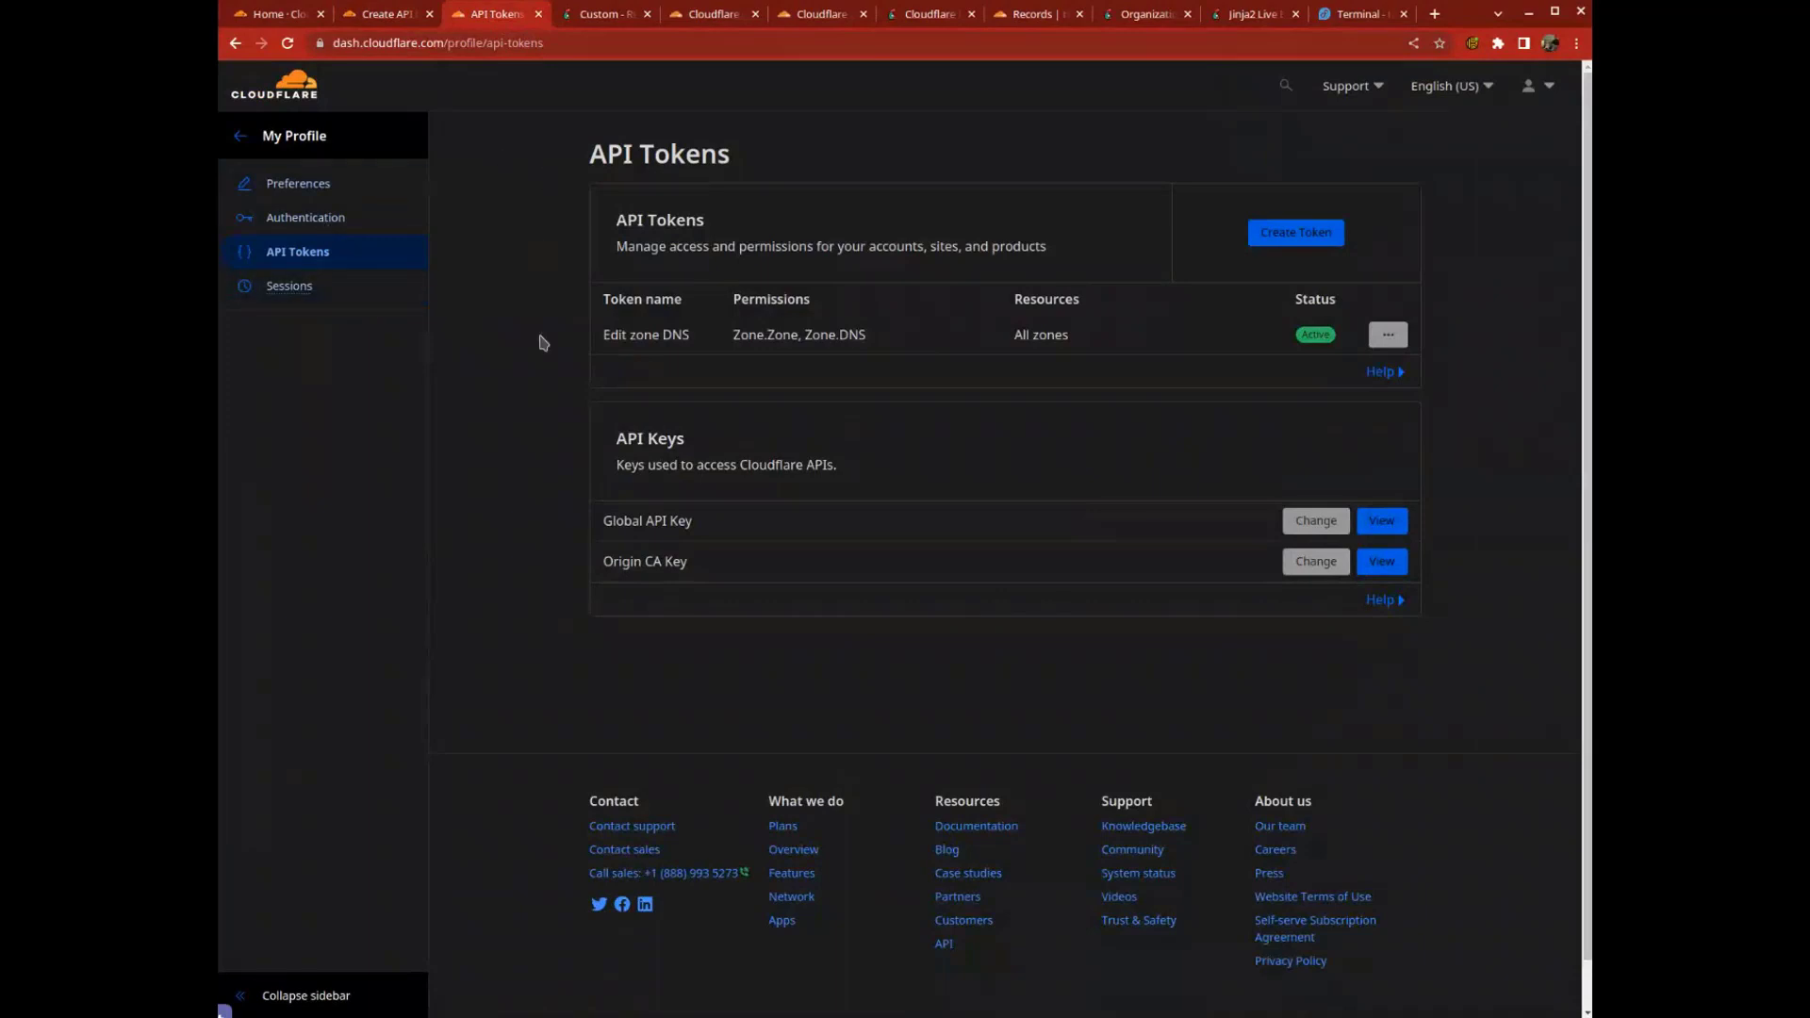
pyautogui.tripleClick(735, 341)
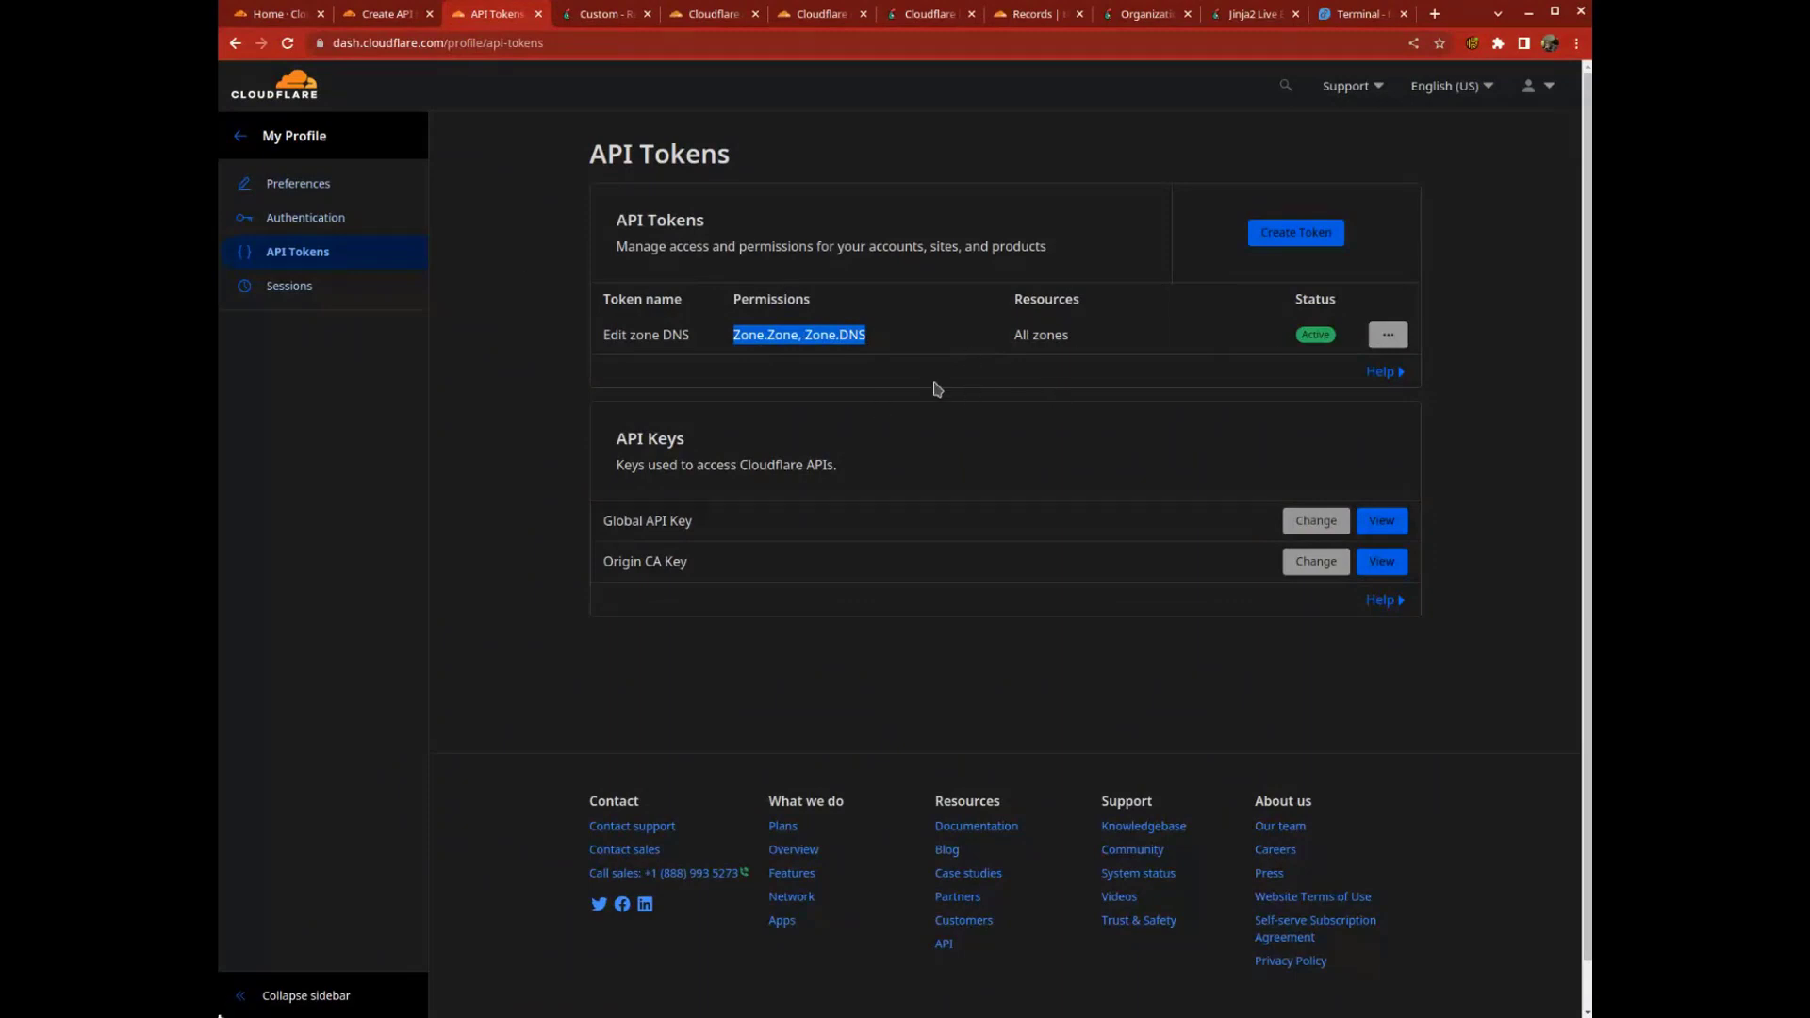
# Step: In the Cloudflare integration settings, check the name and the hostname api.cloudflare.com/client/v4
pyautogui.click(594, 14)
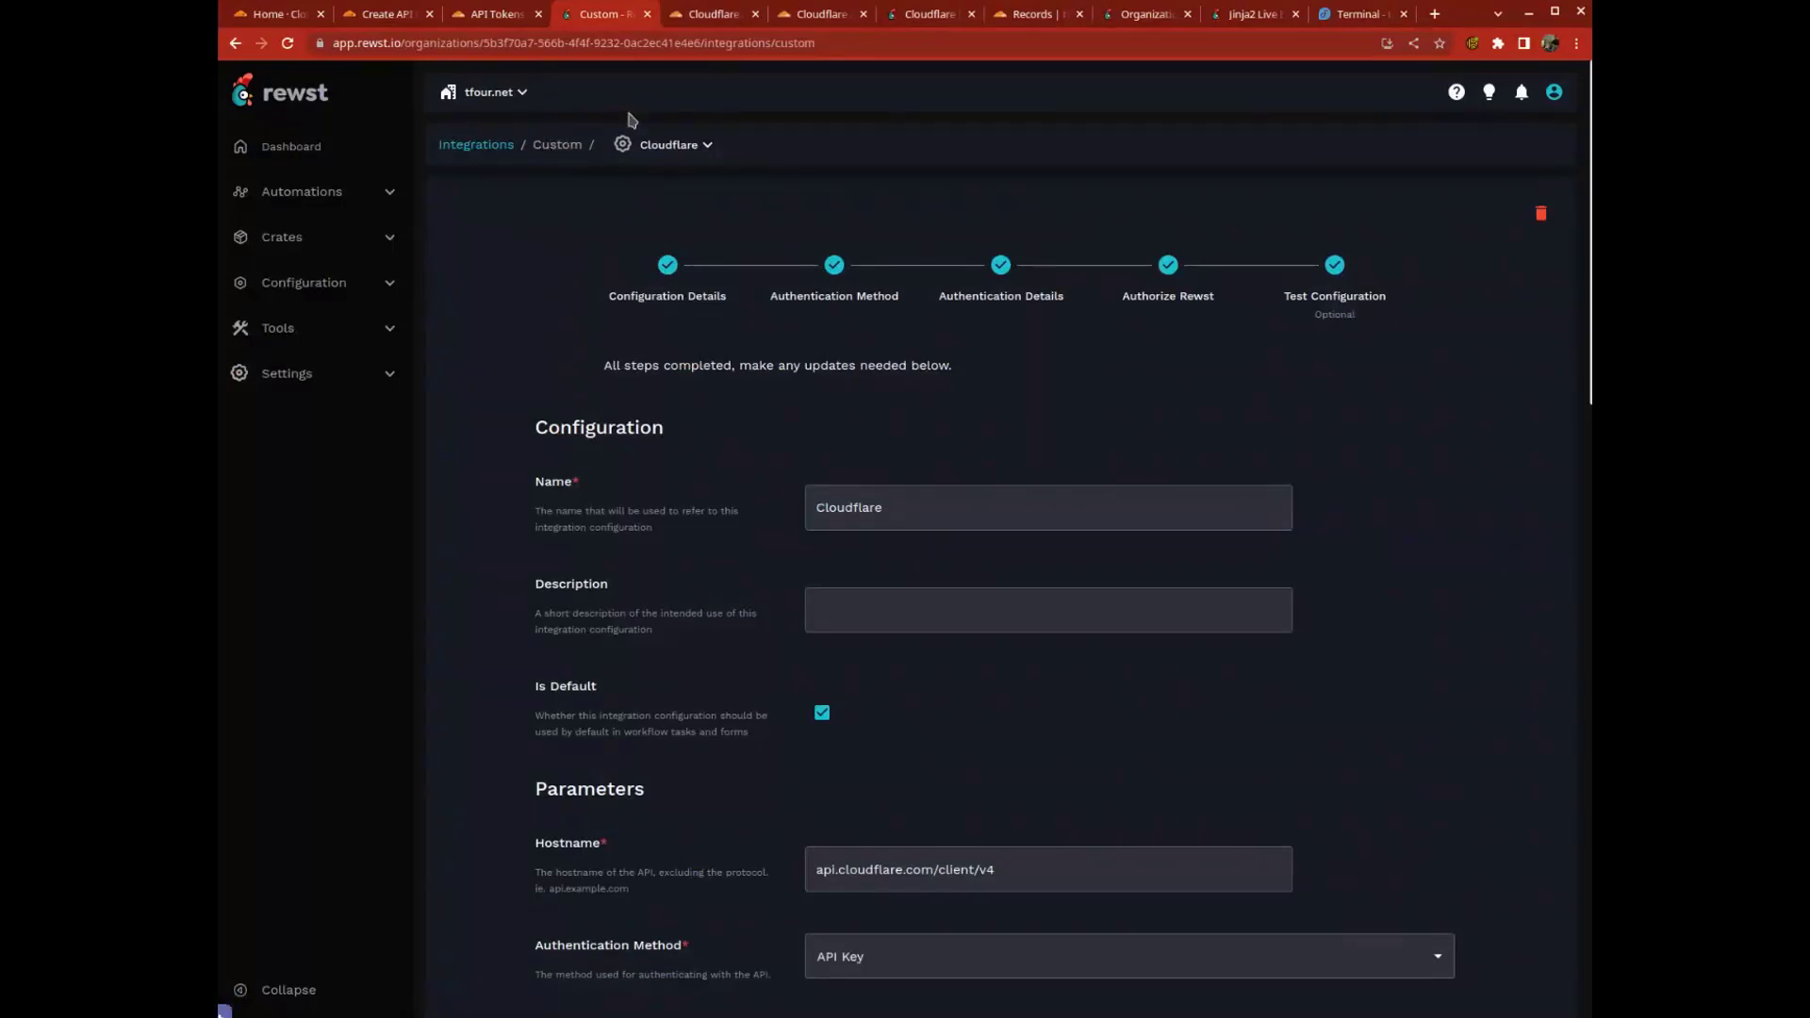
pyautogui.scroll(-2, 1018, 453)
pyautogui.click(920, 312)
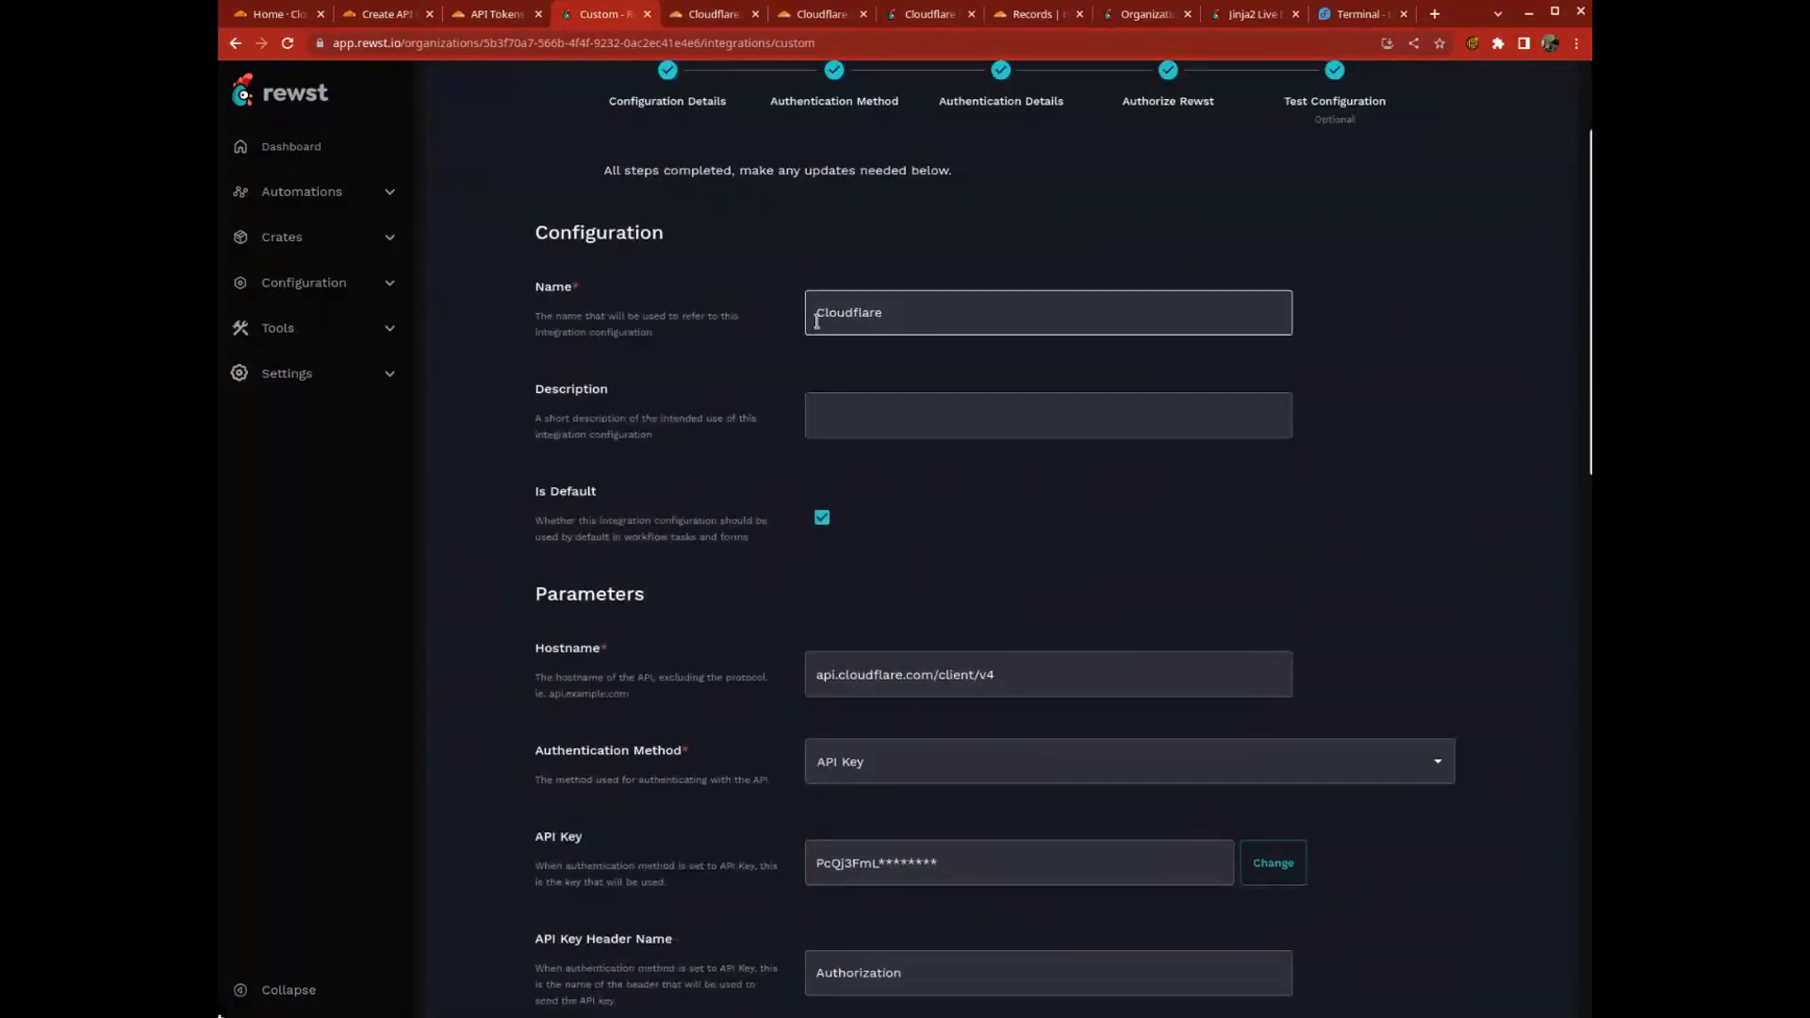
pyautogui.doubleClick(920, 311)
pyautogui.click(1225, 311)
pyautogui.scroll(-4, 1204, 416)
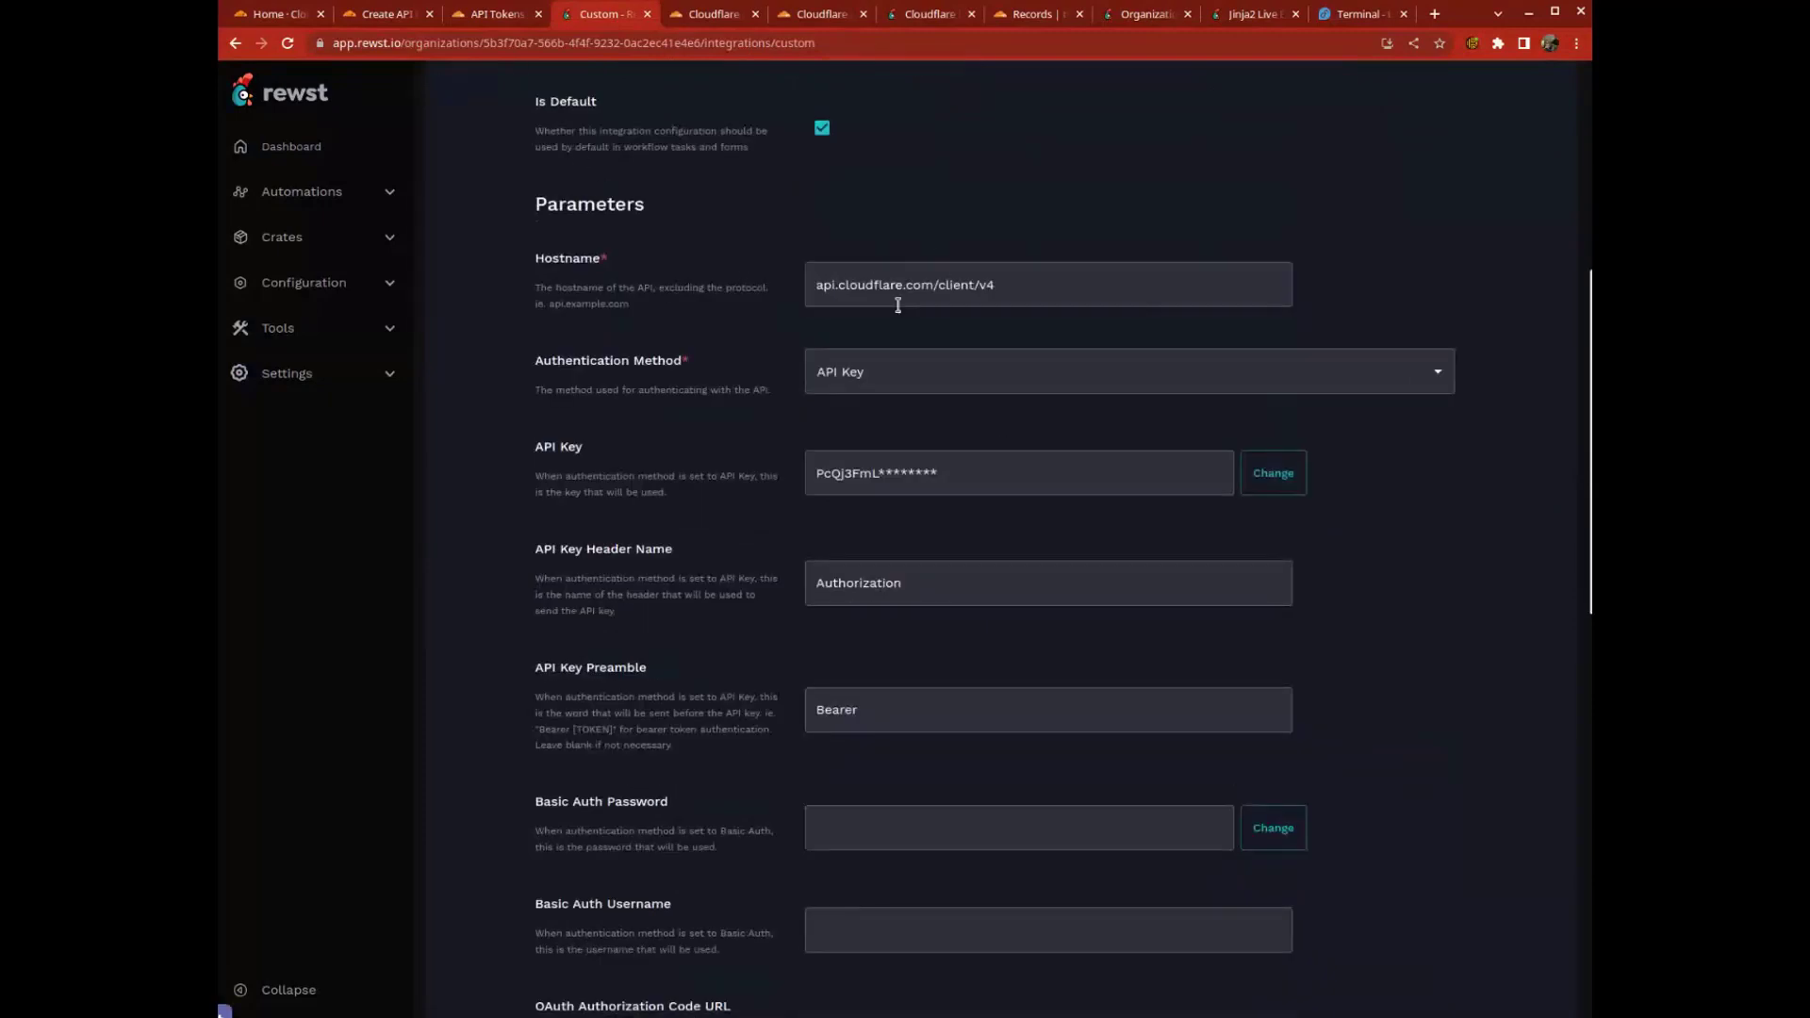
pyautogui.click(843, 287)
pyautogui.moveTo(818, 284); pyautogui.dragTo(1003, 298)
pyautogui.click(1472, 243)
# Step: Cross-check the Cloudflare token pages, then review the Authorization key header and Bearer preamble
pyautogui.click(479, 20)
pyautogui.click(399, 22)
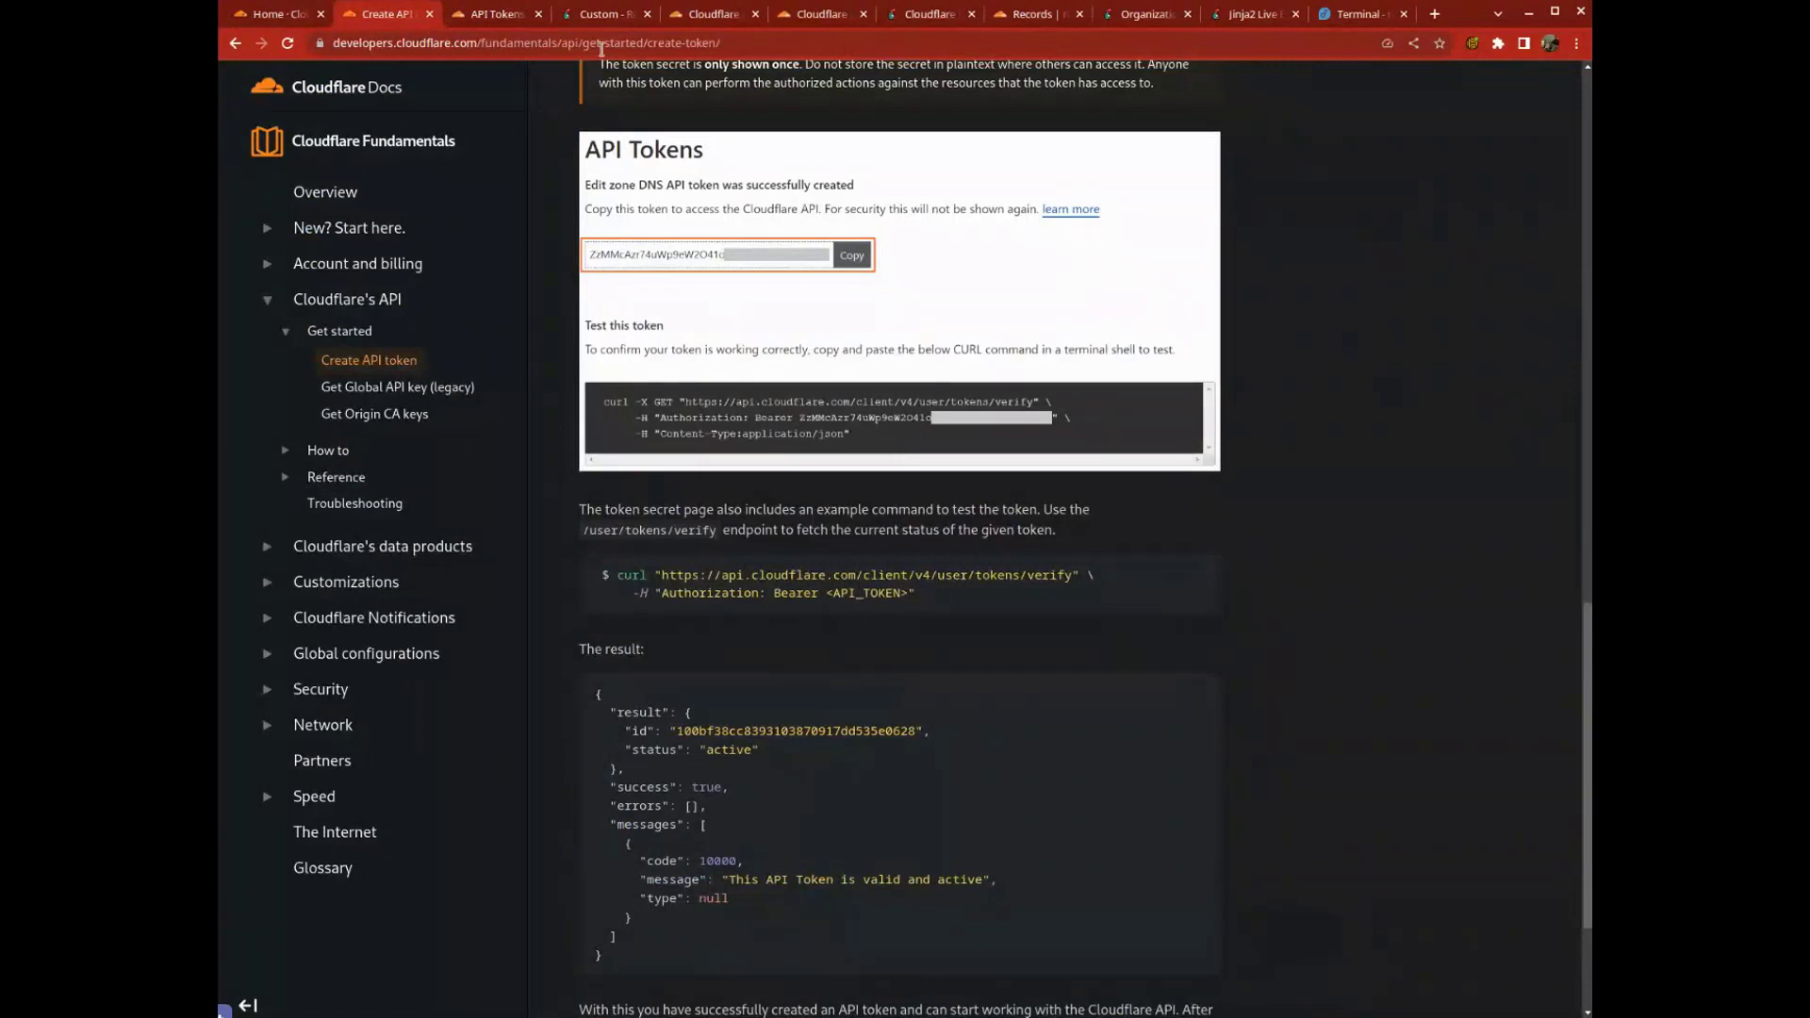
pyautogui.click(601, 14)
pyautogui.moveTo(900, 577); pyautogui.dragTo(802, 572)
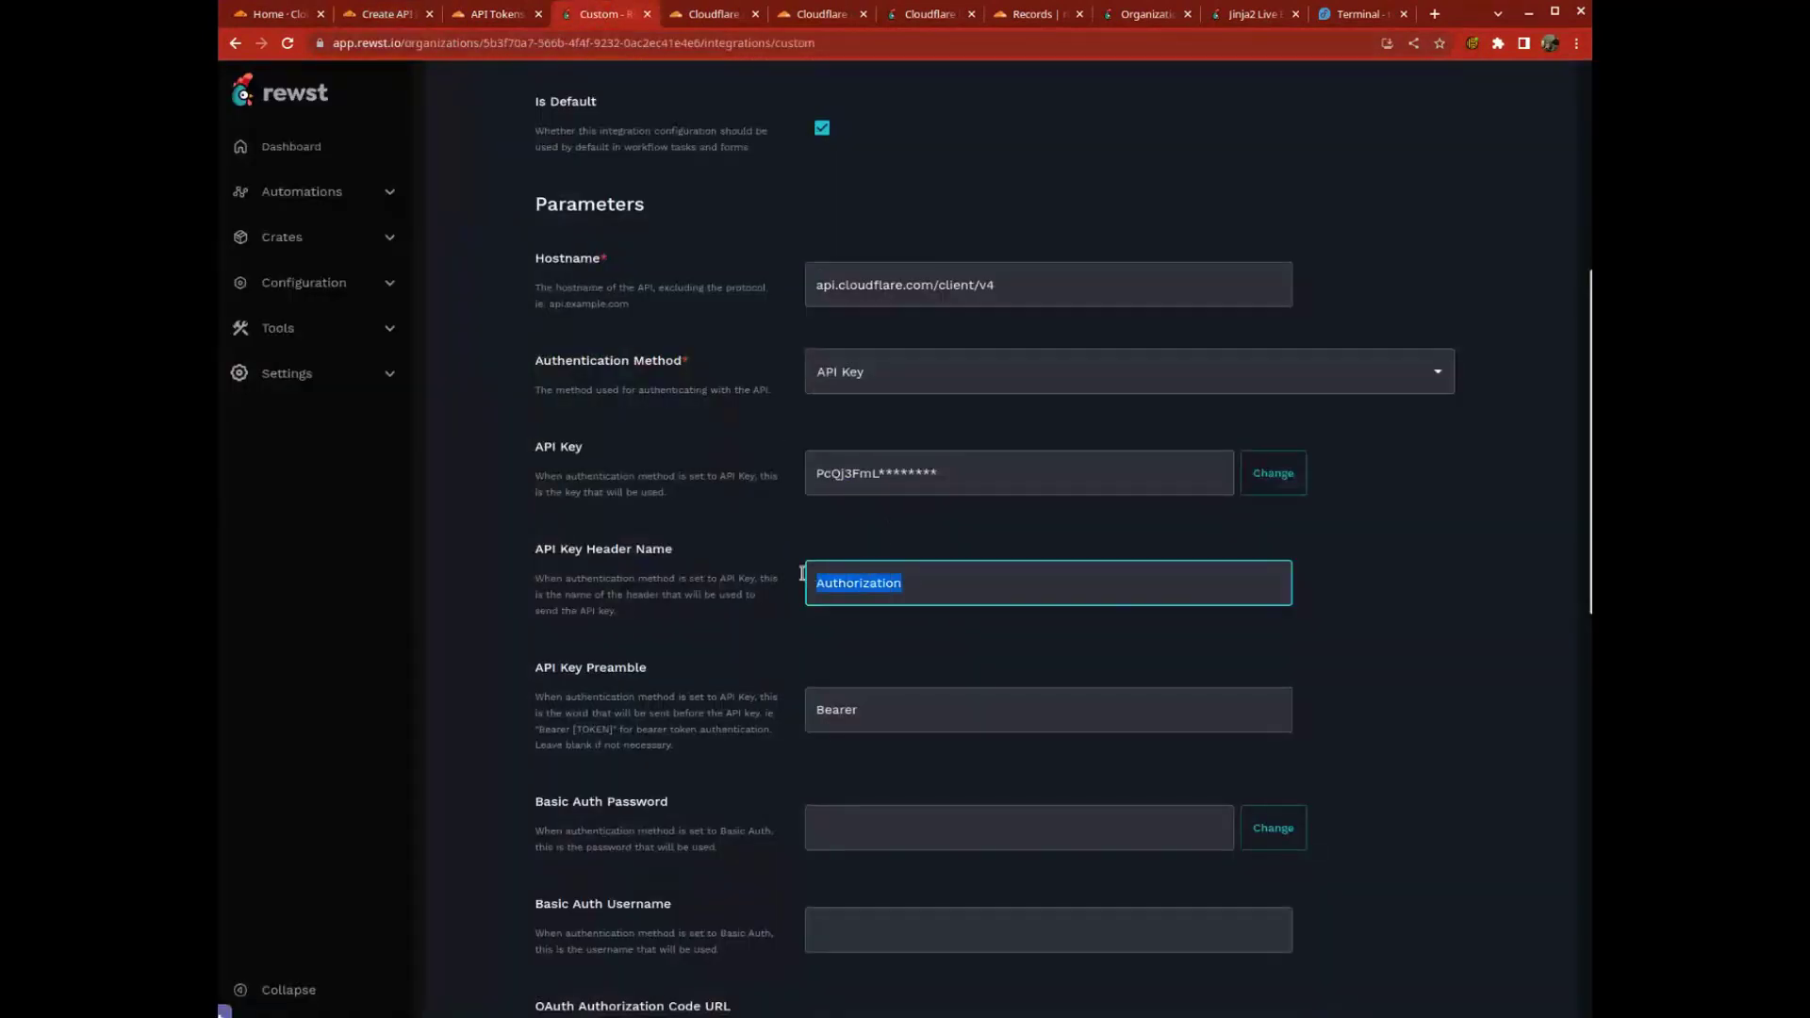
pyautogui.doubleClick(841, 713)
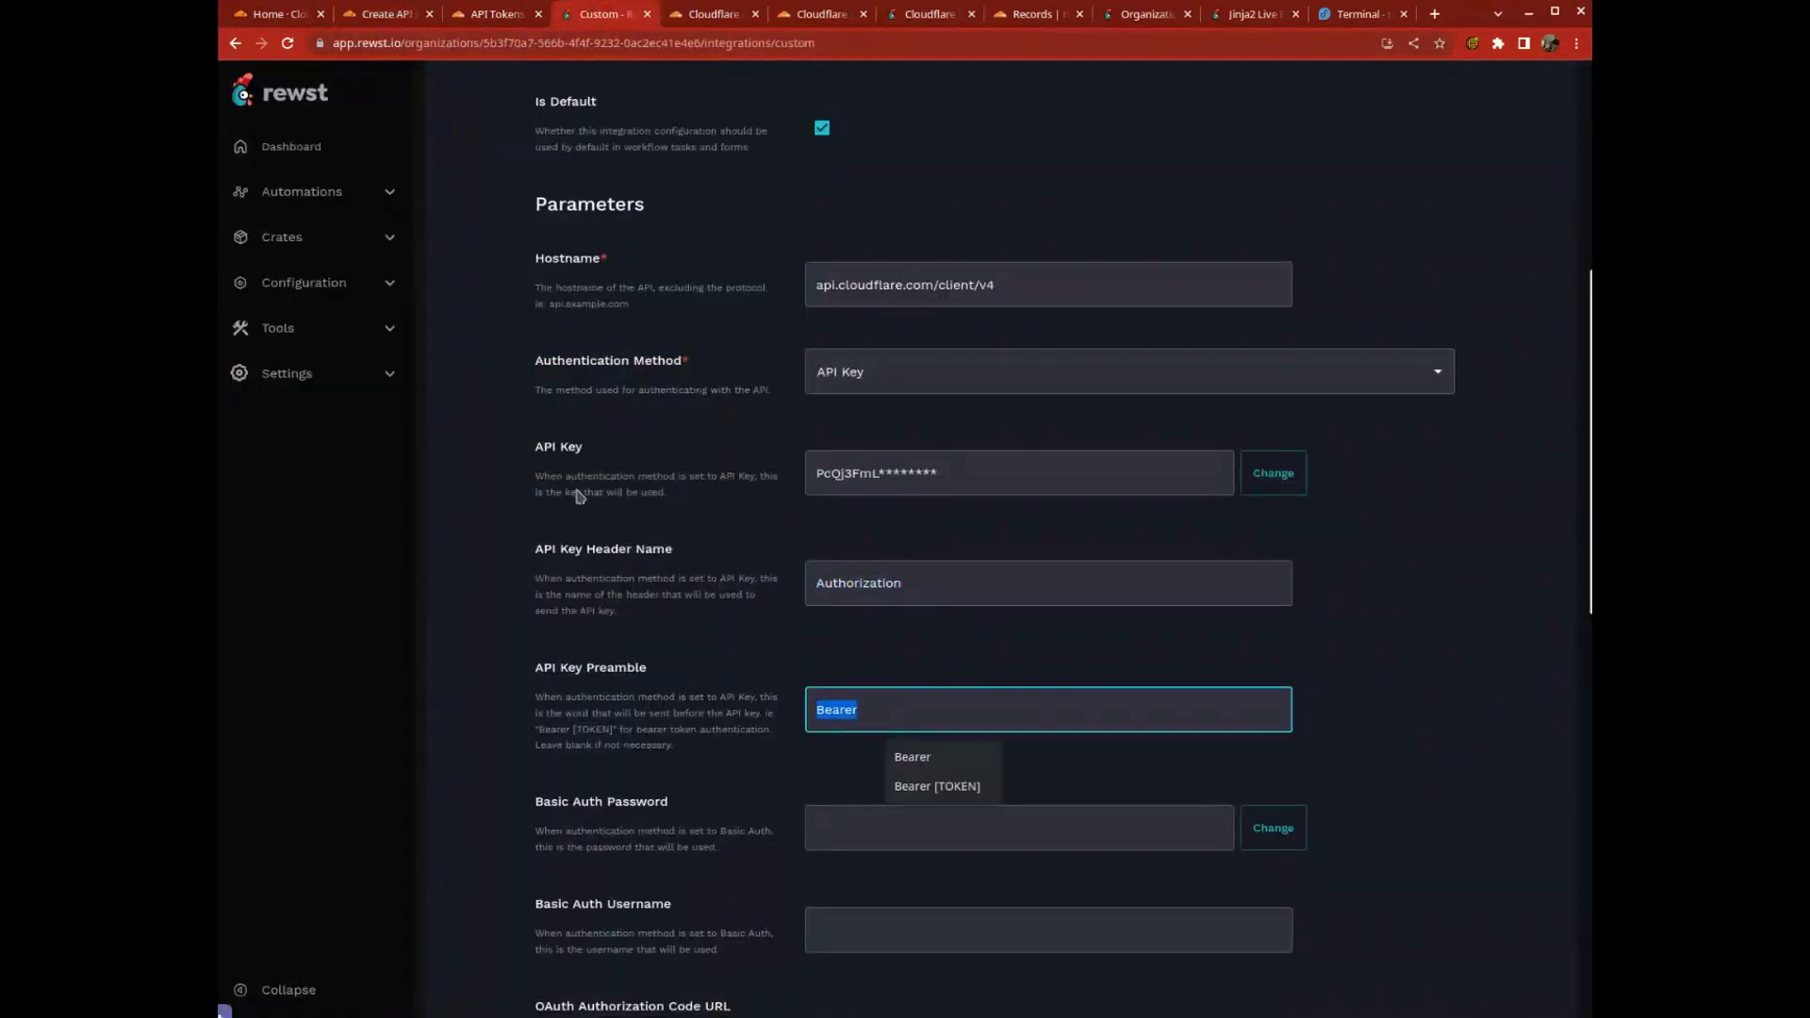
# Step: Scroll down to check the Test Action URL Path user/tokens/verify
pyautogui.scroll(-2, 579, 495)
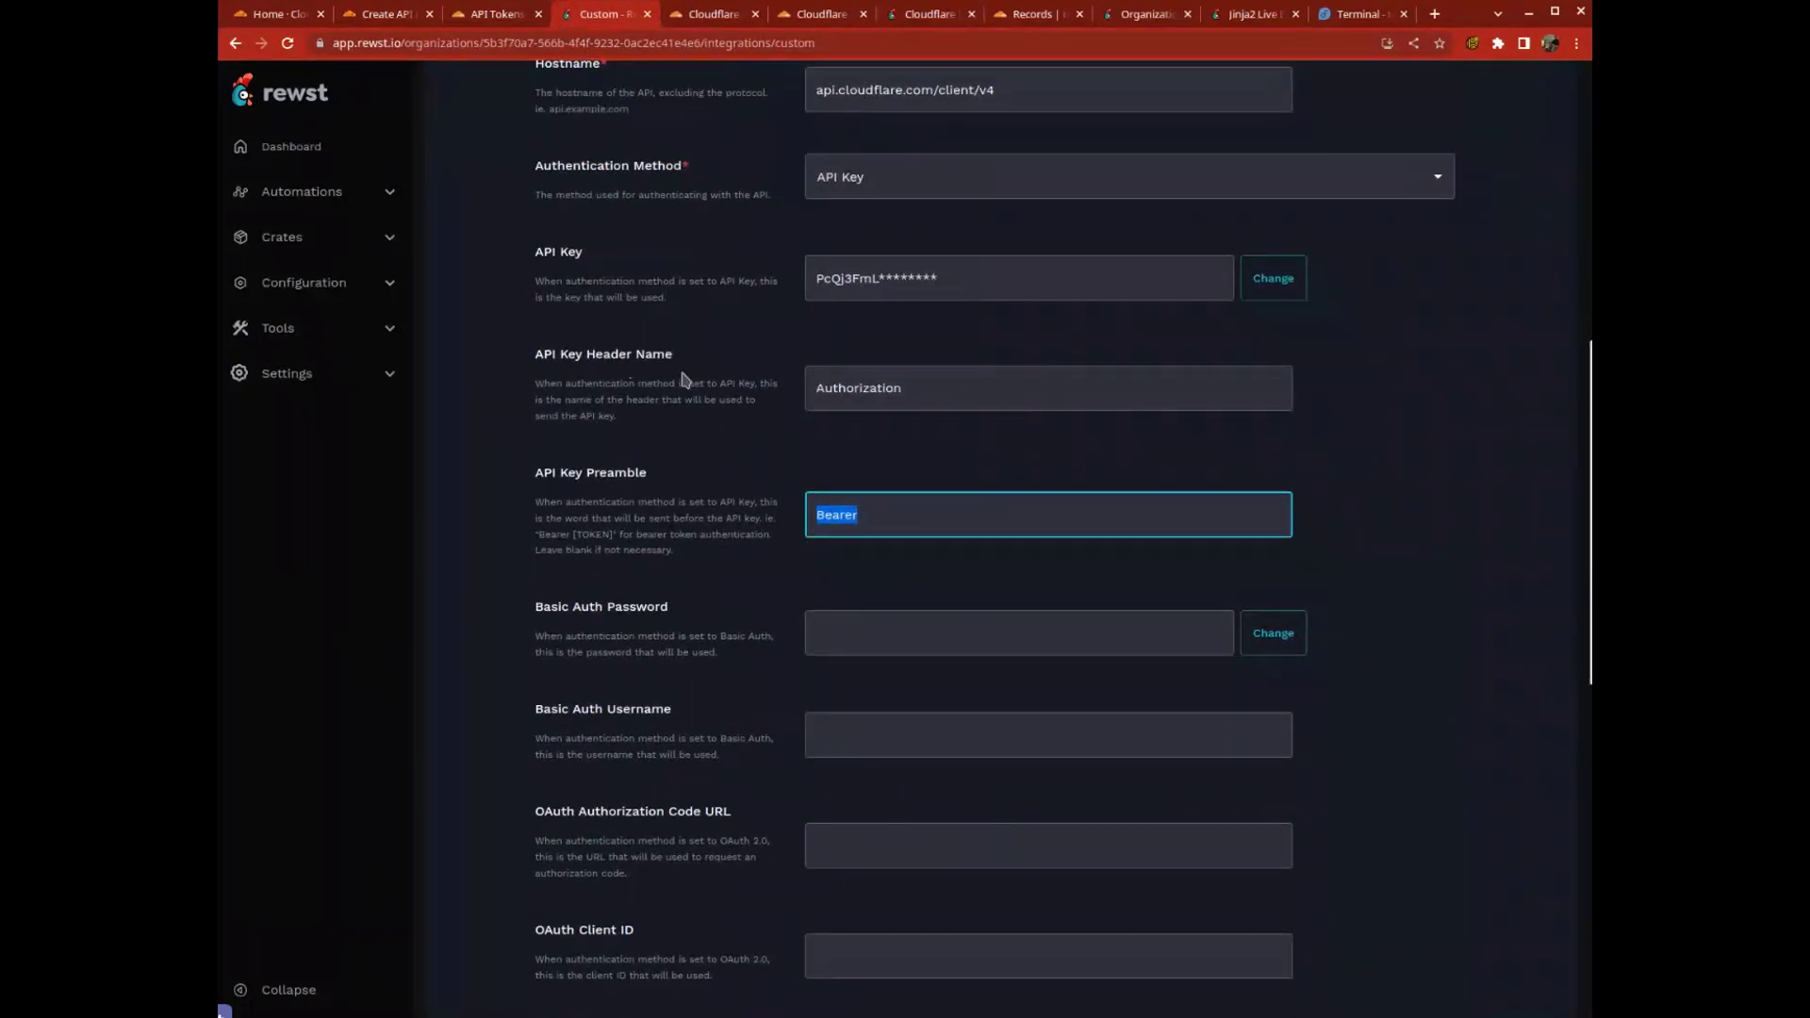
pyautogui.scroll(-7, 659, 396)
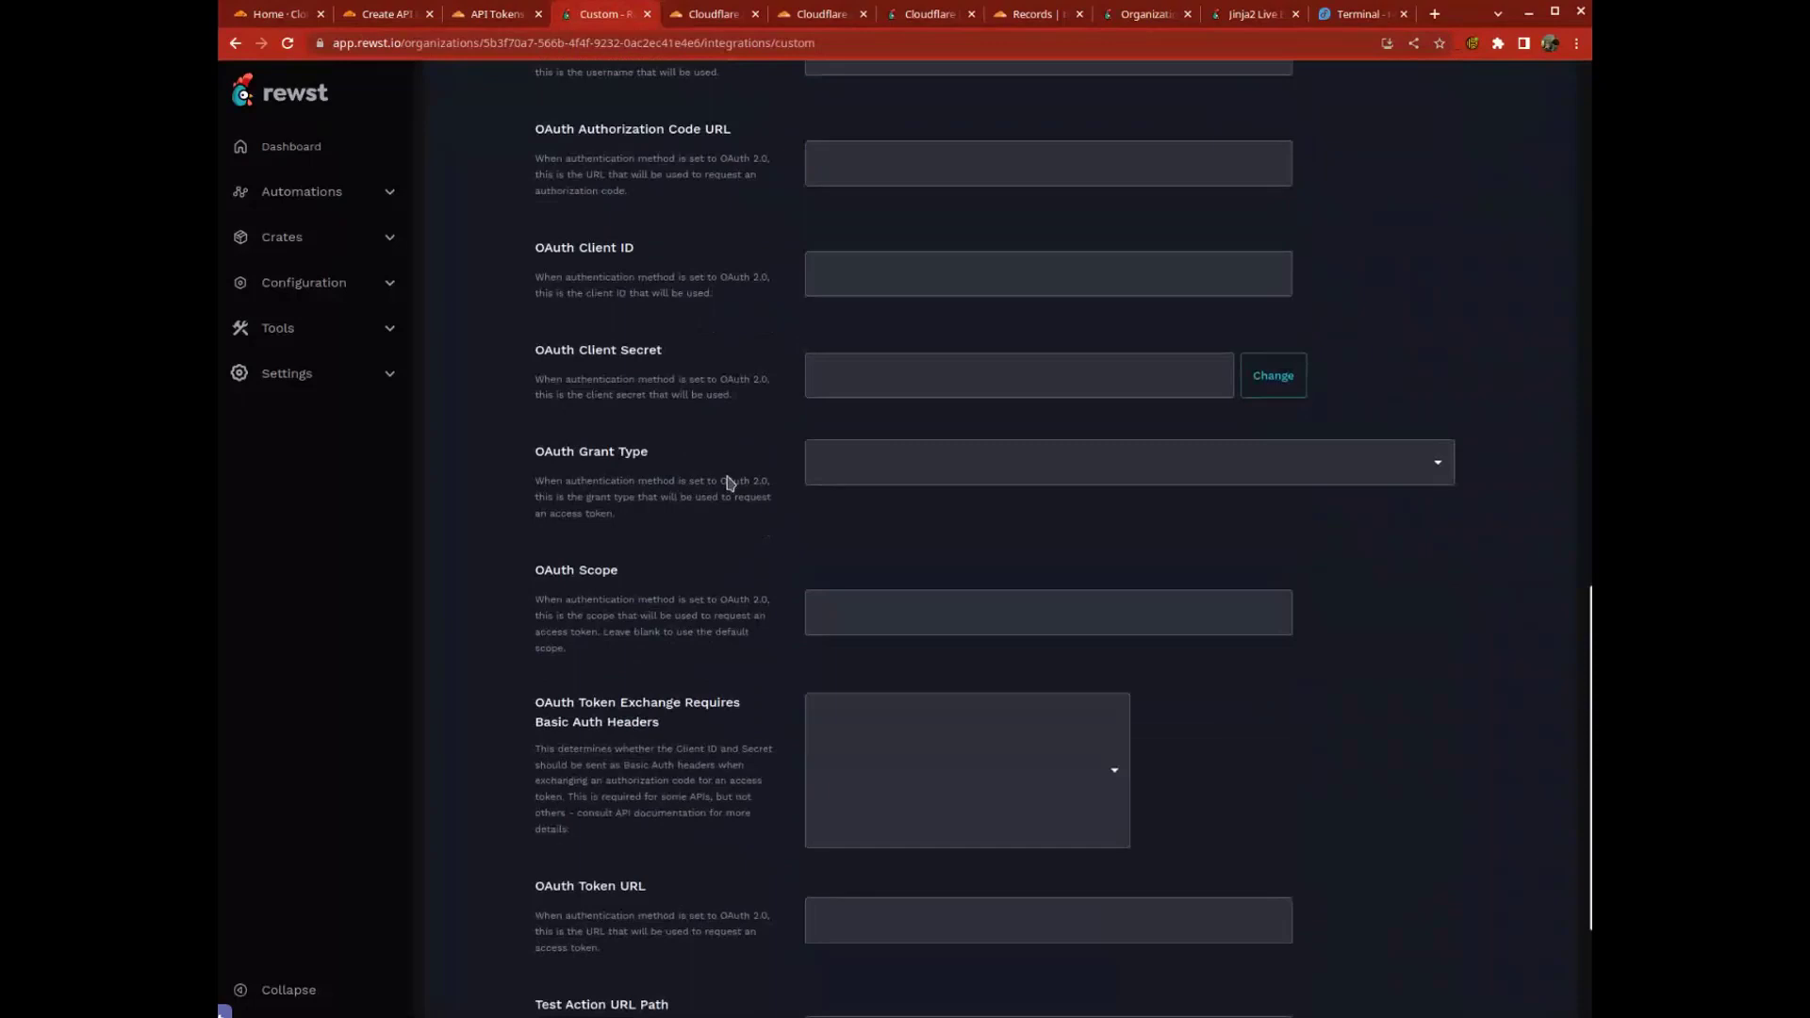
pyautogui.scroll(-3, 729, 483)
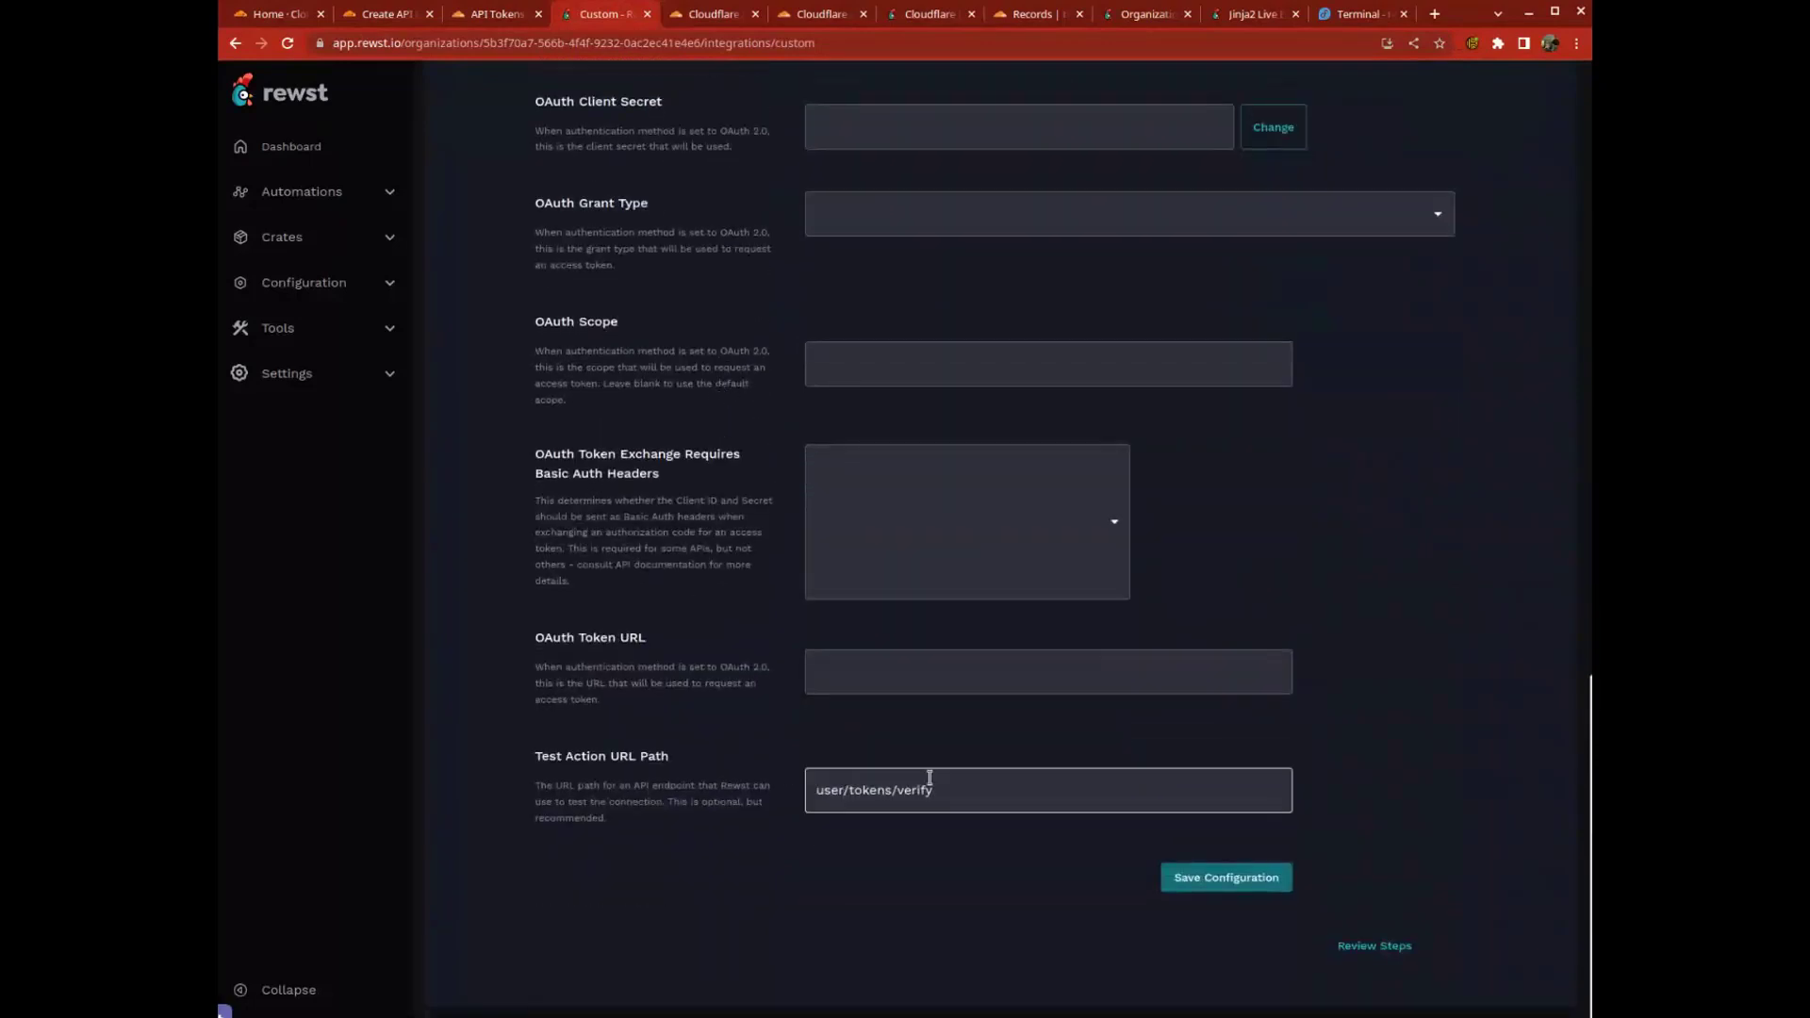
pyautogui.moveTo(964, 800); pyautogui.dragTo(769, 788)
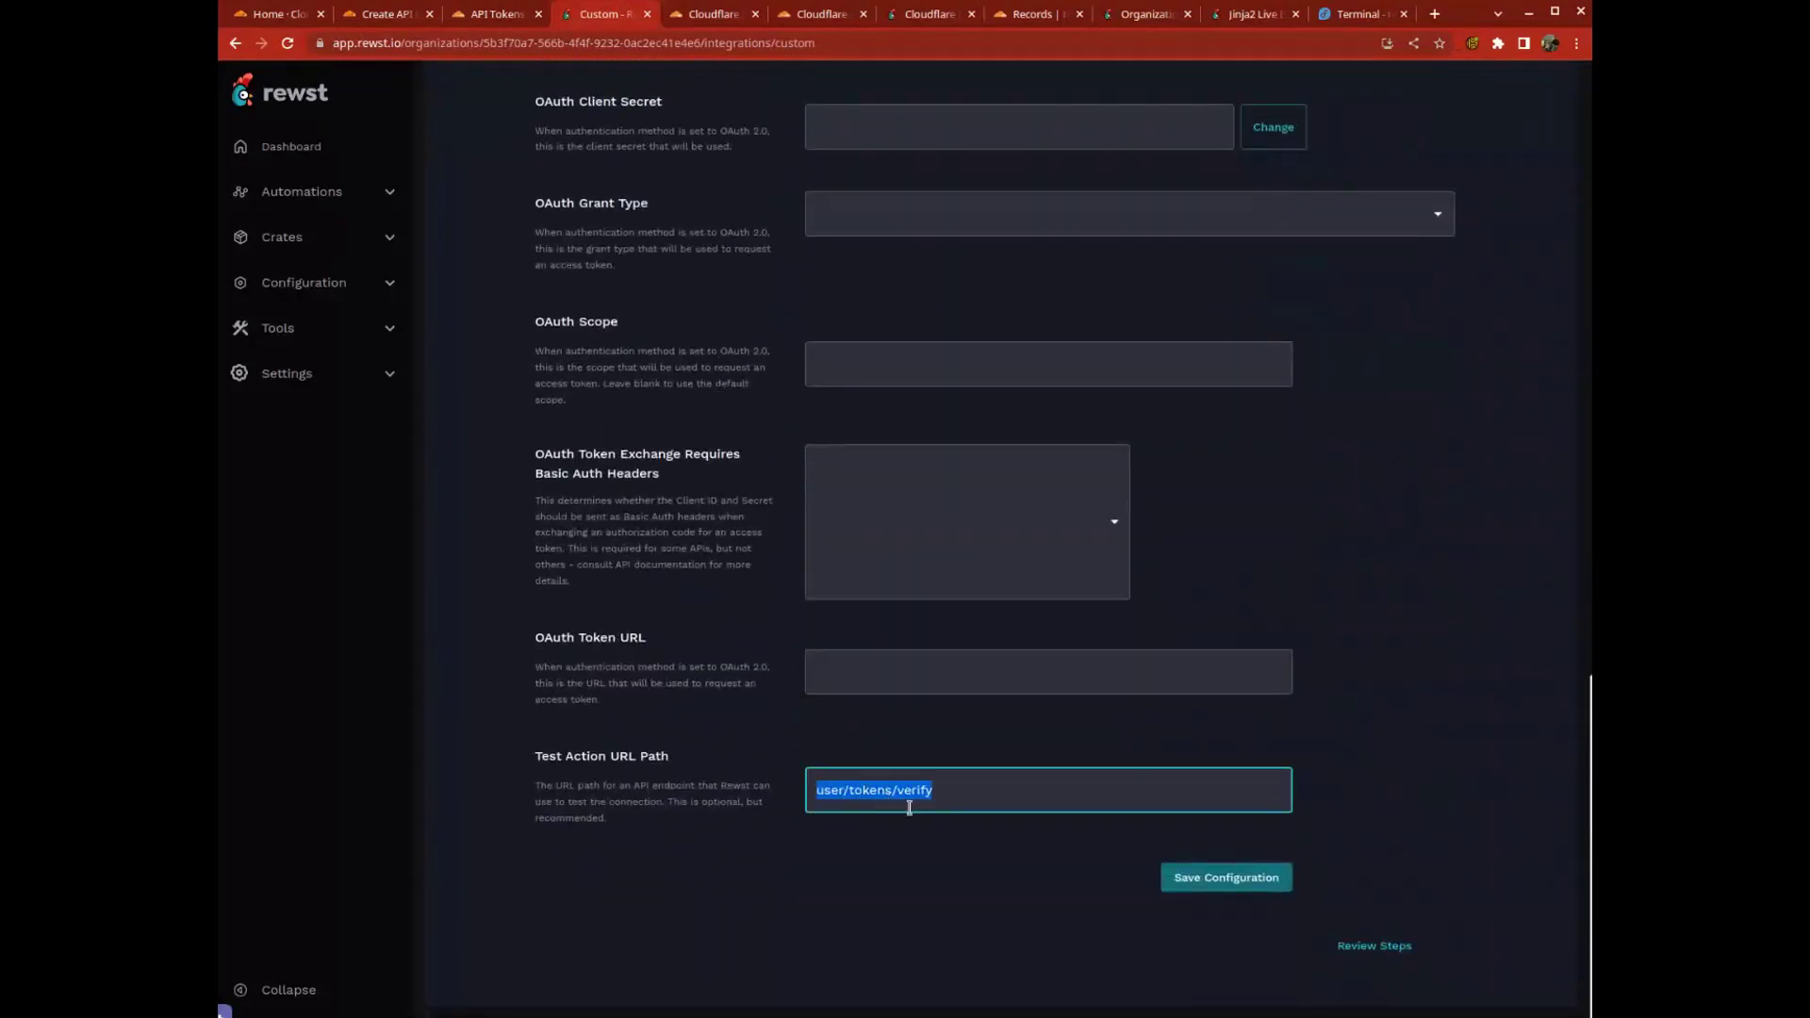
pyautogui.click(962, 790)
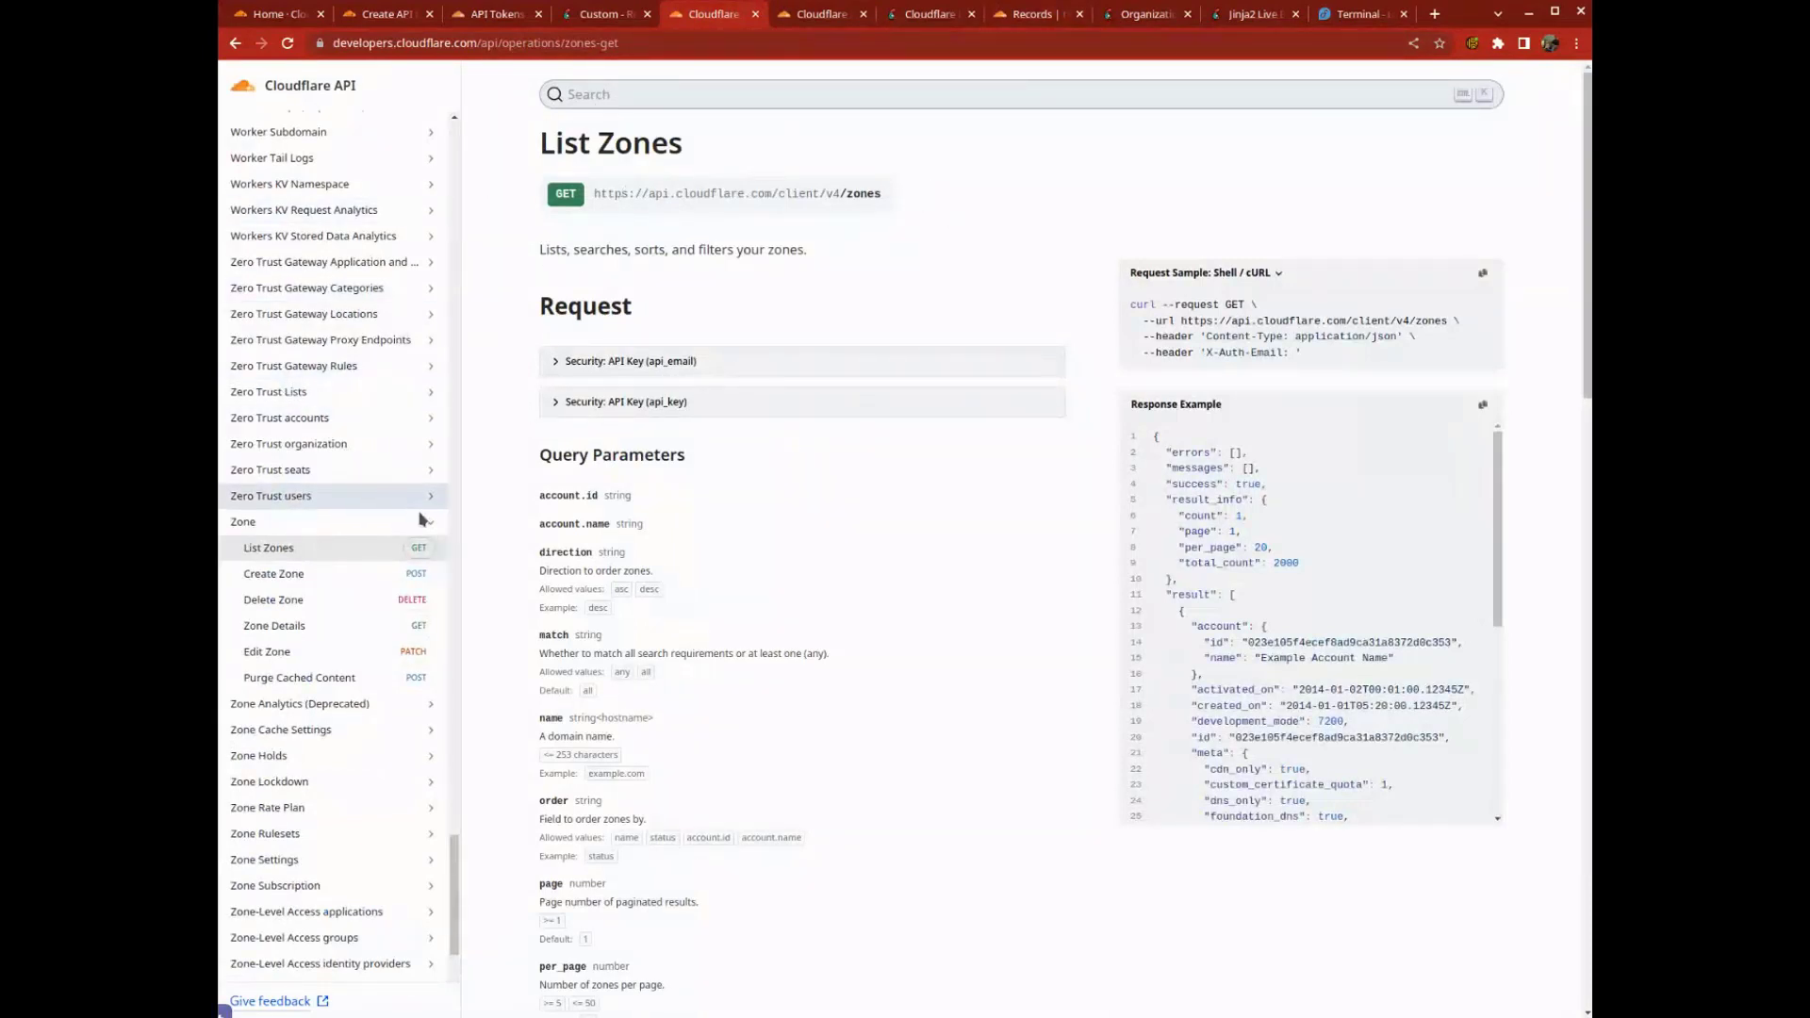
# Step: Review the List Zones endpoint GET /client/v4/zones, then switch to the Cloudflare Dynamic DNS workflow
pyautogui.scroll(-2, 339, 377)
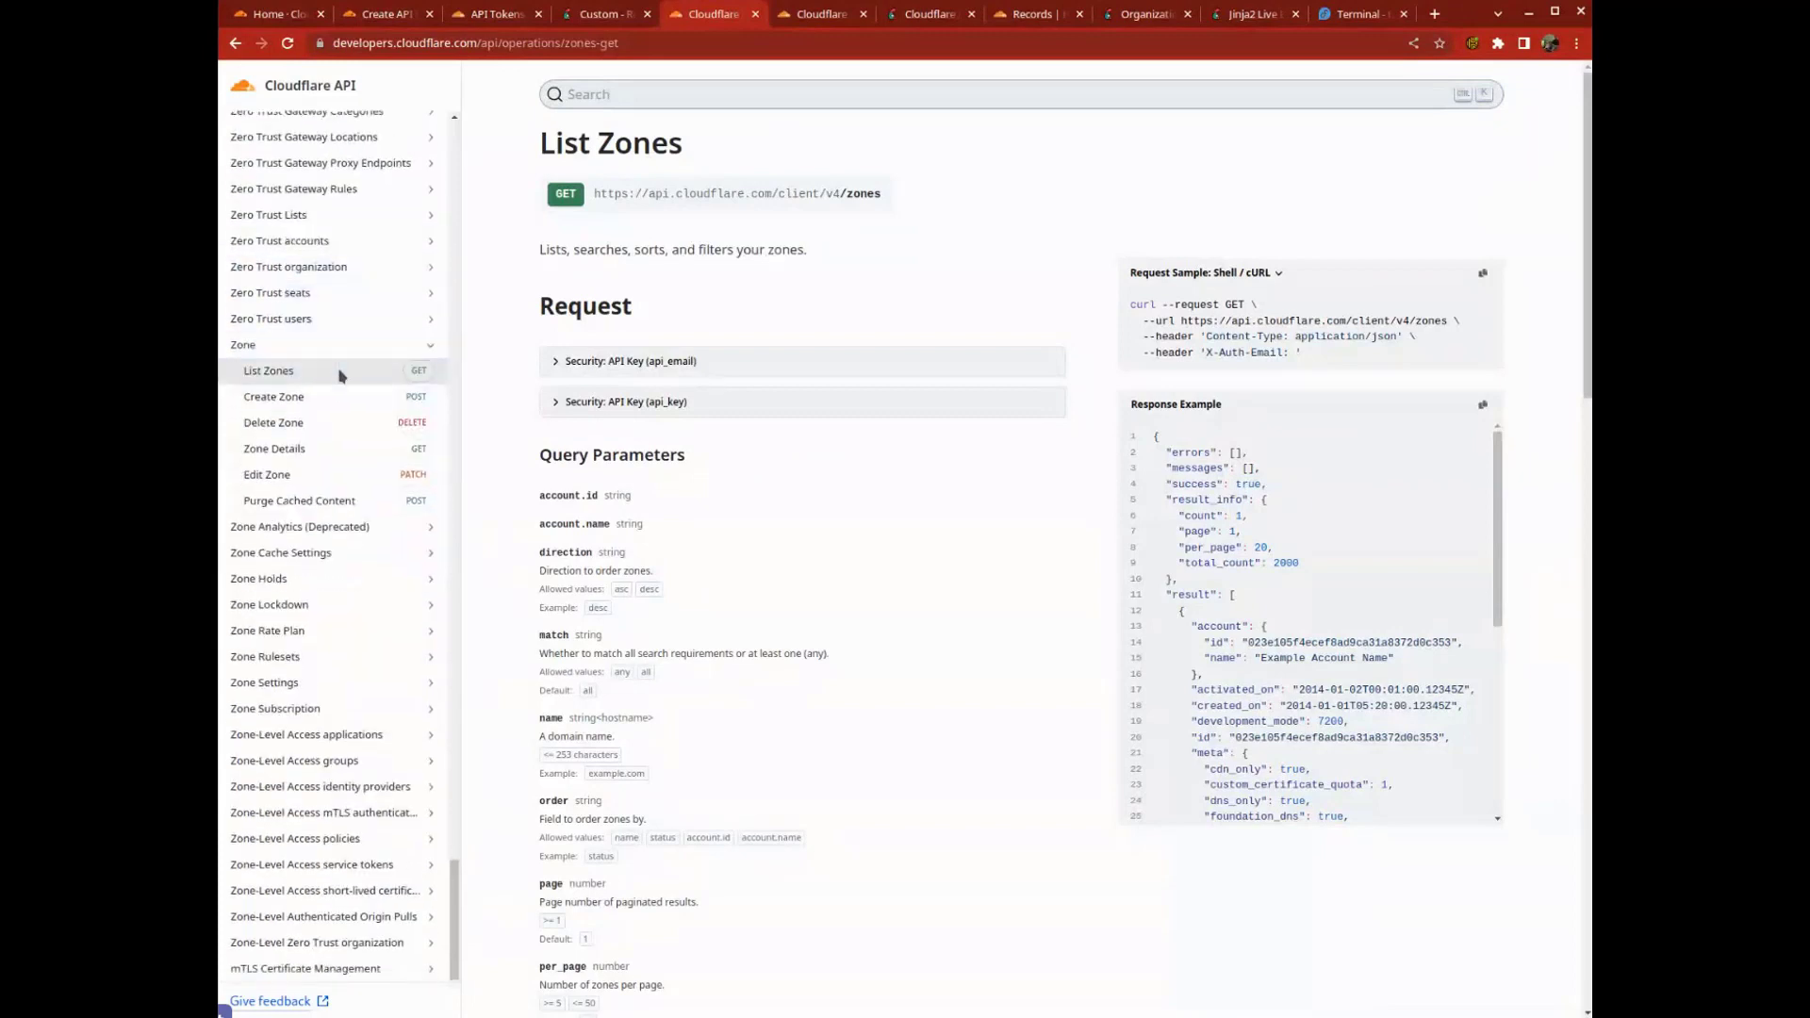
pyautogui.scroll(3, 337, 382)
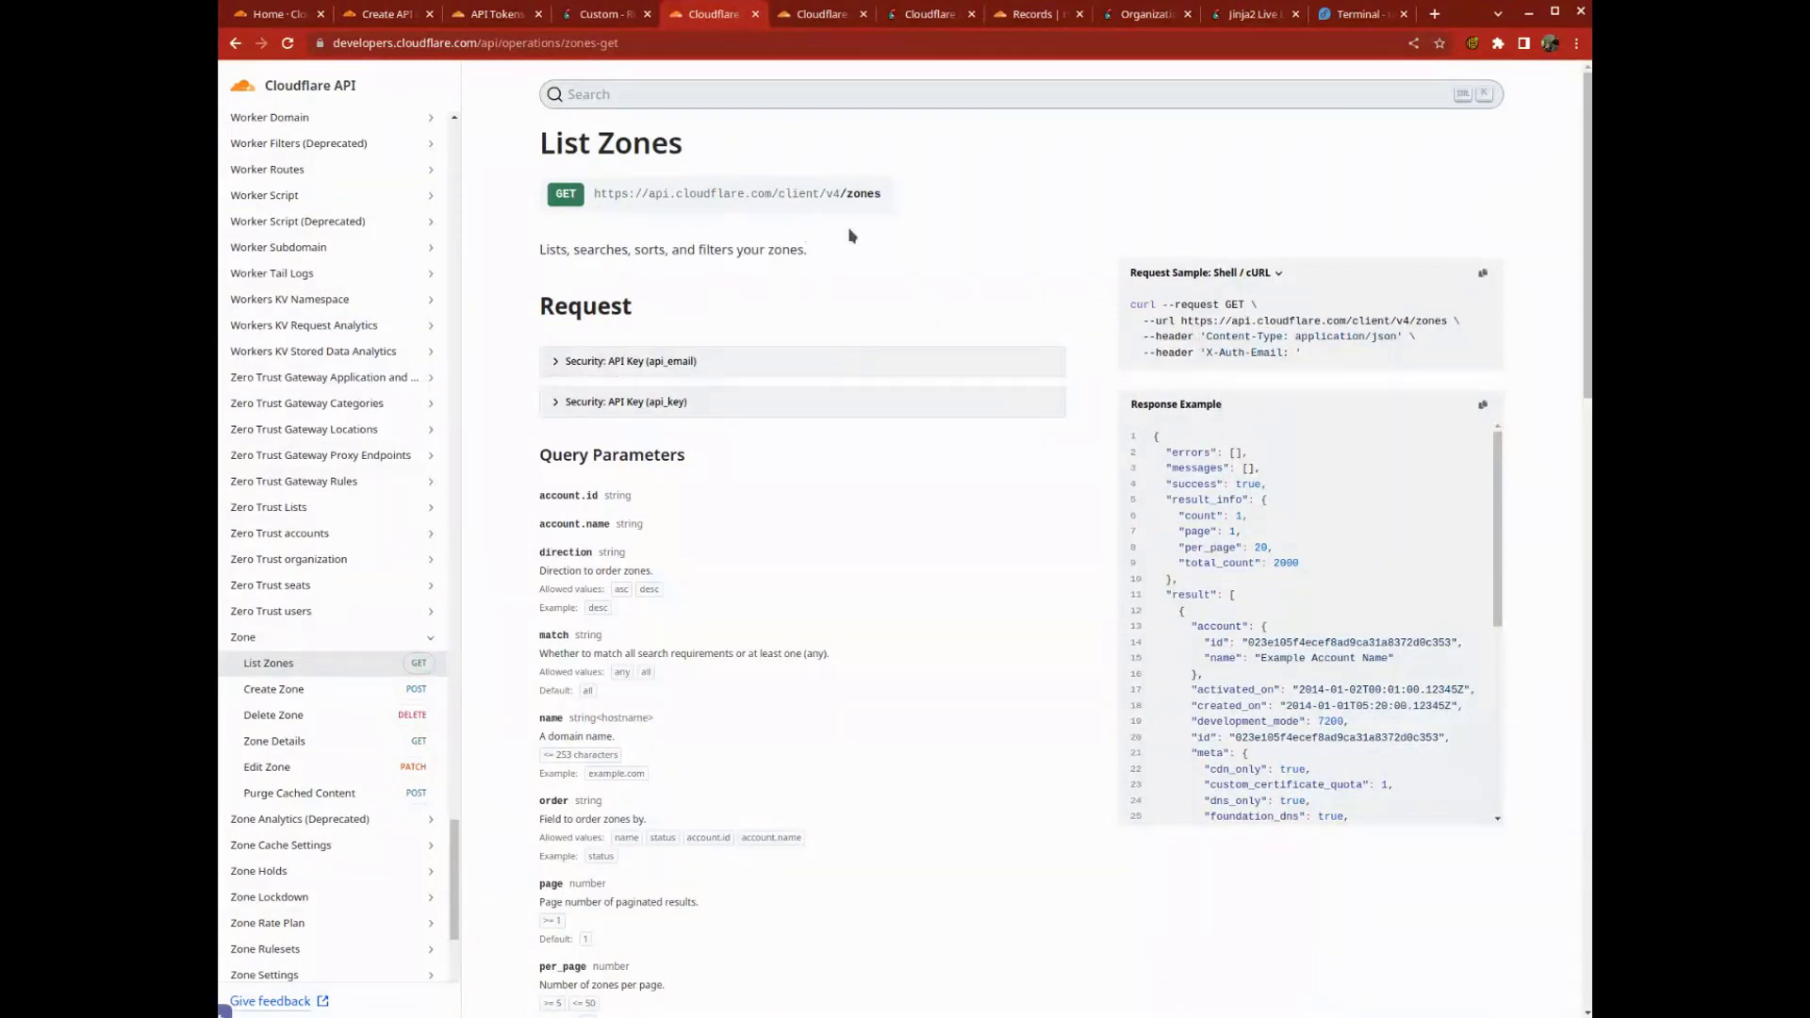
pyautogui.moveTo(579, 143); pyautogui.dragTo(699, 139)
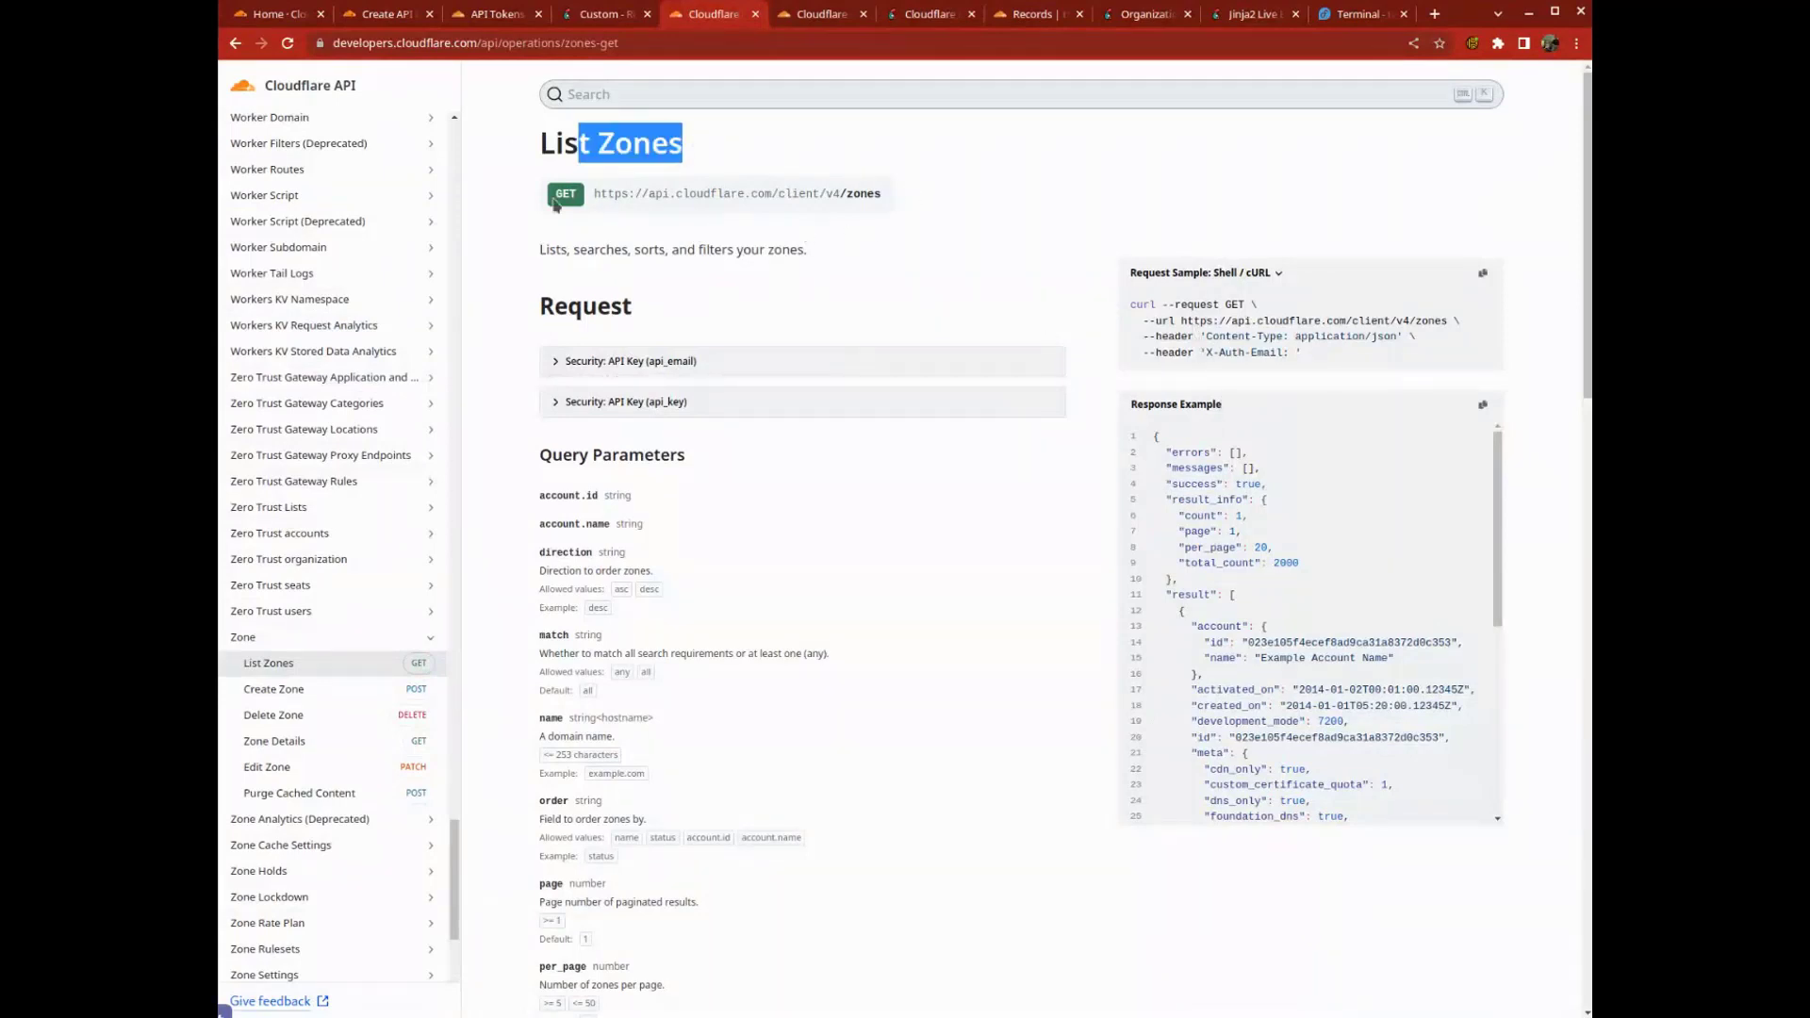
pyautogui.moveTo(594, 198)
pyautogui.mouseDown()
pyautogui.moveTo(877, 200)
pyautogui.moveTo(594, 198)
pyautogui.mouseUp()
pyautogui.click(906, 235)
pyautogui.click(931, 237)
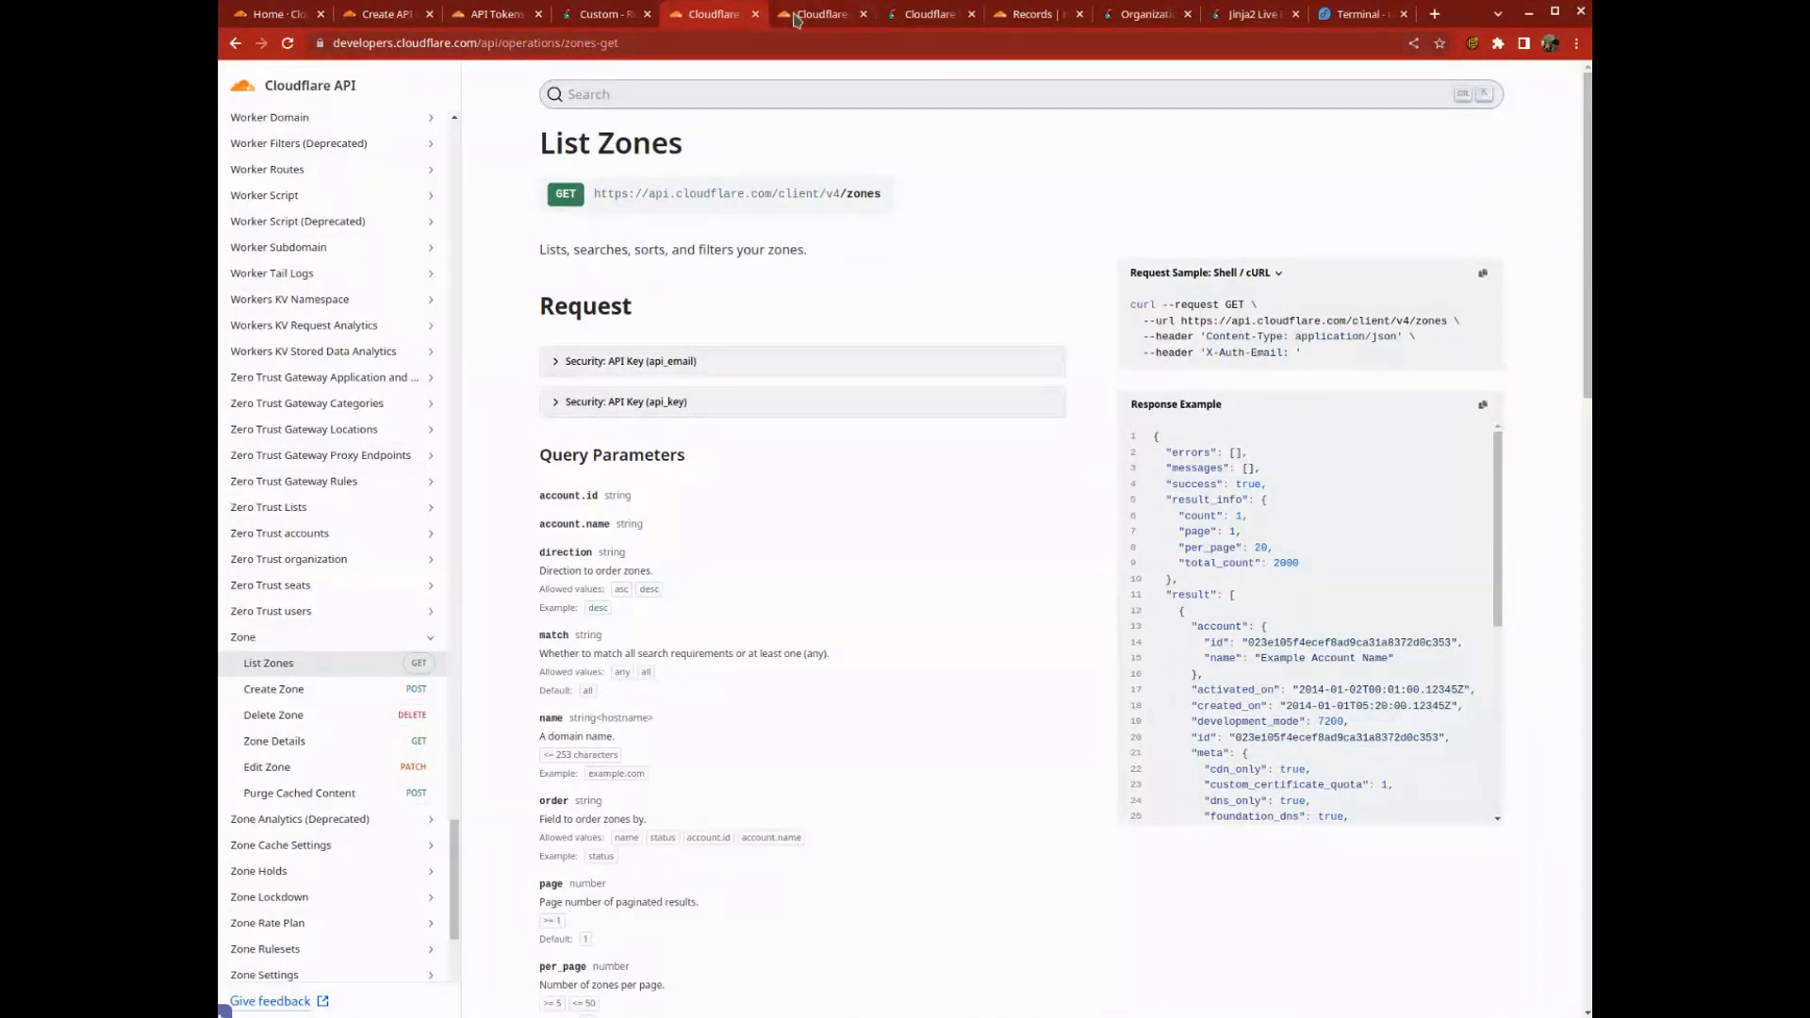
pyautogui.click(914, 19)
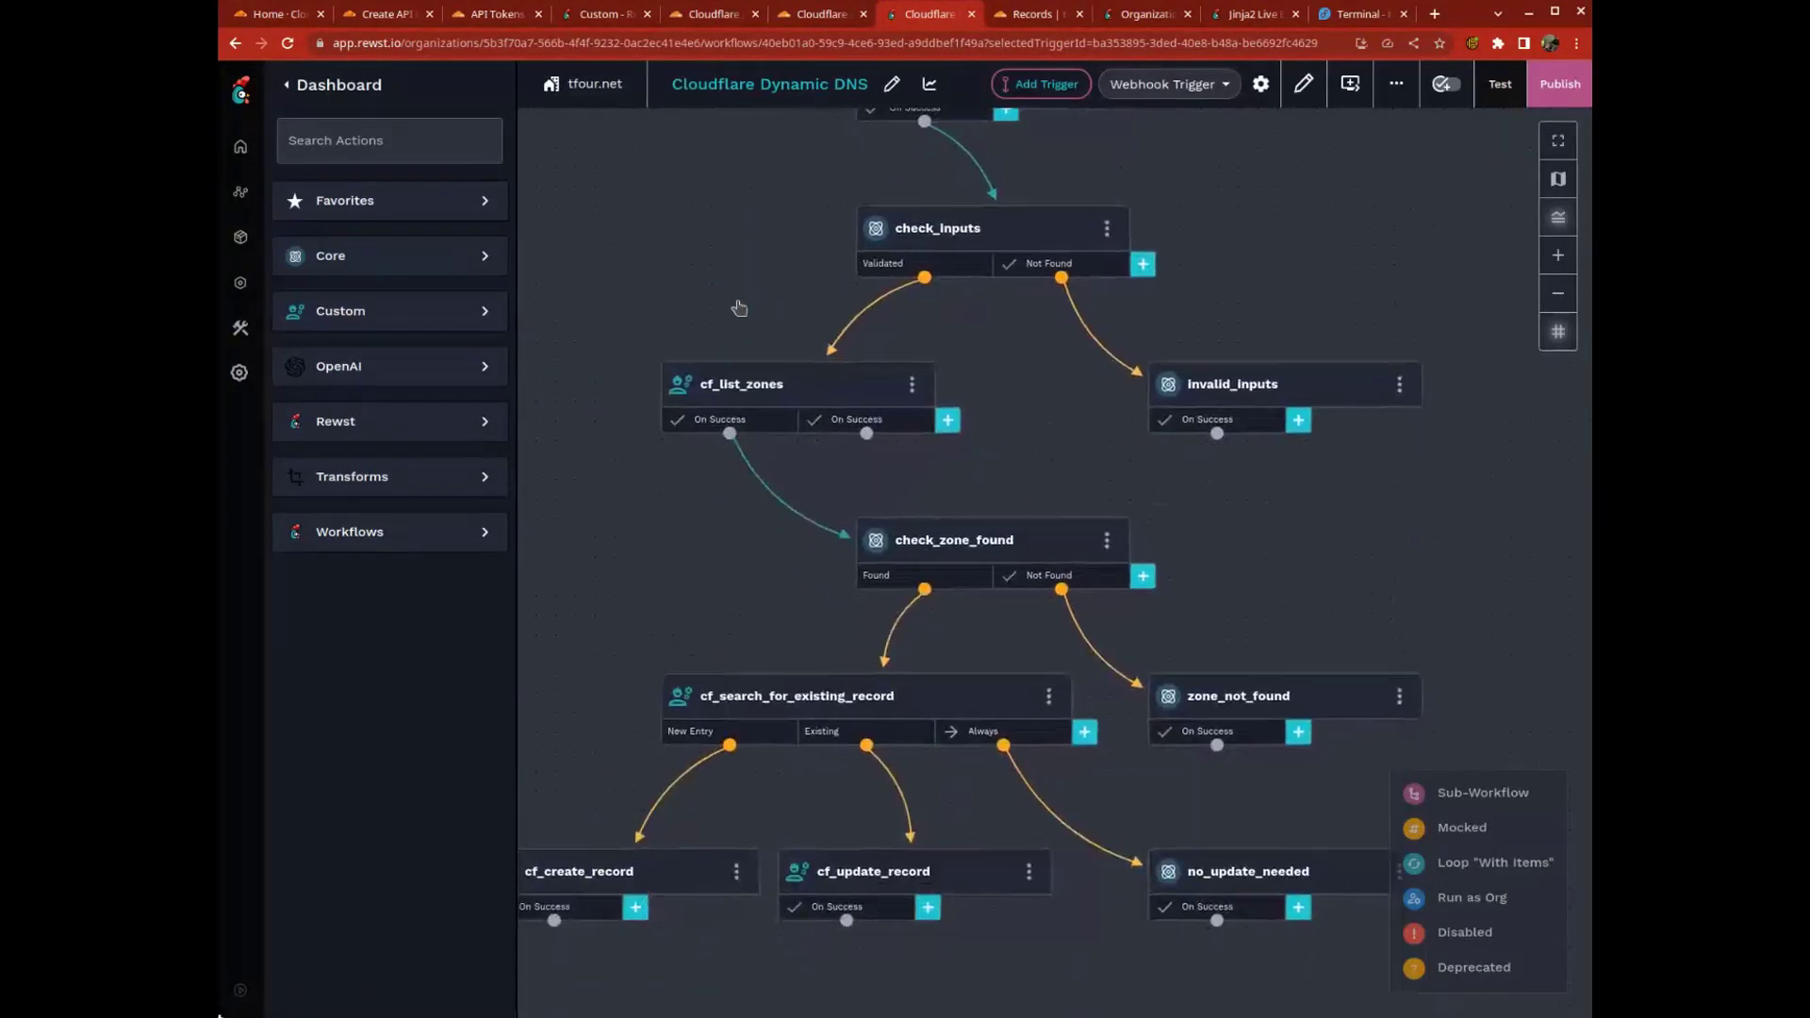
# Step: Check the cf_list_zones task's request URL path 'zones'
pyautogui.click(792, 389)
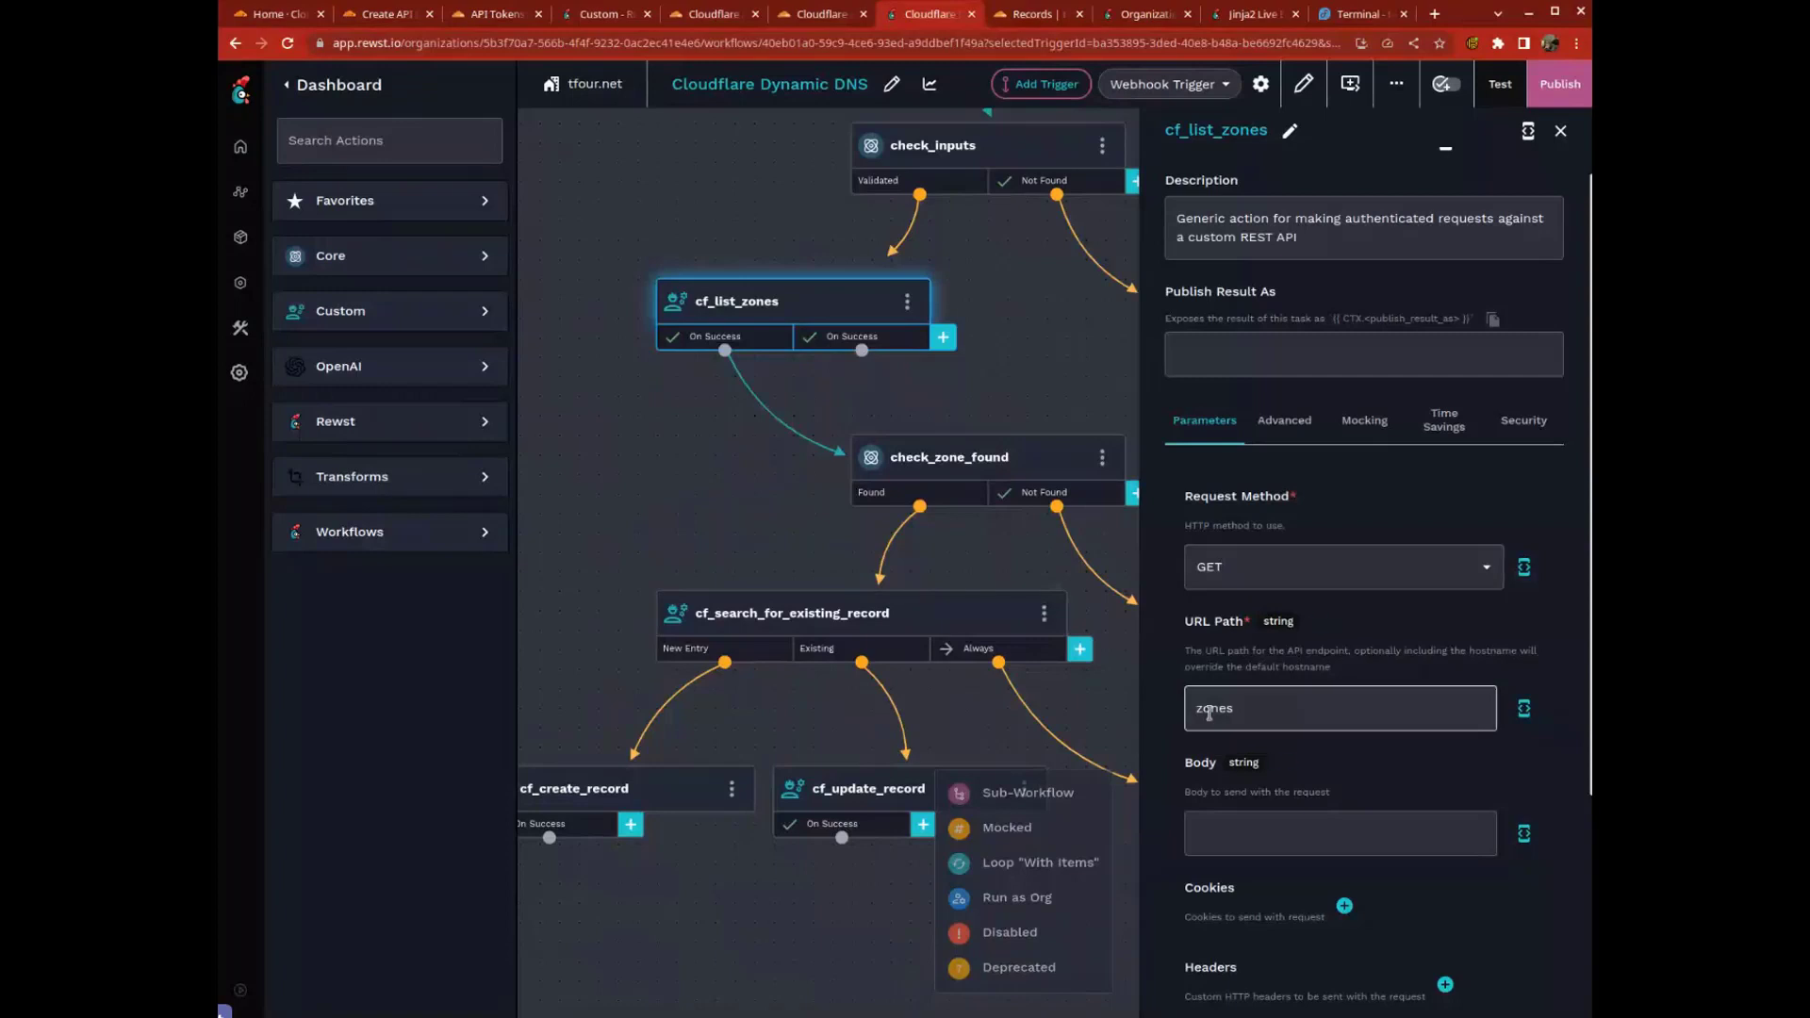
pyautogui.doubleClick(1214, 708)
pyautogui.scroll(-3, 1266, 666)
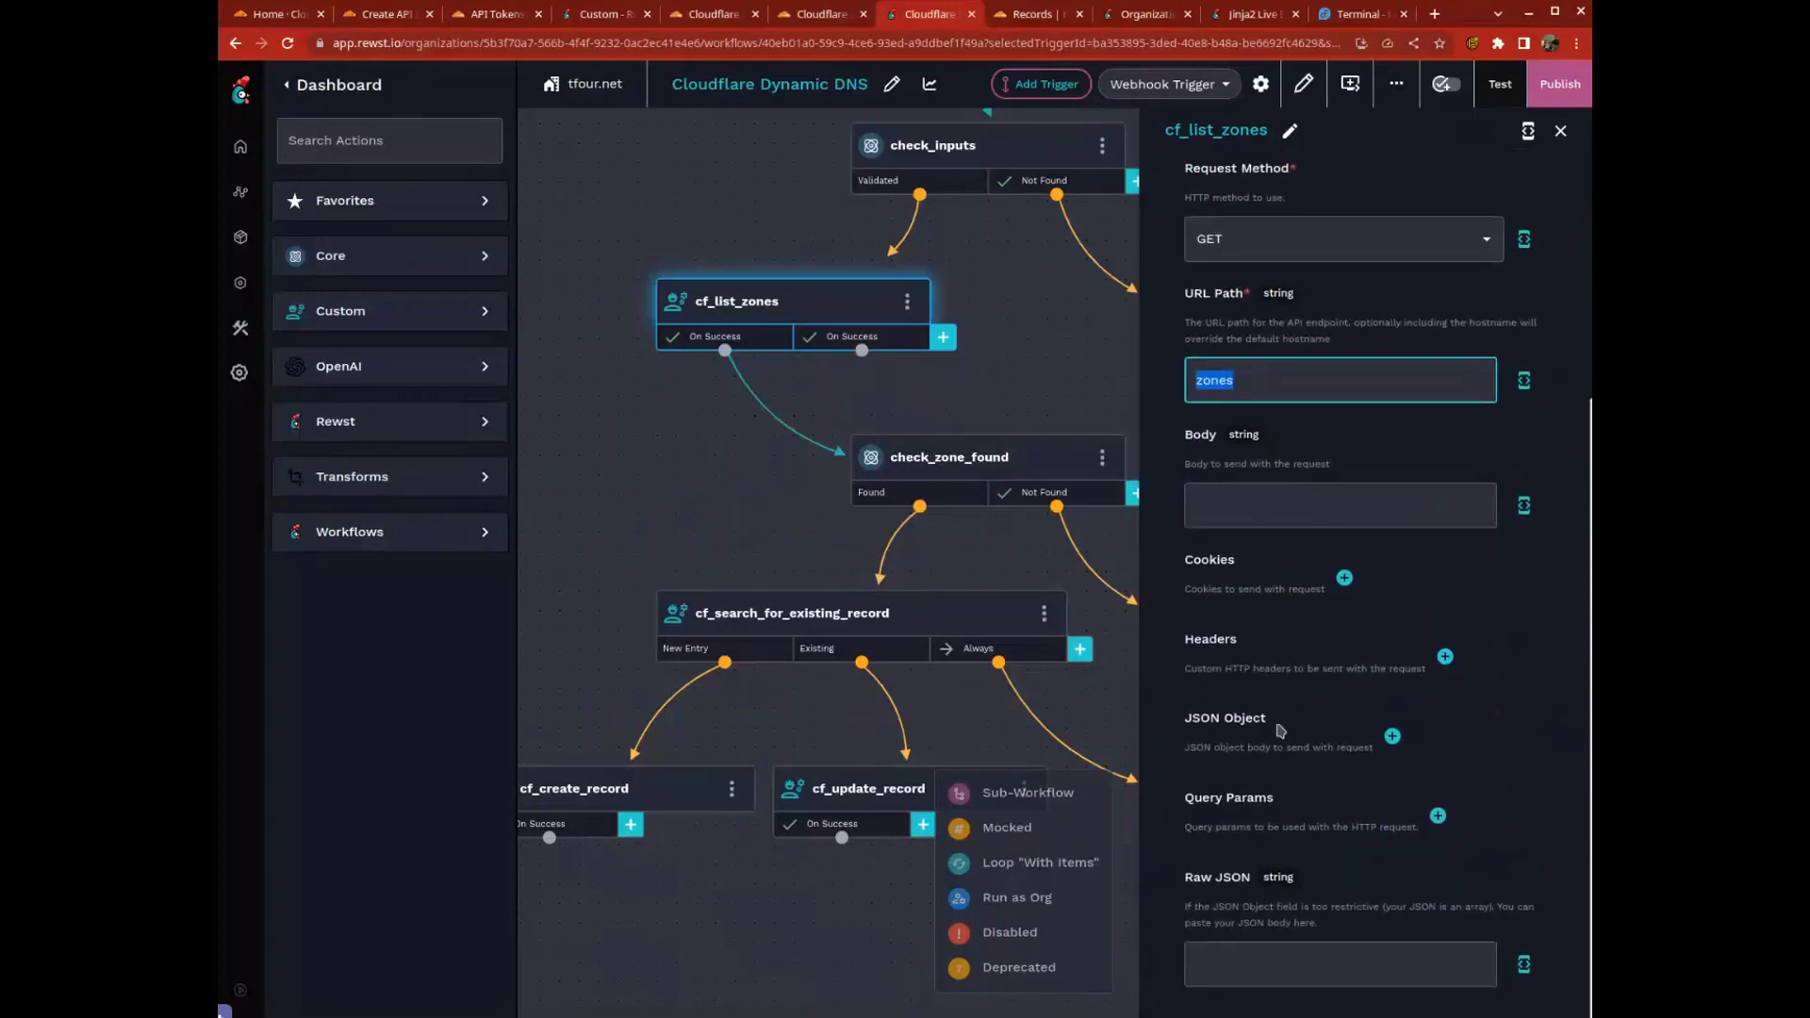
pyautogui.scroll(4, 1272, 660)
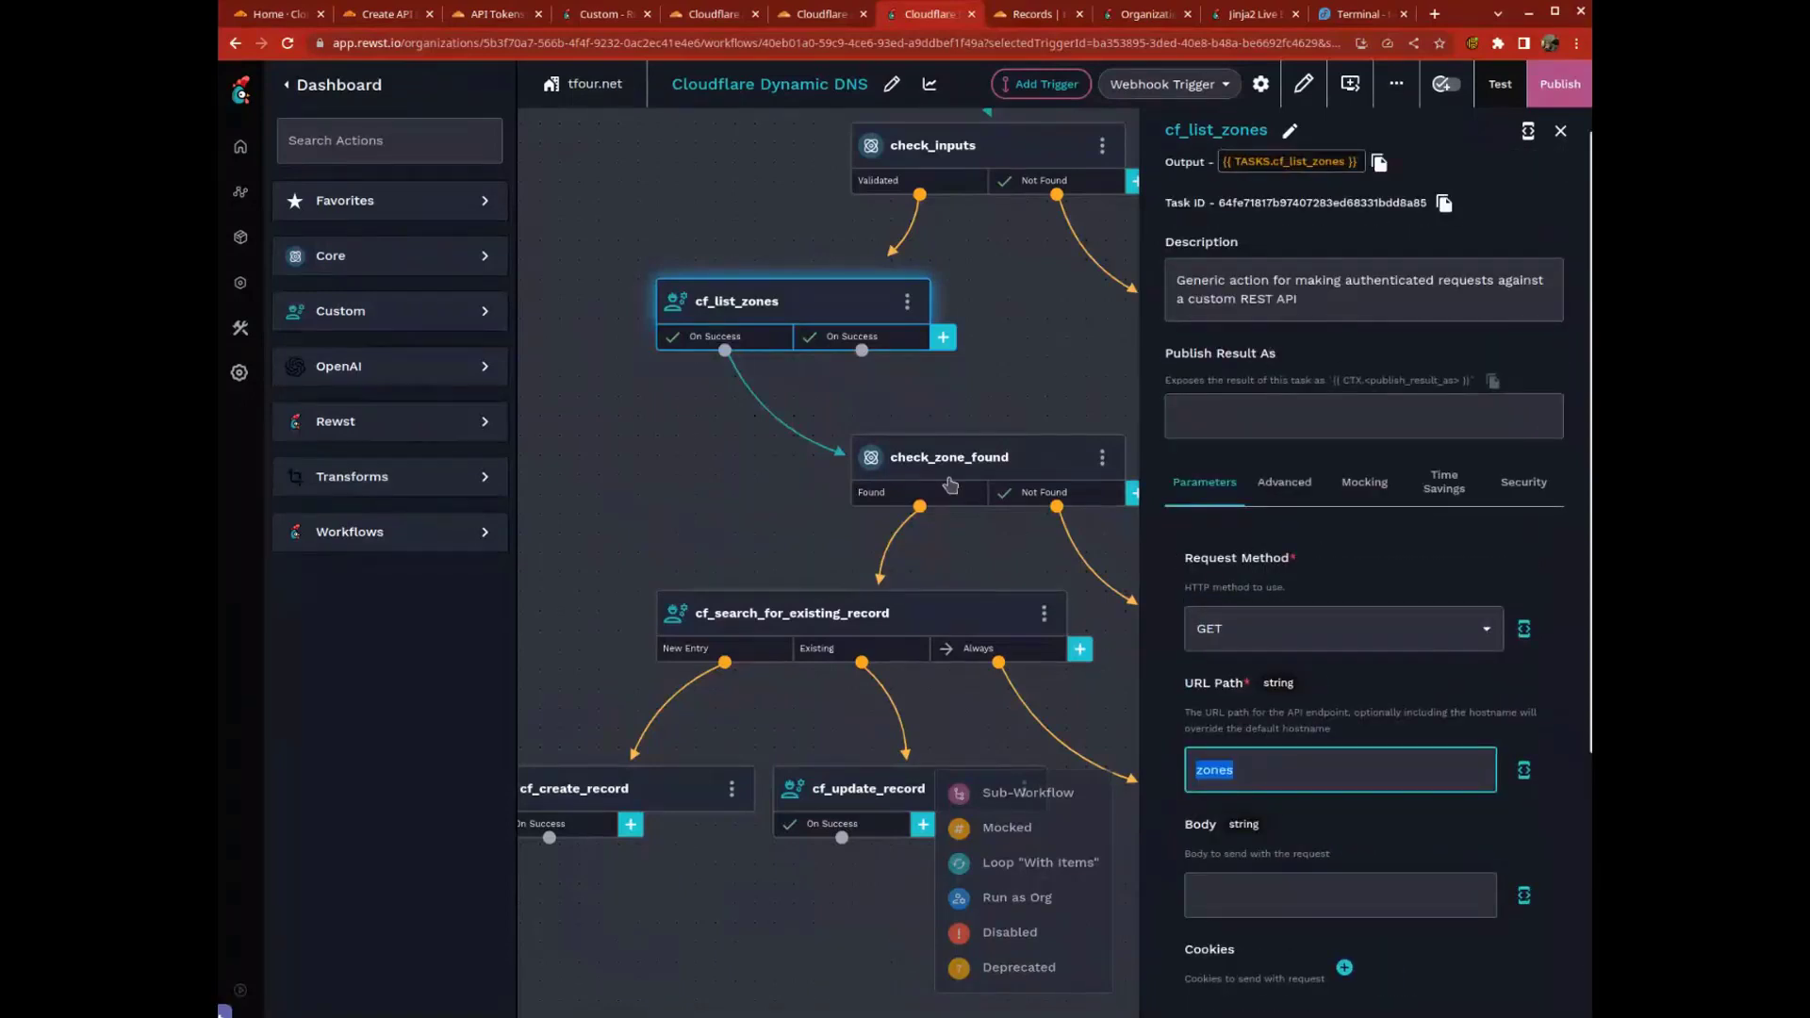
# Step: Open get_webhook_data's On Success transition to view its site_ip and fqdn data aliases
pyautogui.moveTo(747, 218); pyautogui.dragTo(672, 486)
pyautogui.click(930, 215)
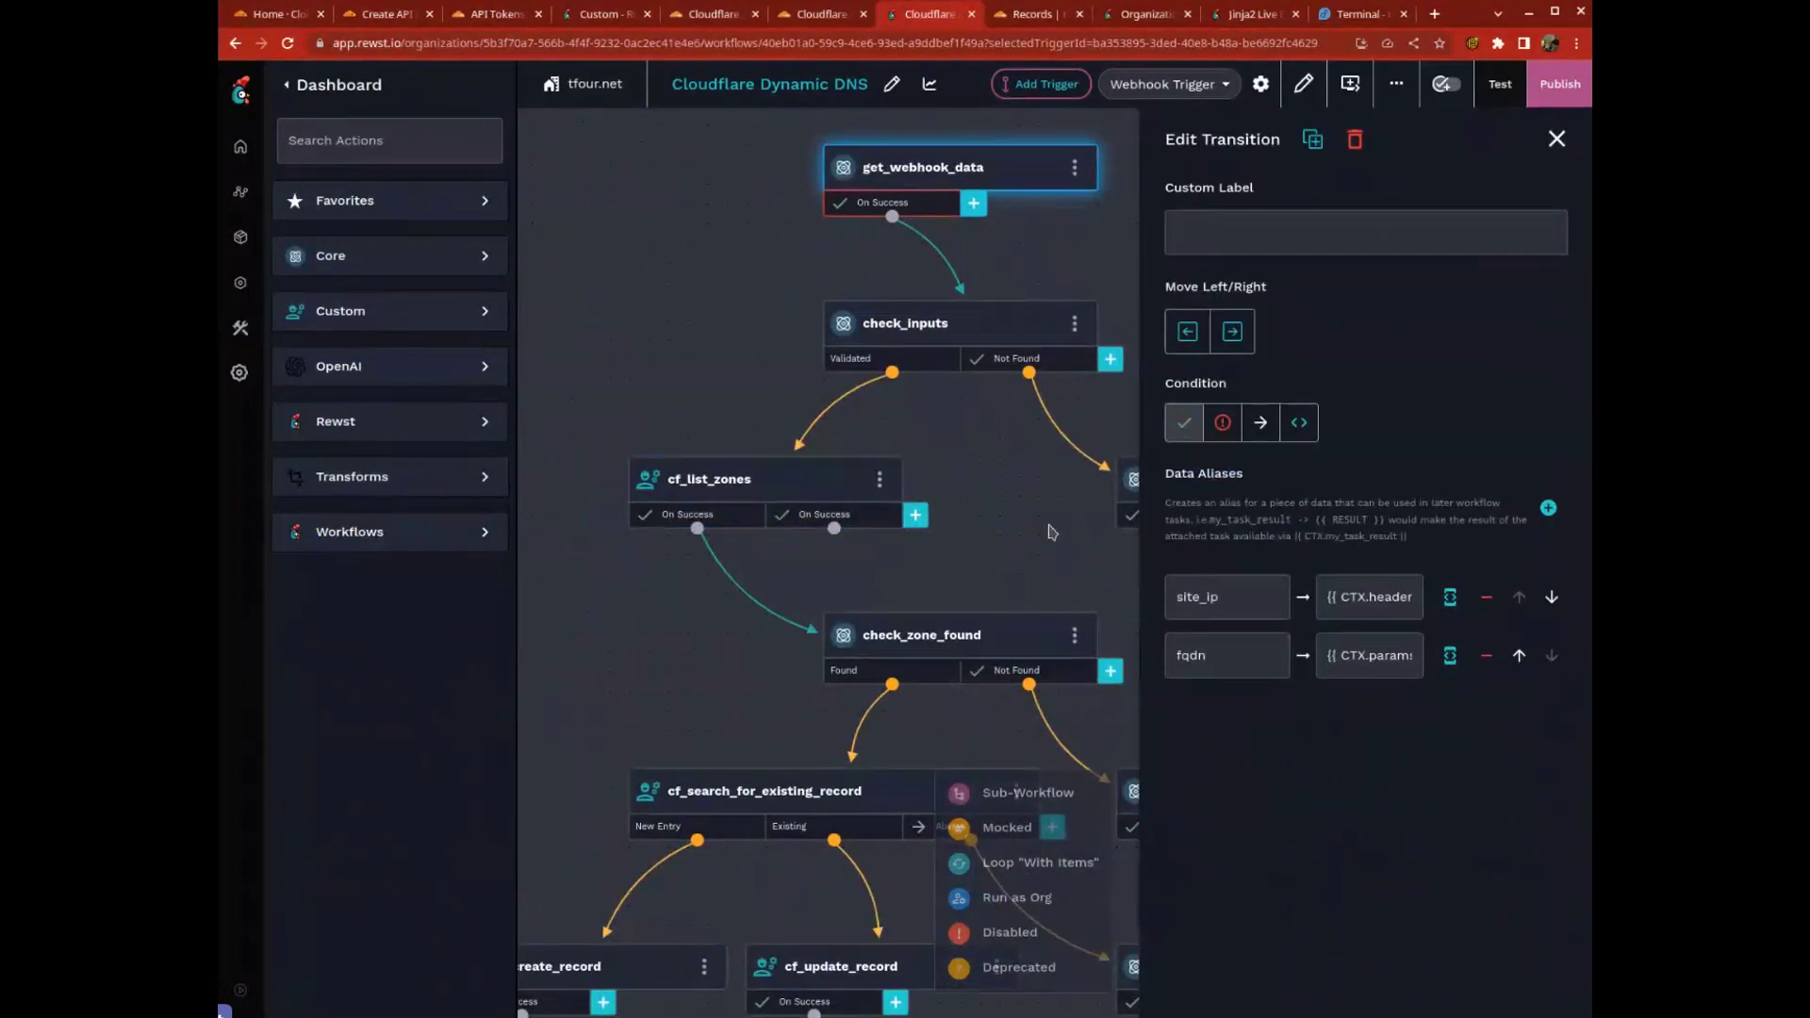
pyautogui.click(1214, 596)
pyautogui.scroll(-2, 745, 273)
pyautogui.scroll(-2, 739, 569)
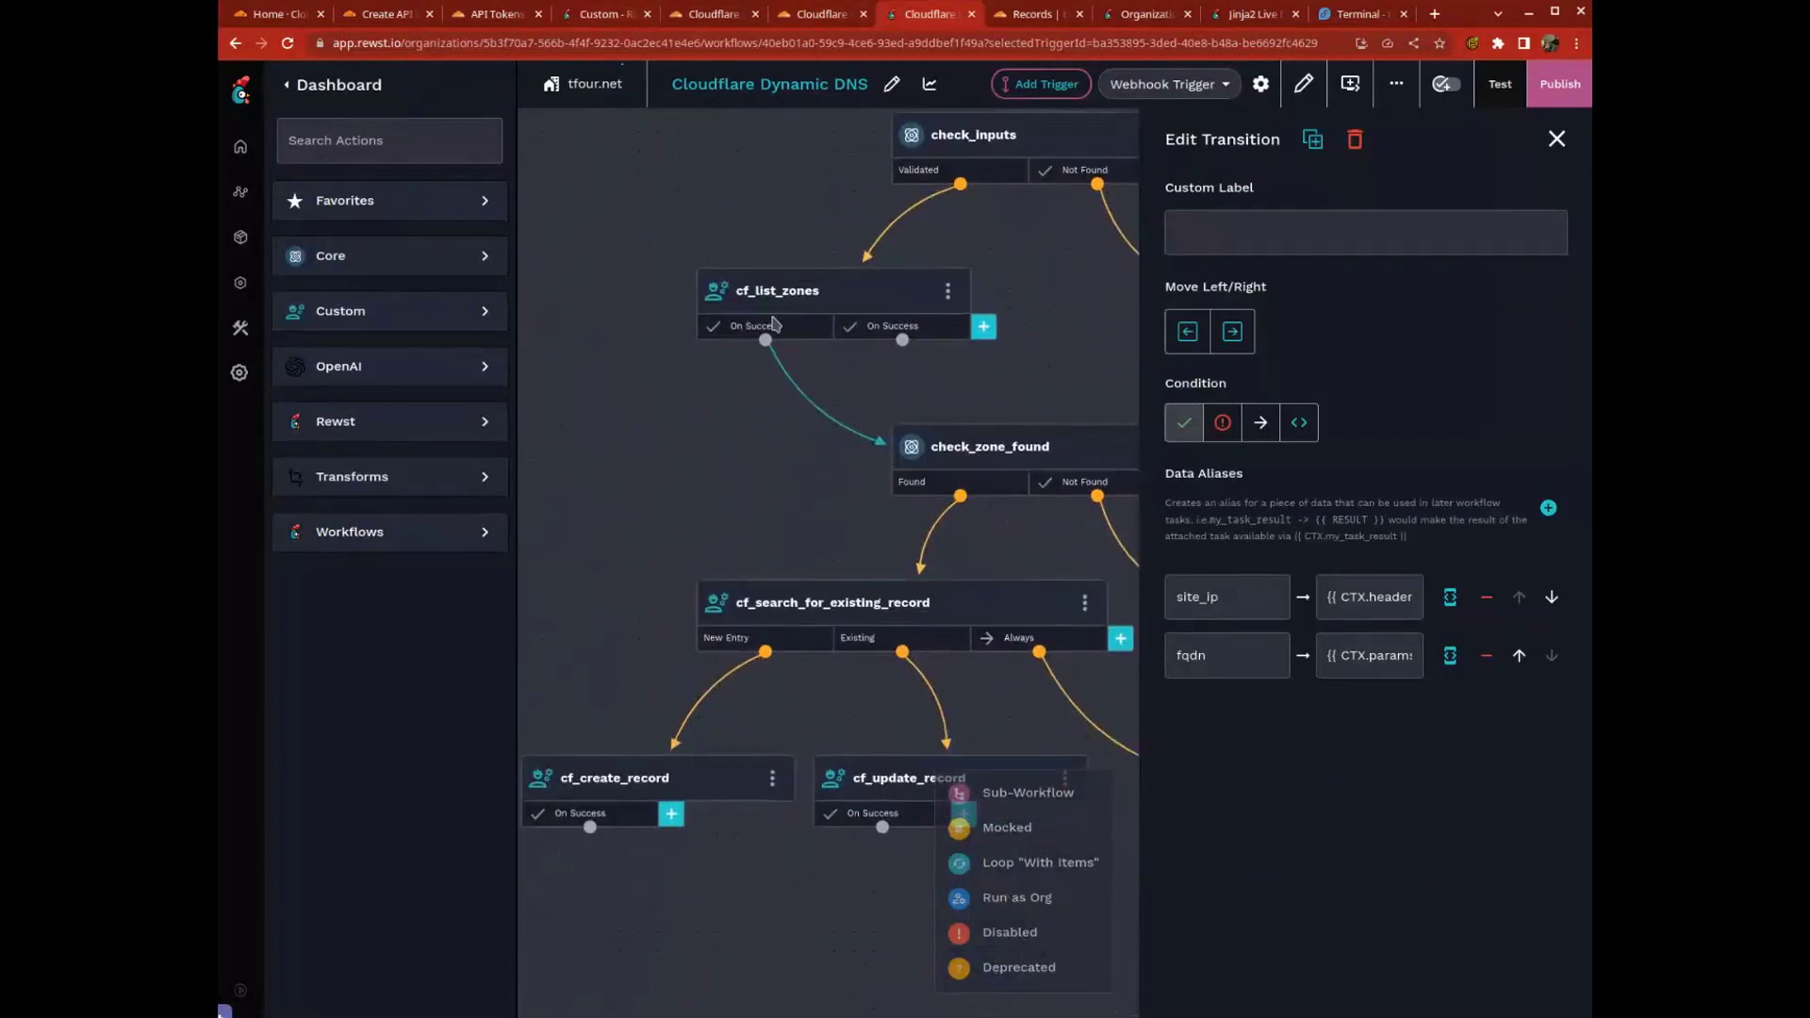
pyautogui.scroll(-3, 807, 518)
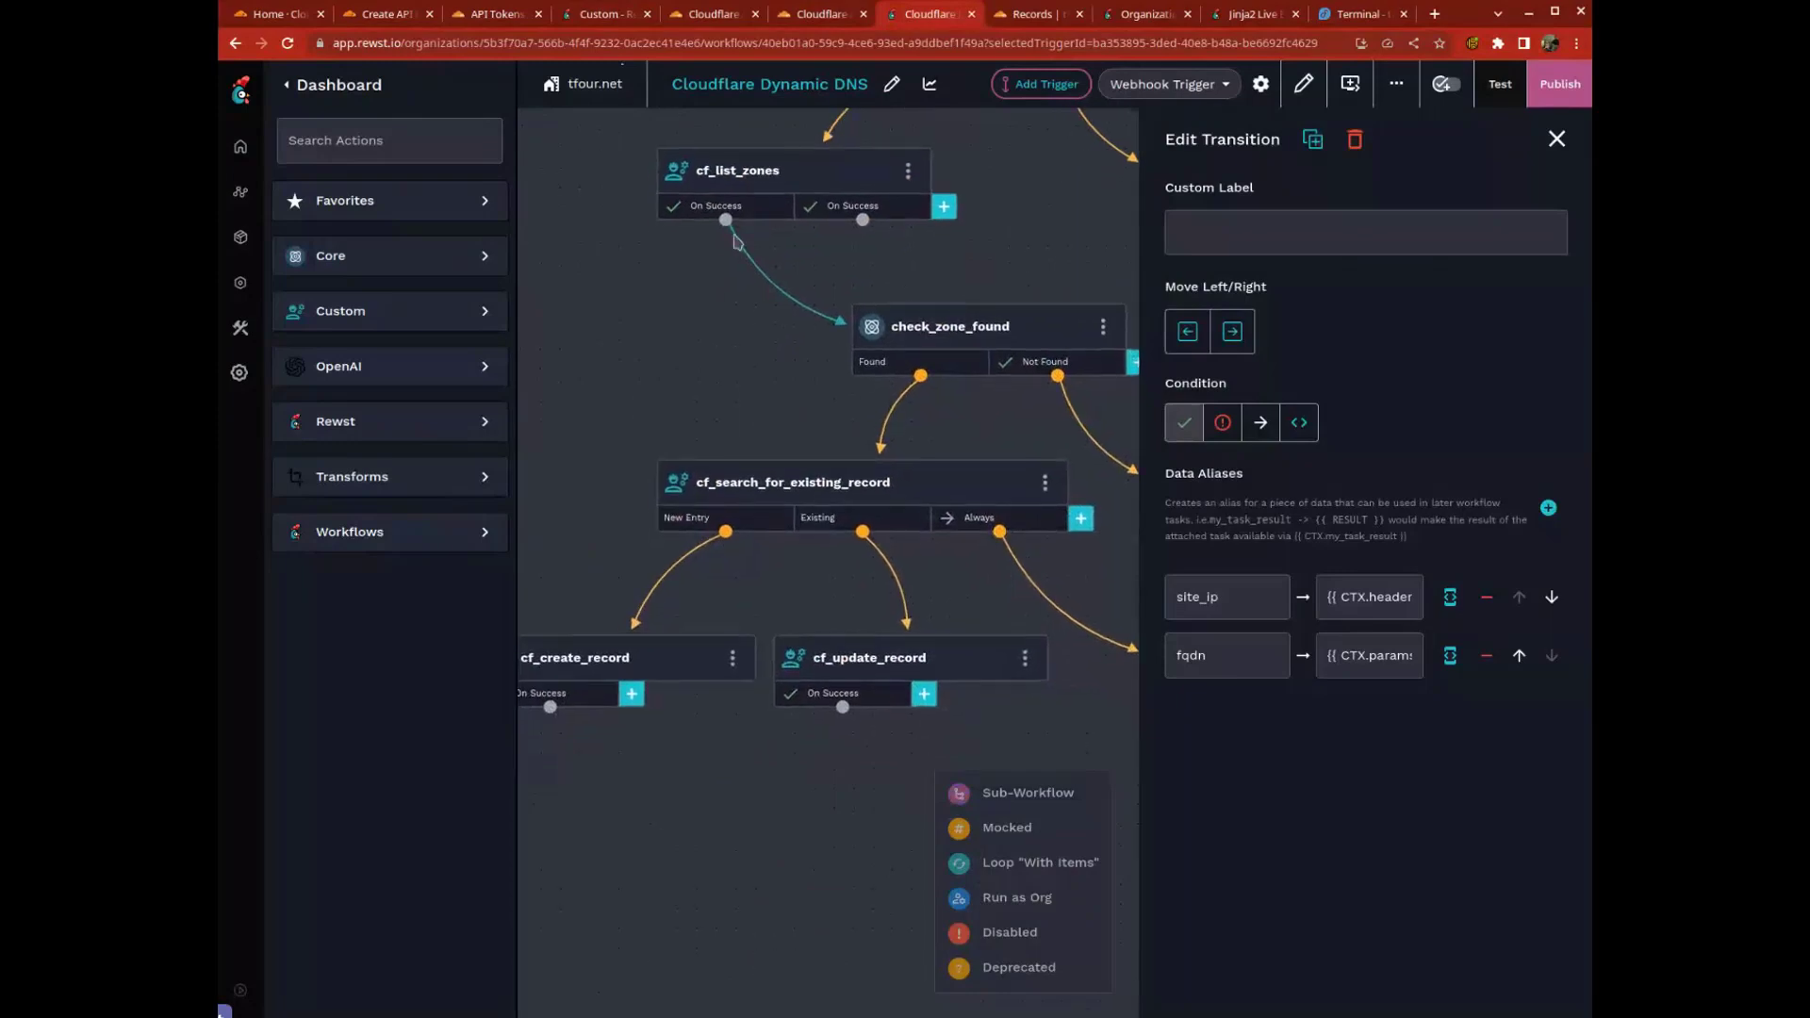
# Step: Read the List Zones API reference in the Cloudflare docs
pyautogui.click(497, 14)
pyautogui.click(686, 21)
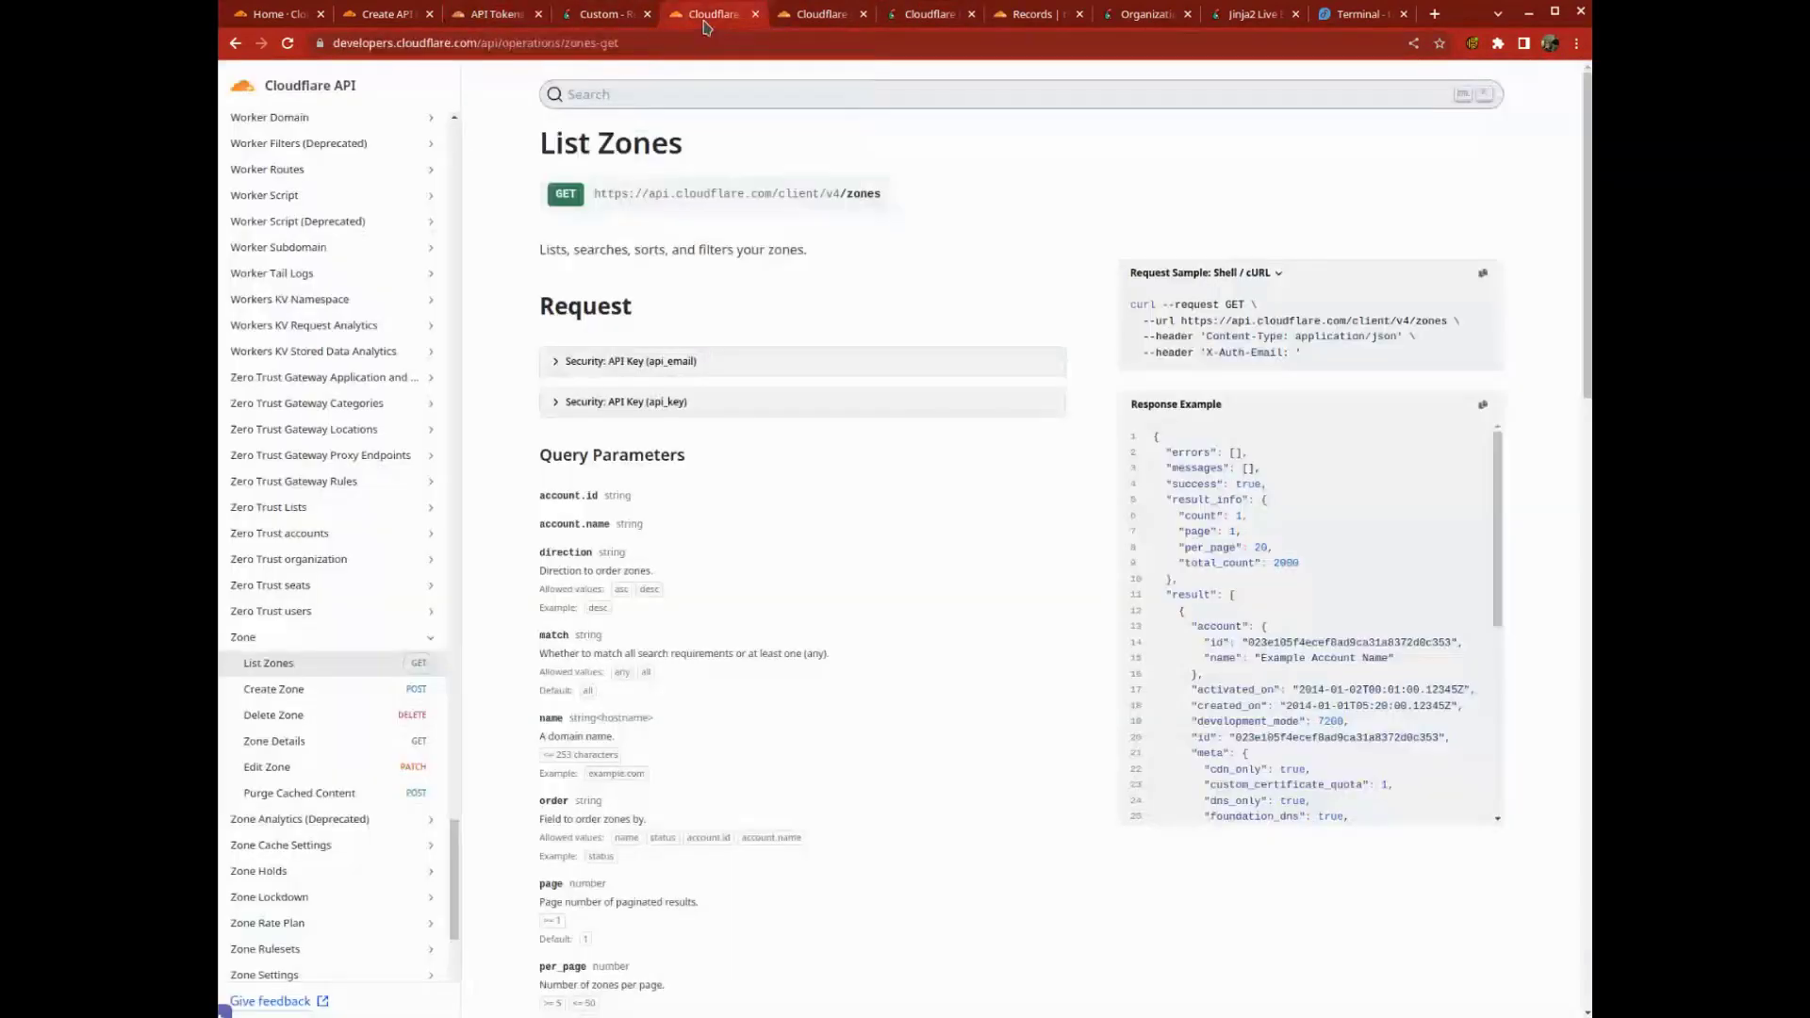
pyautogui.scroll(3, 331, 628)
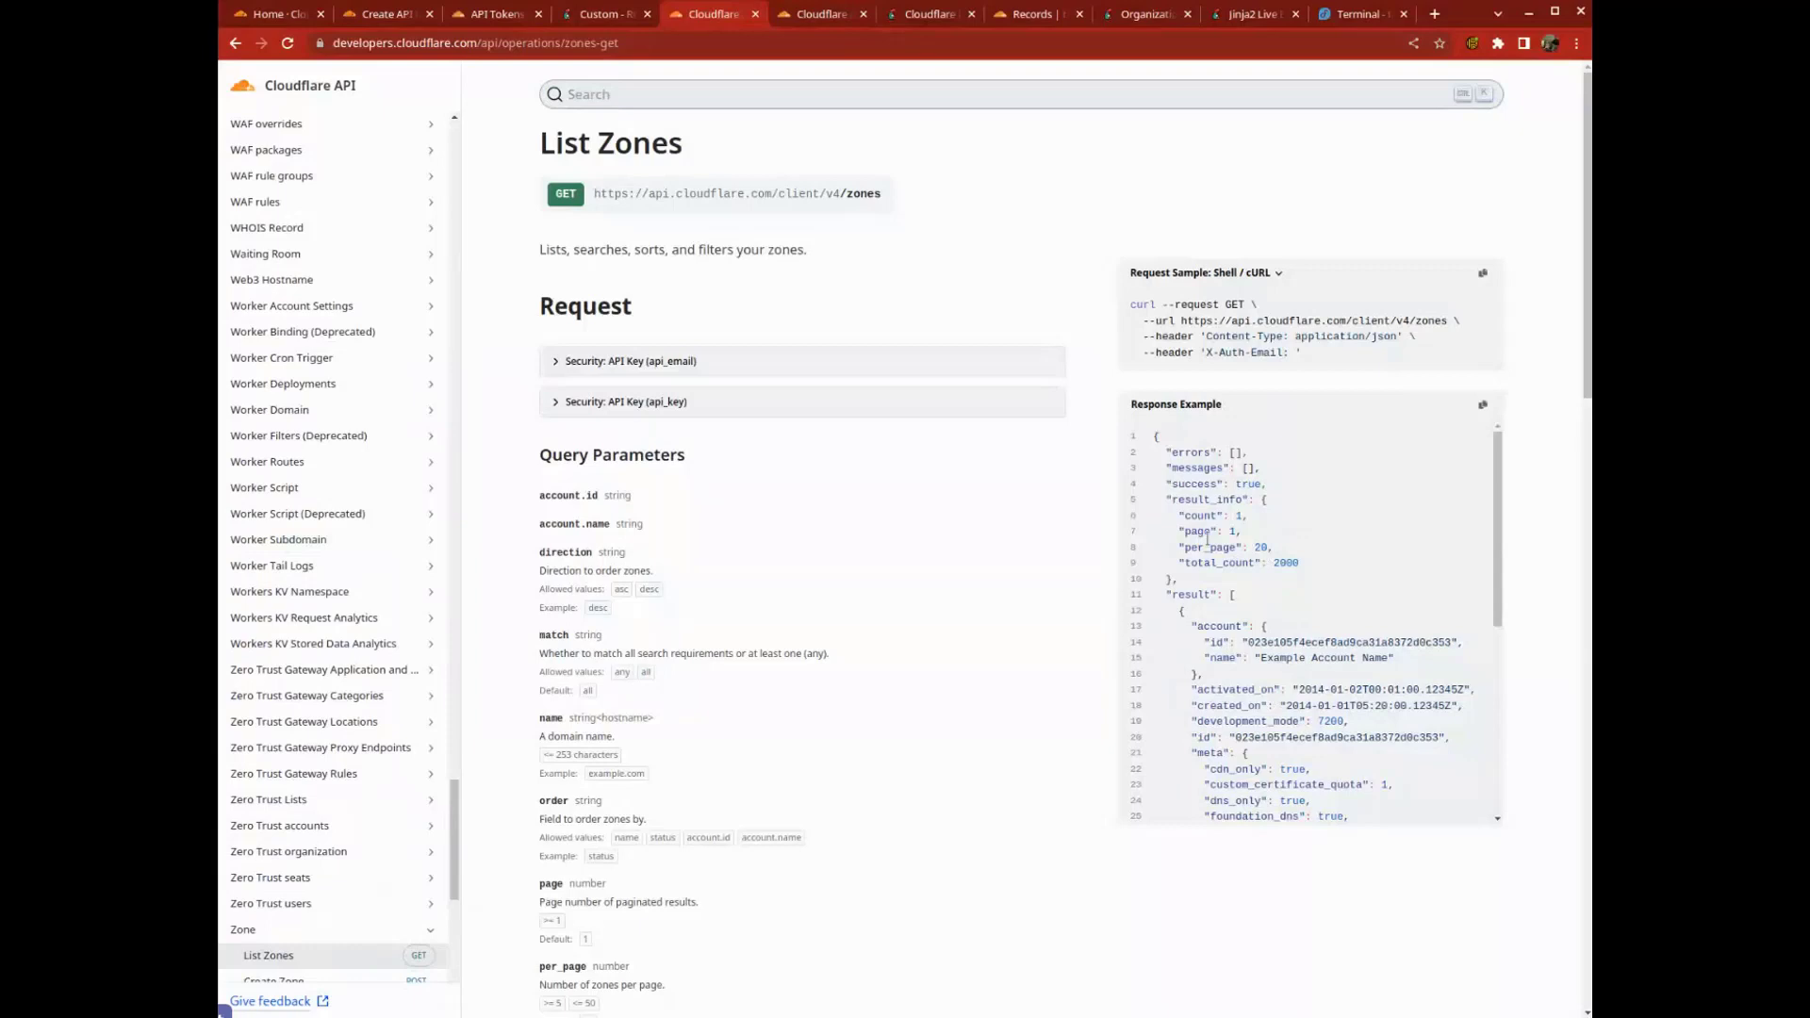
pyautogui.scroll(-2, 1228, 566)
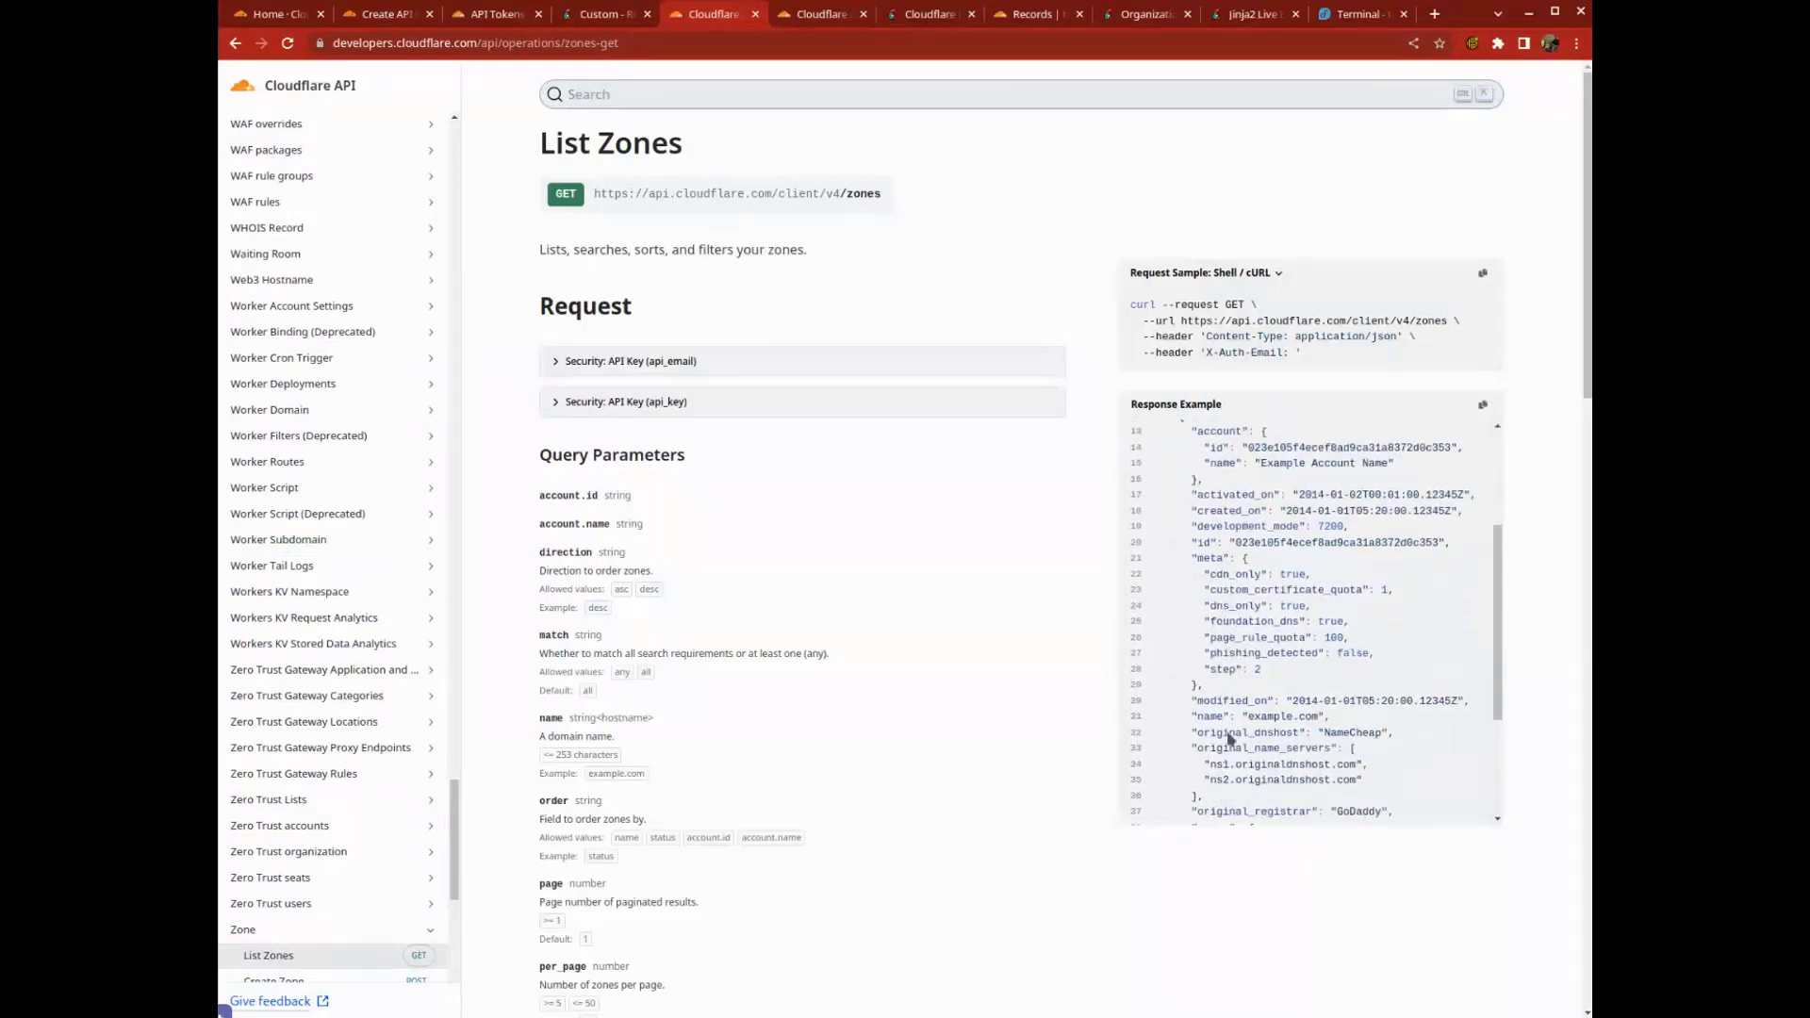
# Step: Review the Update DNS Record PUT endpoint URL, then move on to List DNS Records
pyautogui.click(826, 16)
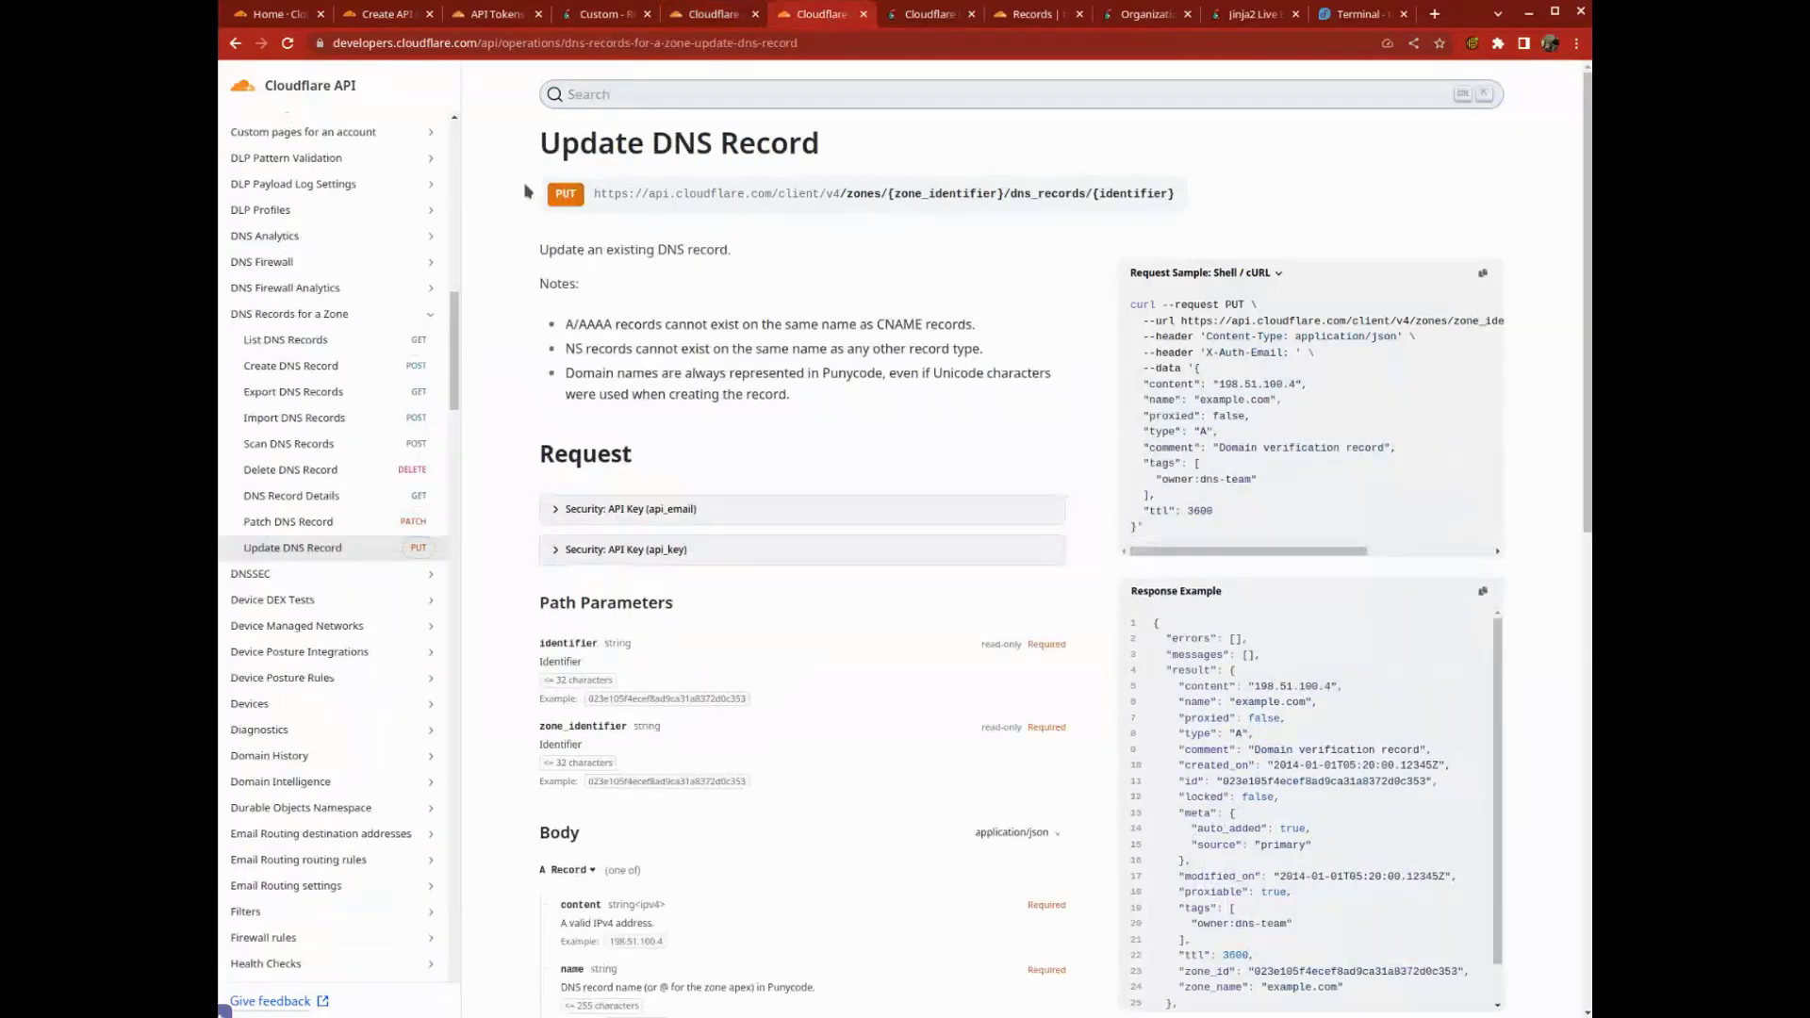
pyautogui.moveTo(539, 135); pyautogui.dragTo(852, 161)
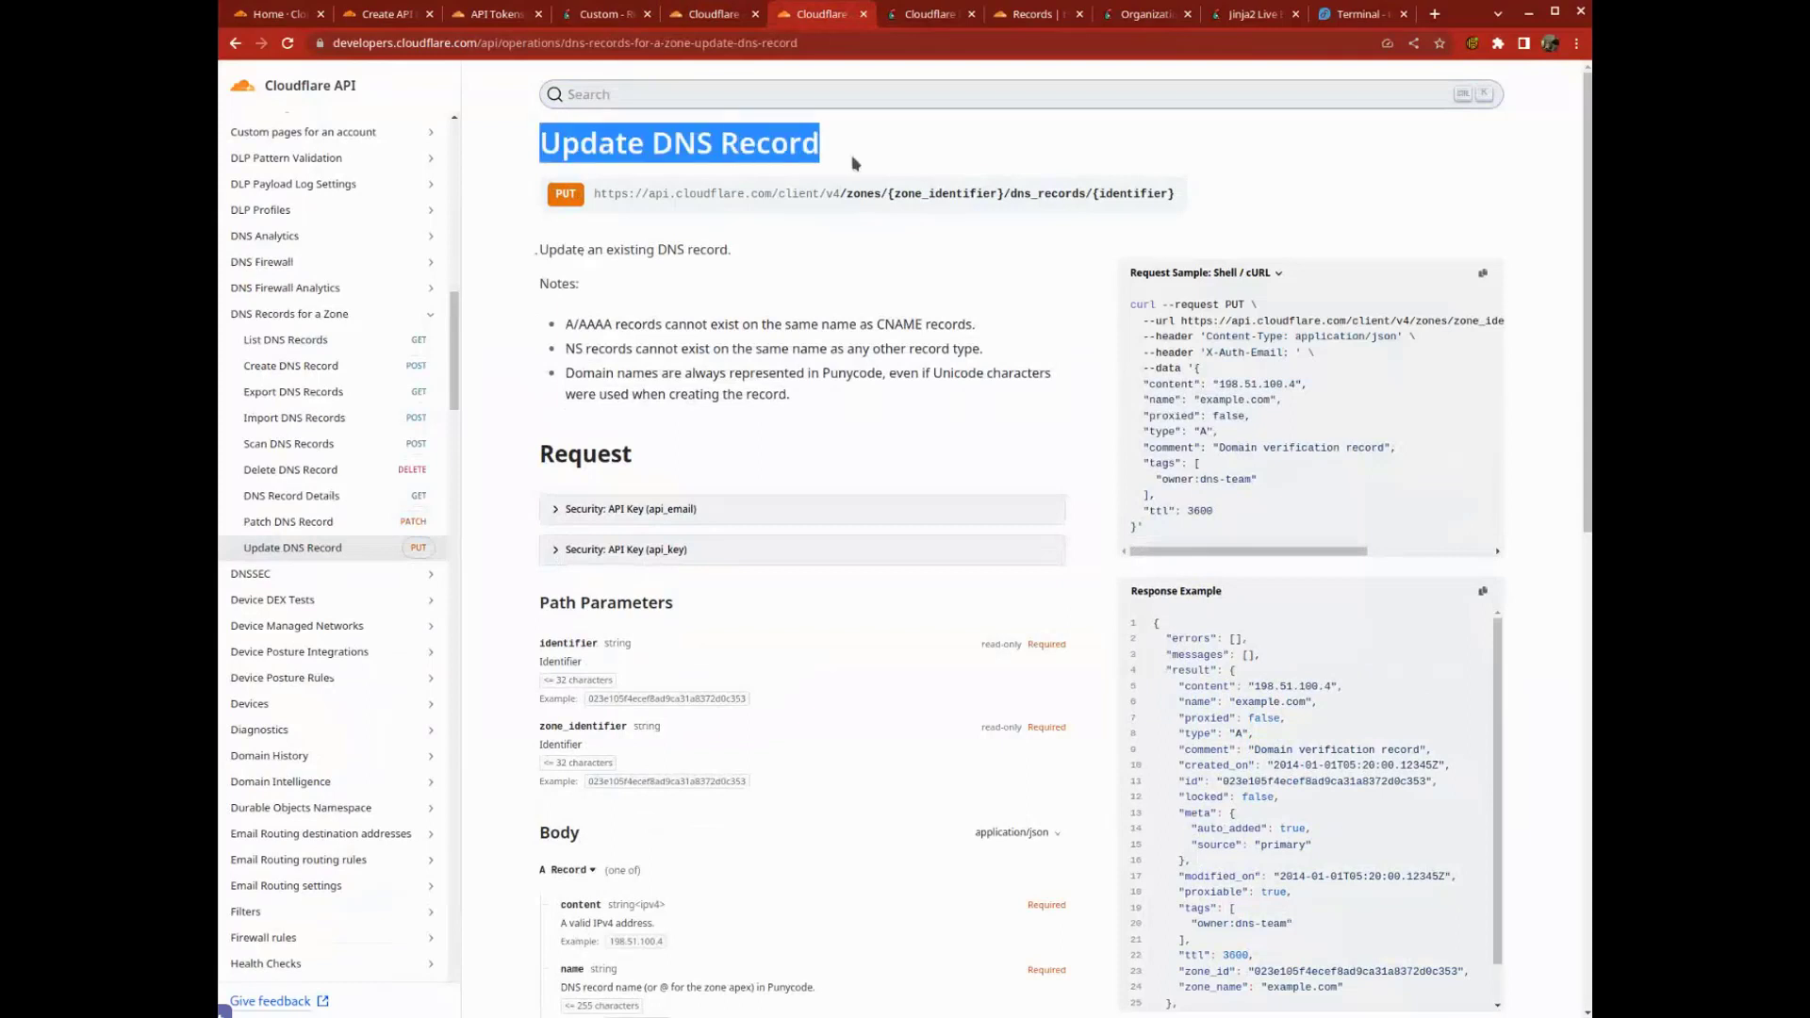
pyautogui.click(996, 217)
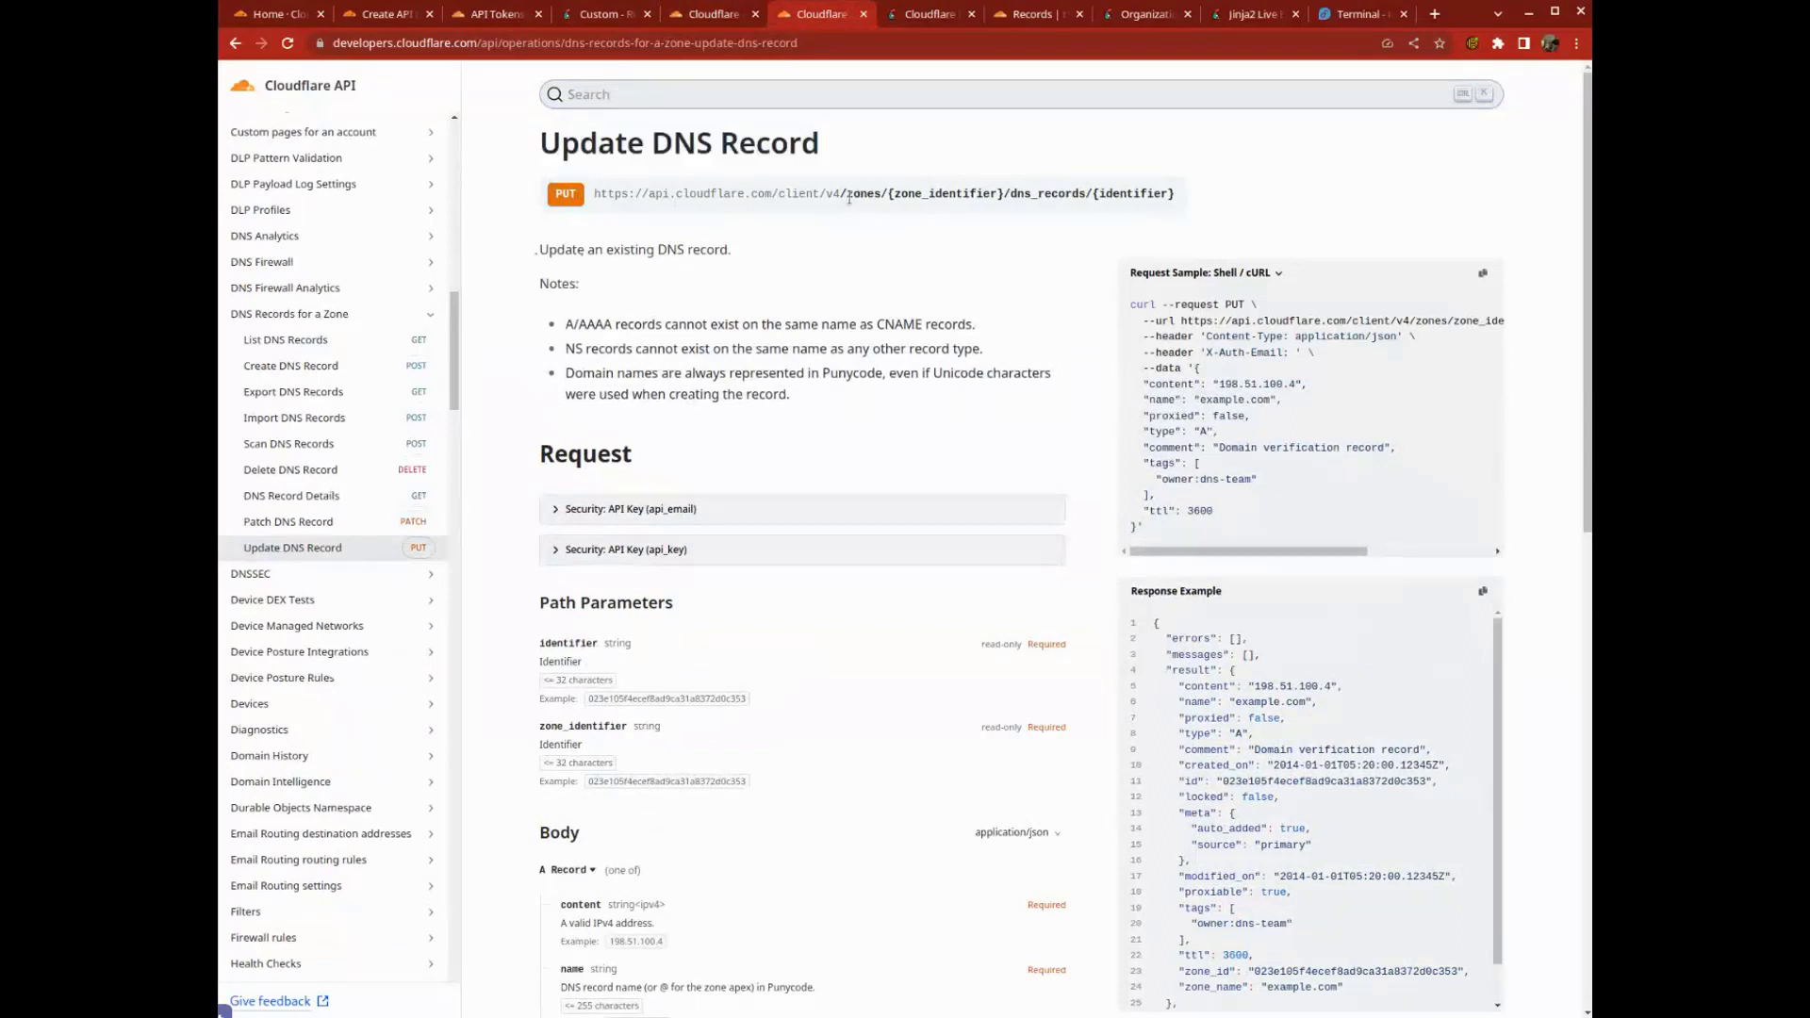
pyautogui.tripleClick(886, 194)
pyautogui.click(877, 209)
pyautogui.tripleClick(1052, 196)
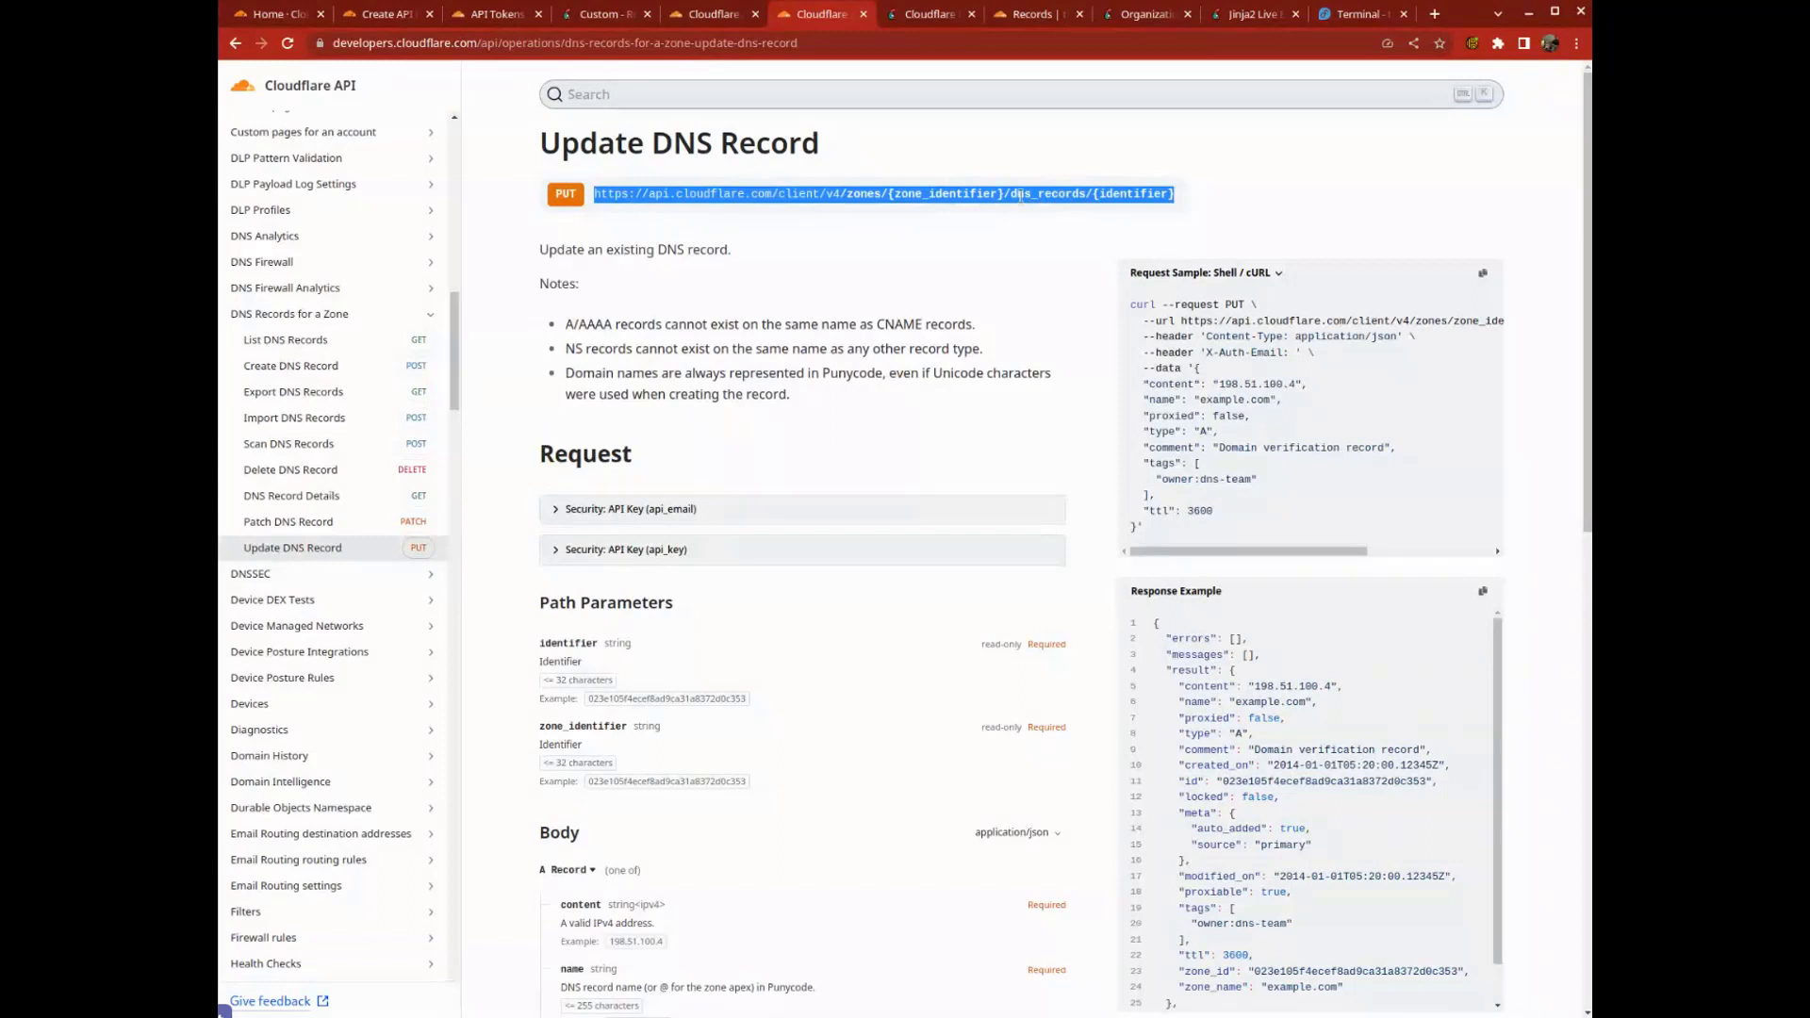
pyautogui.click(1099, 214)
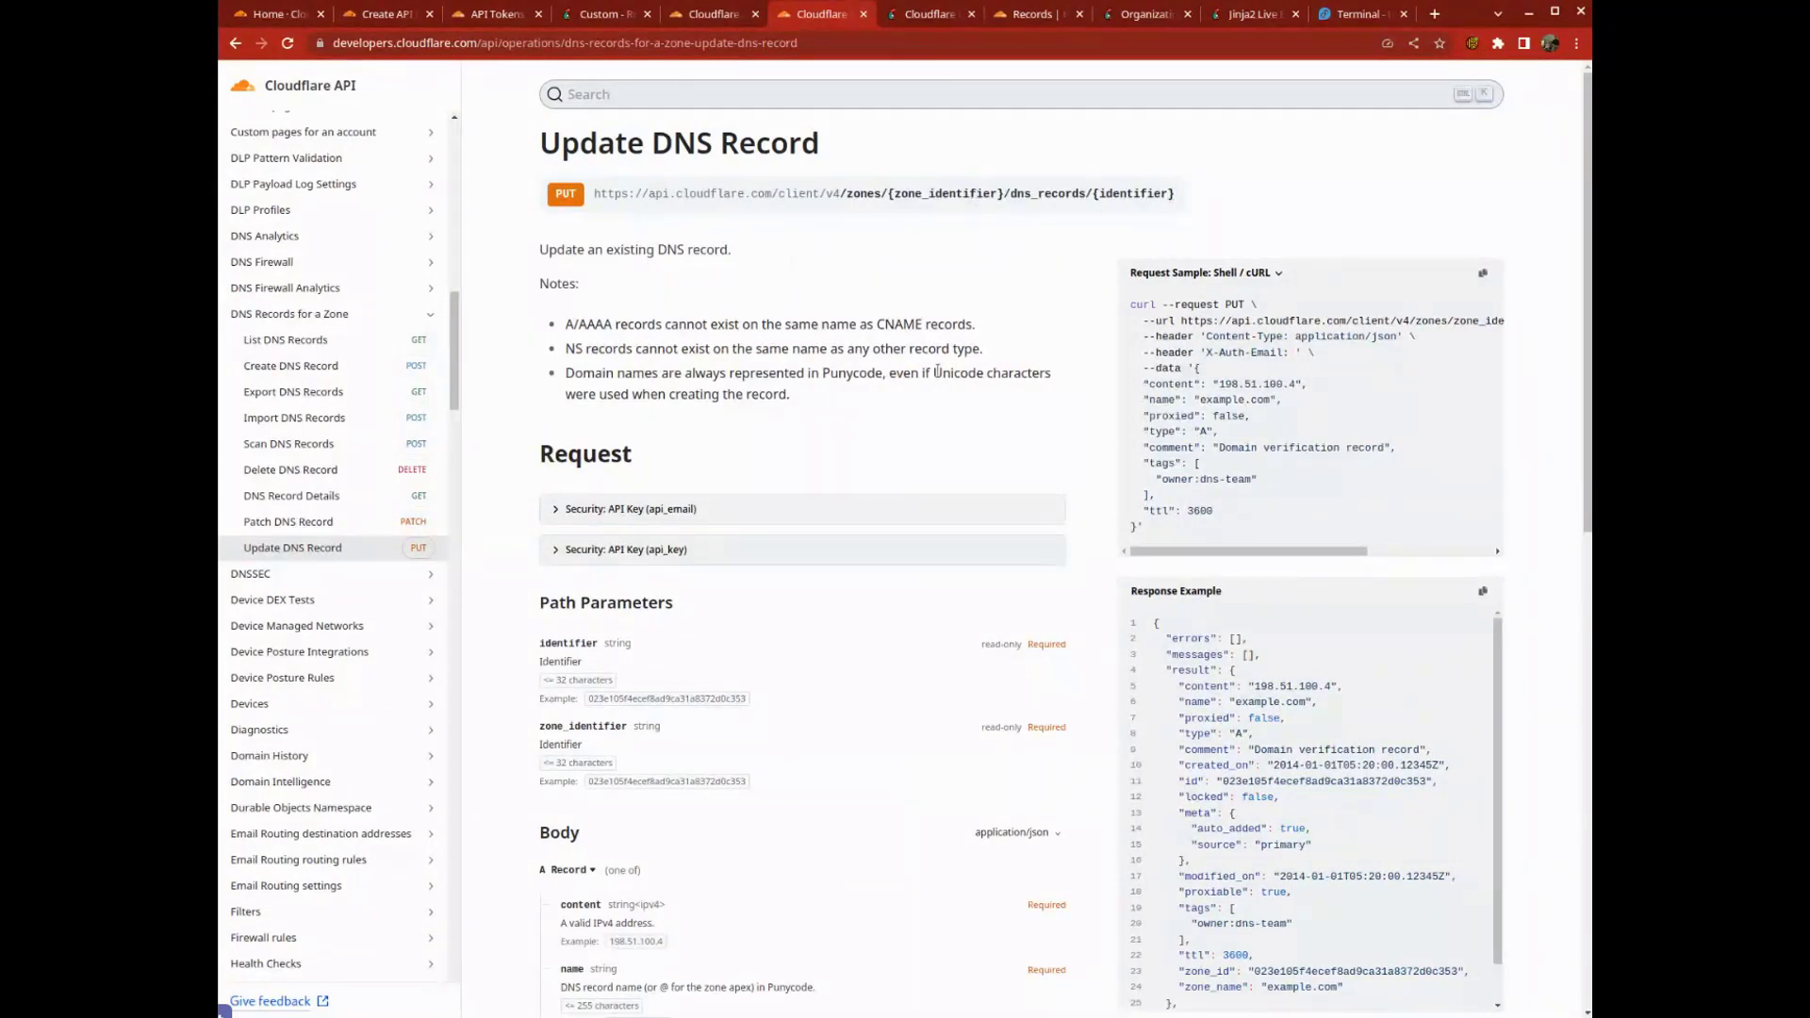
pyautogui.click(327, 340)
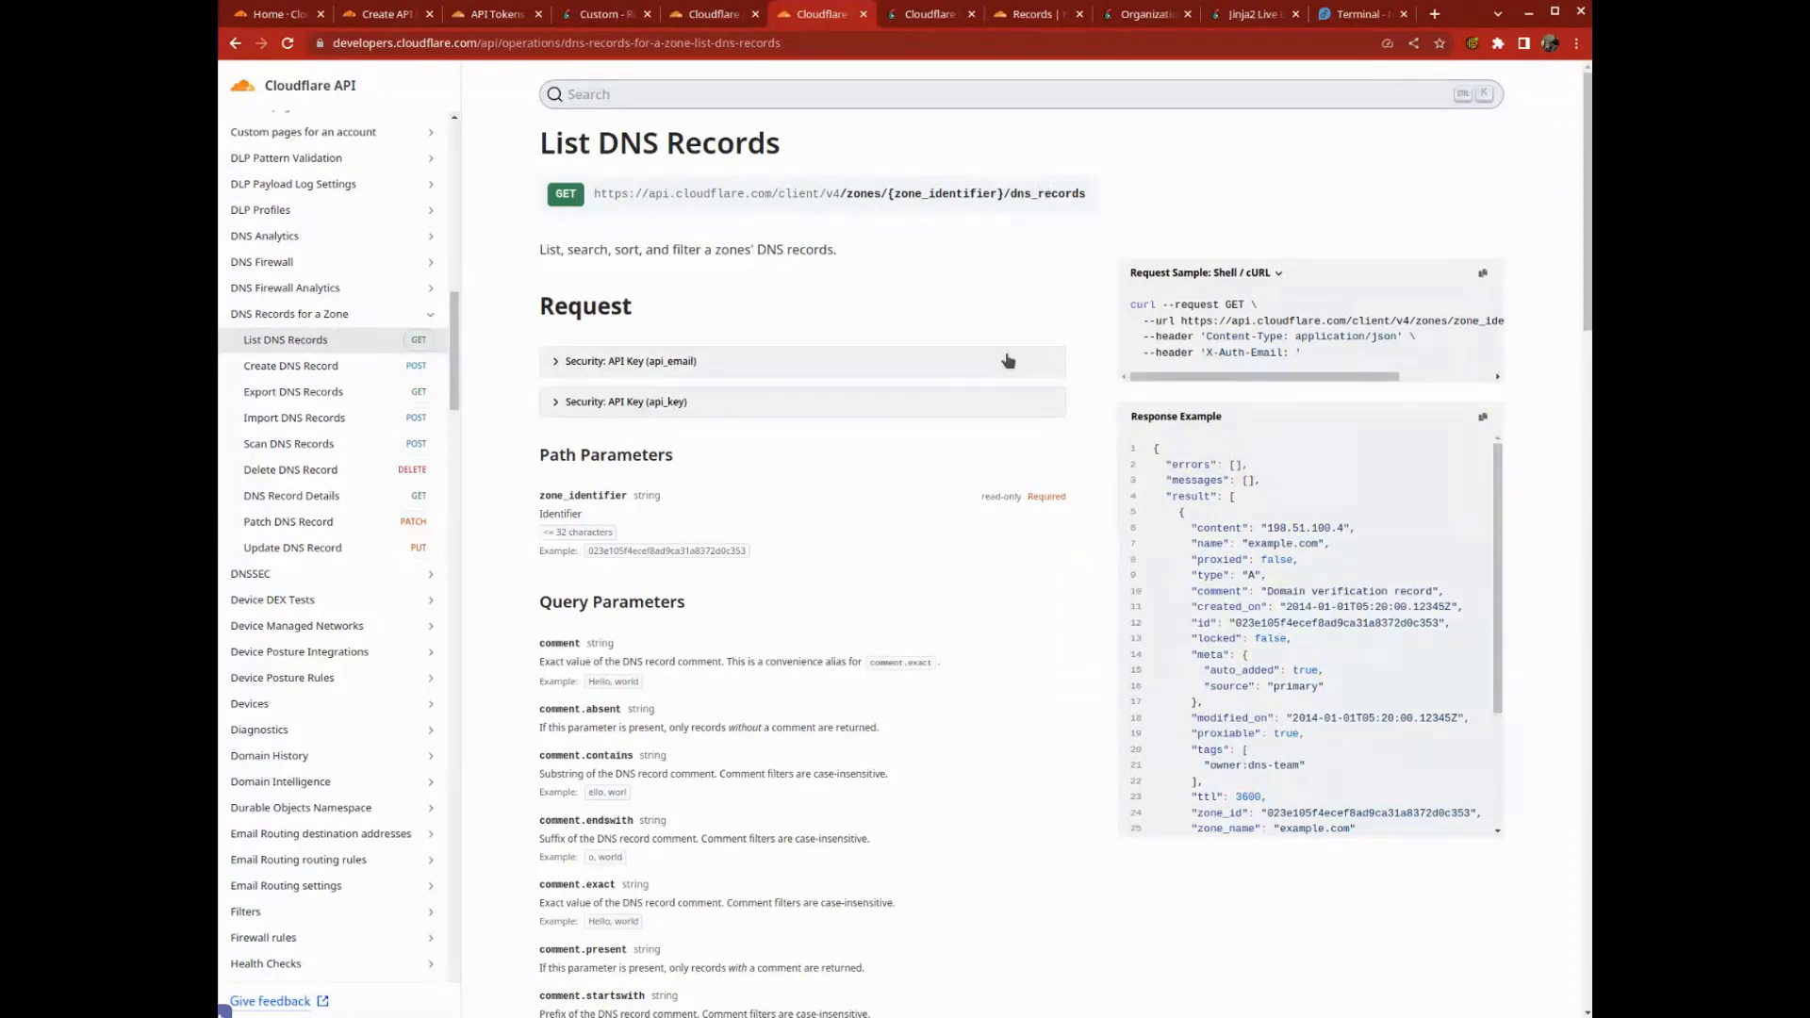
# Step: Back in Rewst, close the transition editor and bring check_zone_found into view
pyautogui.click(924, 14)
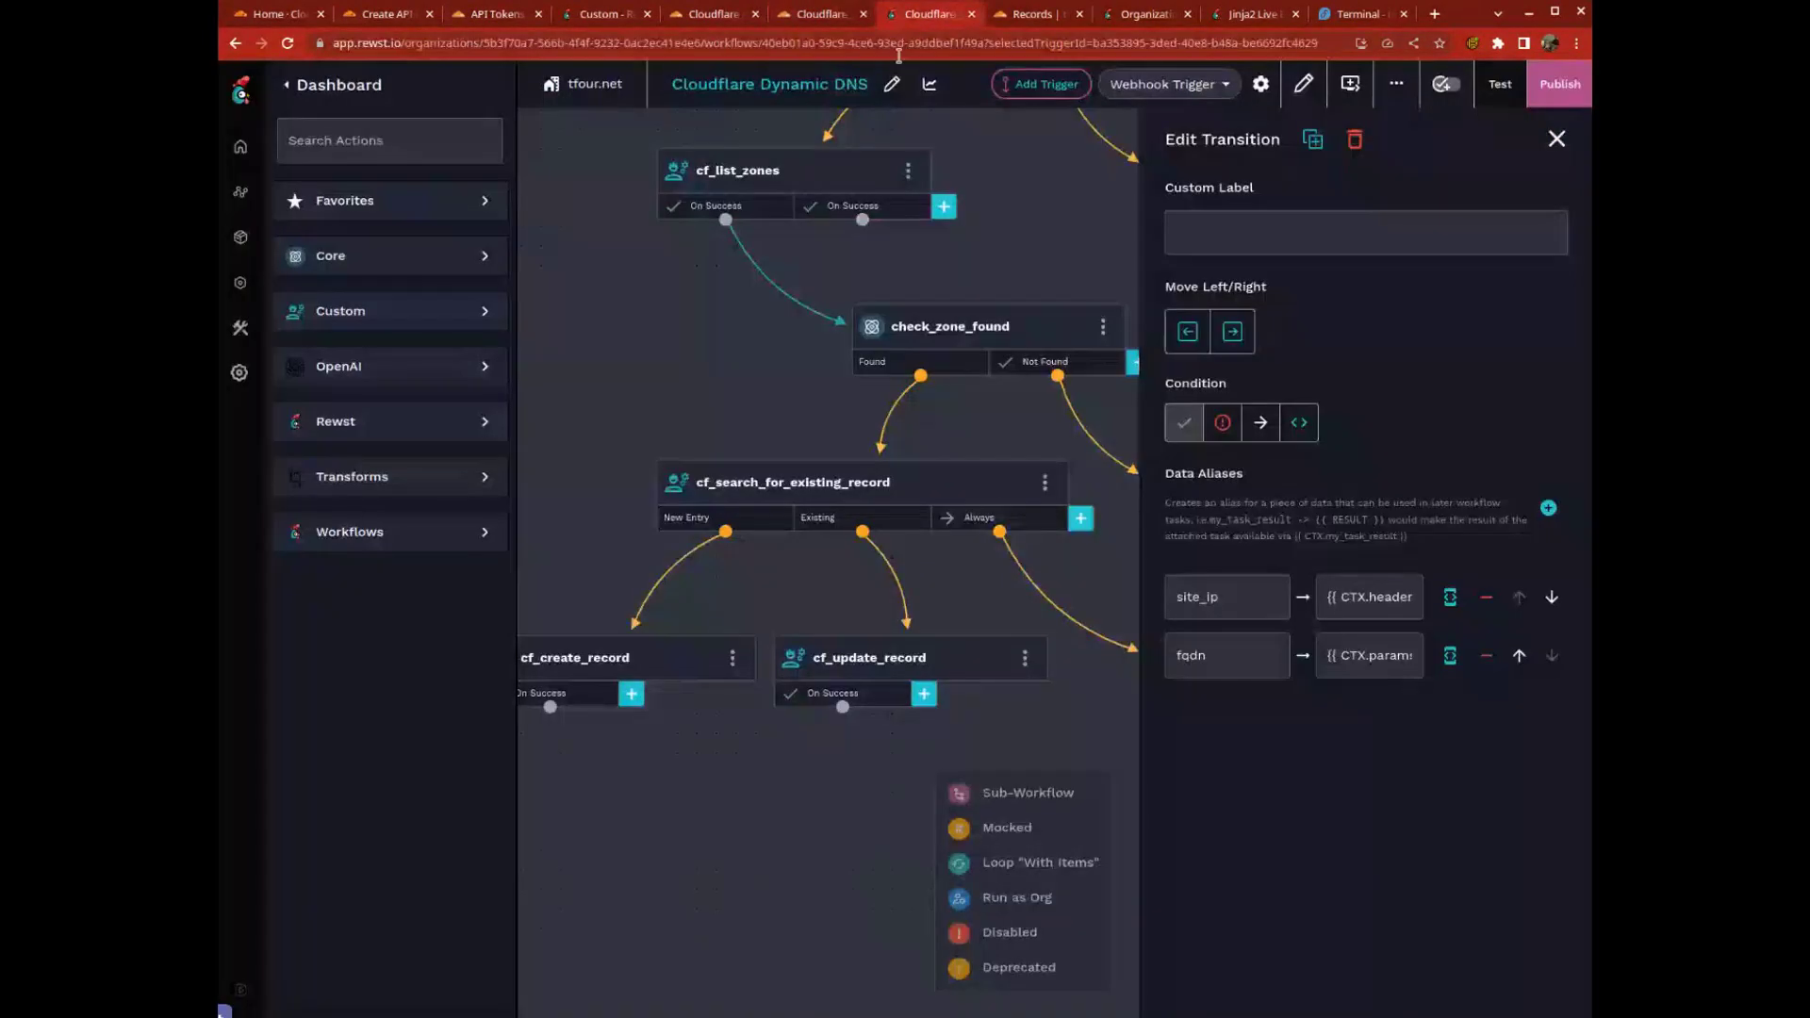
pyautogui.scroll(3, 766, 374)
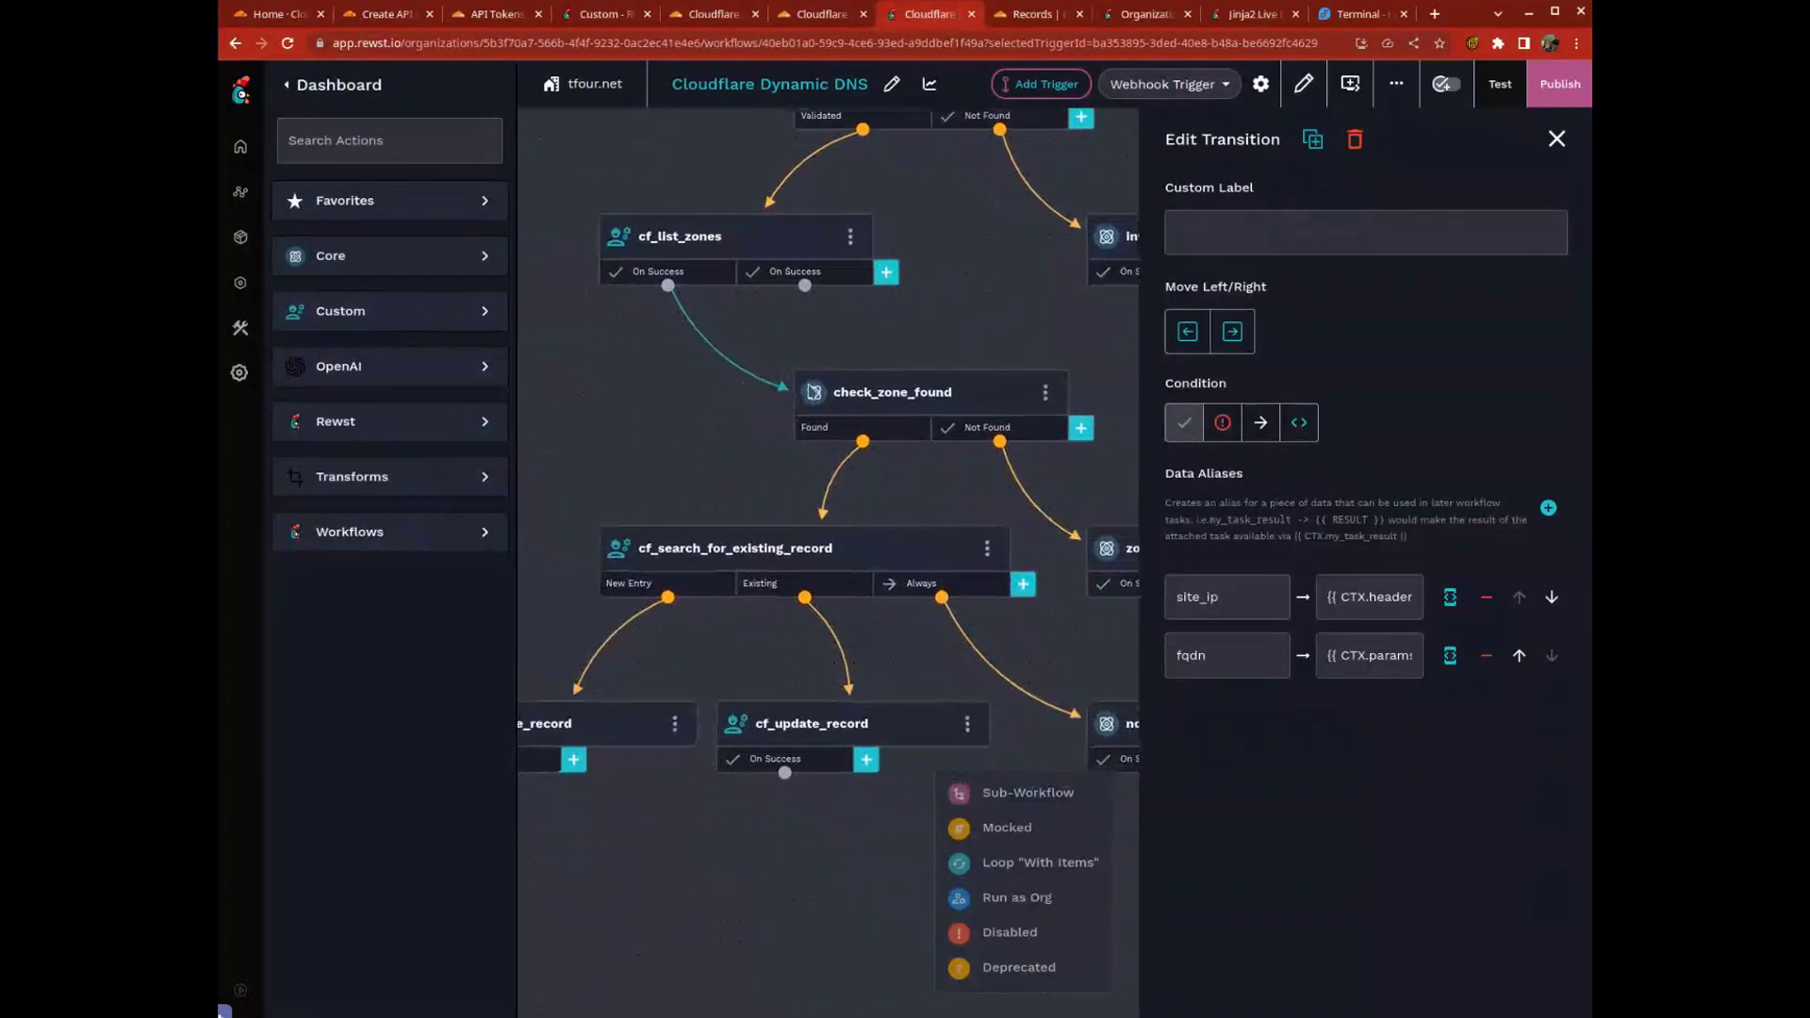
pyautogui.click(1556, 139)
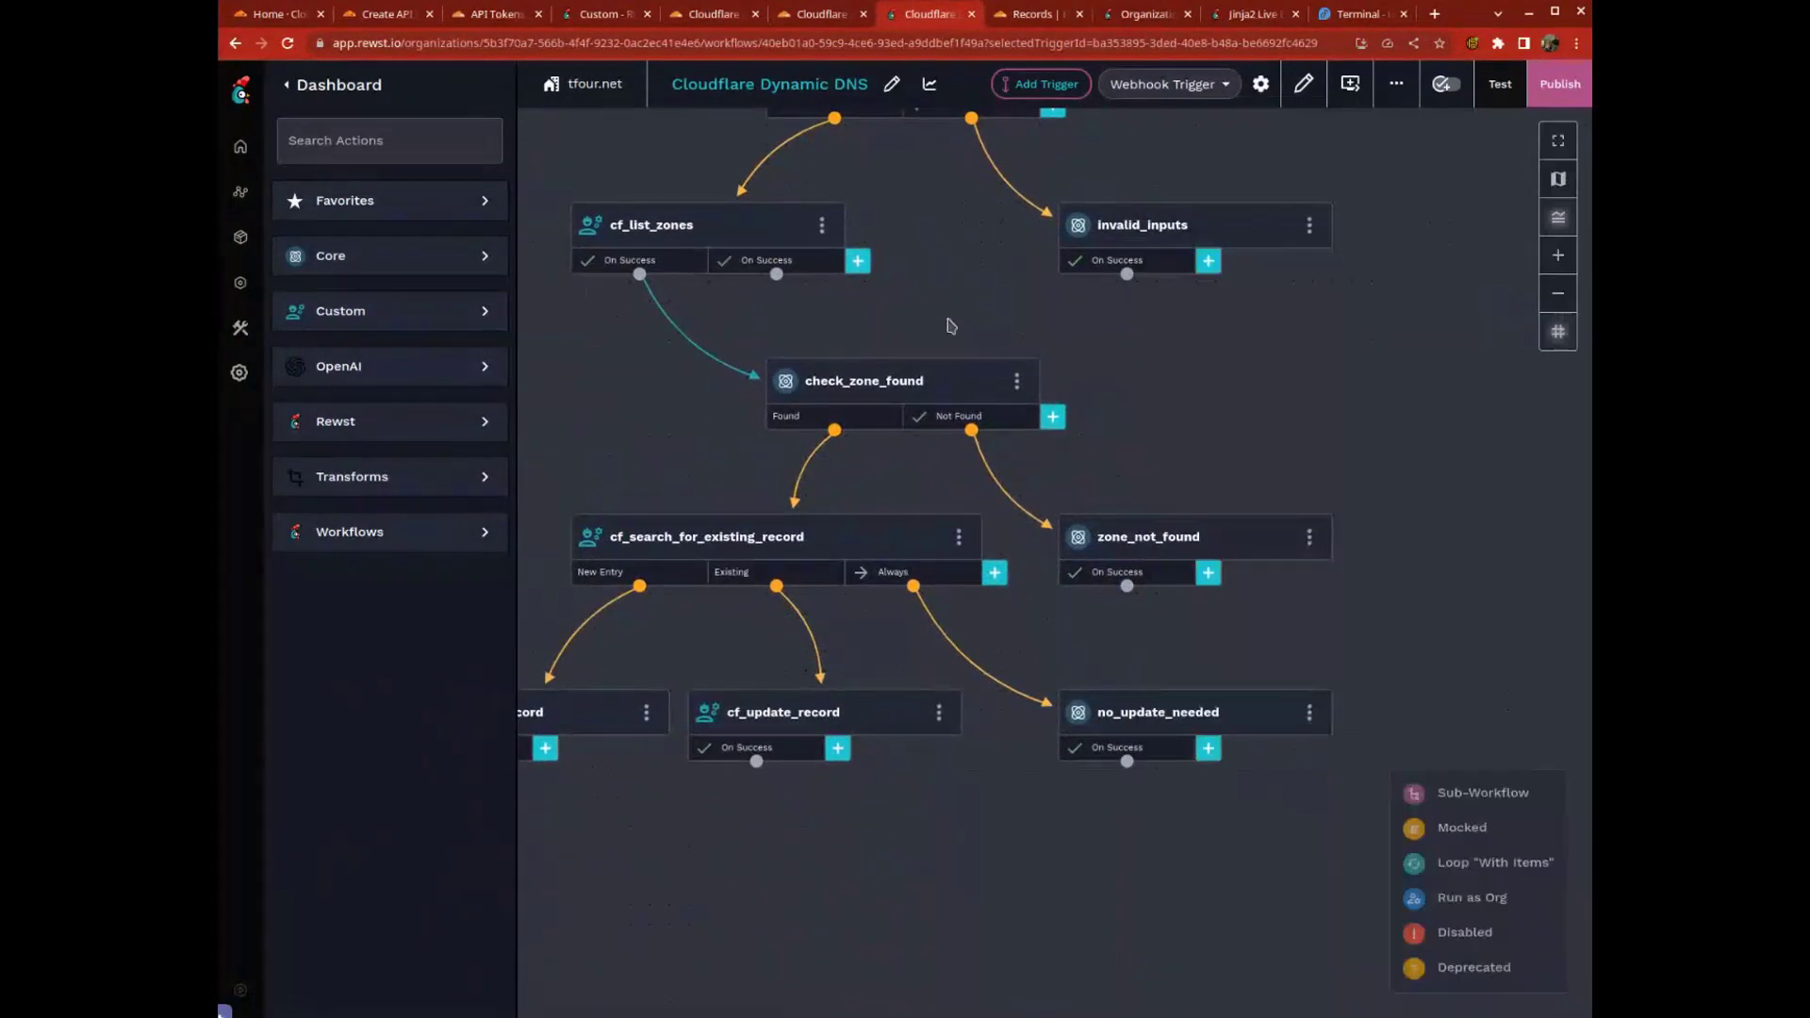
pyautogui.moveTo(971, 307); pyautogui.dragTo(1046, 297)
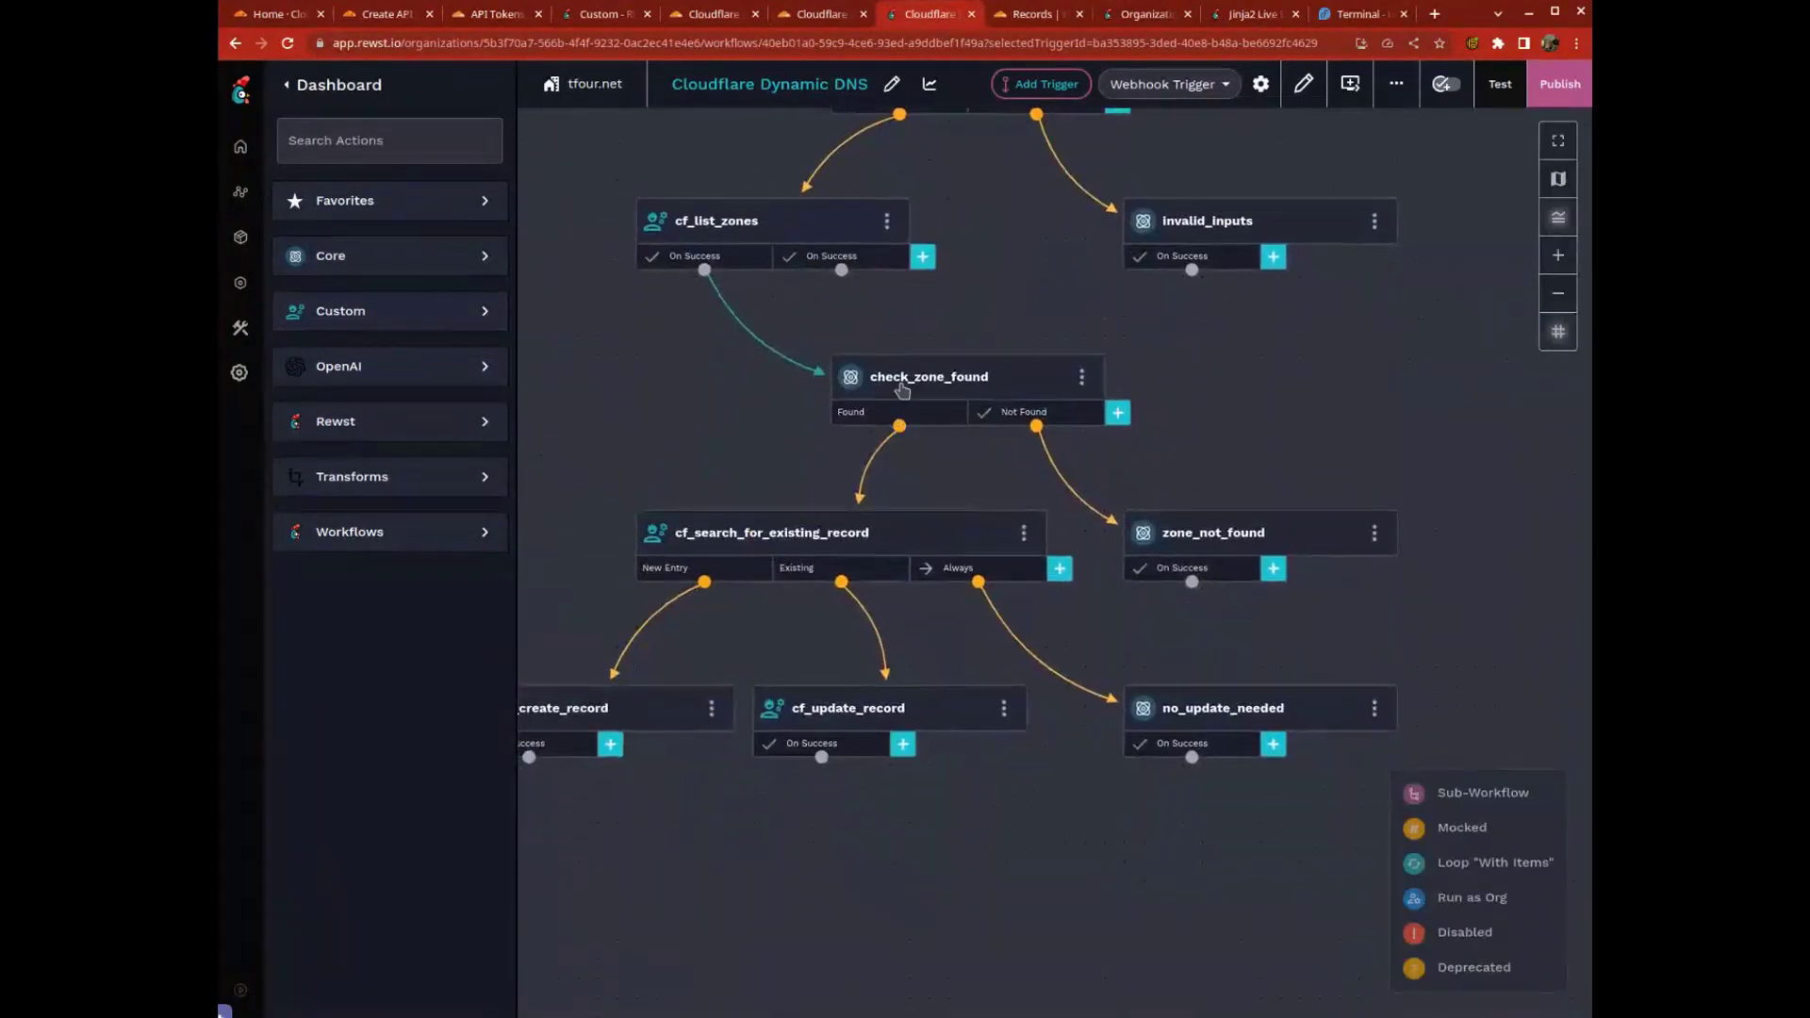
# Step: Inspect the Found branch's zone_id custom condition, then close the side panel
pyautogui.click(916, 386)
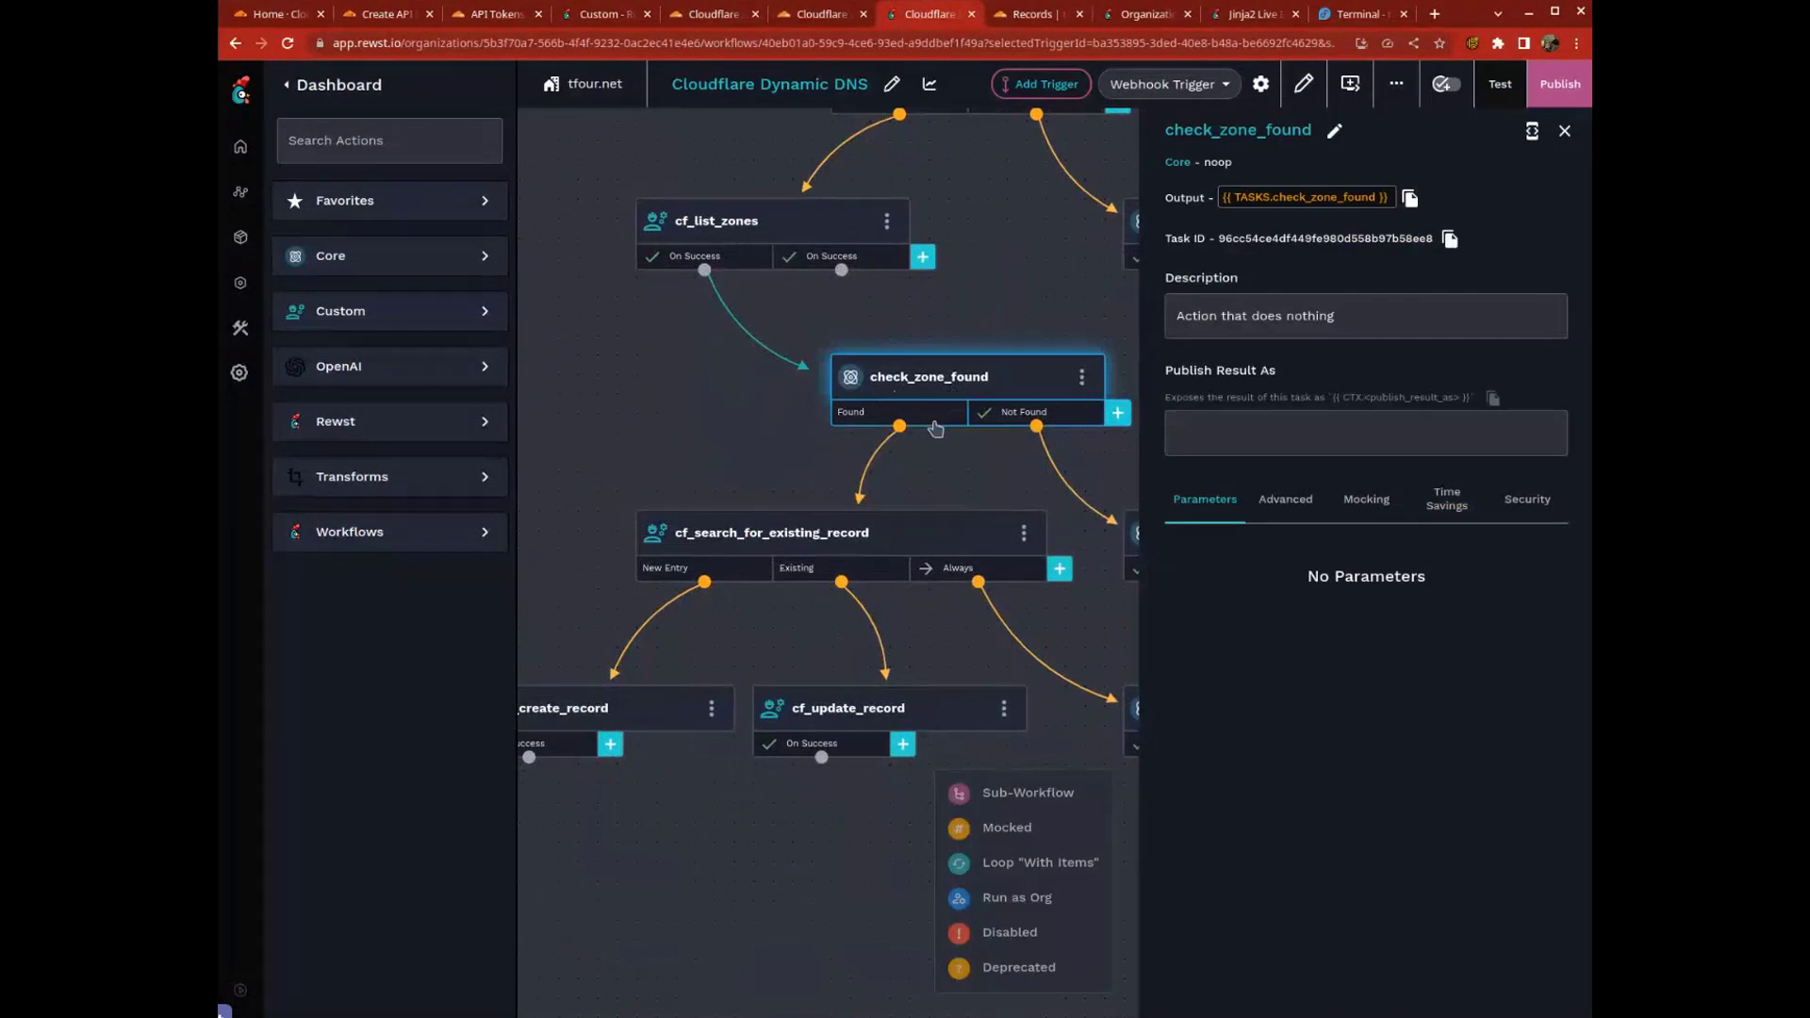
pyautogui.click(933, 422)
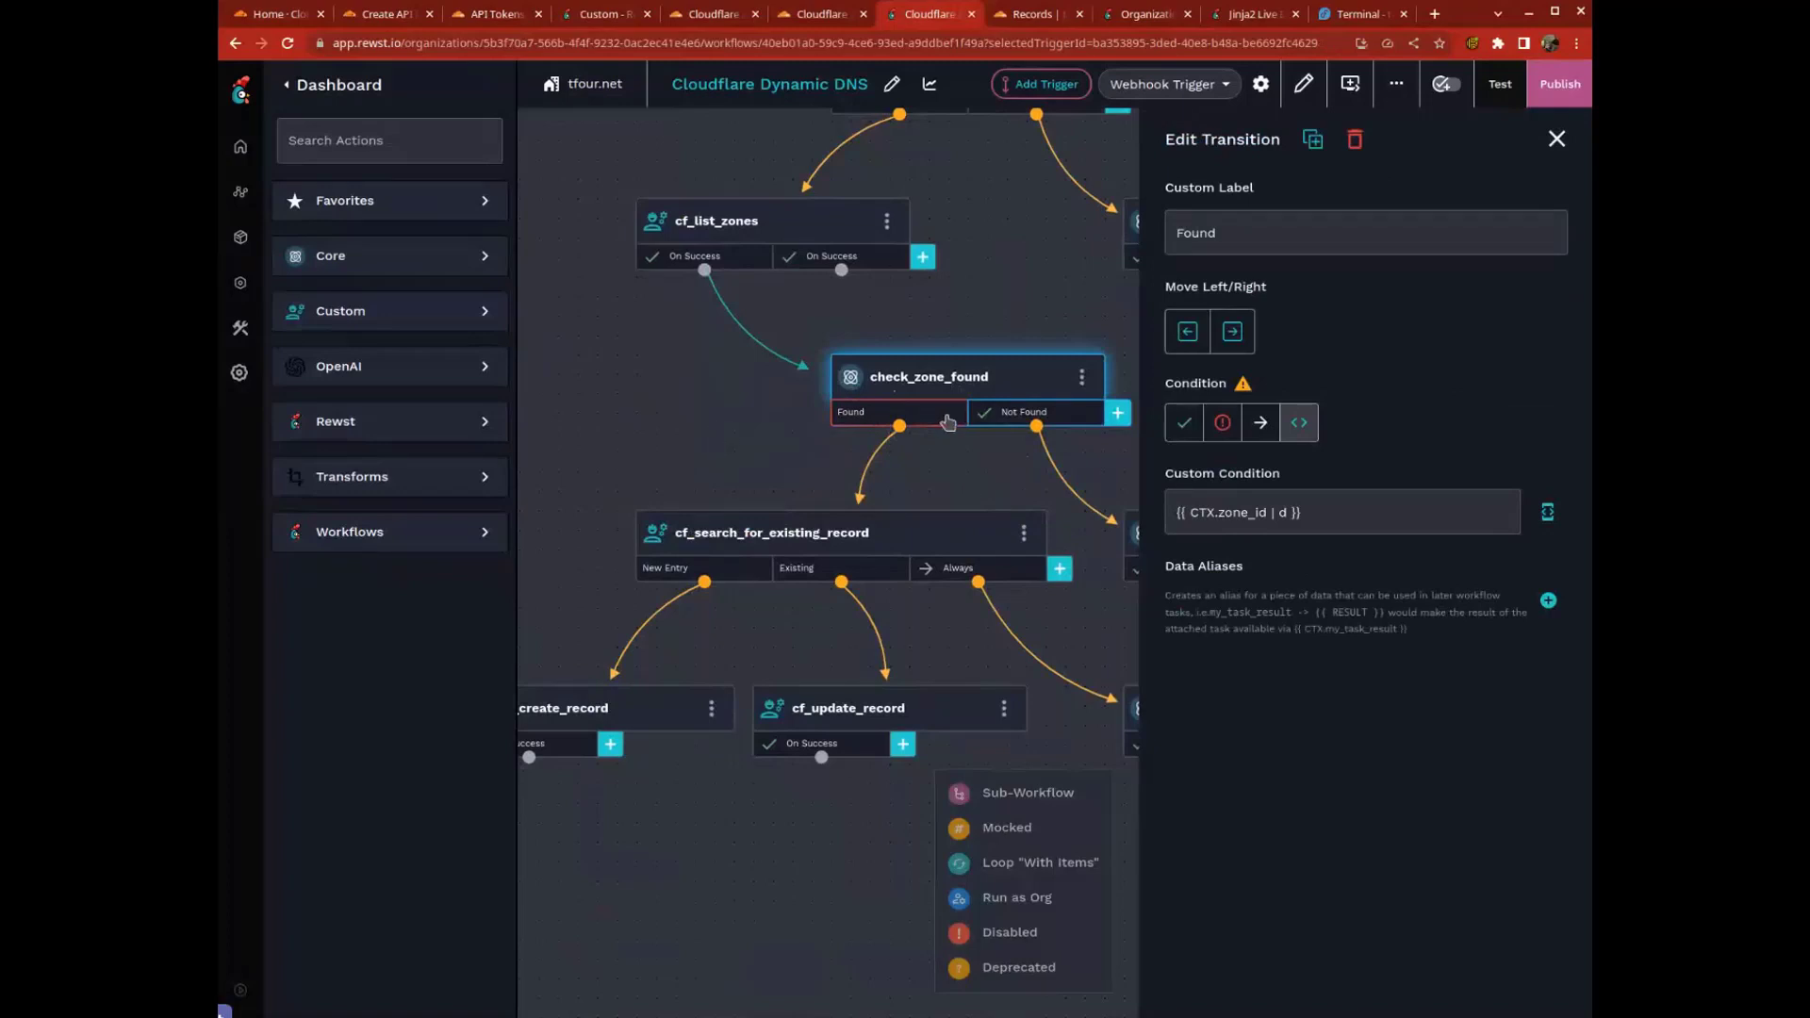
pyautogui.moveTo(936, 472); pyautogui.dragTo(816, 440)
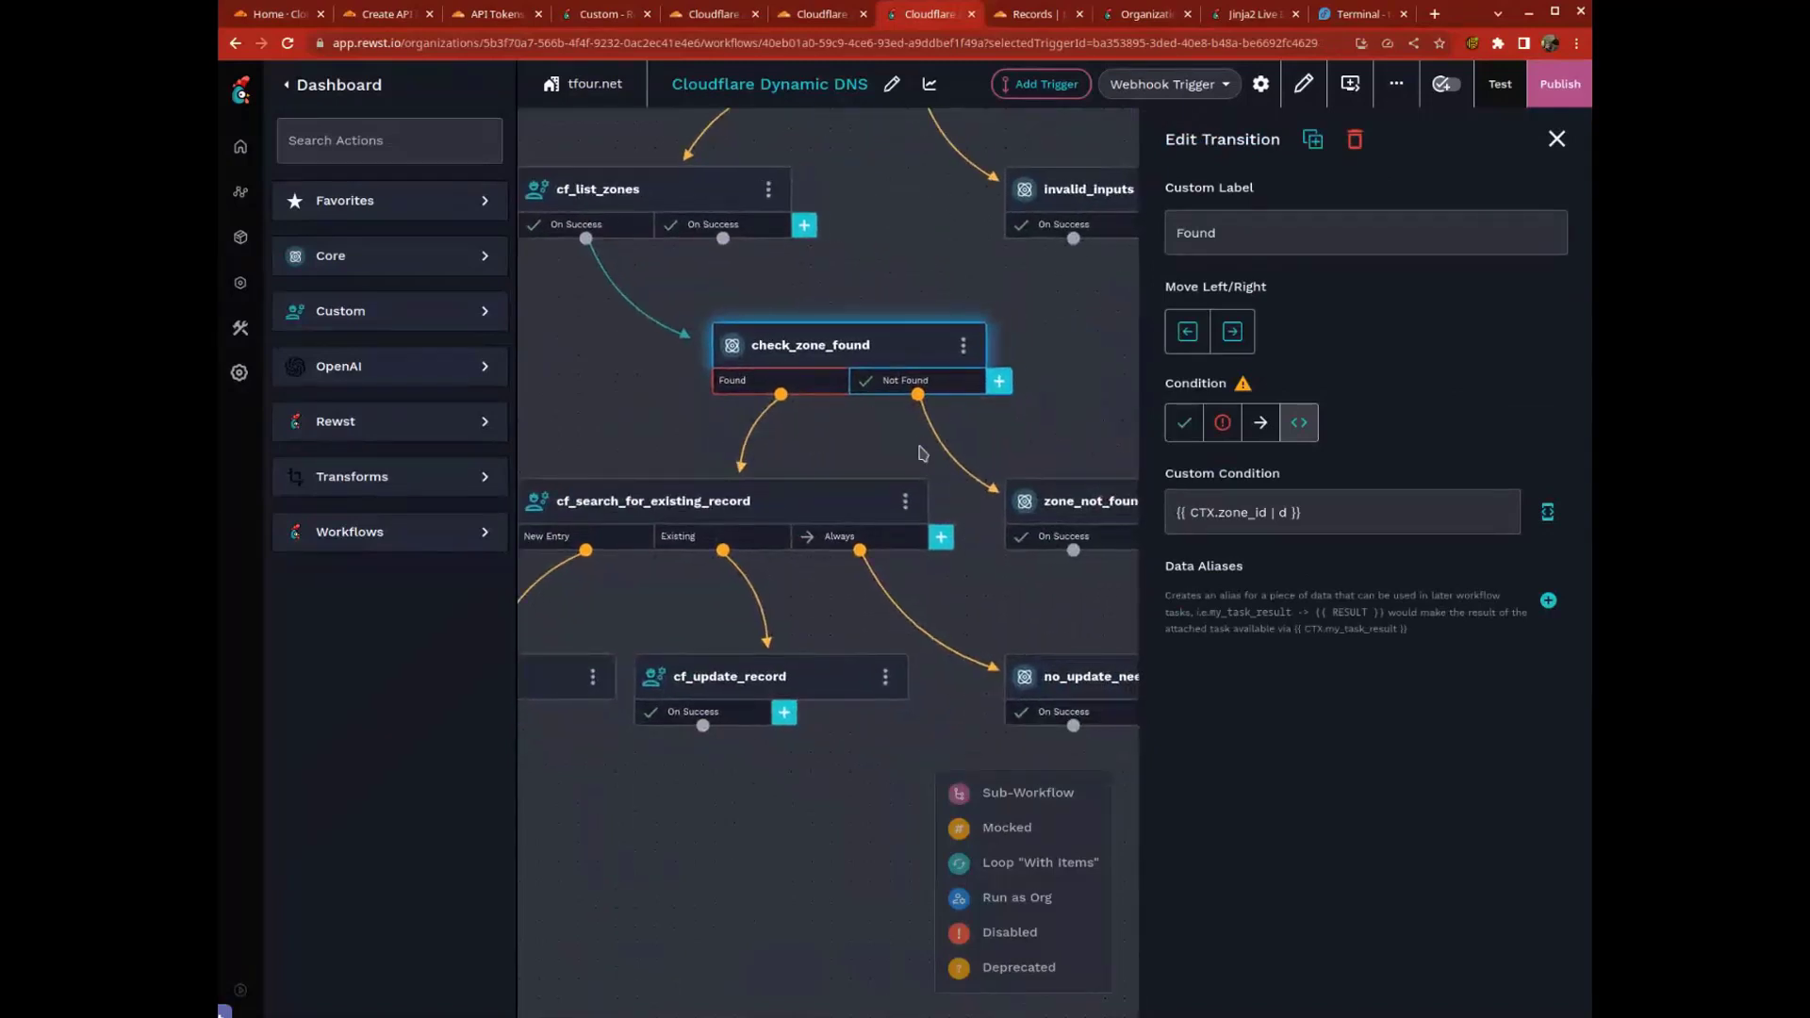
pyautogui.hscroll(4, 1037, 471)
pyautogui.scroll(-2, 1037, 472)
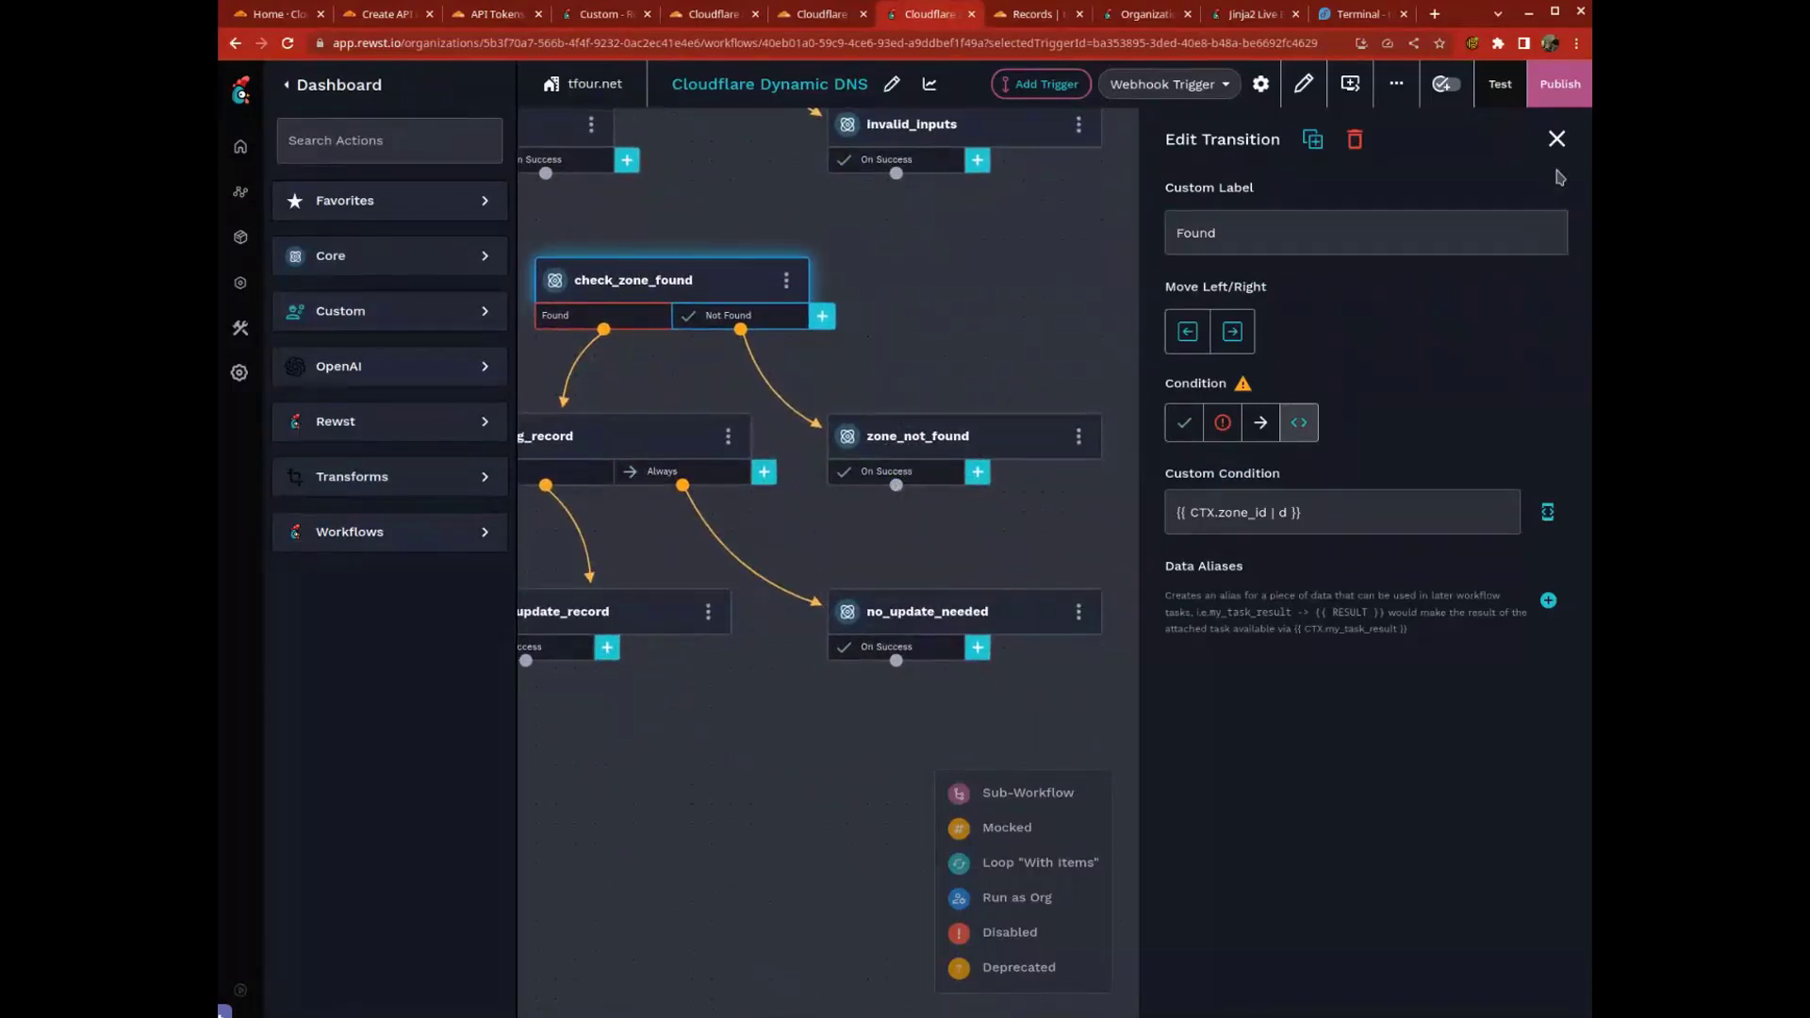
pyautogui.click(1557, 138)
pyautogui.scroll(-2, 998, 340)
pyautogui.hscroll(-2, 998, 341)
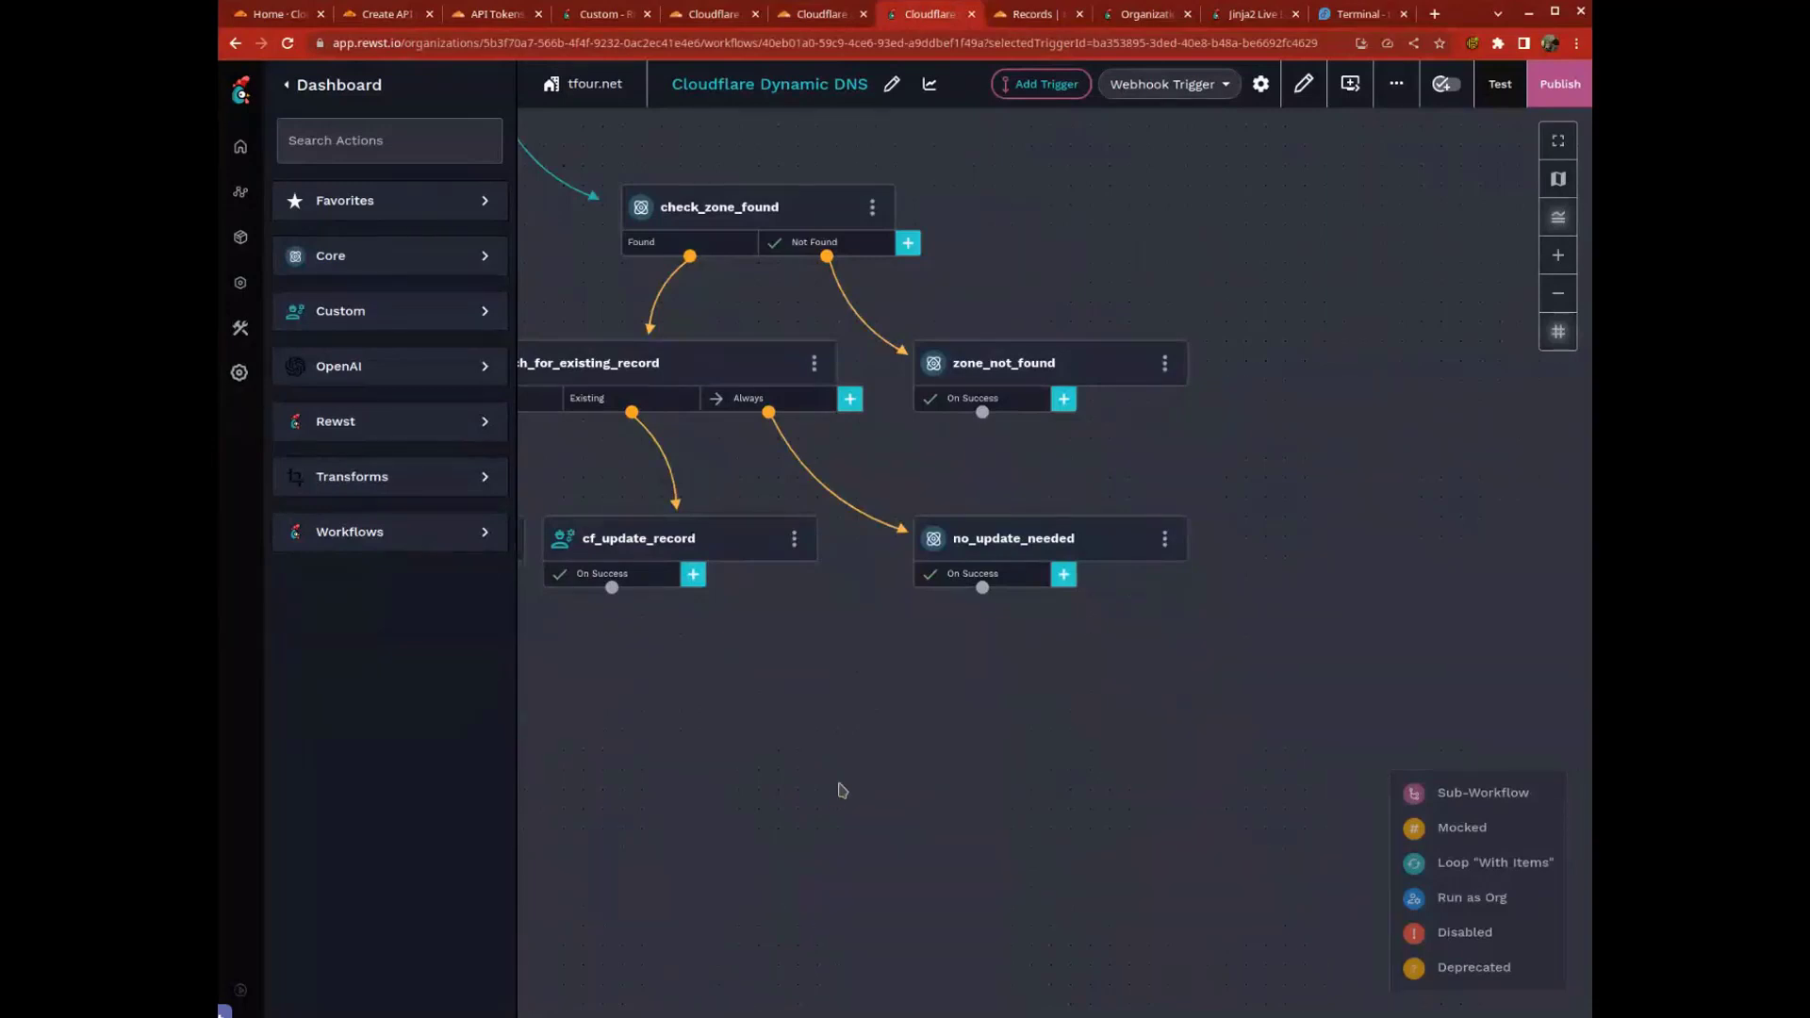
pyautogui.hscroll(-5, 1117, 762)
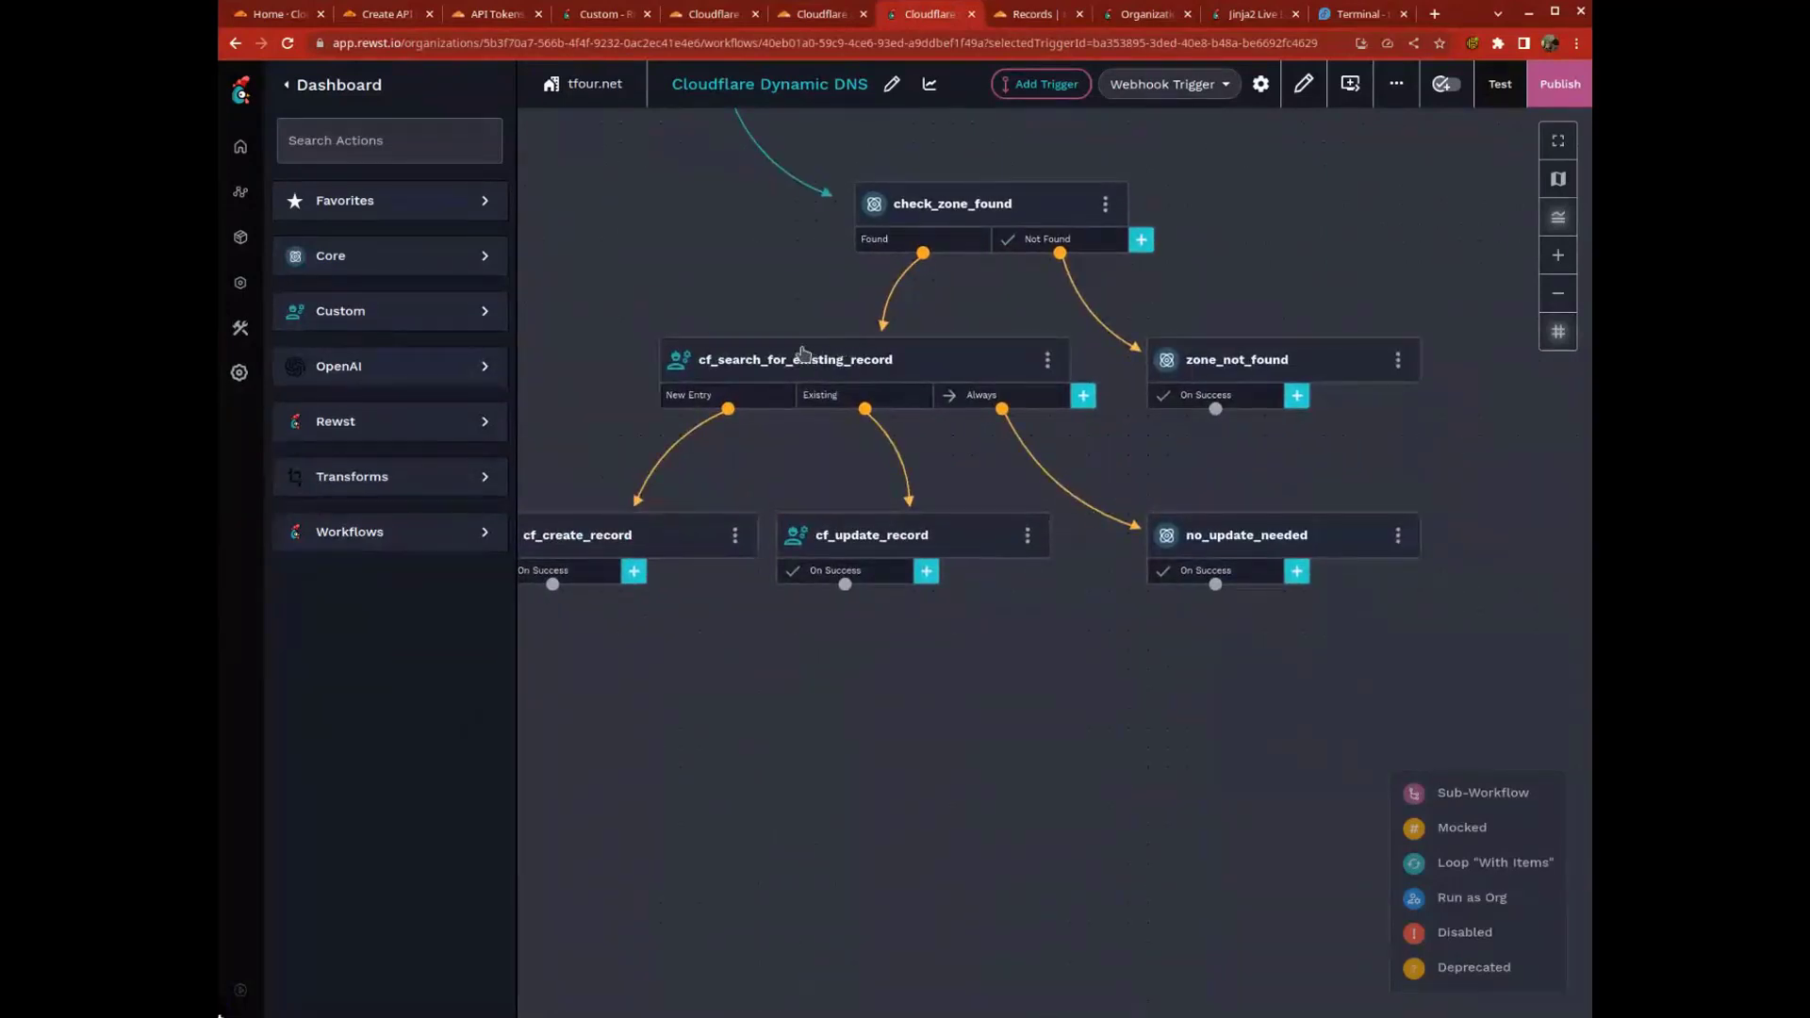
# Step: Review cf_search_for_existing_record and the full zone_id alias on cf_list_zones' success transition
pyautogui.click(775, 368)
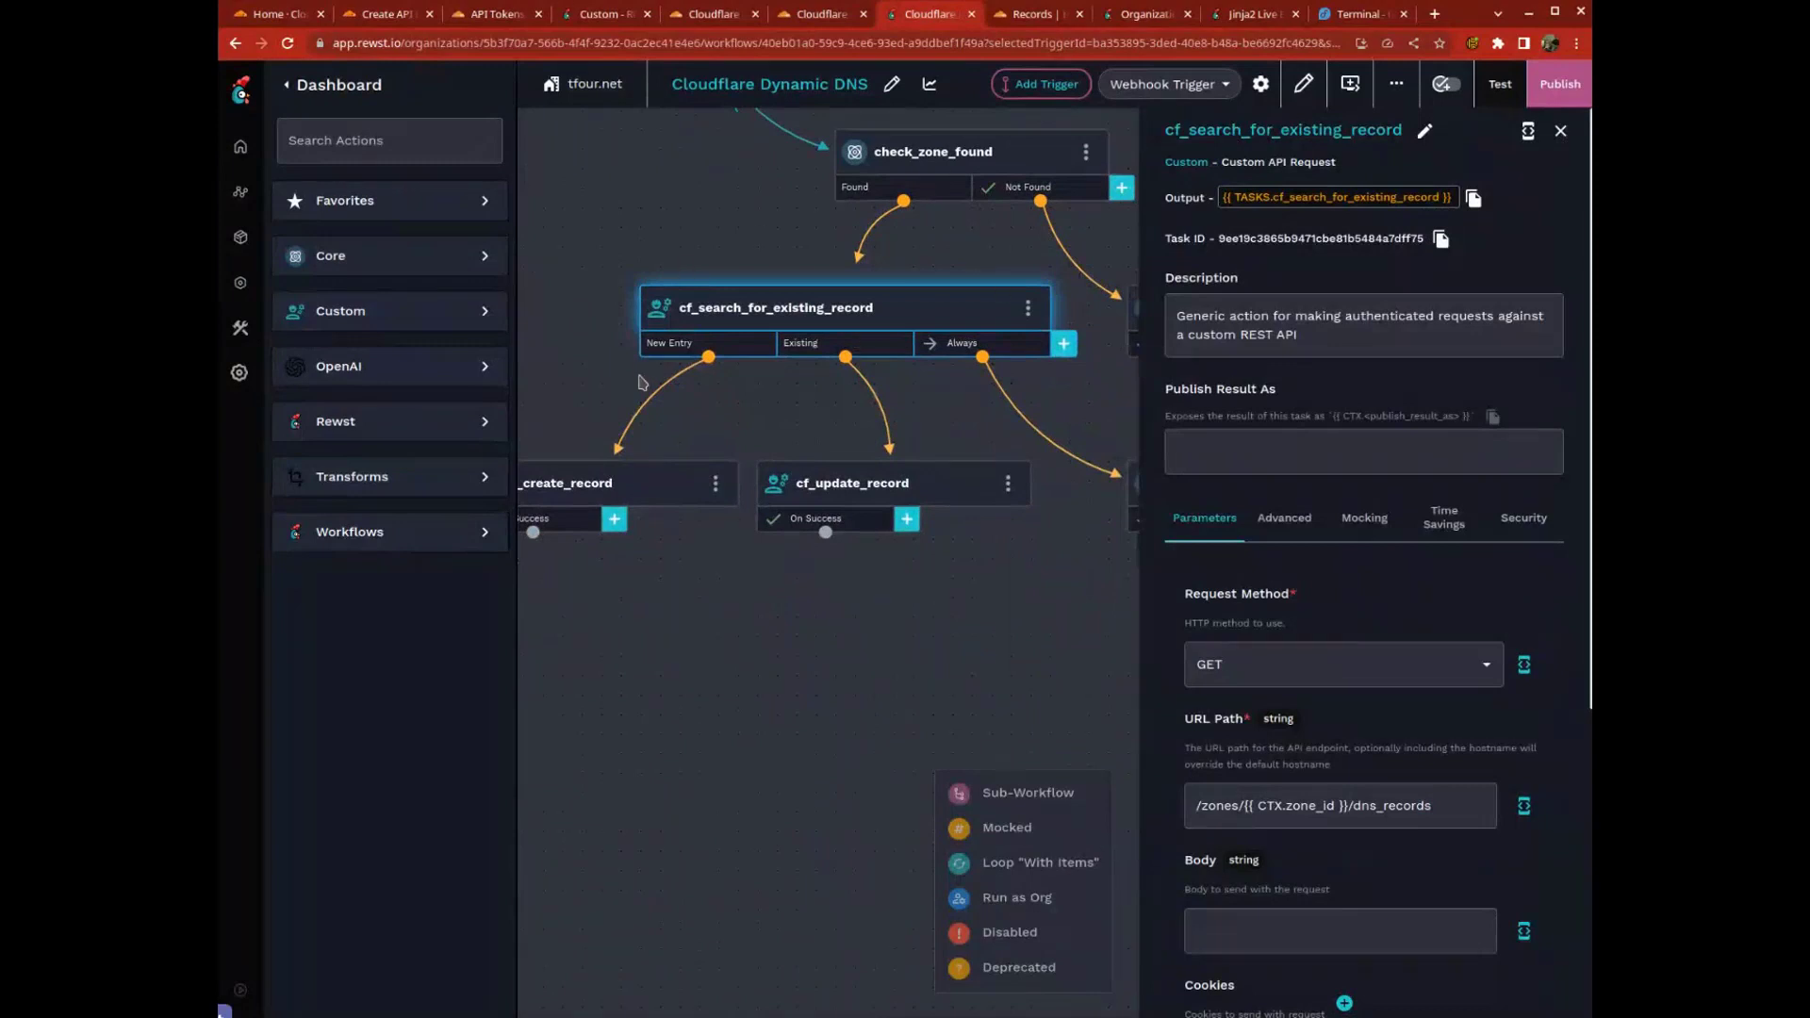
pyautogui.scroll(-1, 1411, 785)
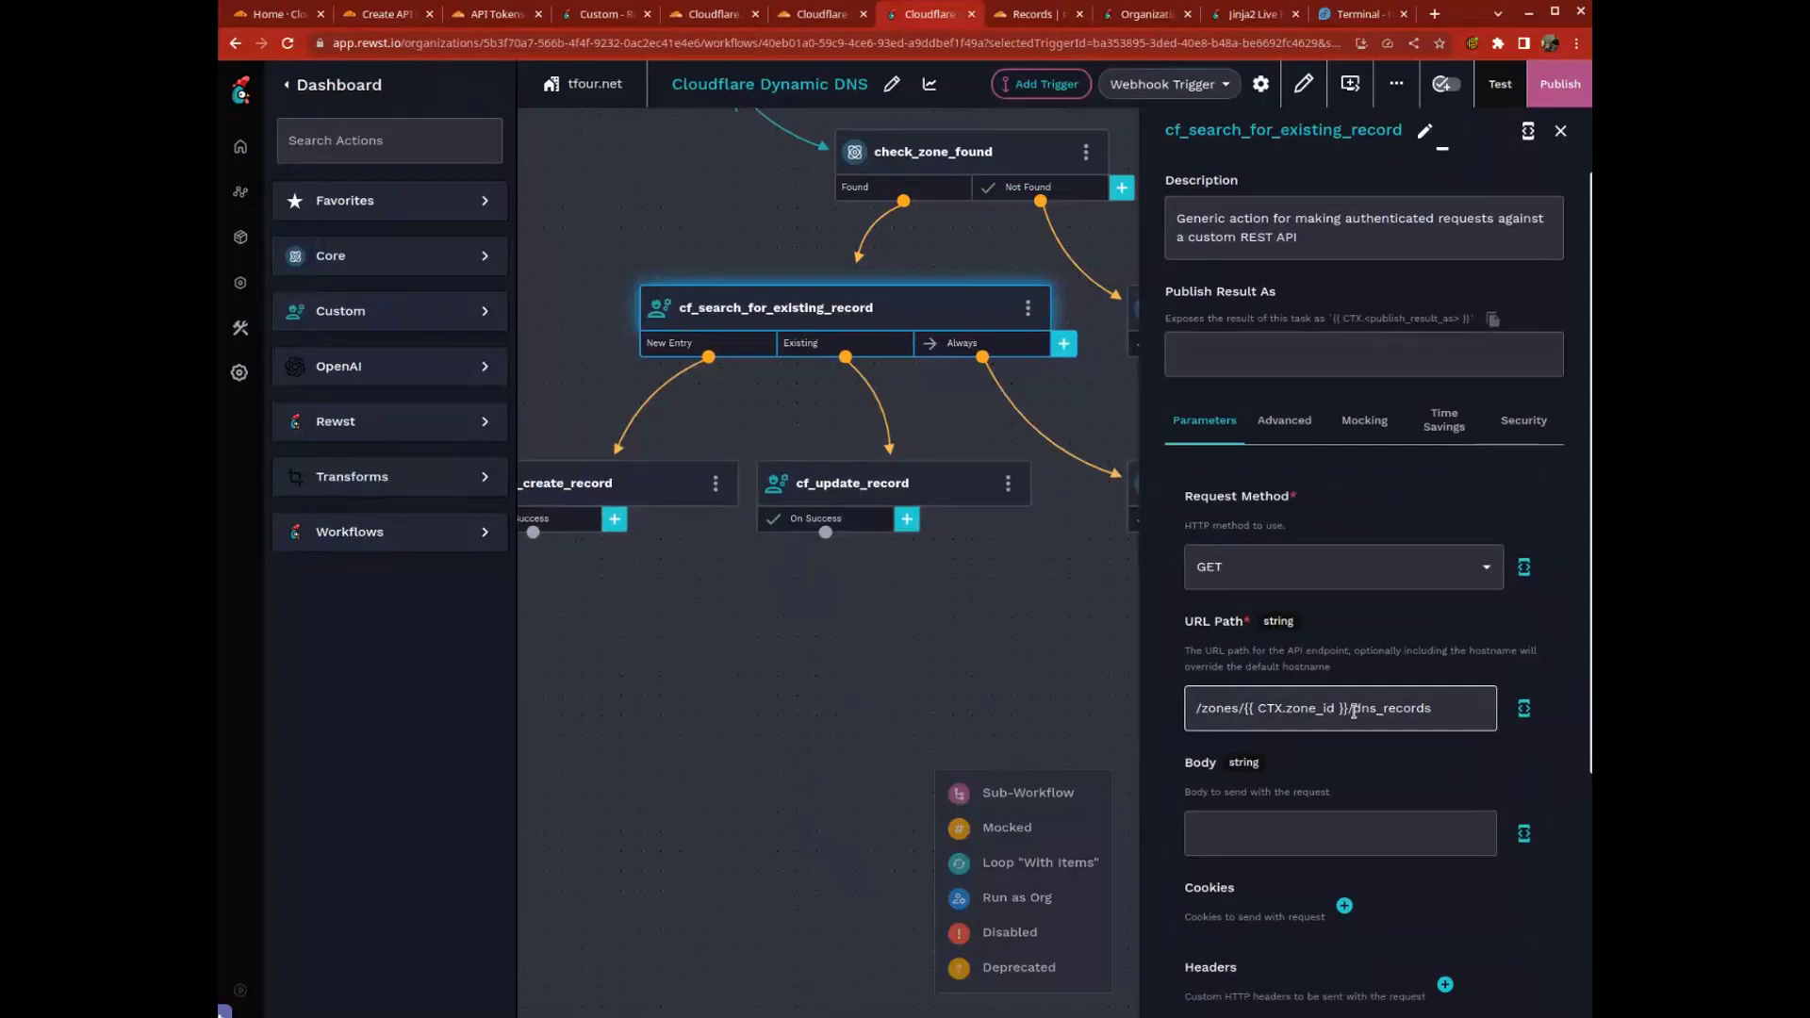
pyautogui.scroll(3, 754, 210)
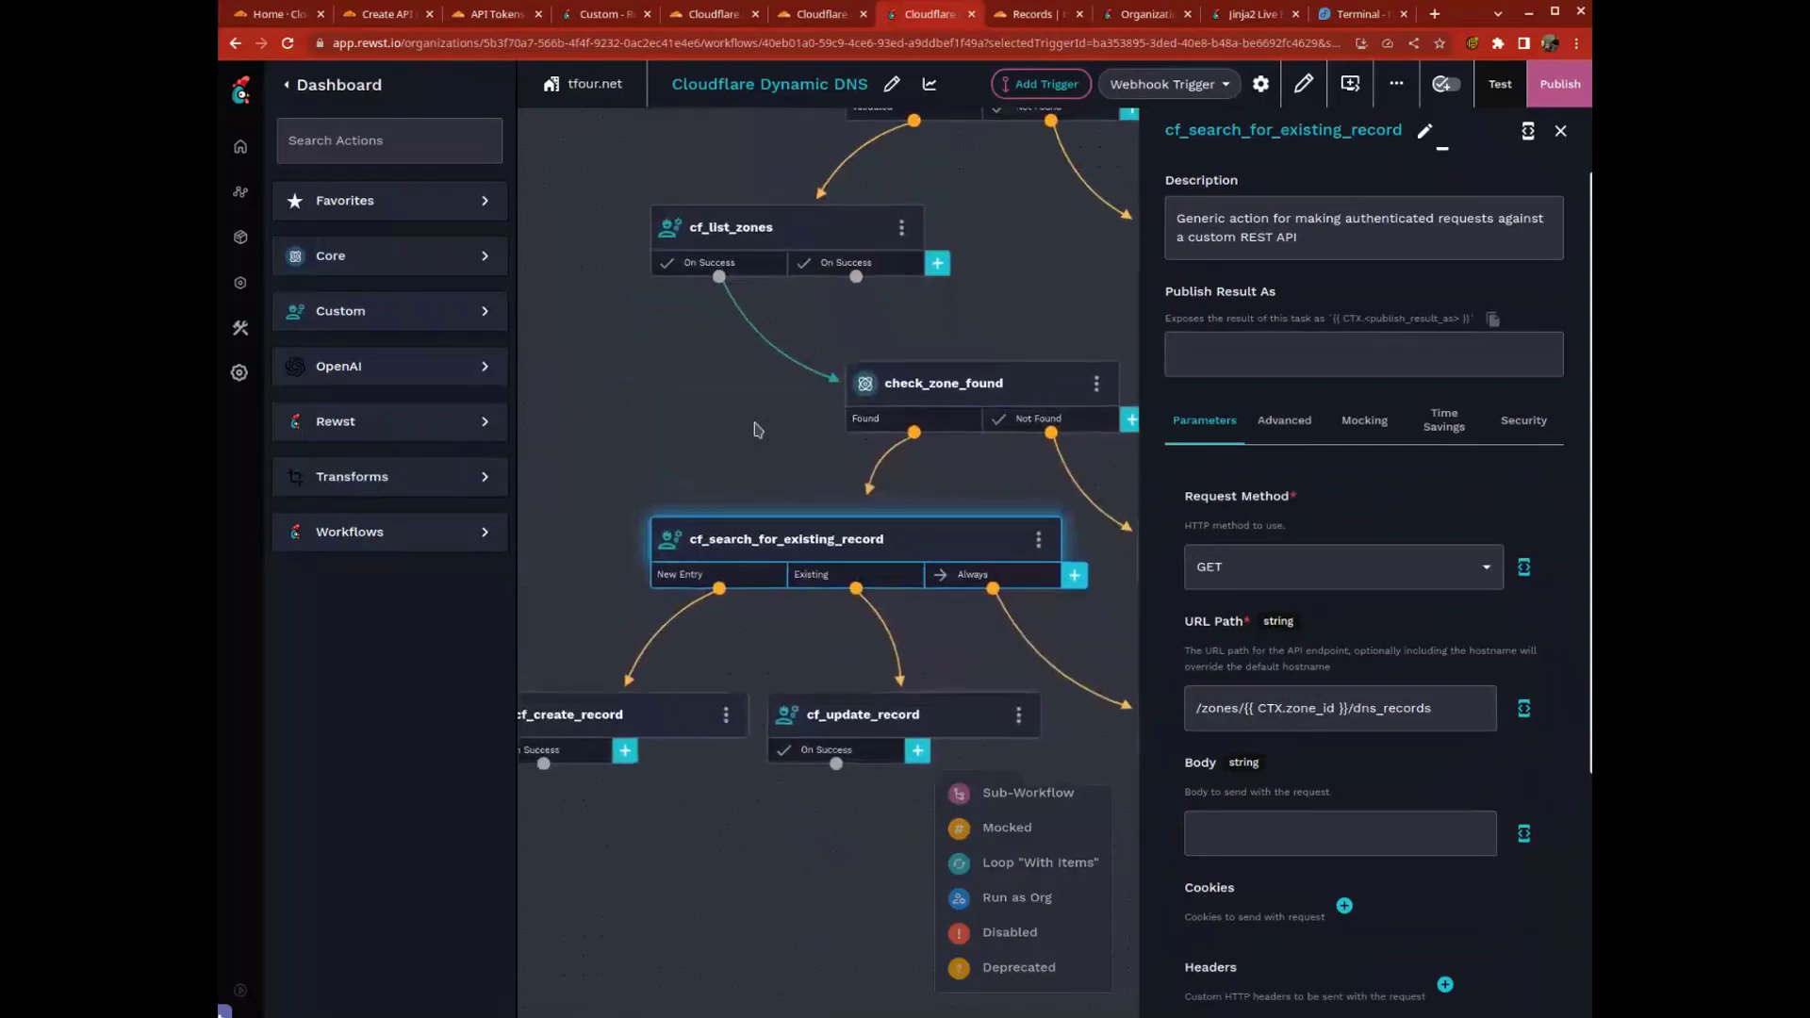
pyautogui.click(761, 264)
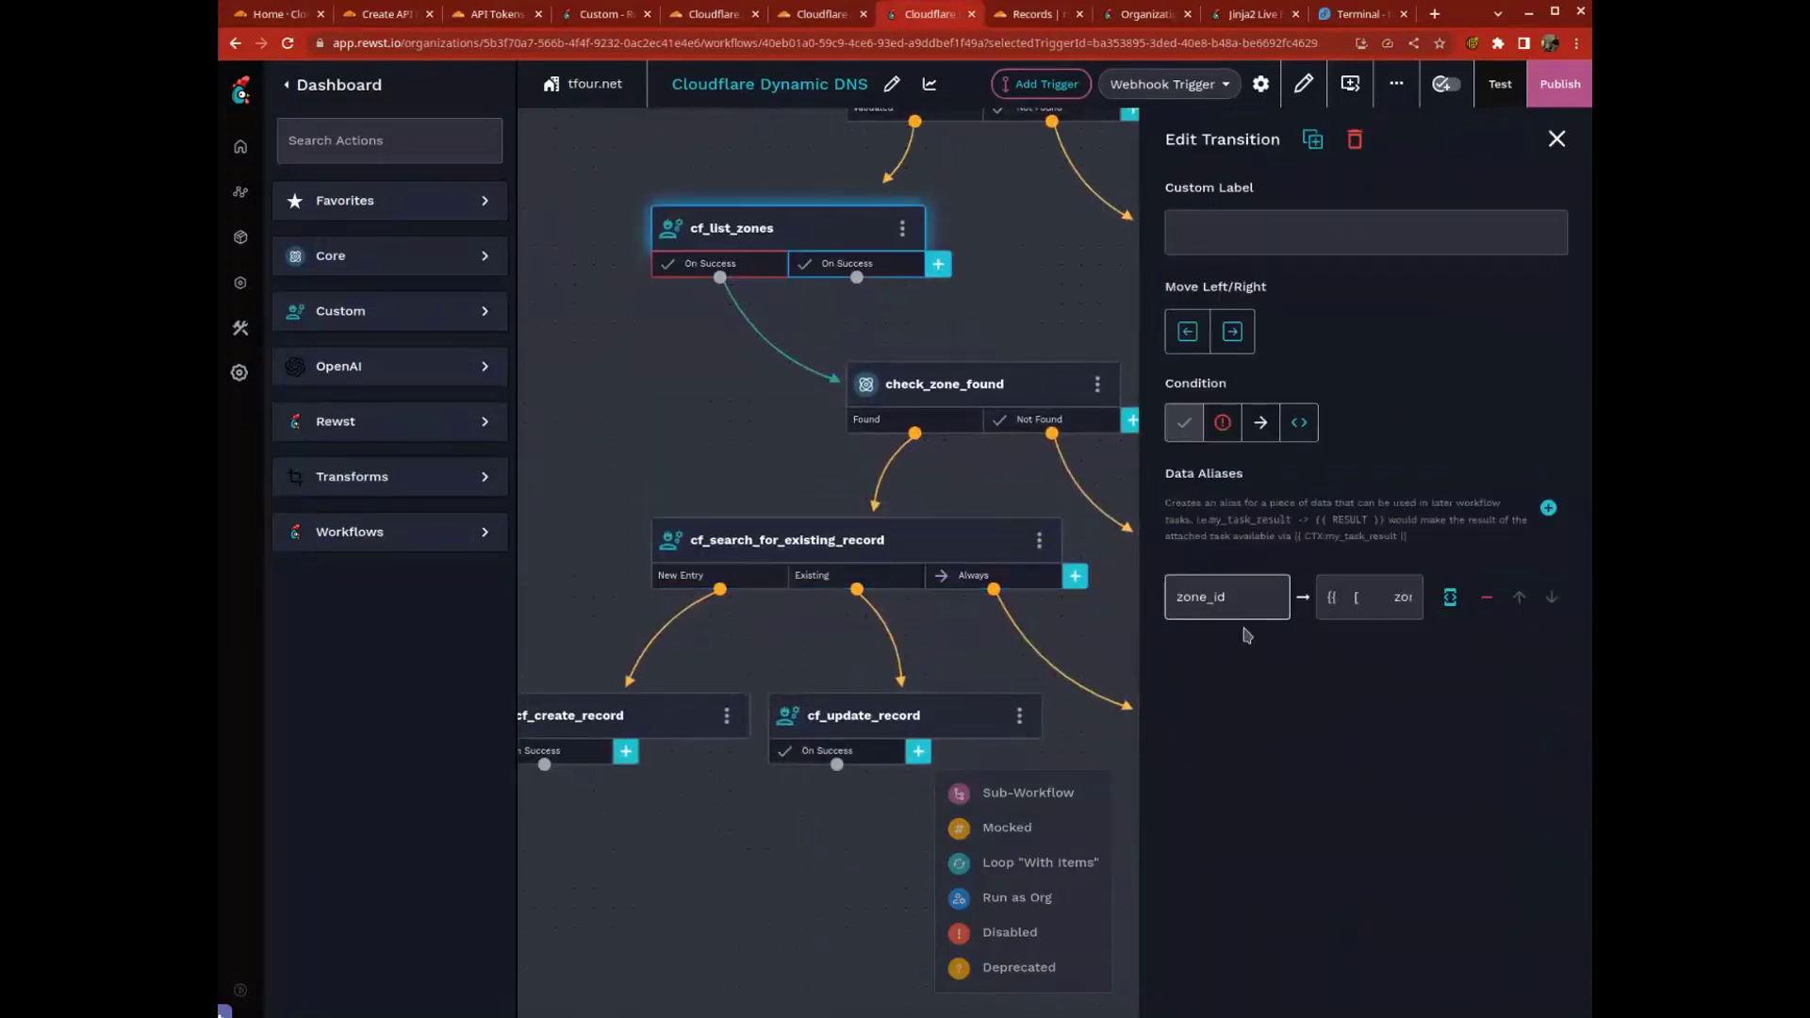
pyautogui.click(1450, 597)
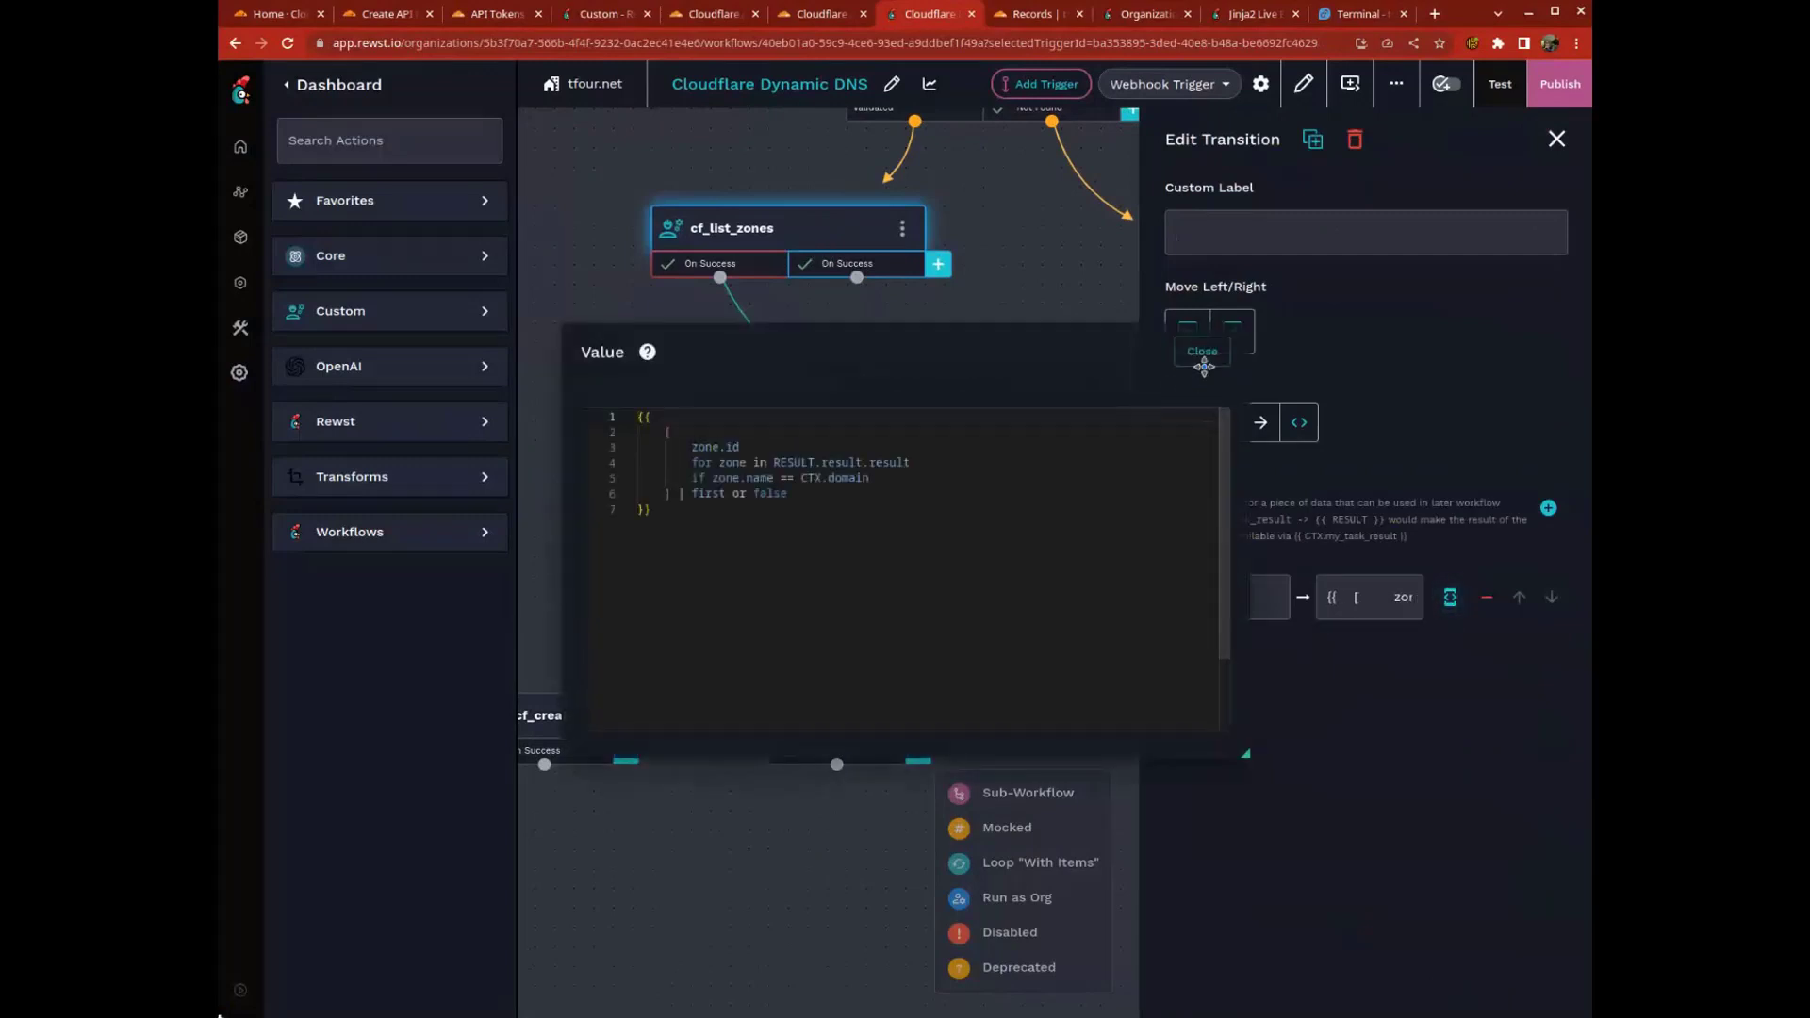
pyautogui.press('Escape')
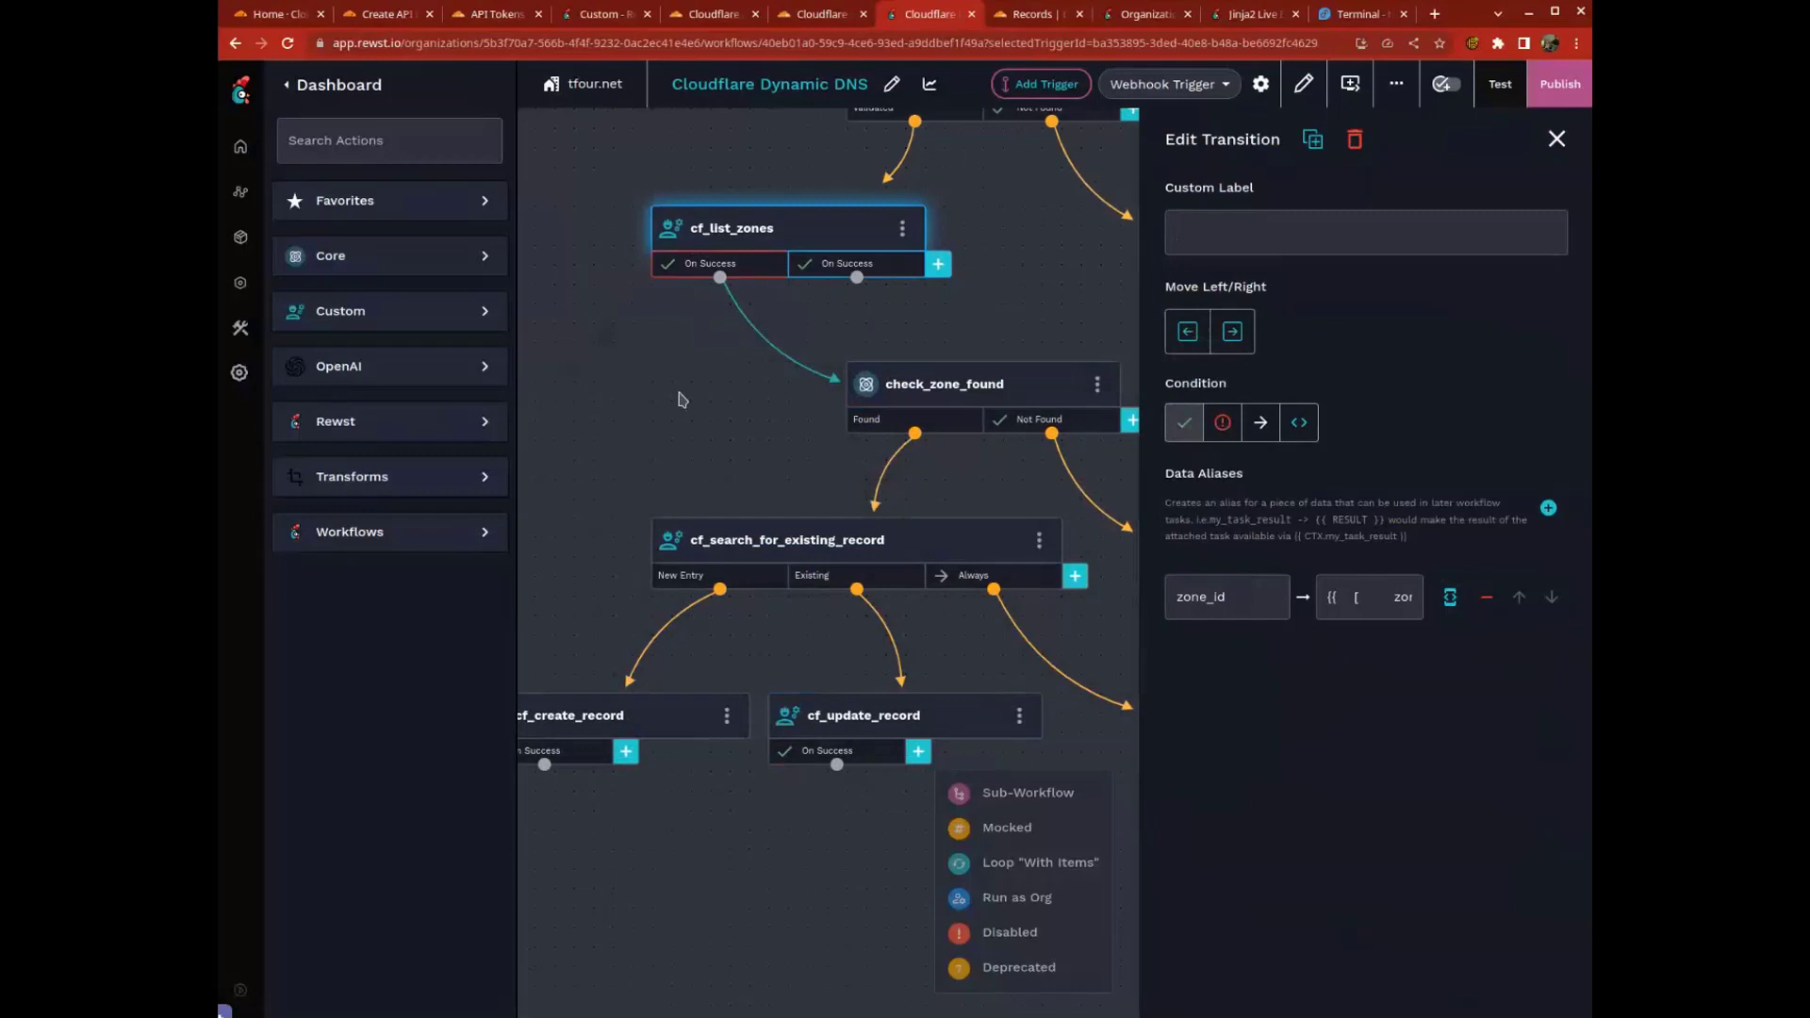
# Step: Inspect the New Entry and Existing branch conditions, including result_info.count == 1
pyautogui.moveTo(659, 396); pyautogui.dragTo(702, 208)
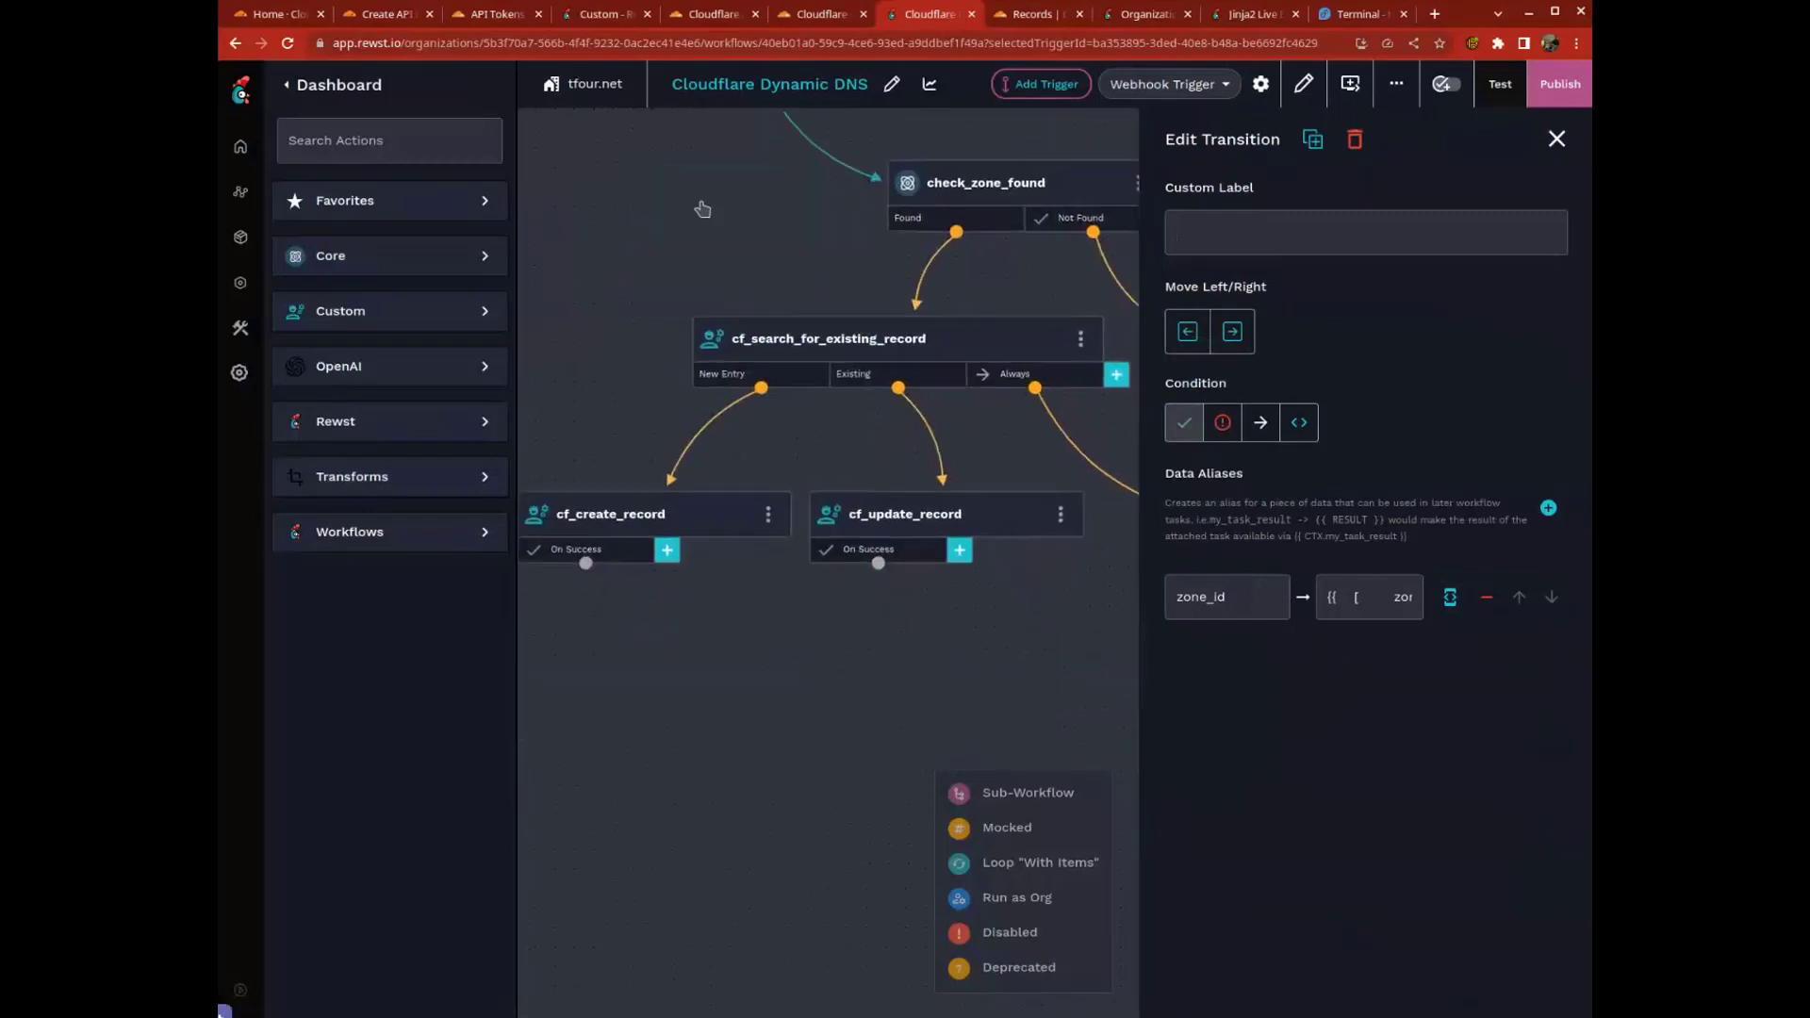
pyautogui.moveTo(750, 467); pyautogui.dragTo(693, 435)
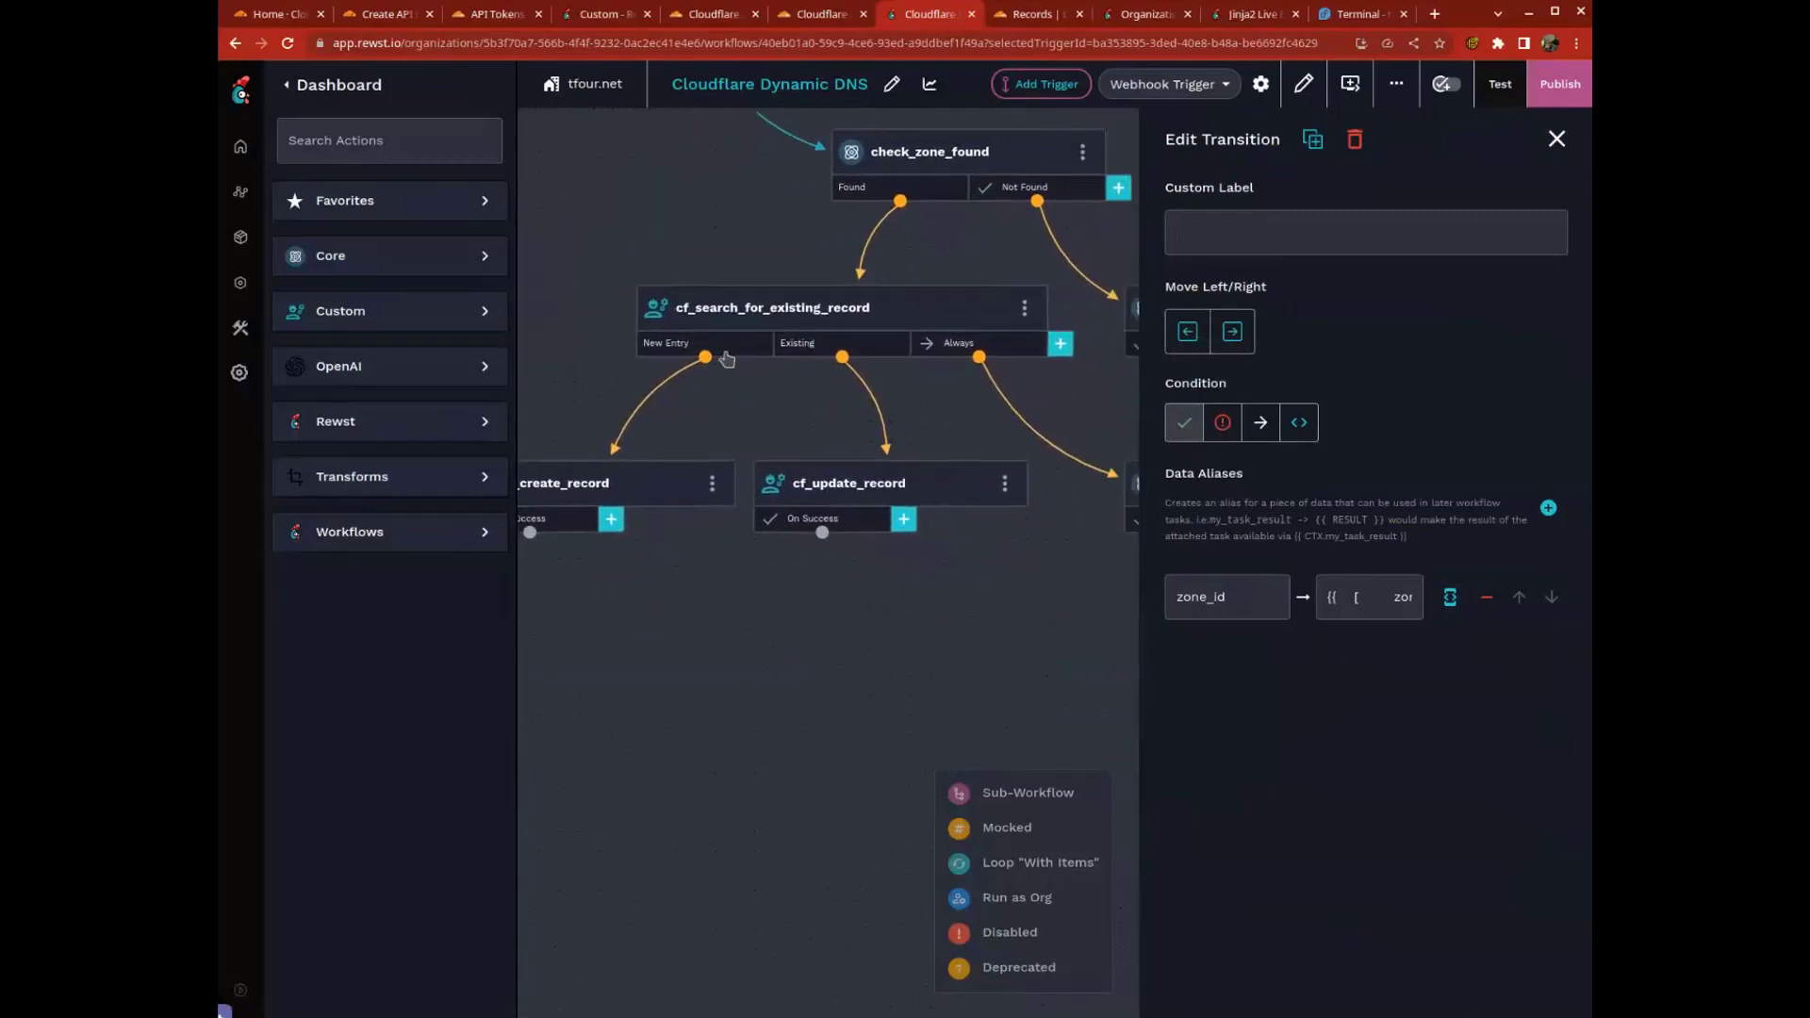
pyautogui.click(745, 349)
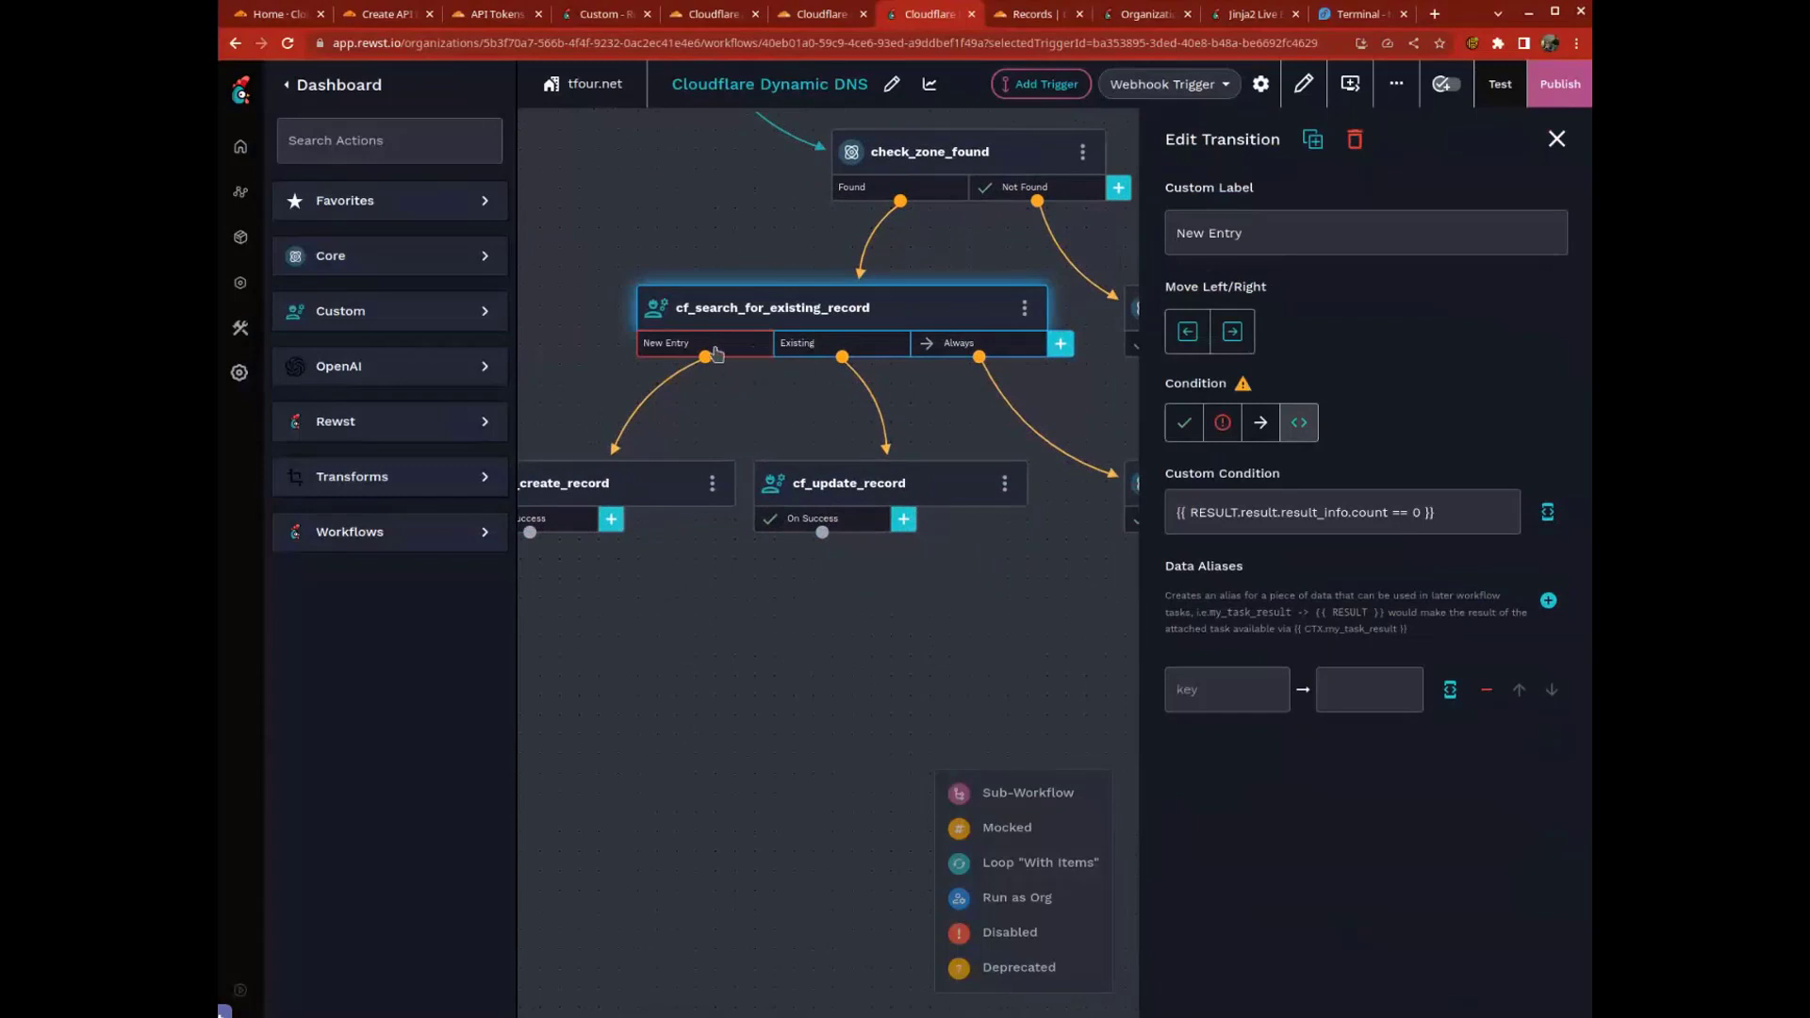
pyautogui.moveTo(721, 357); pyautogui.dragTo(767, 318)
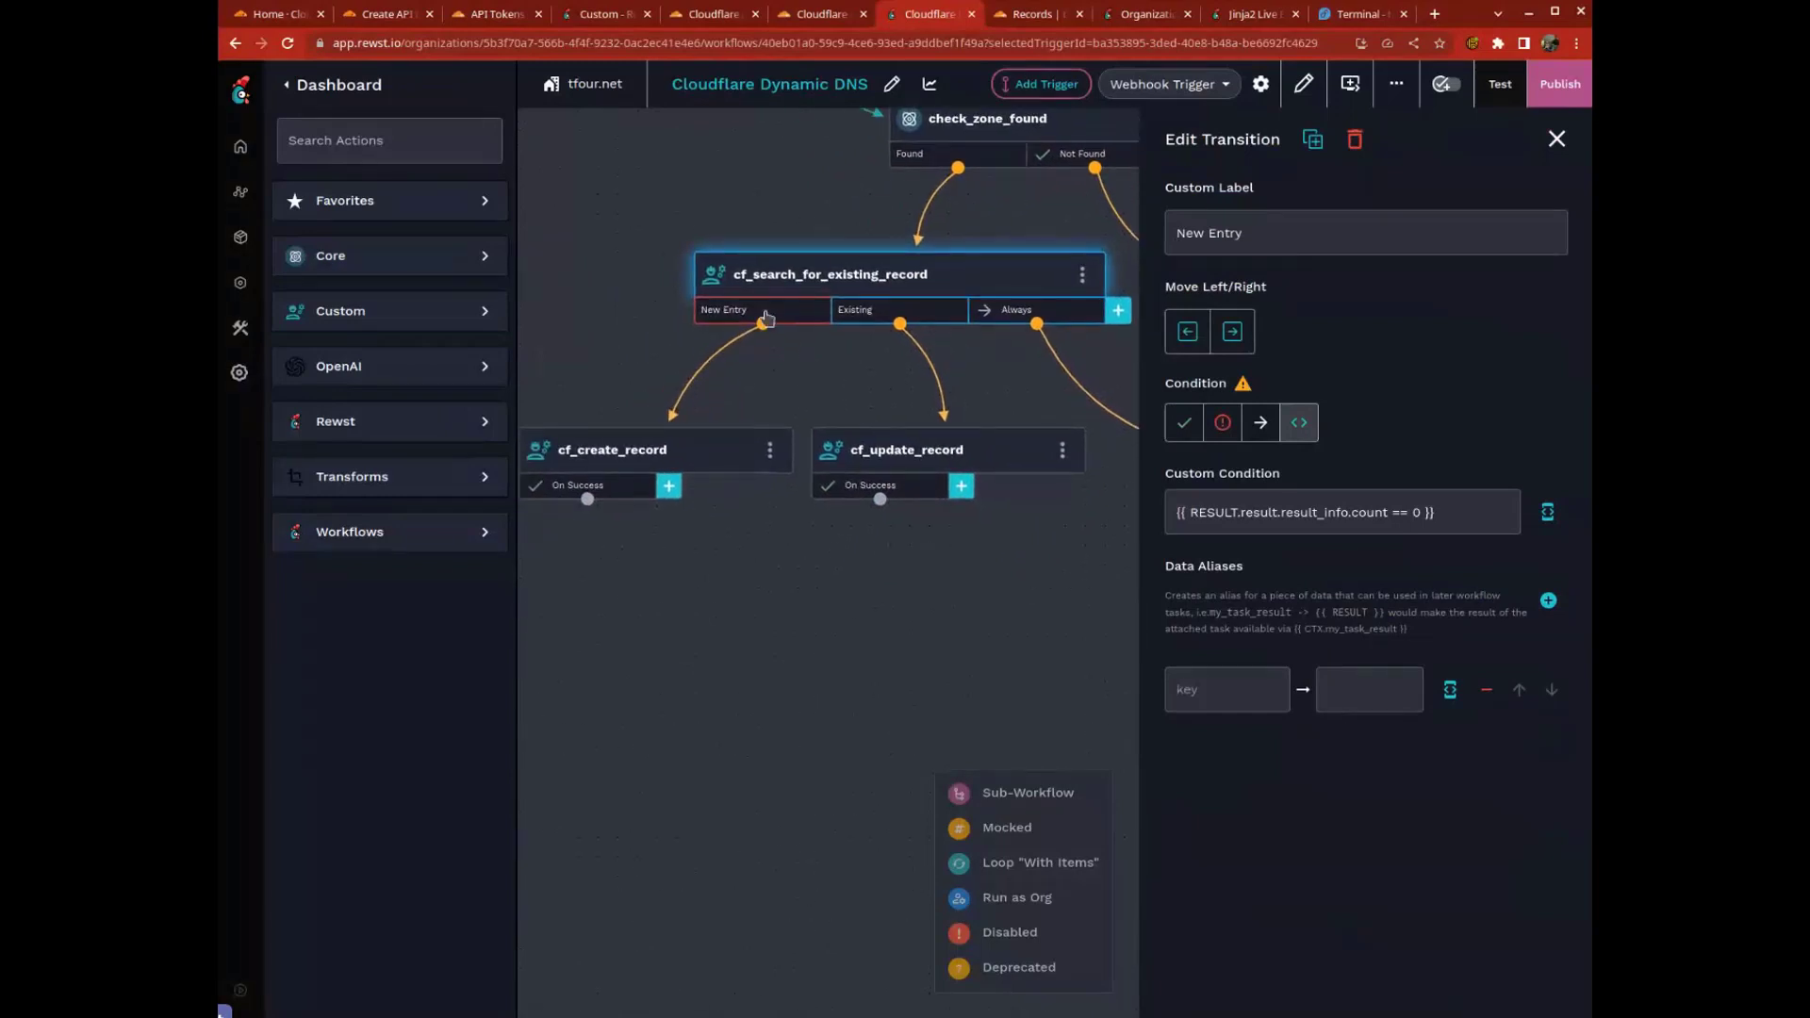
pyautogui.click(869, 316)
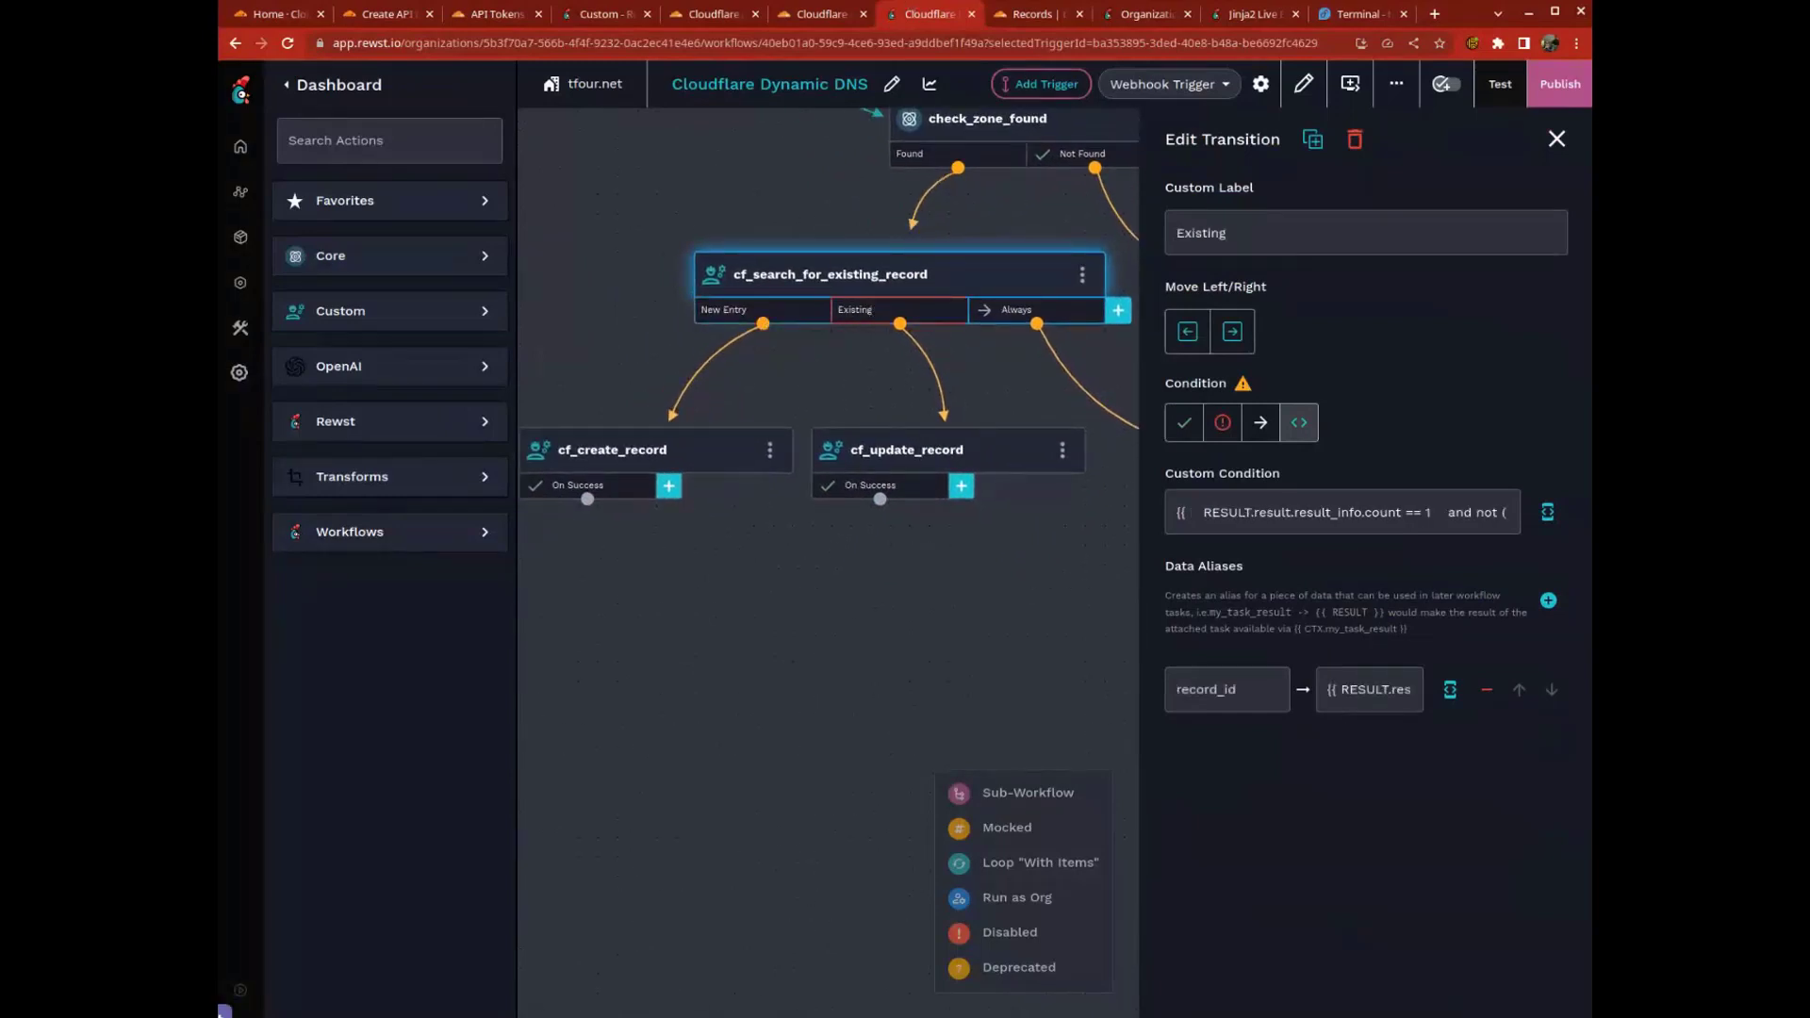
# Step: Read the Create, Patch and Update DNS Record API references, then return to Rewst
pyautogui.click(820, 23)
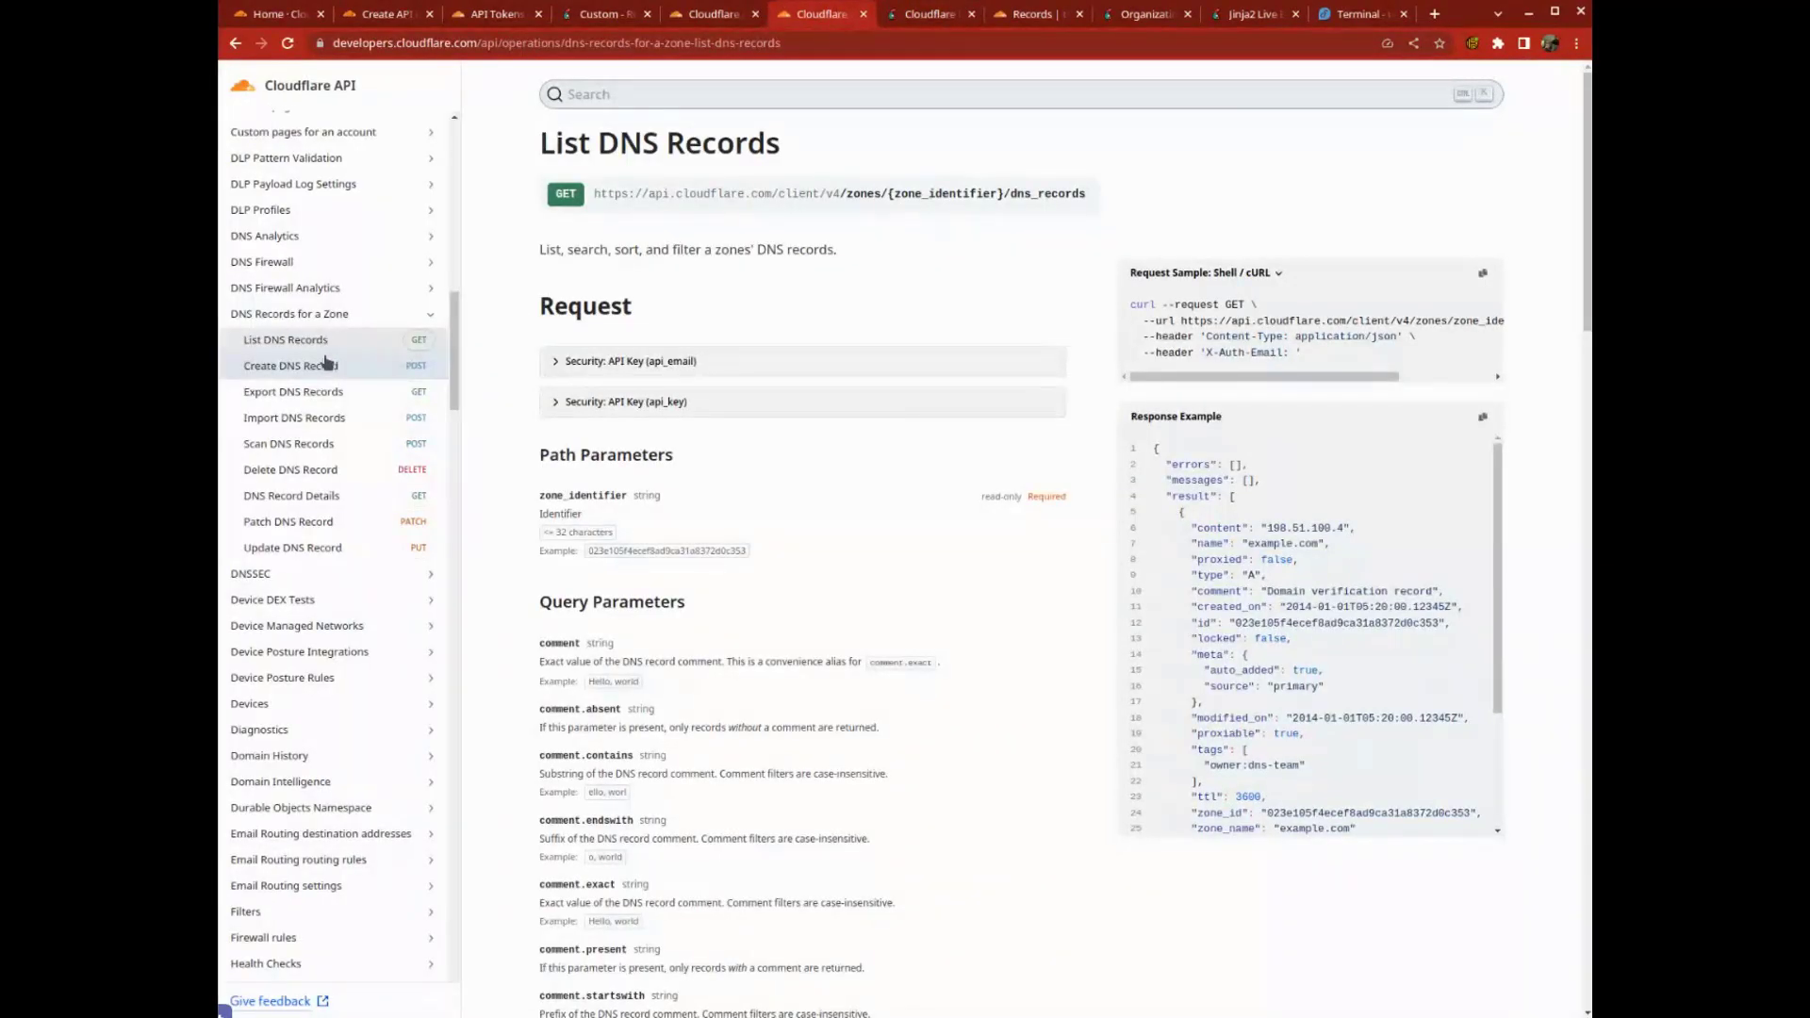
pyautogui.click(283, 360)
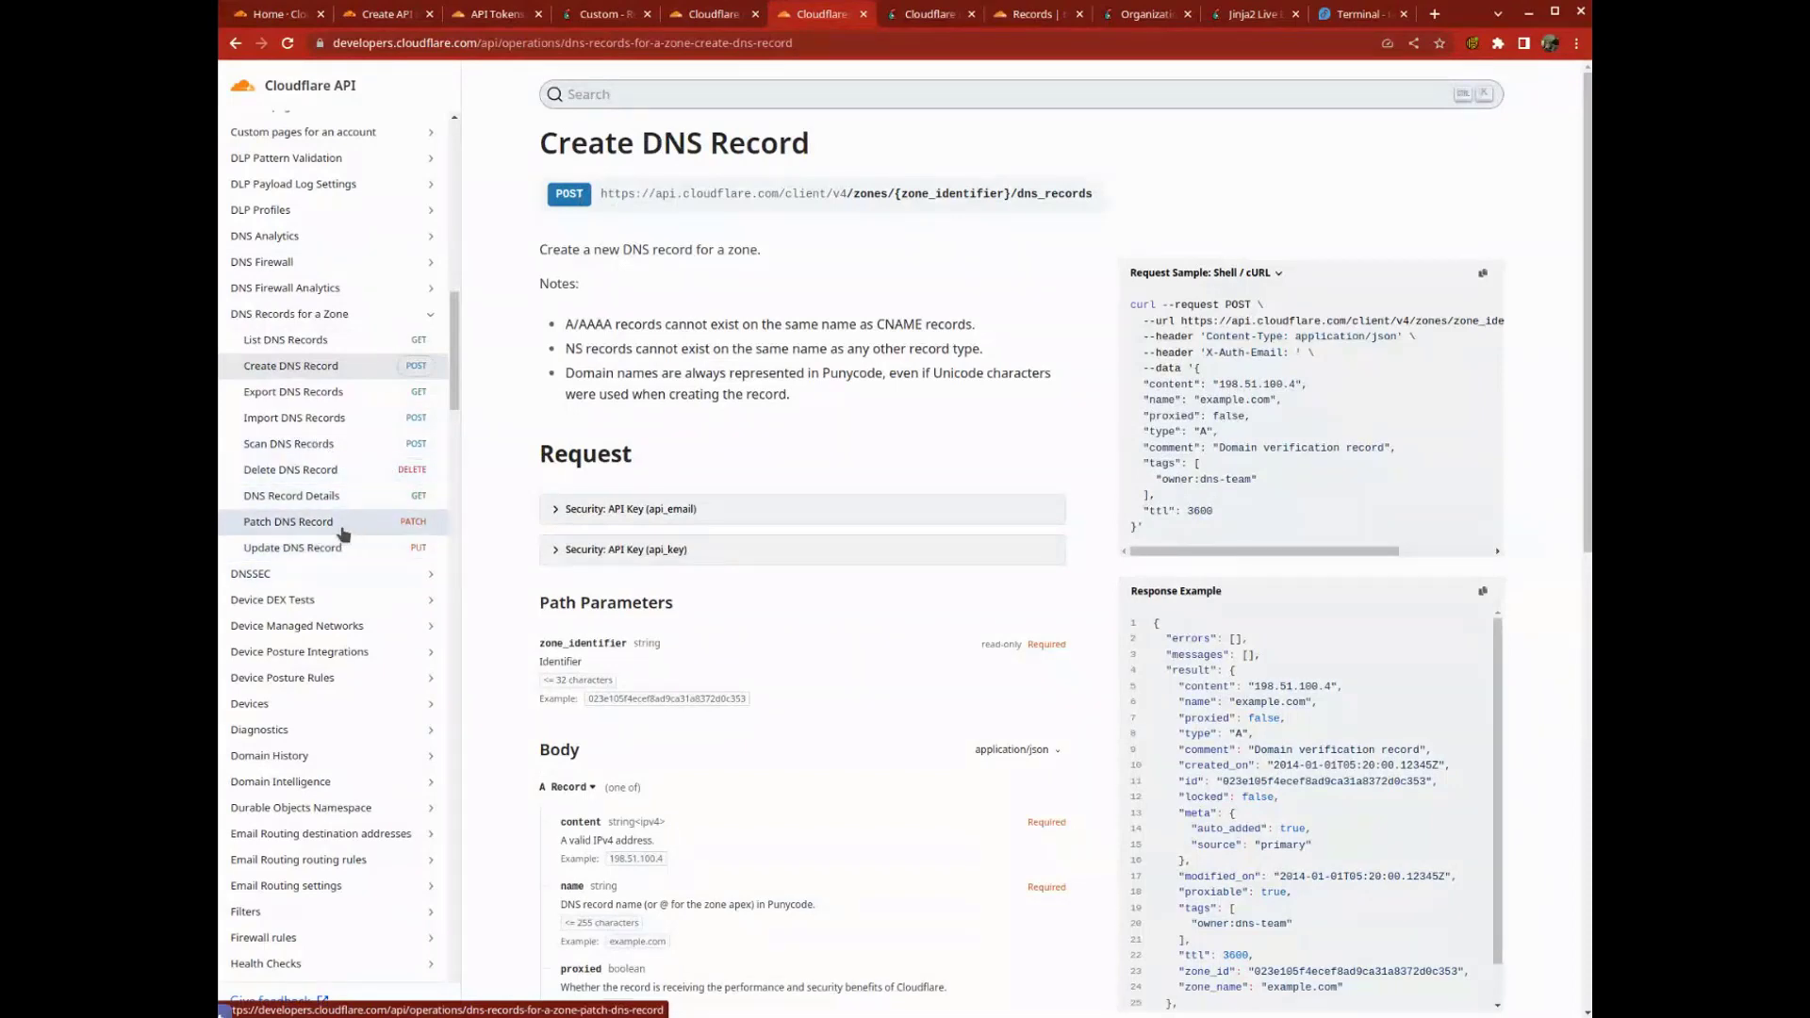
pyautogui.click(341, 528)
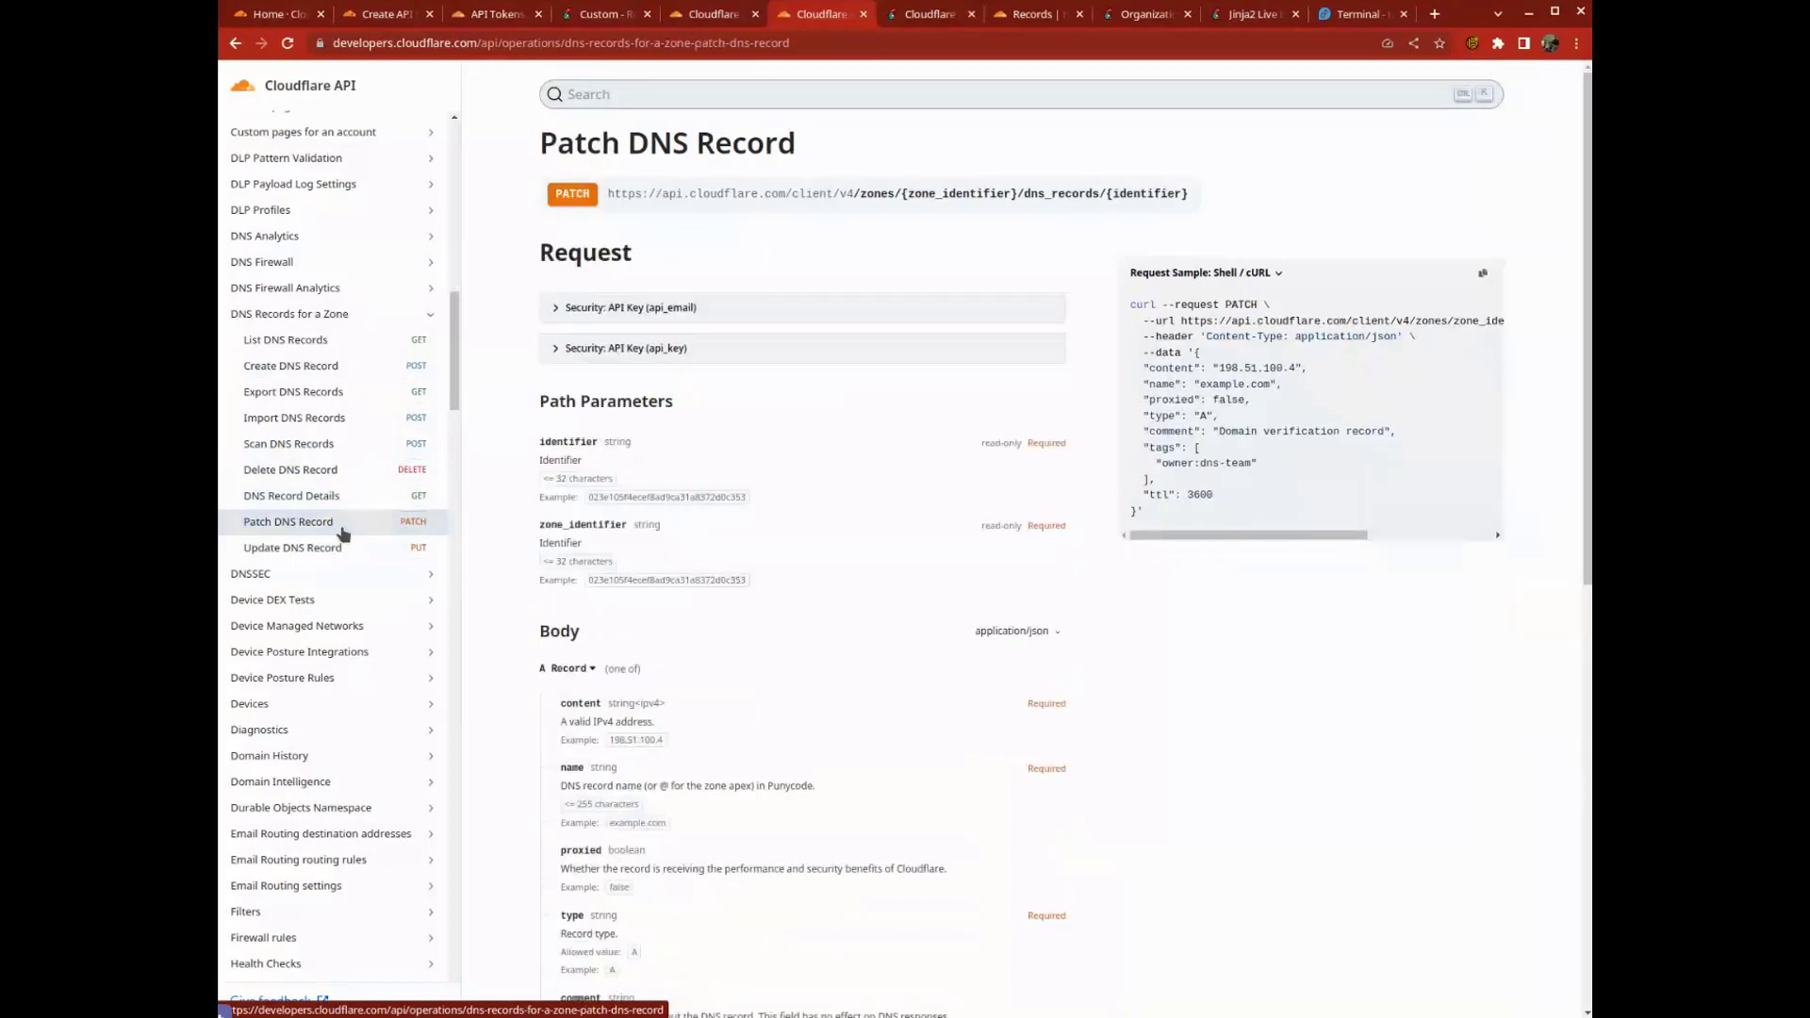
pyautogui.click(302, 546)
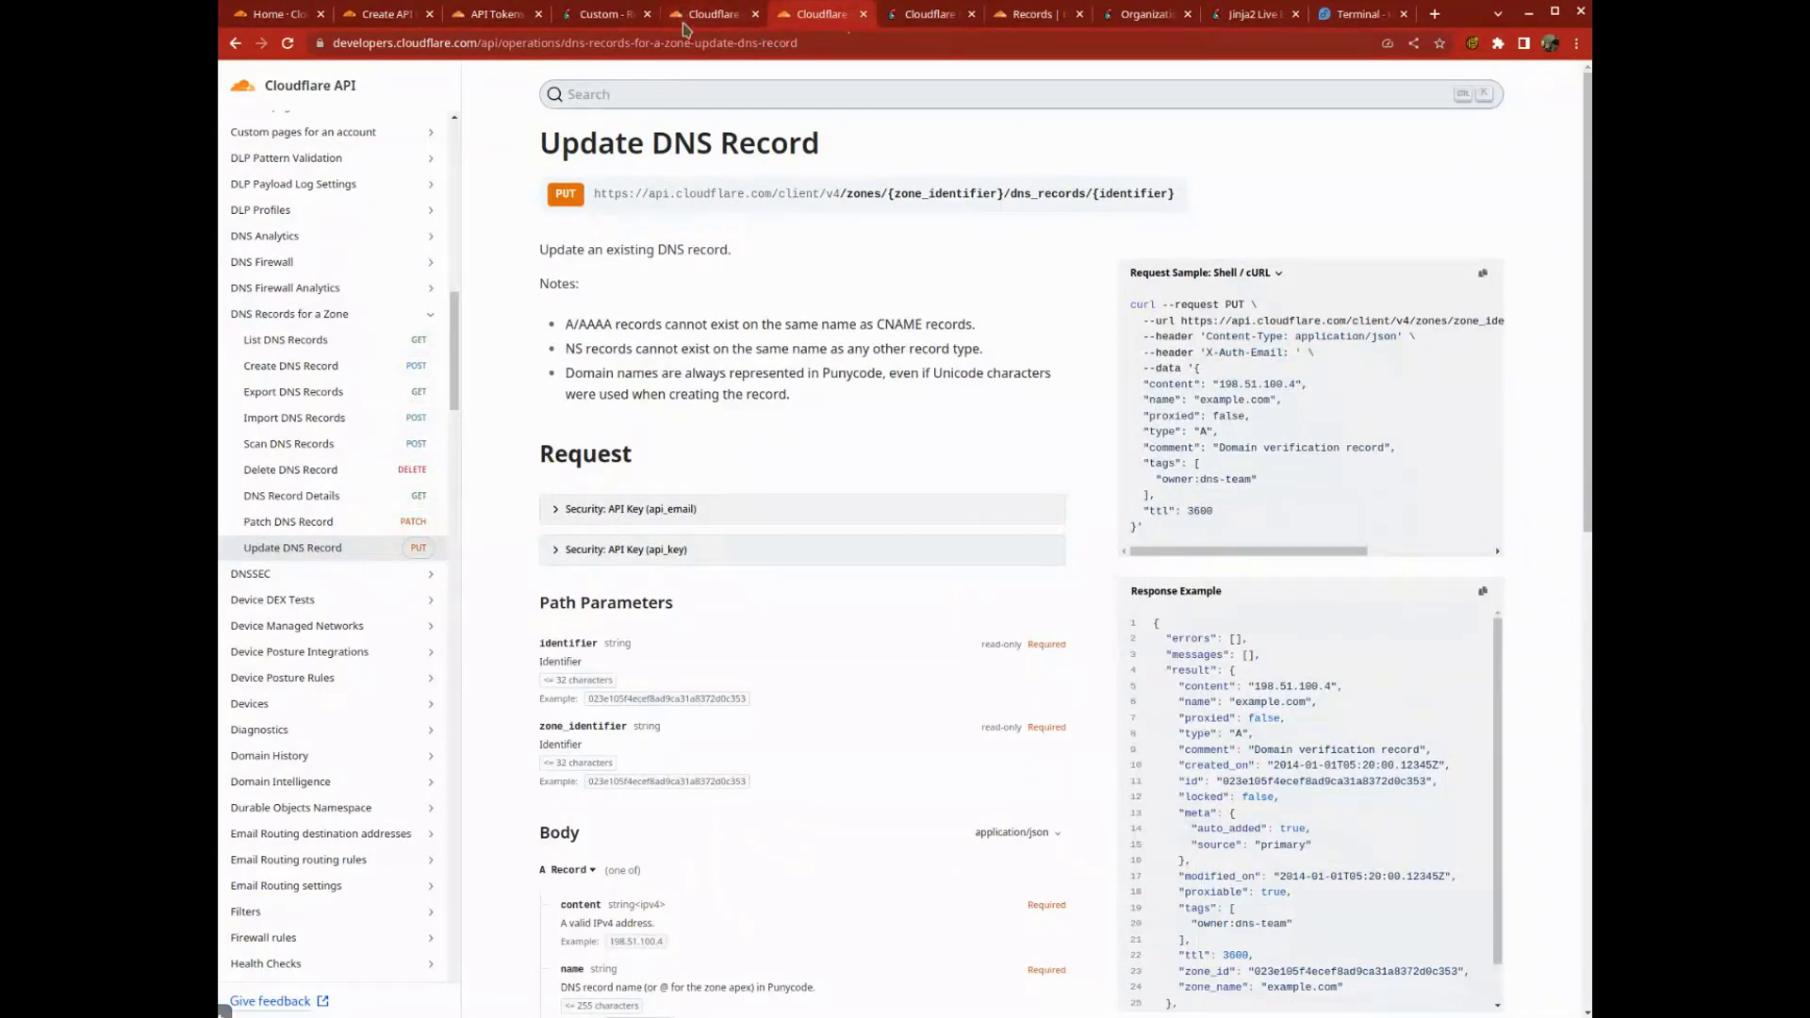
pyautogui.click(926, 13)
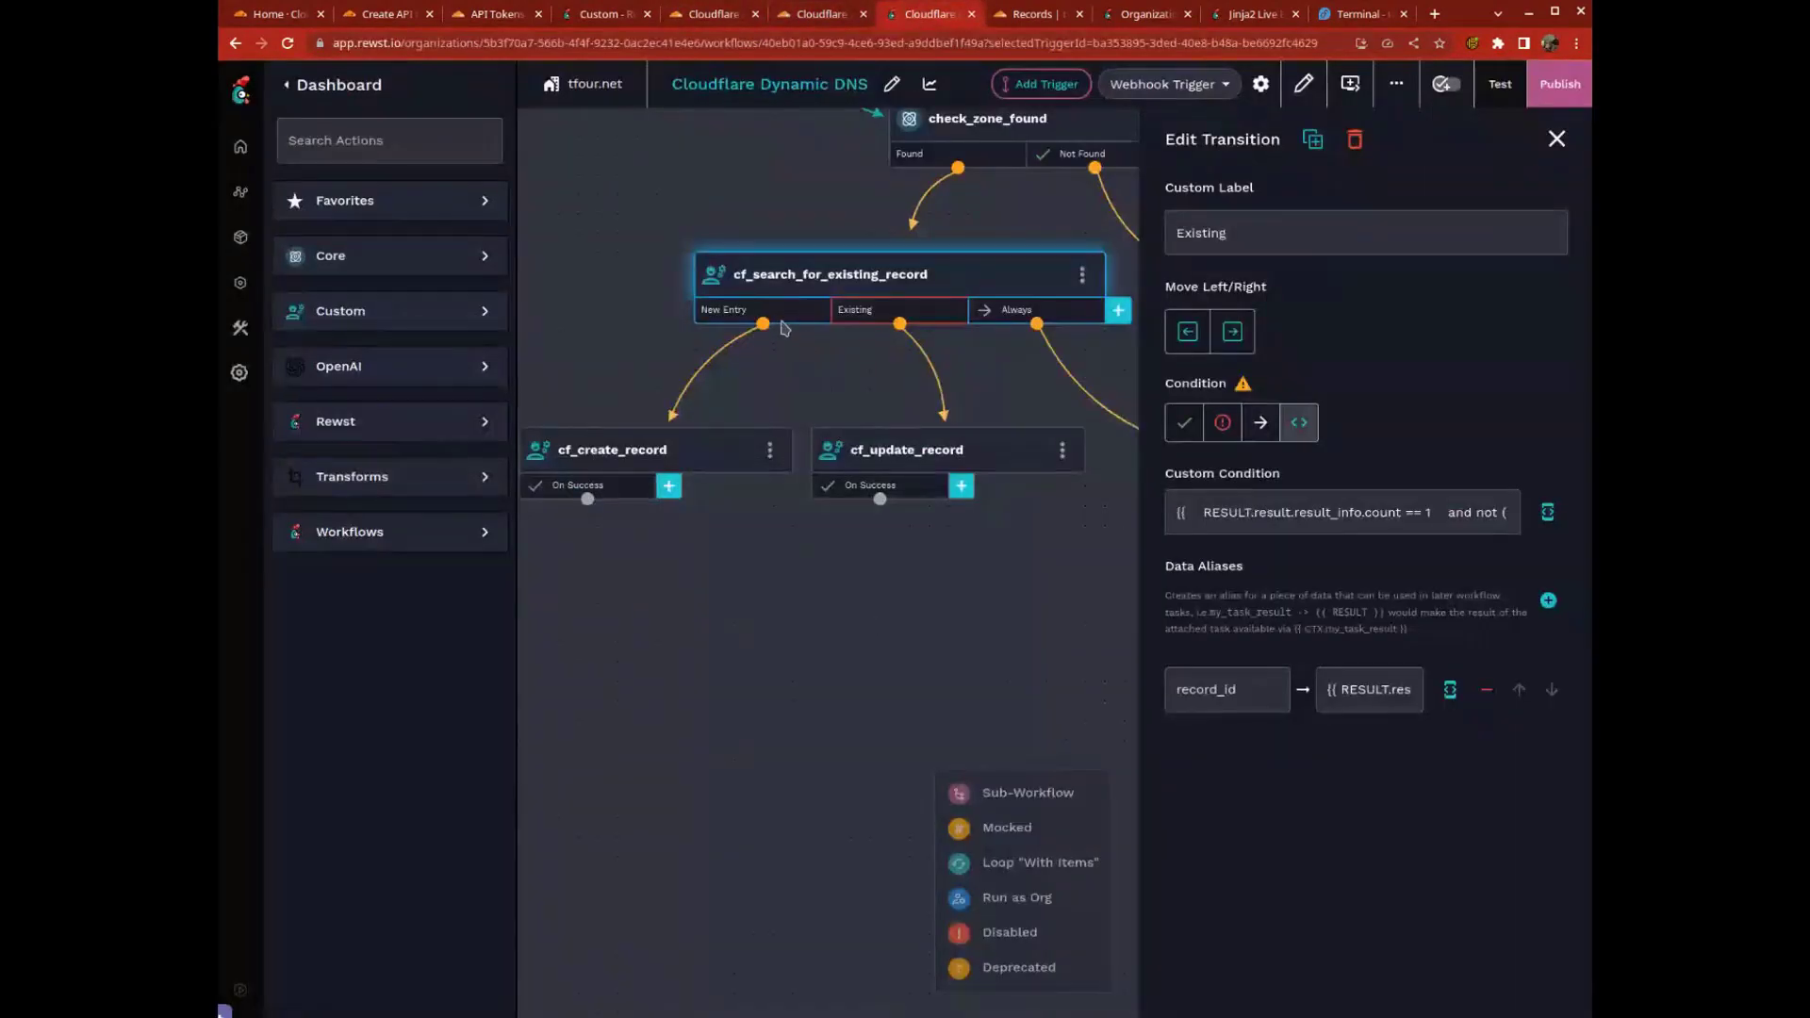
# Step: Check cf_create_record's JSON: name {{ CTX.fqdn }}, comment 'Created by Rewst', content {{ CTX.site_ip }}
pyautogui.click(779, 313)
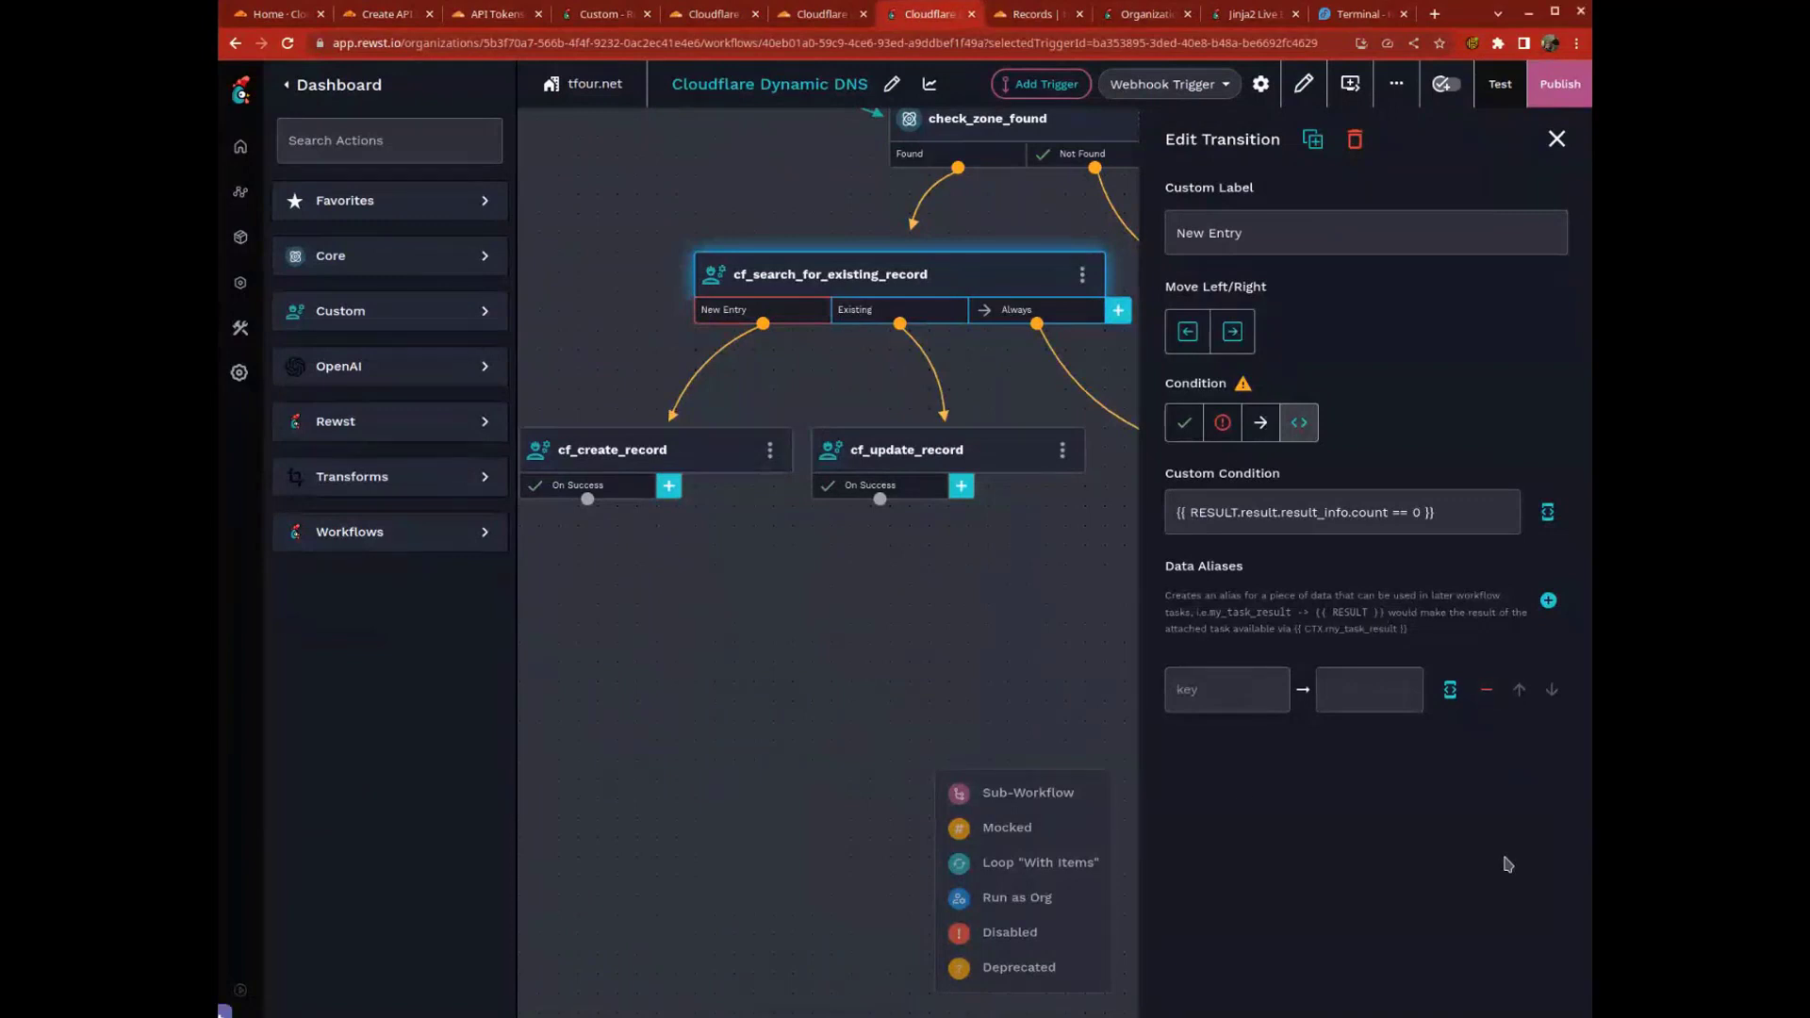
pyautogui.click(646, 456)
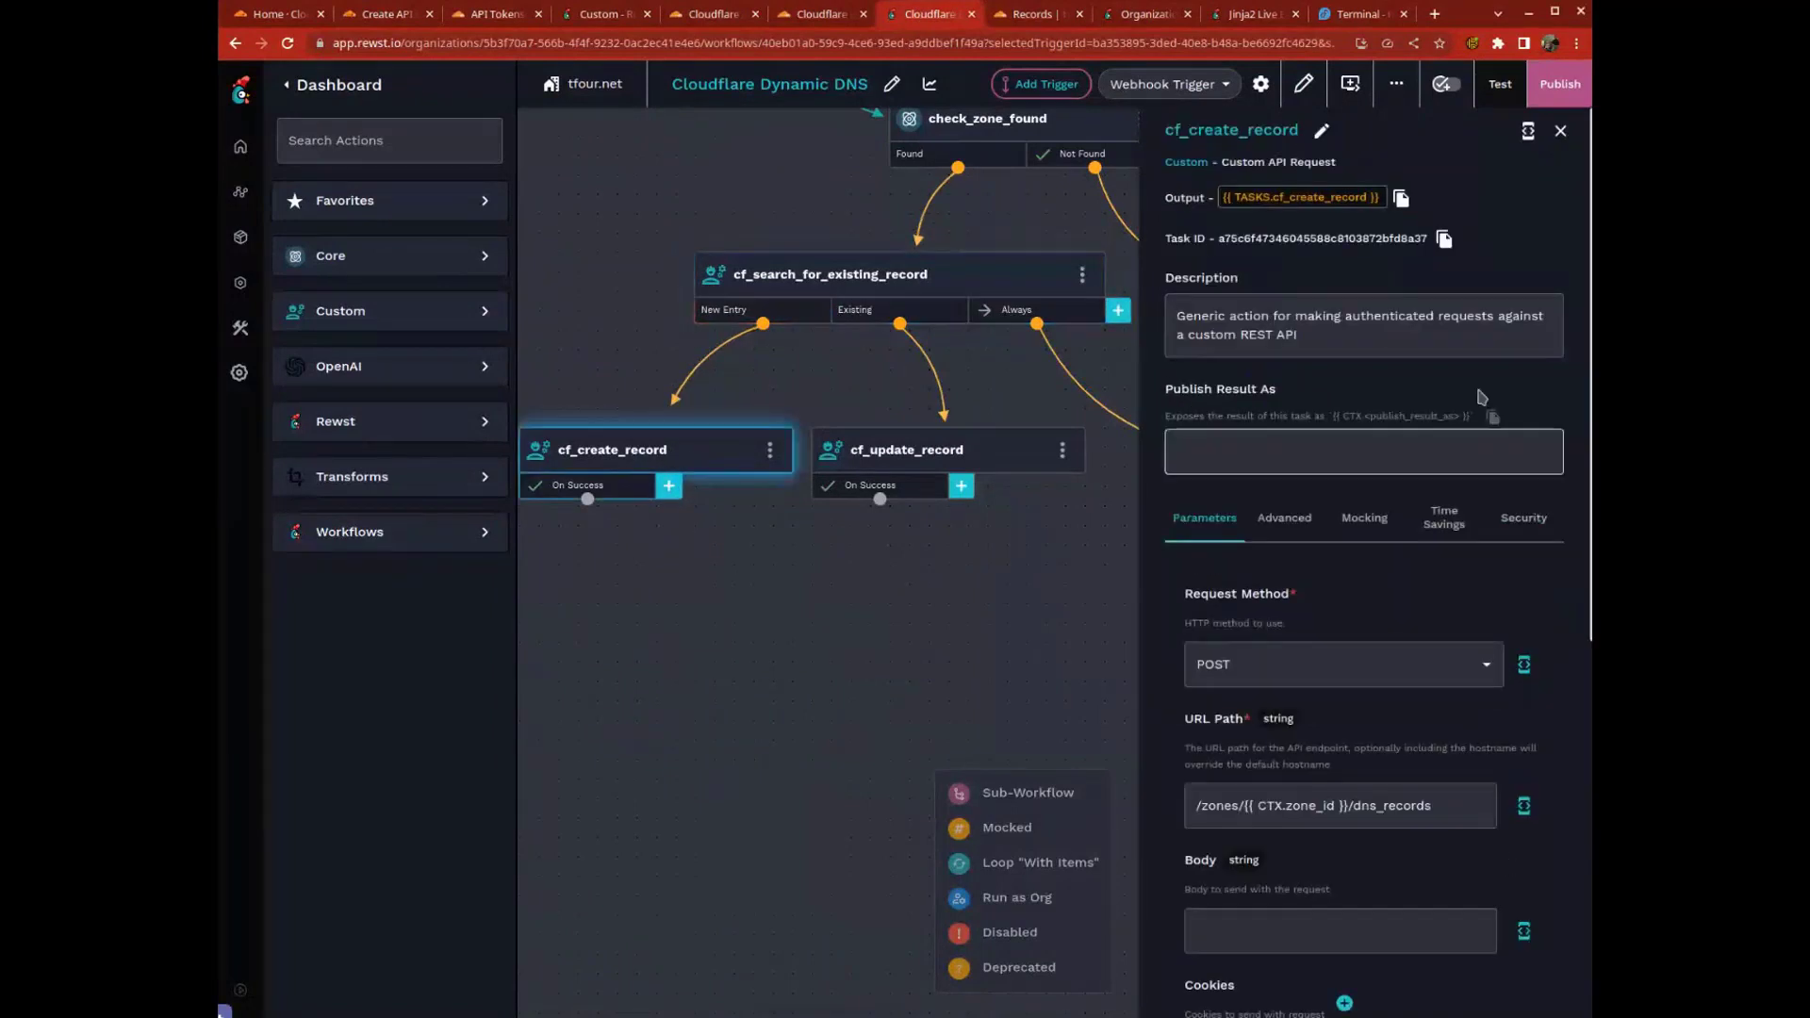
pyautogui.scroll(-7, 1414, 754)
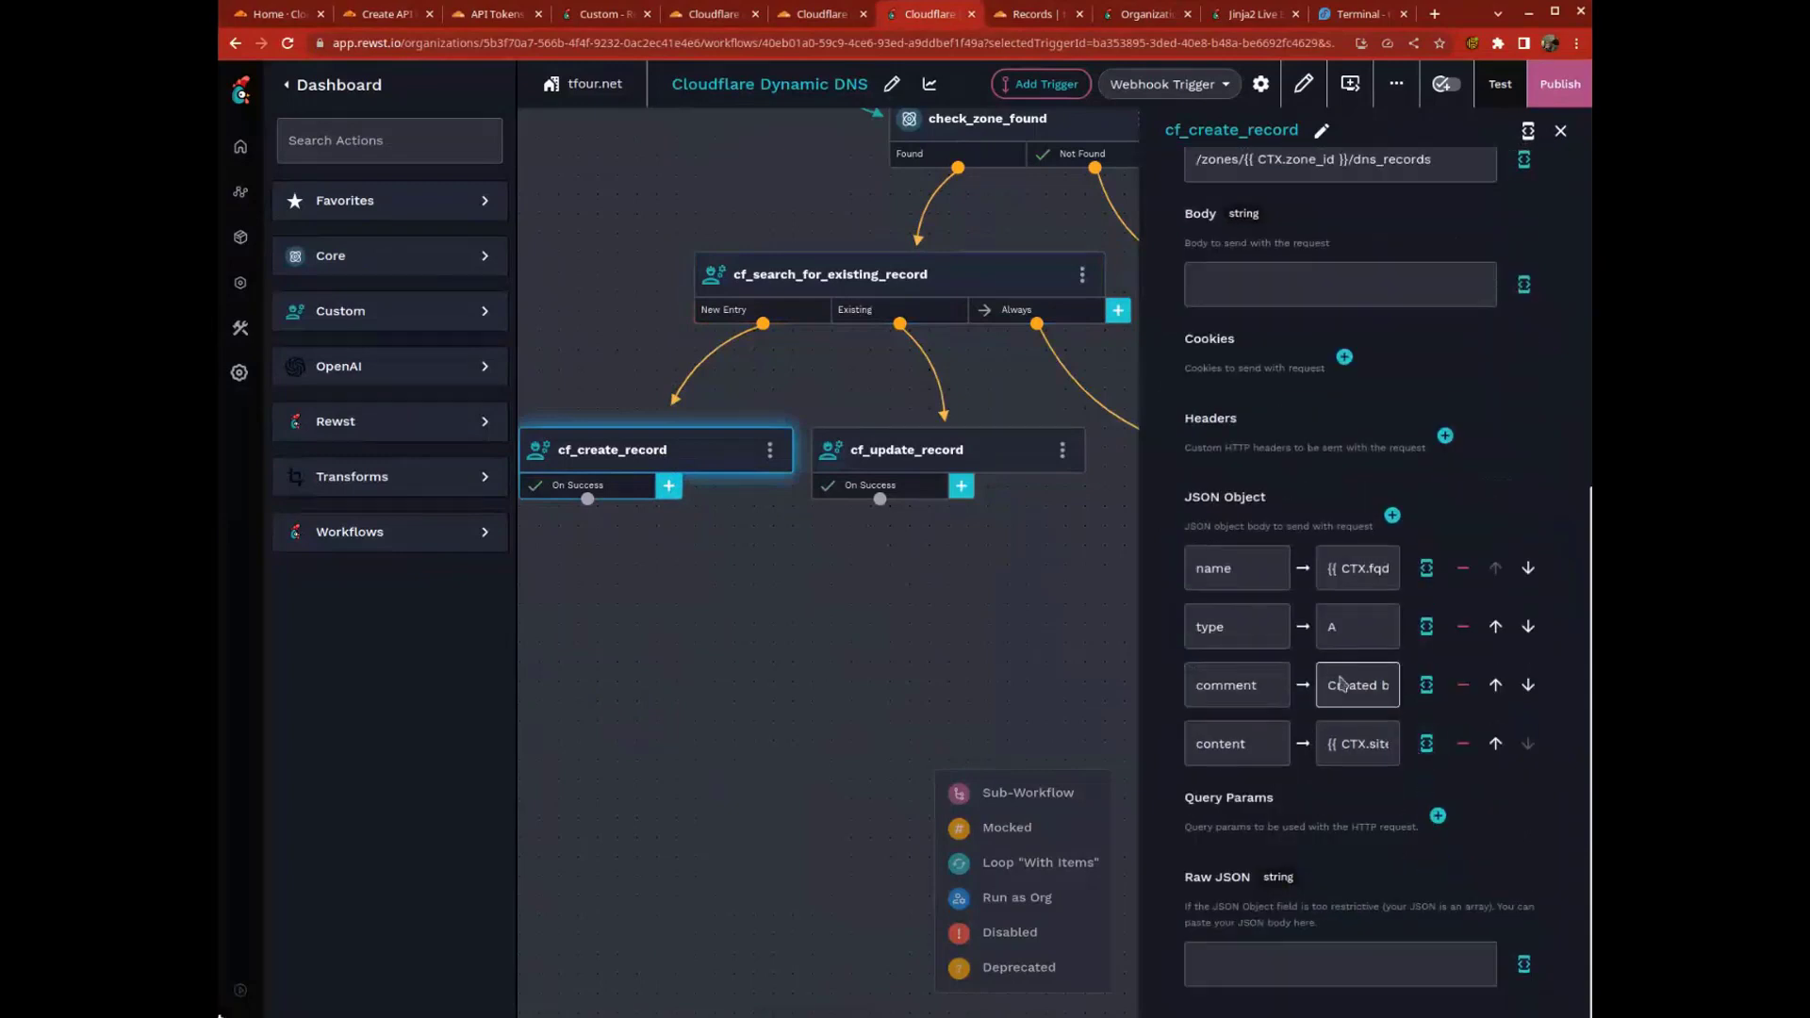
pyautogui.click(1426, 567)
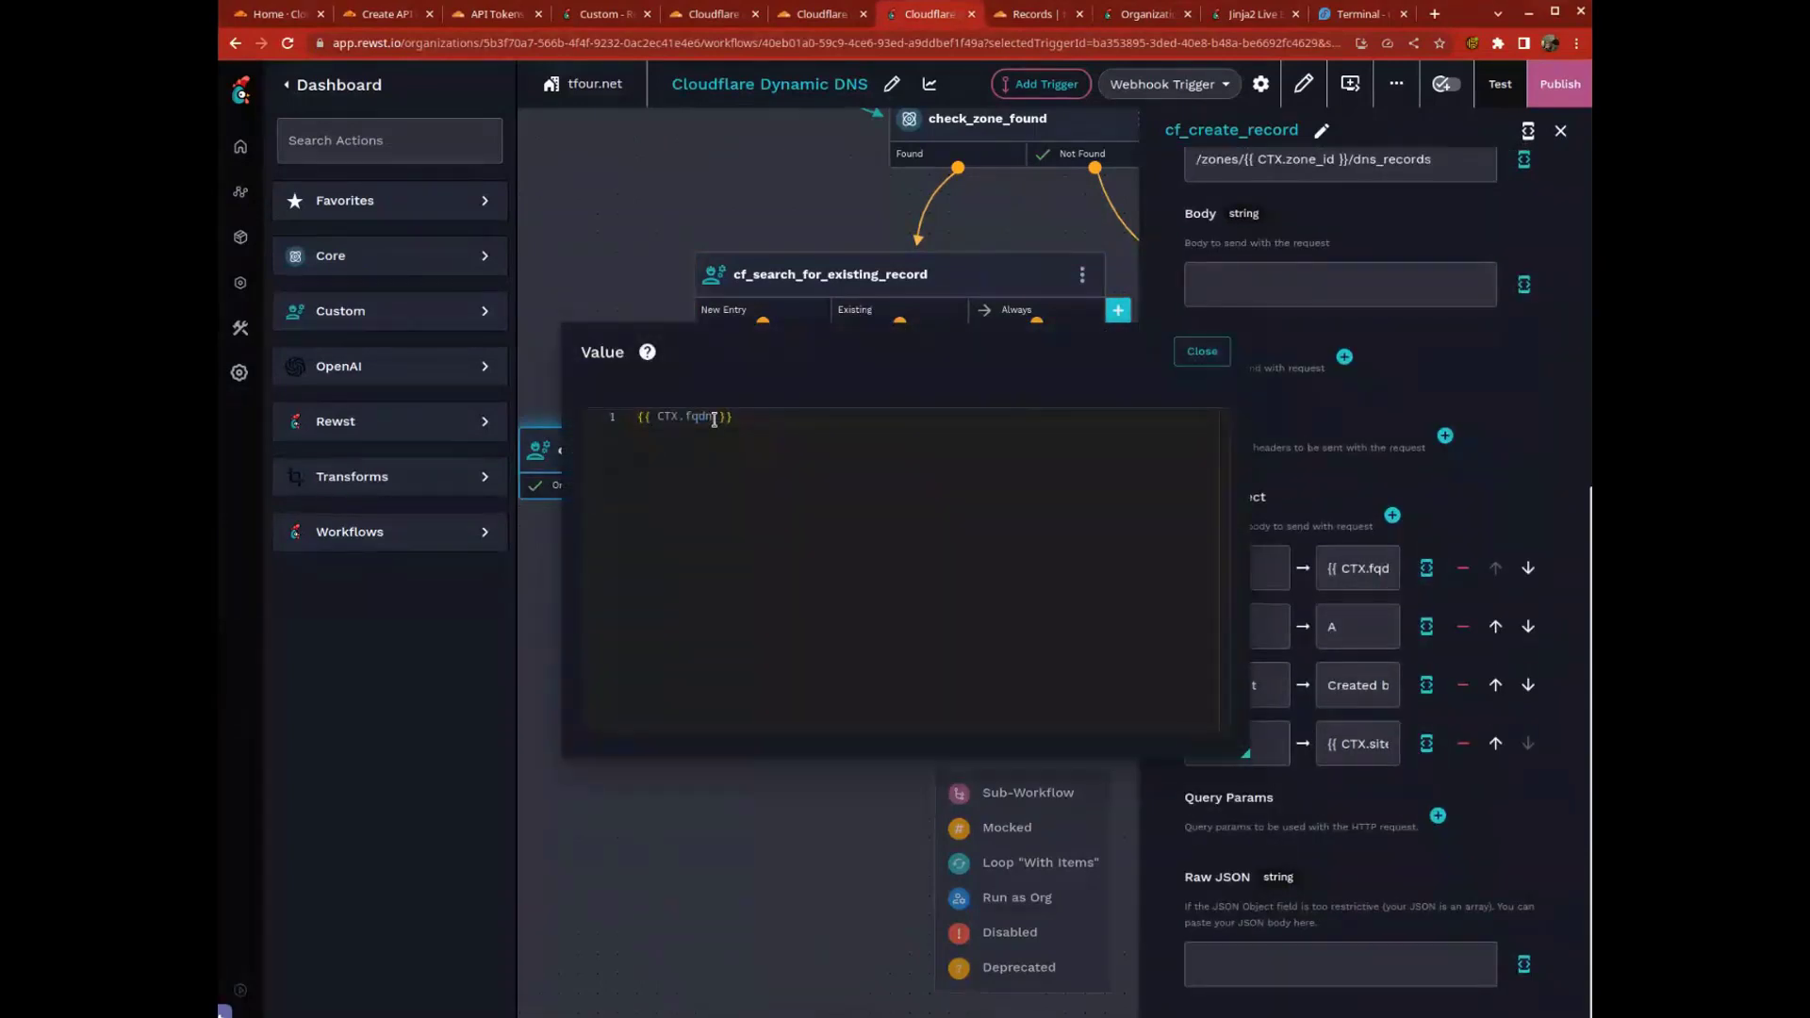
pyautogui.click(1202, 351)
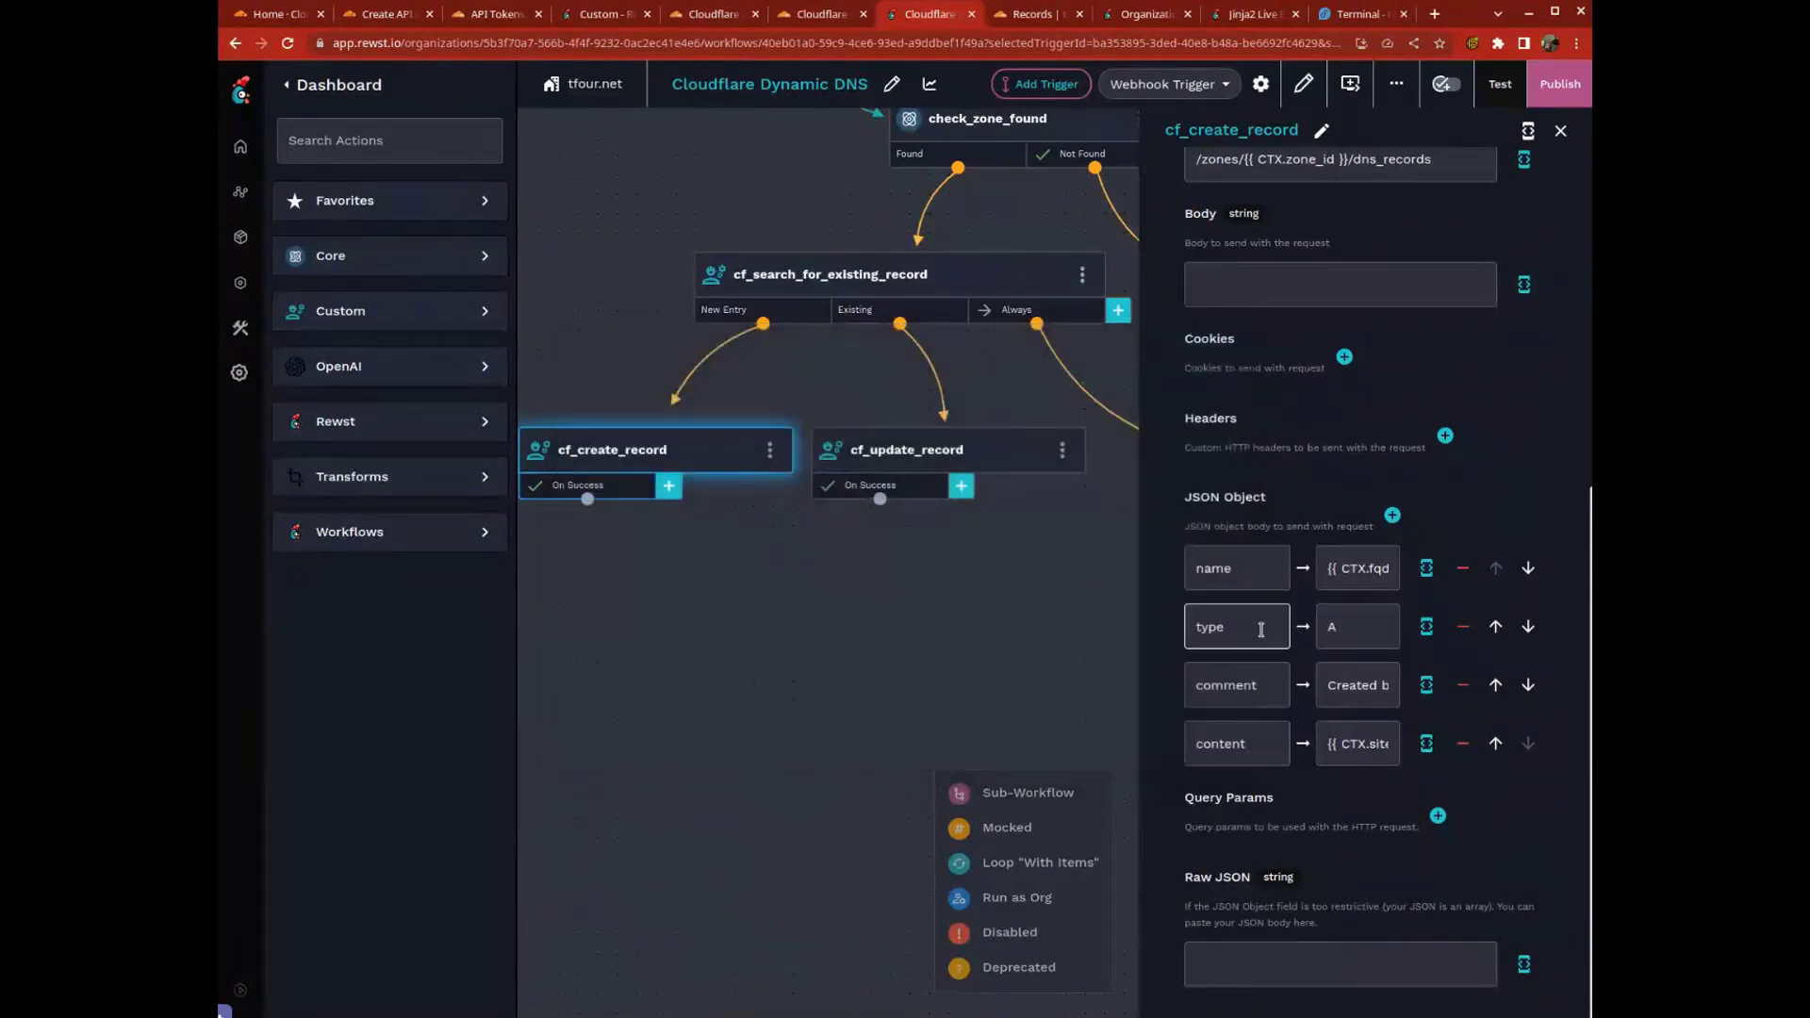
pyautogui.click(1426, 684)
pyautogui.moveTo(638, 416); pyautogui.dragTo(744, 414)
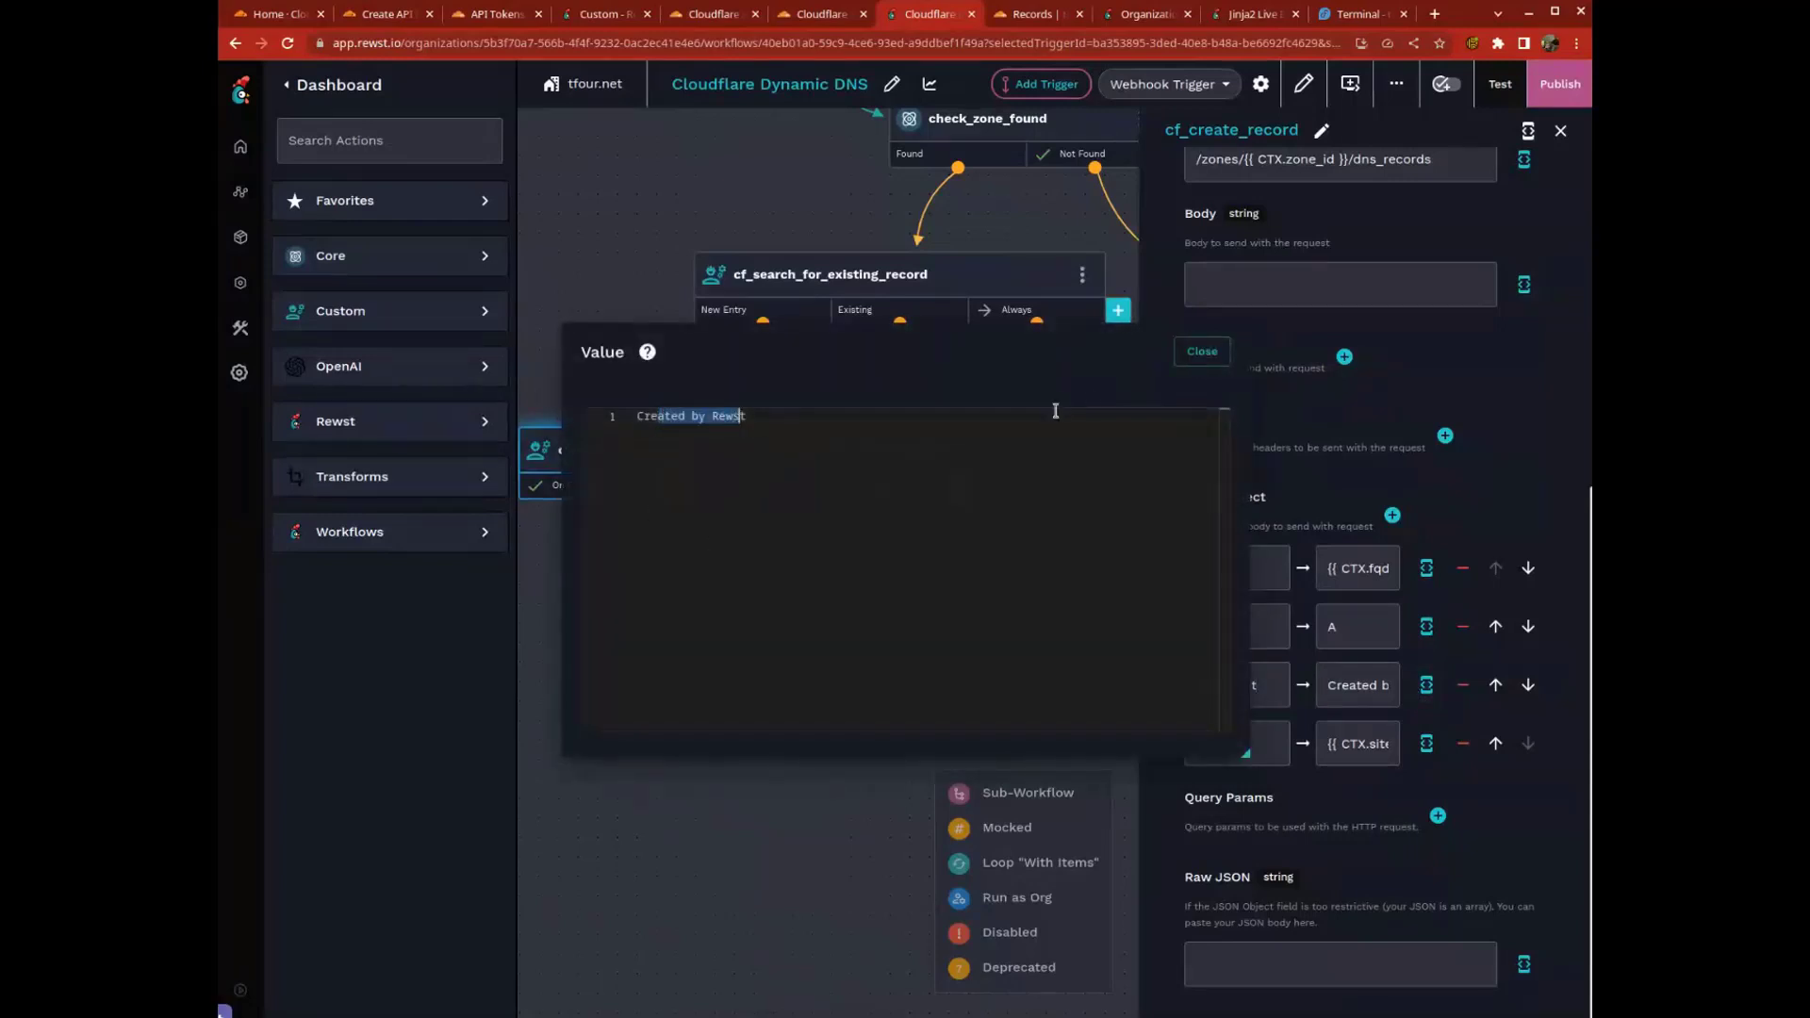
pyautogui.click(1186, 354)
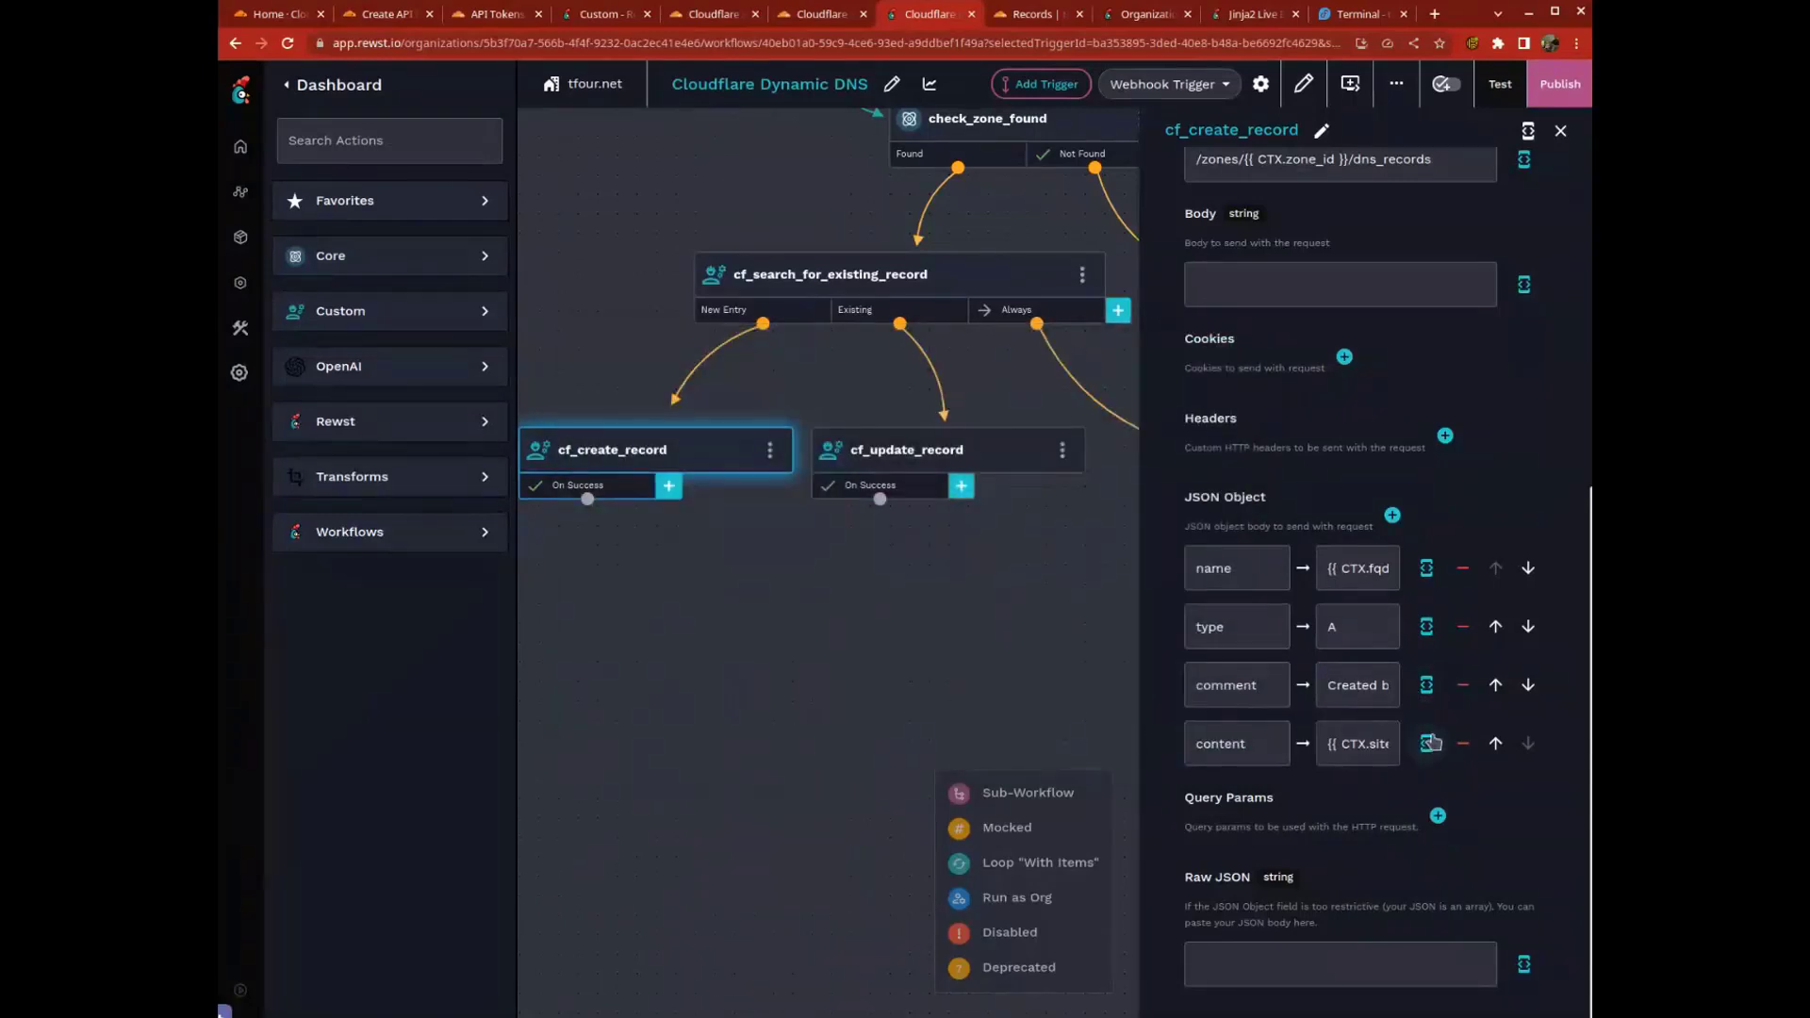
pyautogui.click(1426, 743)
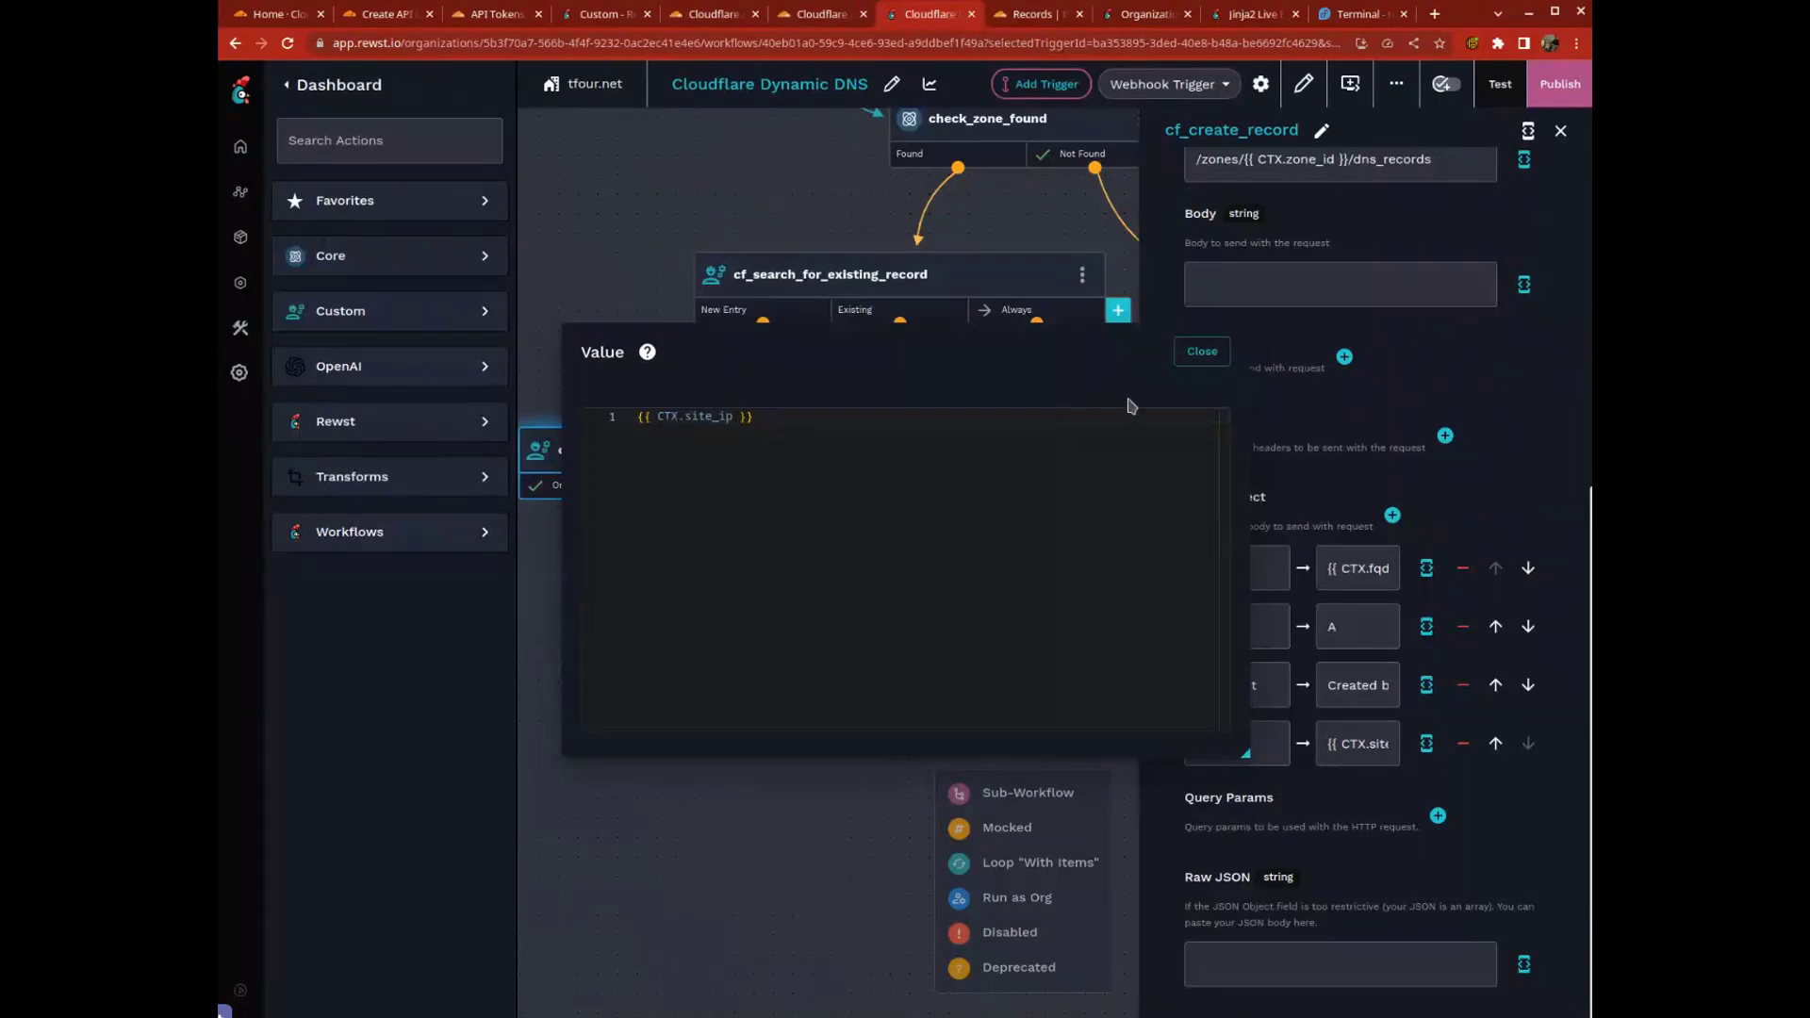
pyautogui.click(1202, 351)
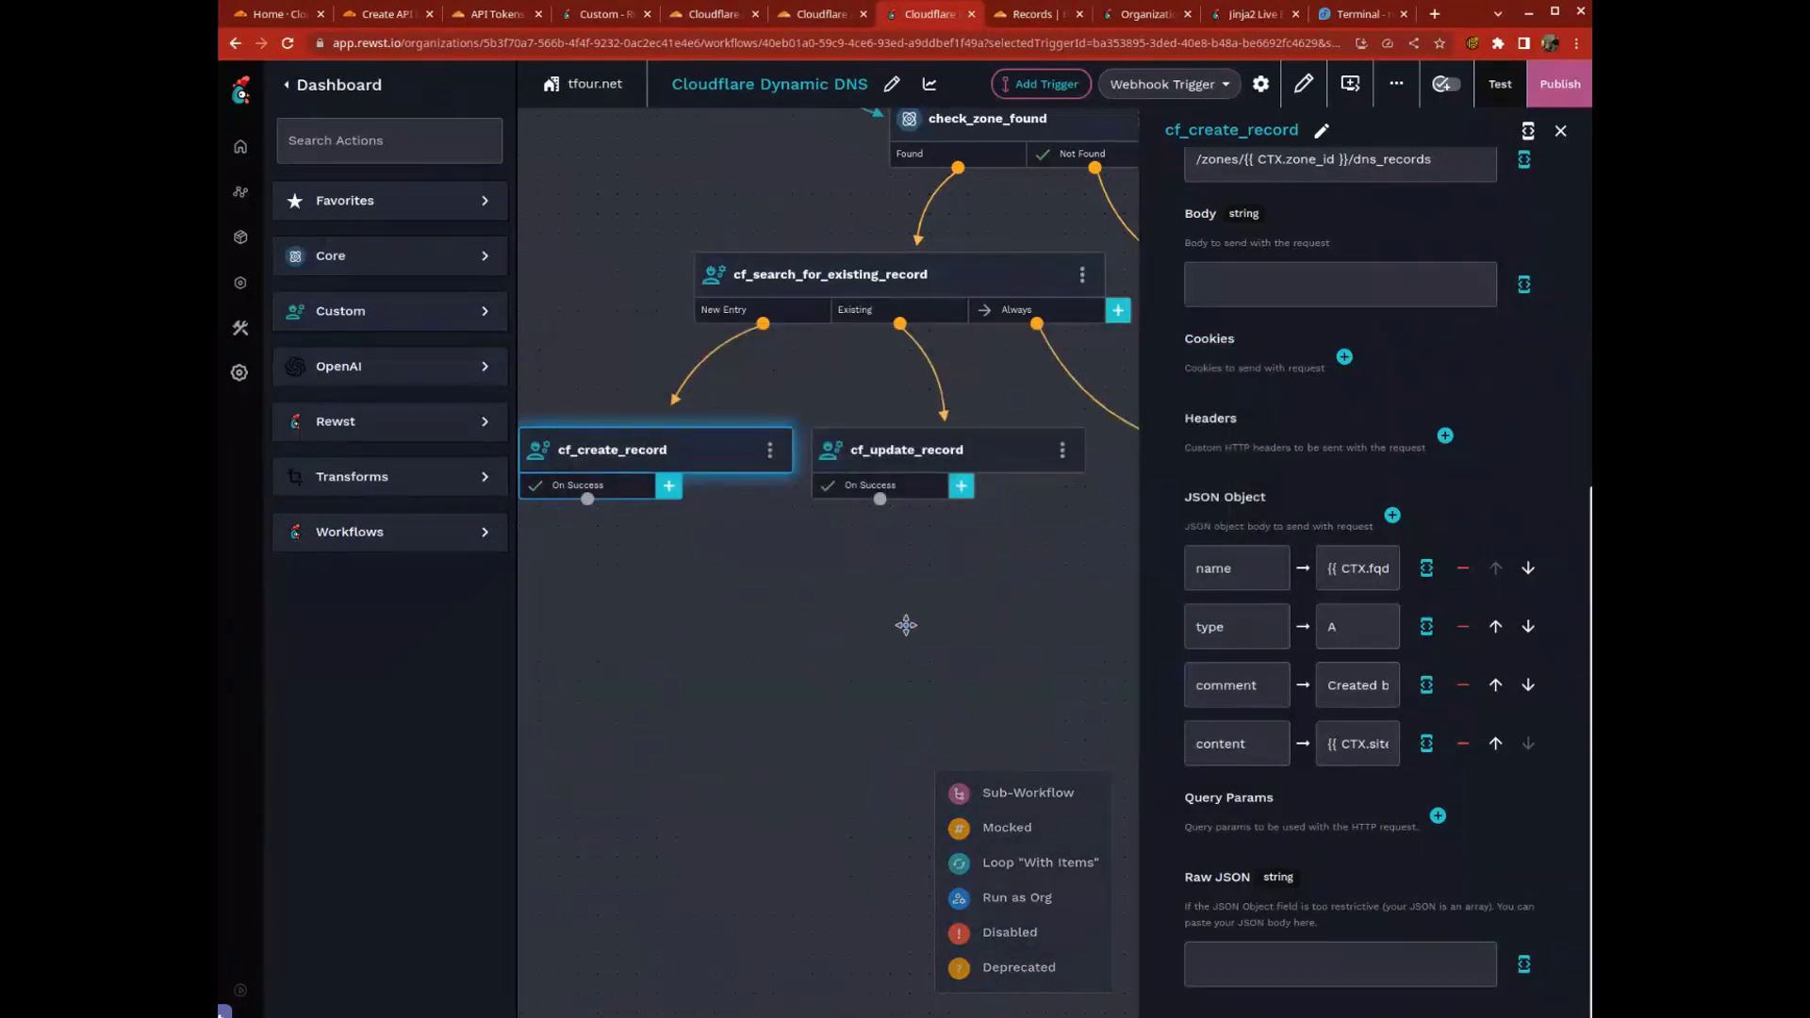
# Step: Review the cf_update_record task's comment value, highlighting the word 'Updated', in the larger editor
pyautogui.click(912, 459)
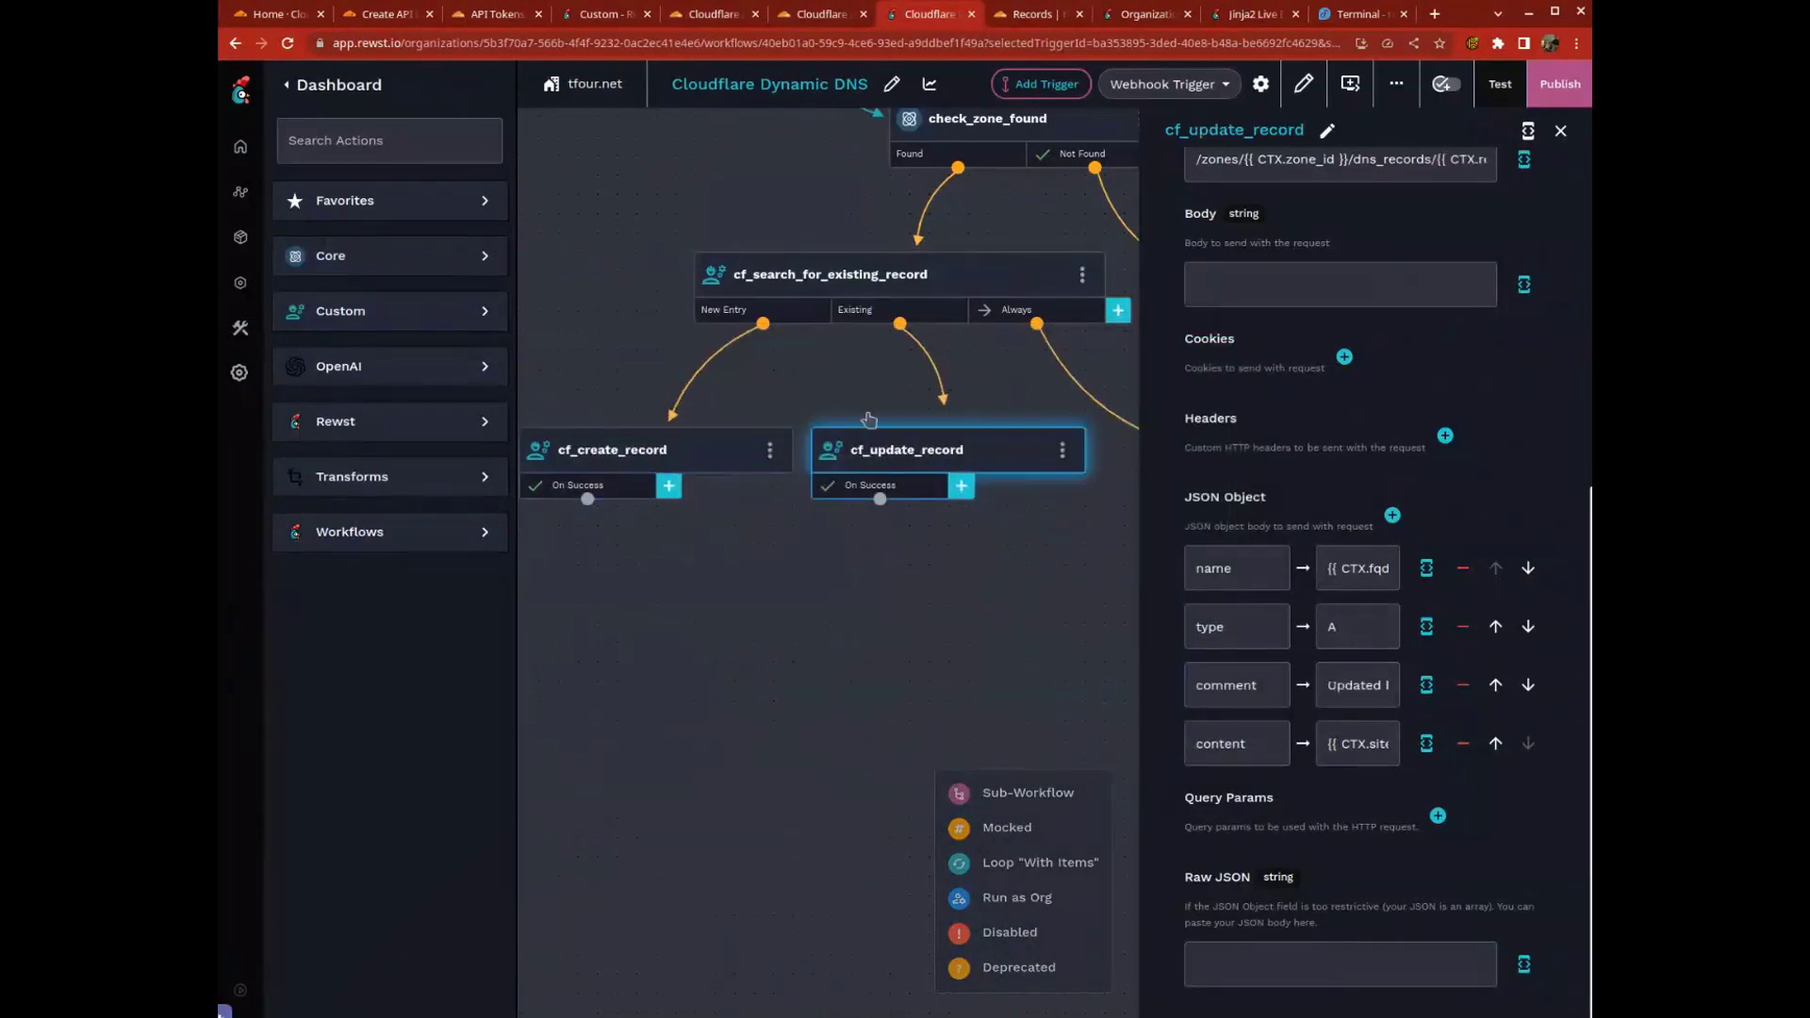
pyautogui.scroll(5, 1352, 565)
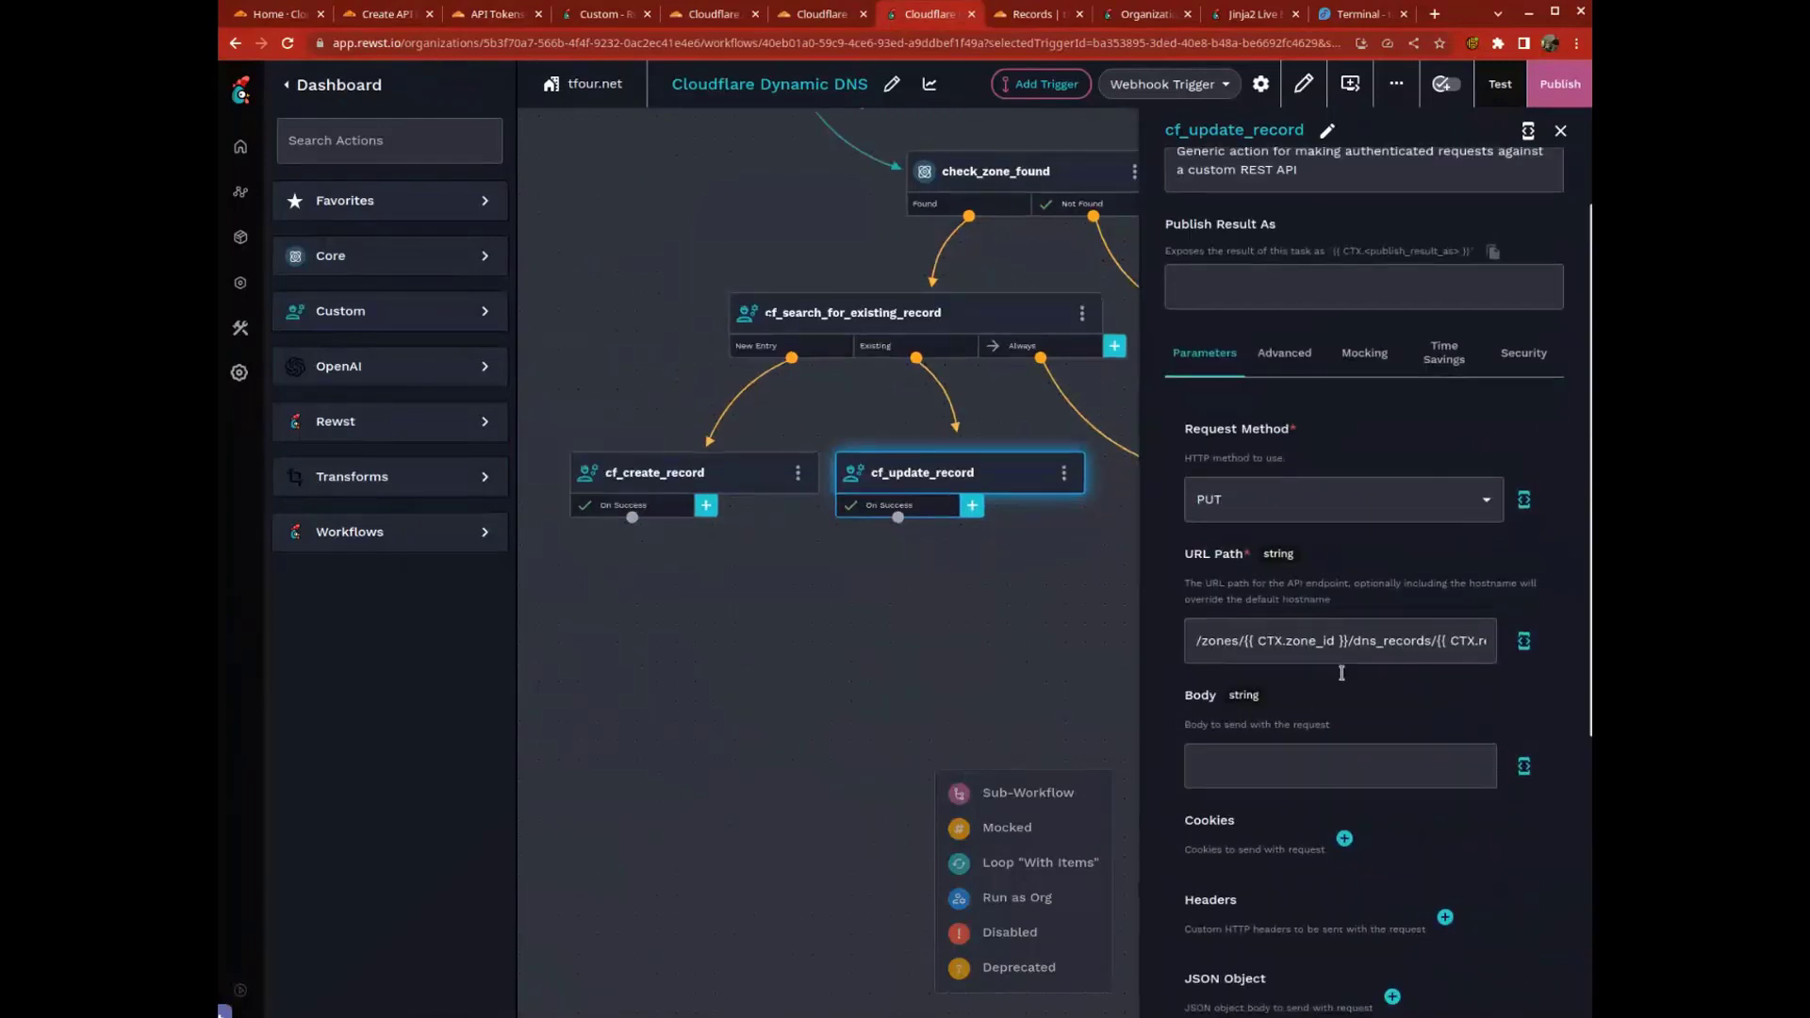
pyautogui.scroll(-5, 1341, 673)
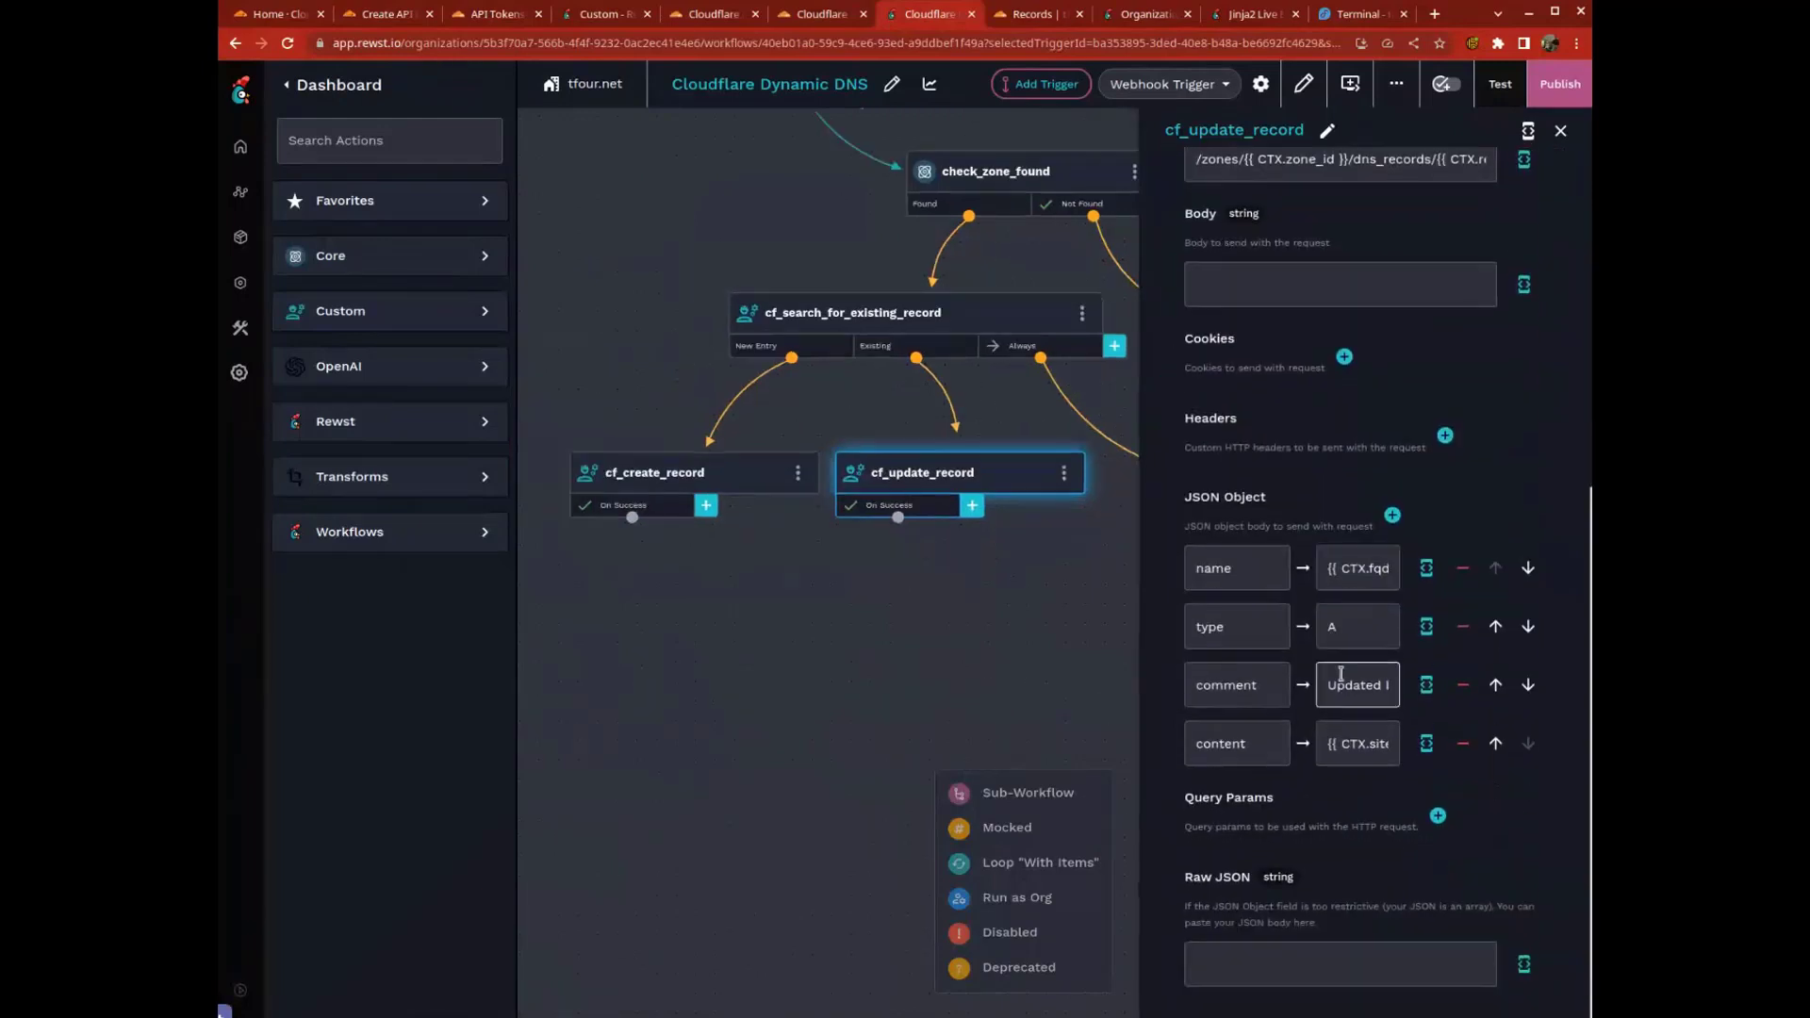
pyautogui.click(1414, 691)
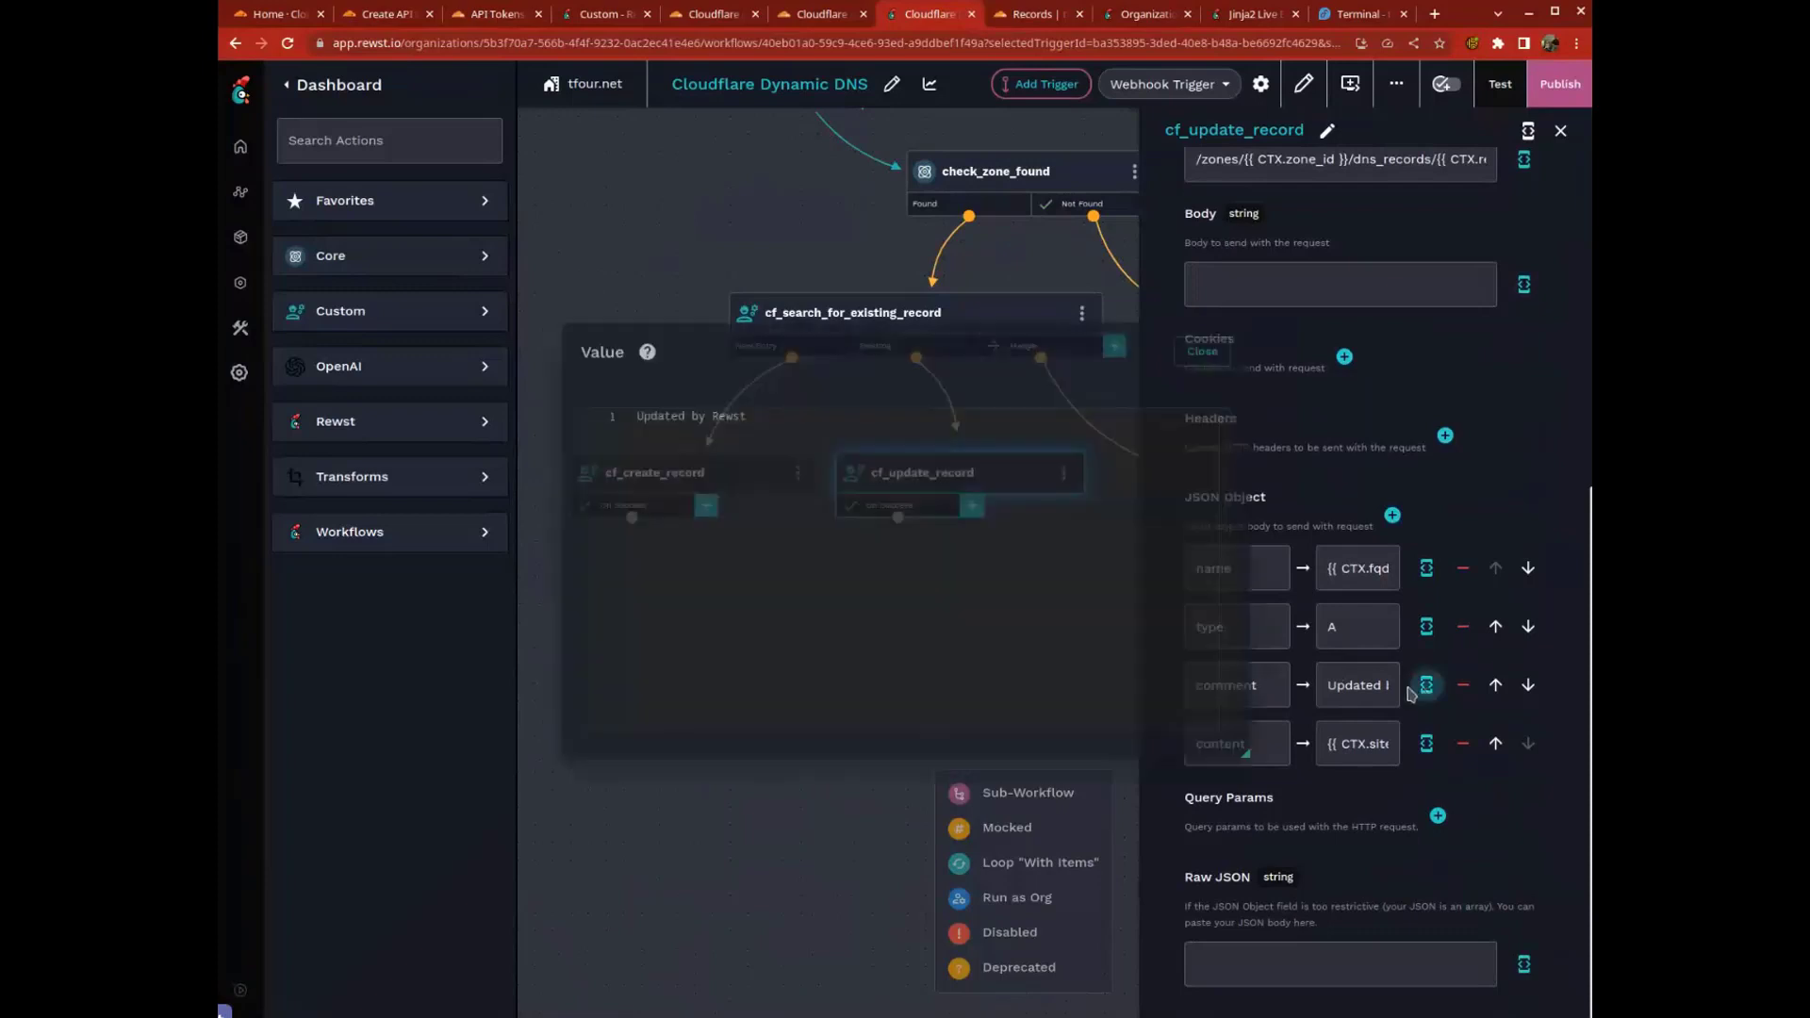
pyautogui.doubleClick(662, 415)
# Step: Open the Always transition from cf_search_for_existing_record leading to no_update_needed
pyautogui.click(689, 186)
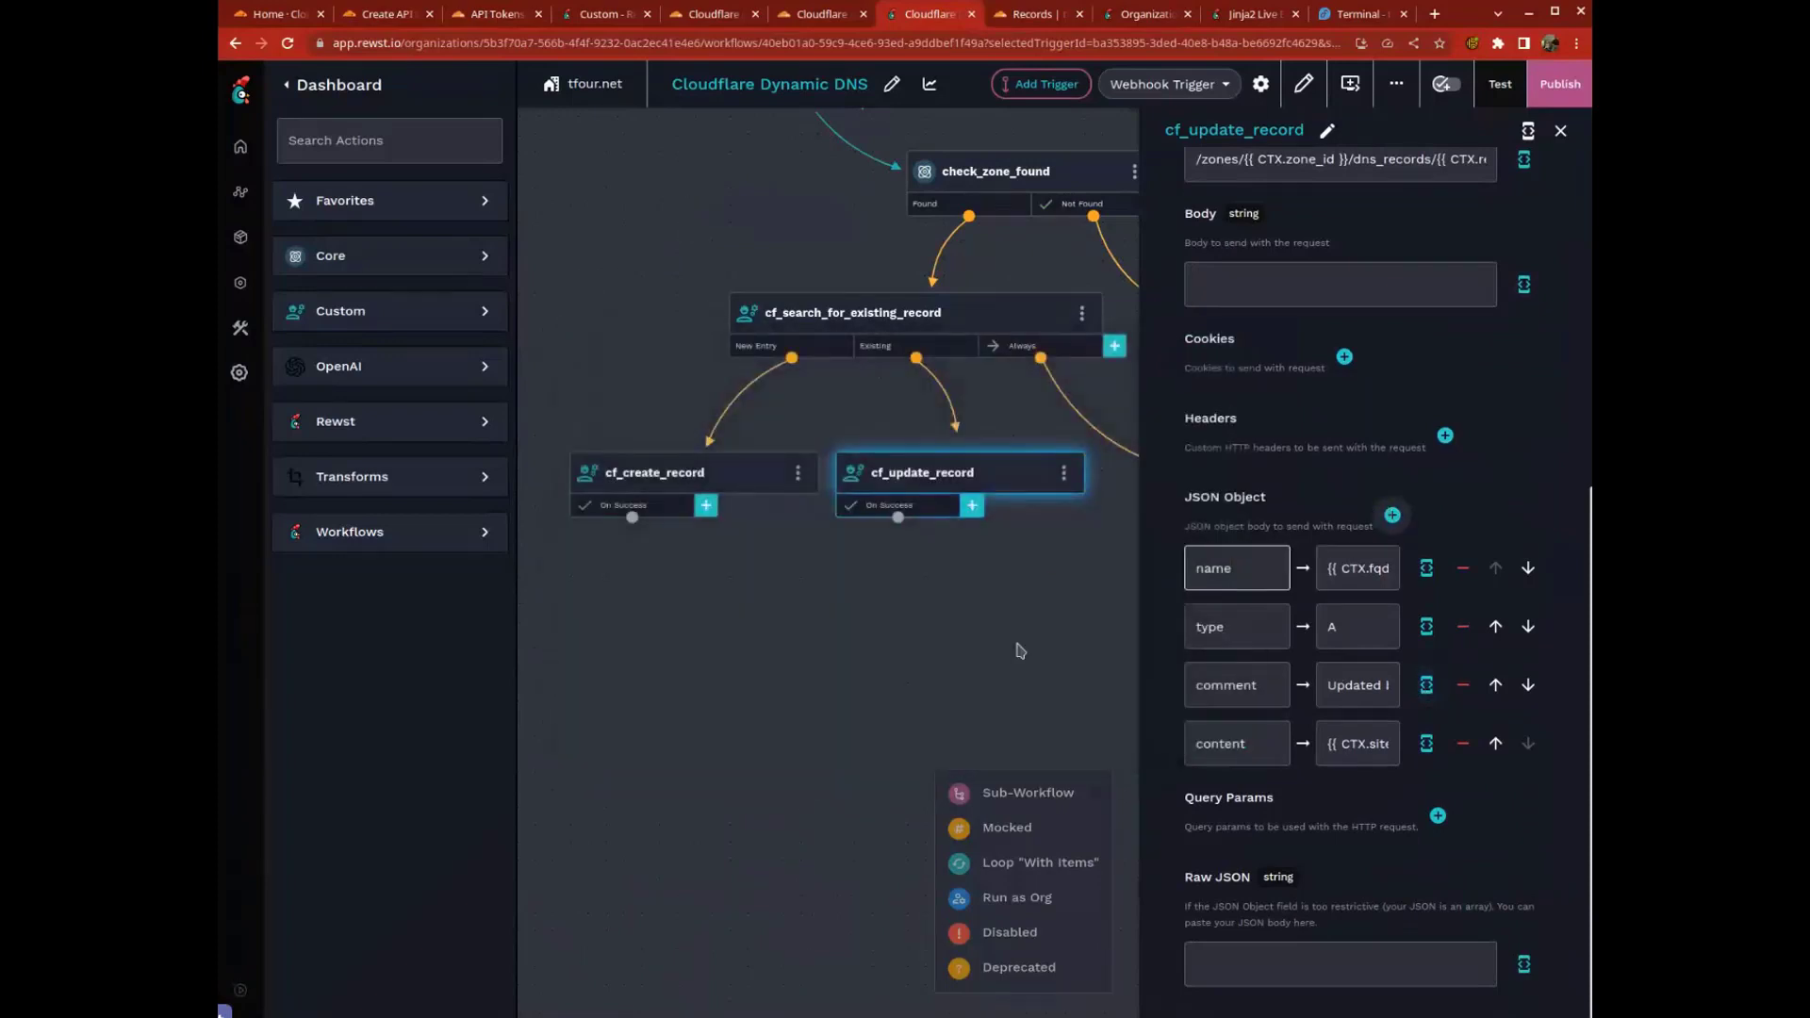
pyautogui.moveTo(958, 626); pyautogui.dragTo(710, 654)
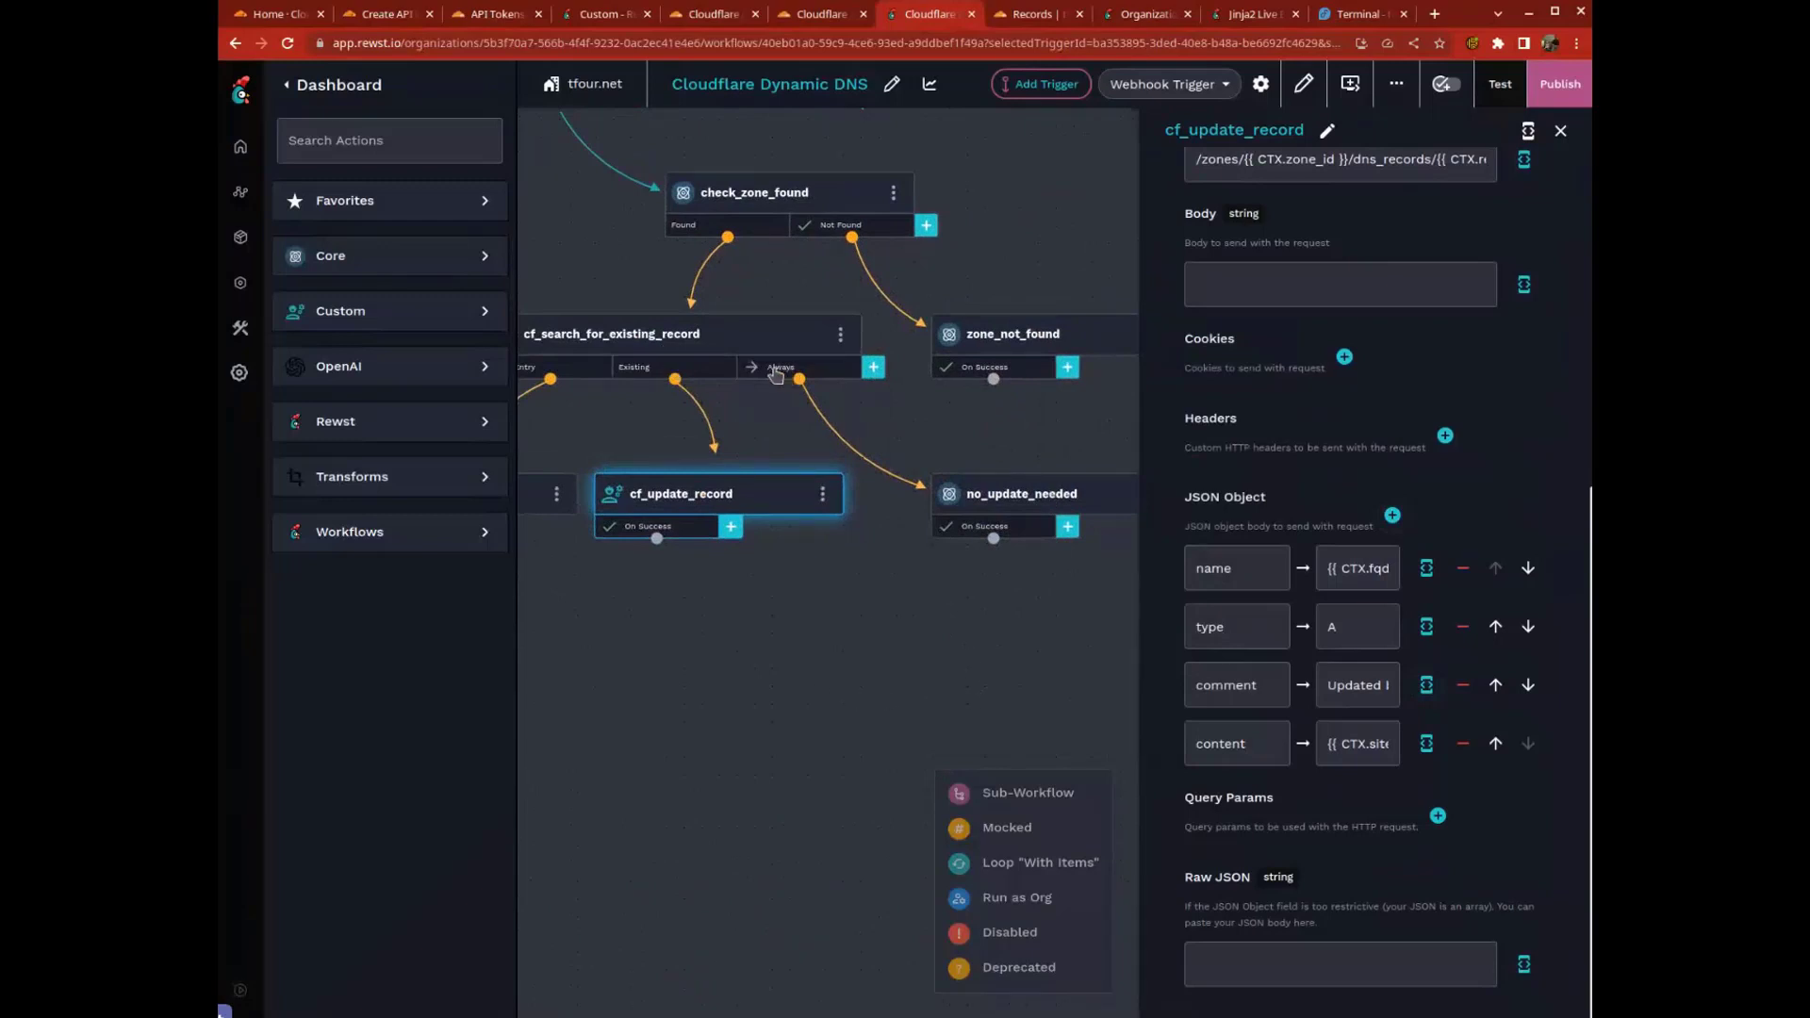
pyautogui.click(773, 375)
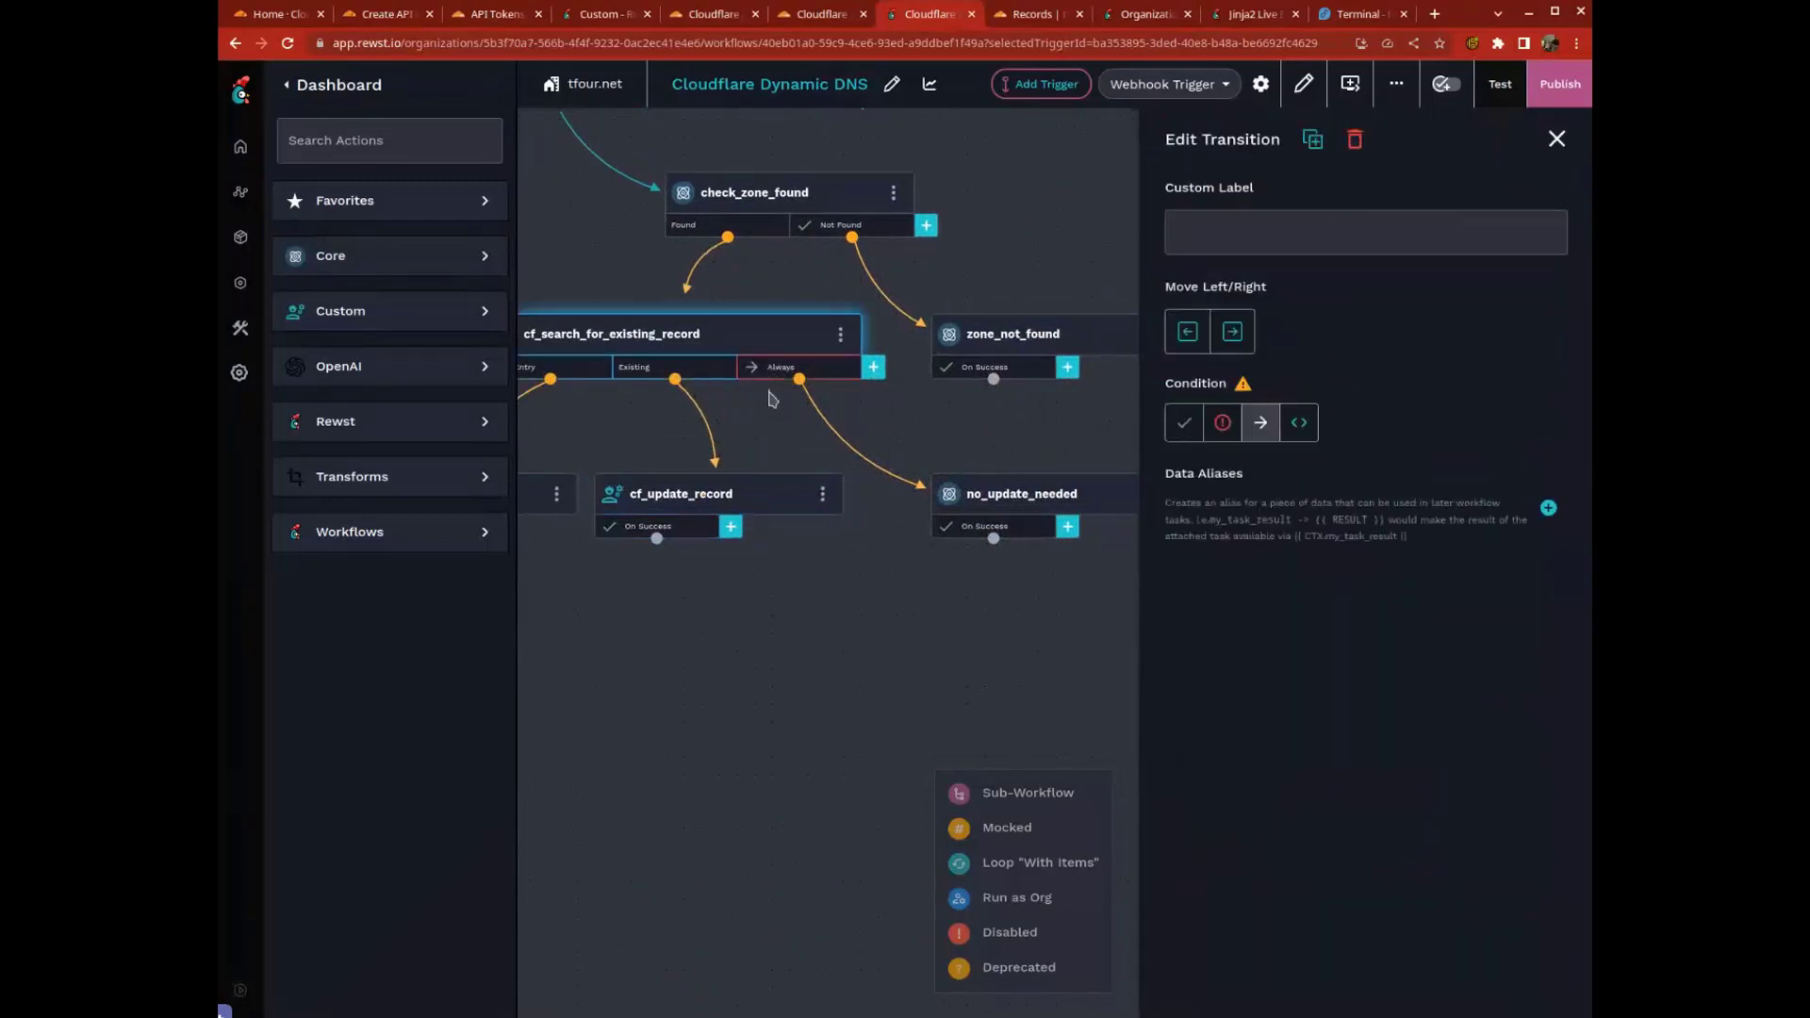
# Step: Glance at the no_update_needed task's details, then dismiss them
pyautogui.hscroll(-1, 771, 406)
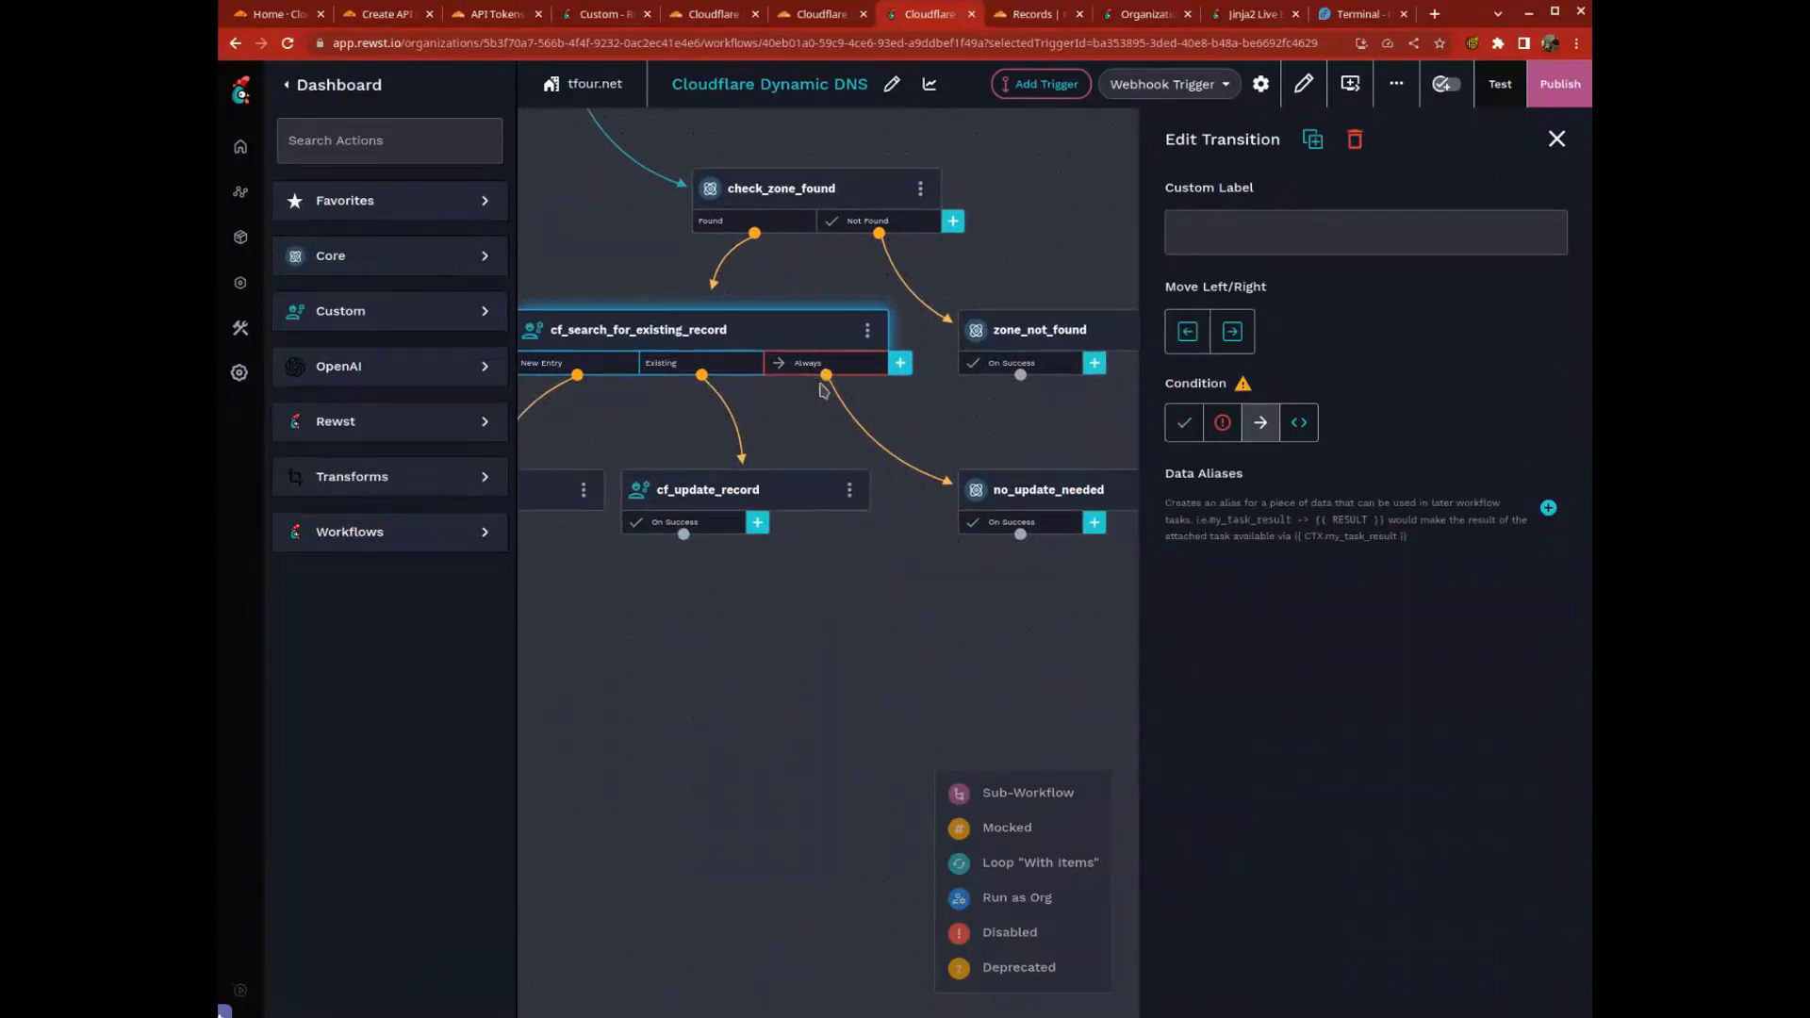
pyautogui.click(1033, 494)
pyautogui.click(923, 682)
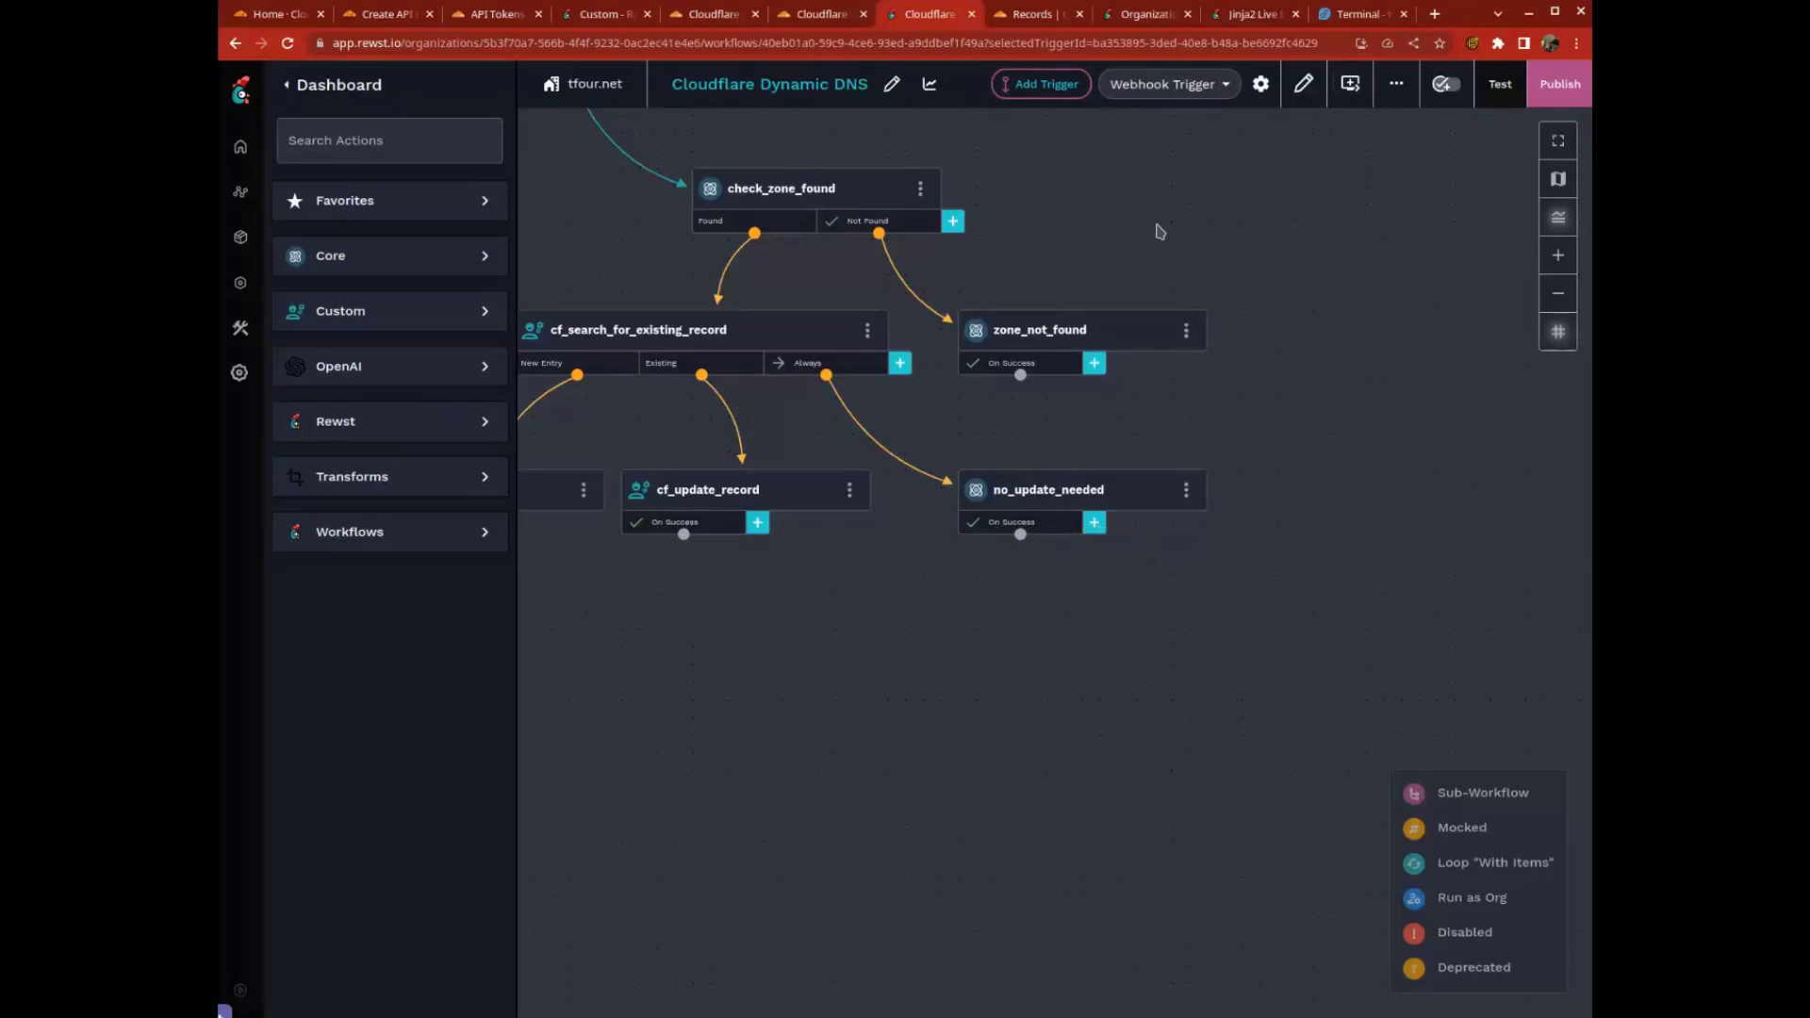
# Step: Show the Webhook Trigger's settings: POST and GET methods, JSON-dumped response body, status 200
pyautogui.moveTo(1160, 231); pyautogui.dragTo(1211, 381)
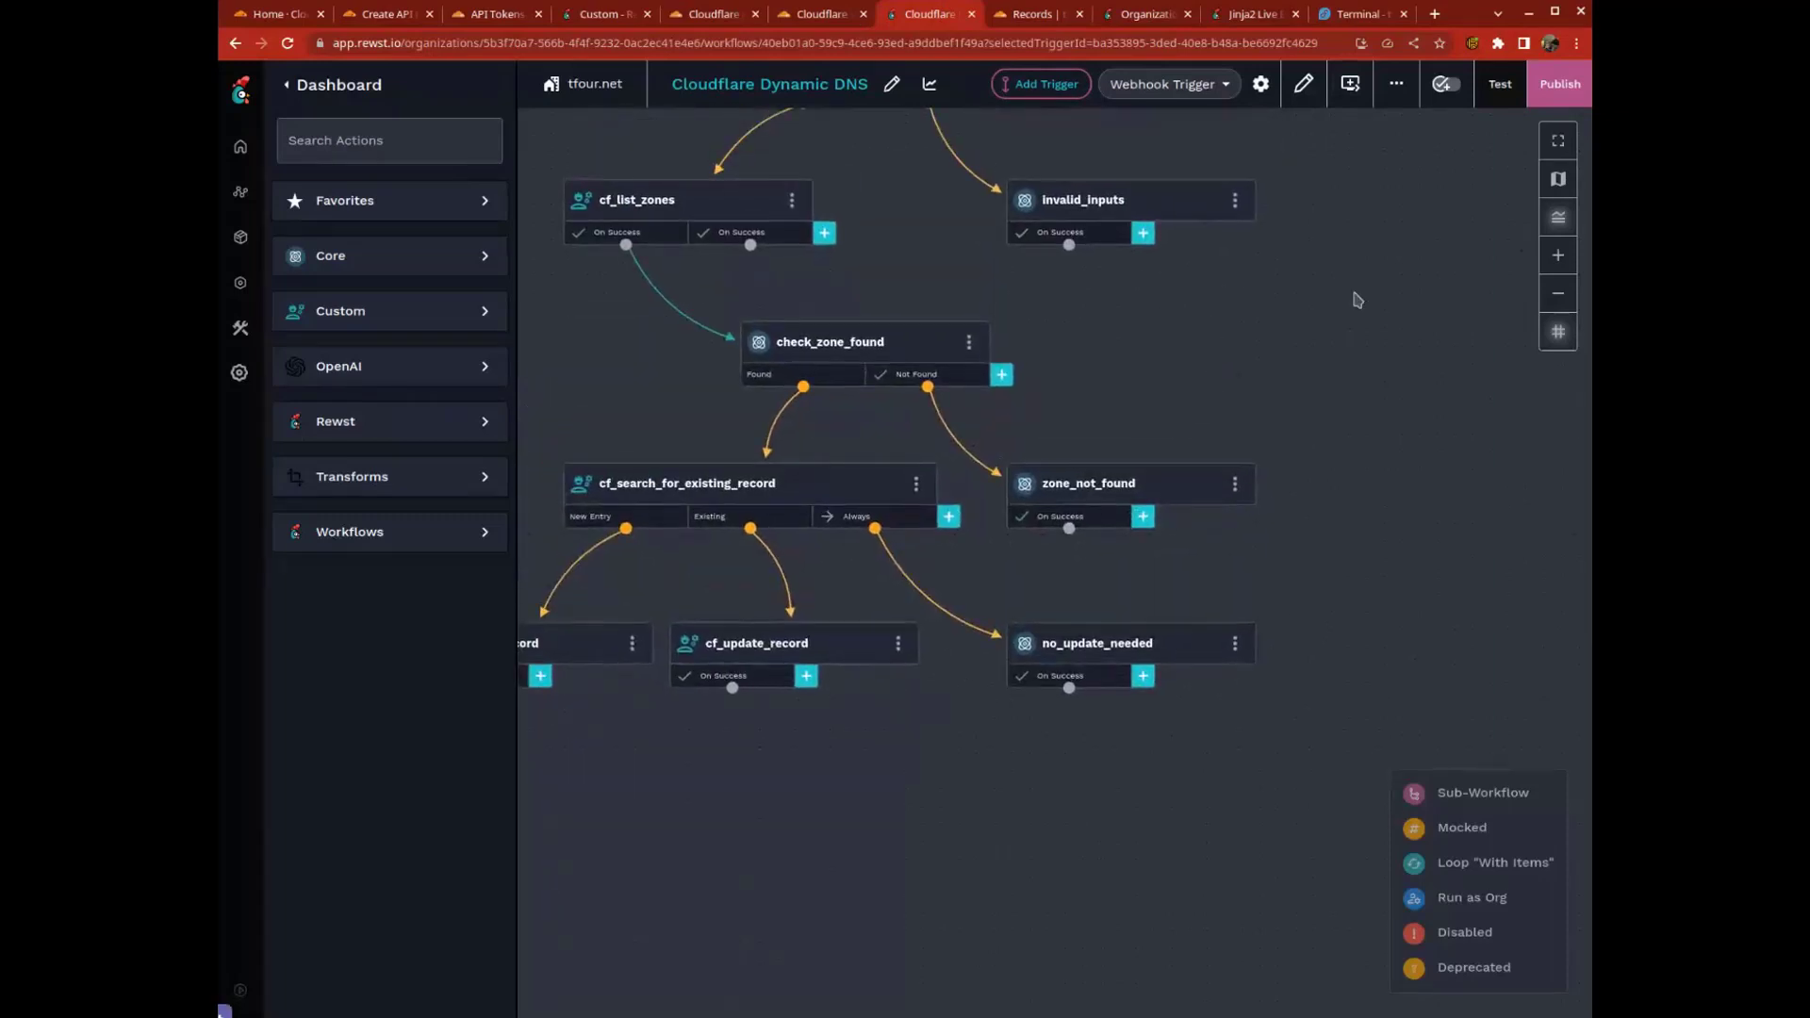
pyautogui.moveTo(1357, 300); pyautogui.dragTo(1359, 484)
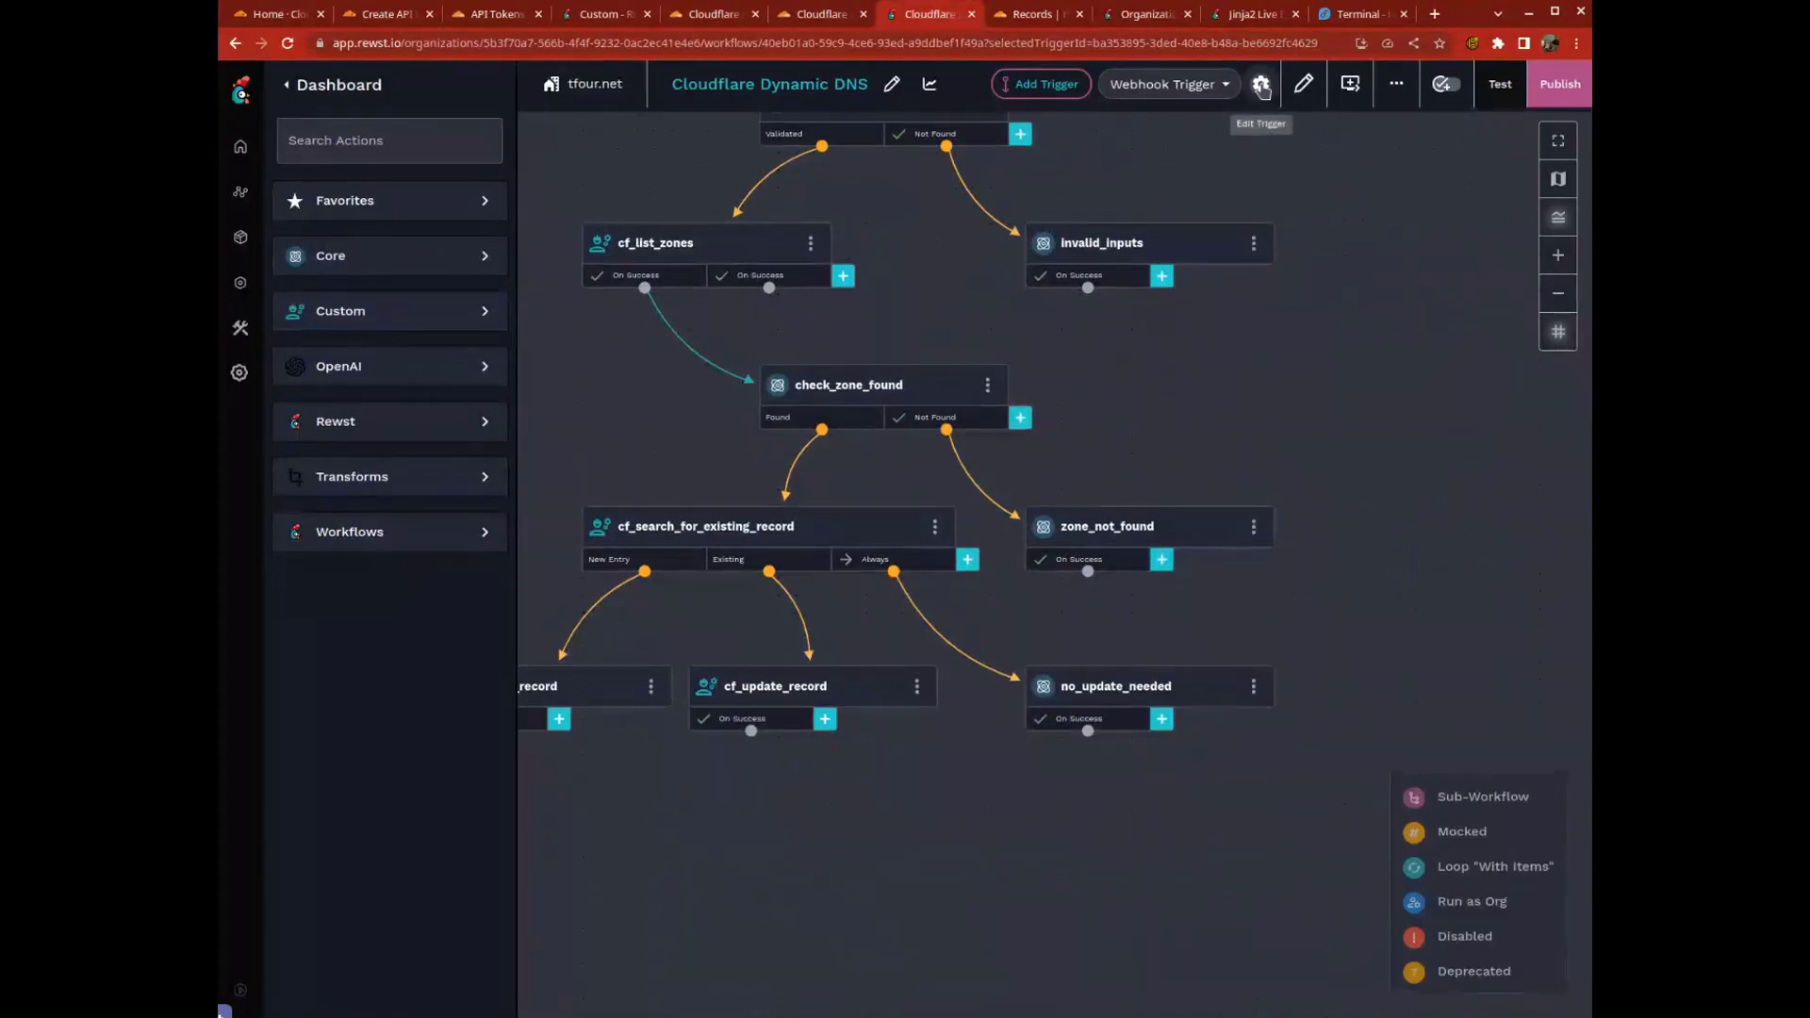
pyautogui.click(1260, 84)
pyautogui.scroll(-3, 1119, 590)
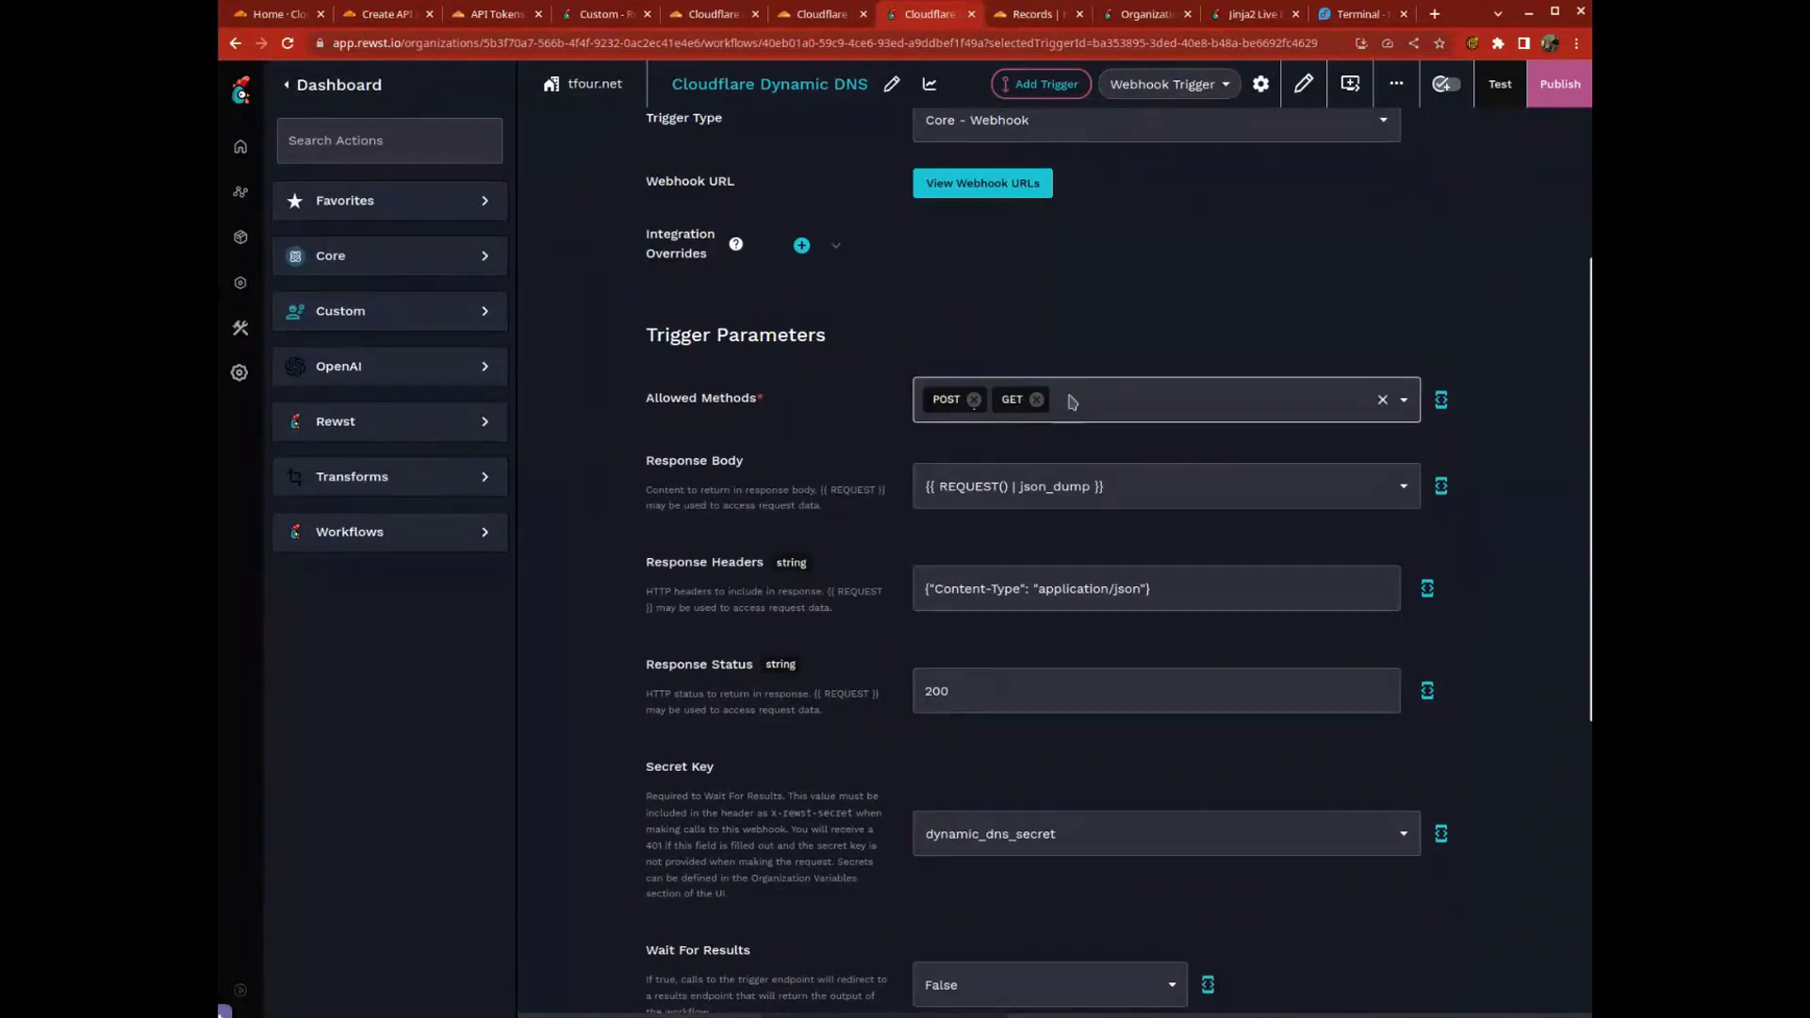
# Step: Locate the trigger's Secret Key, then open Configuration > Organization Variables in a background tab
pyautogui.scroll(2, 1066, 264)
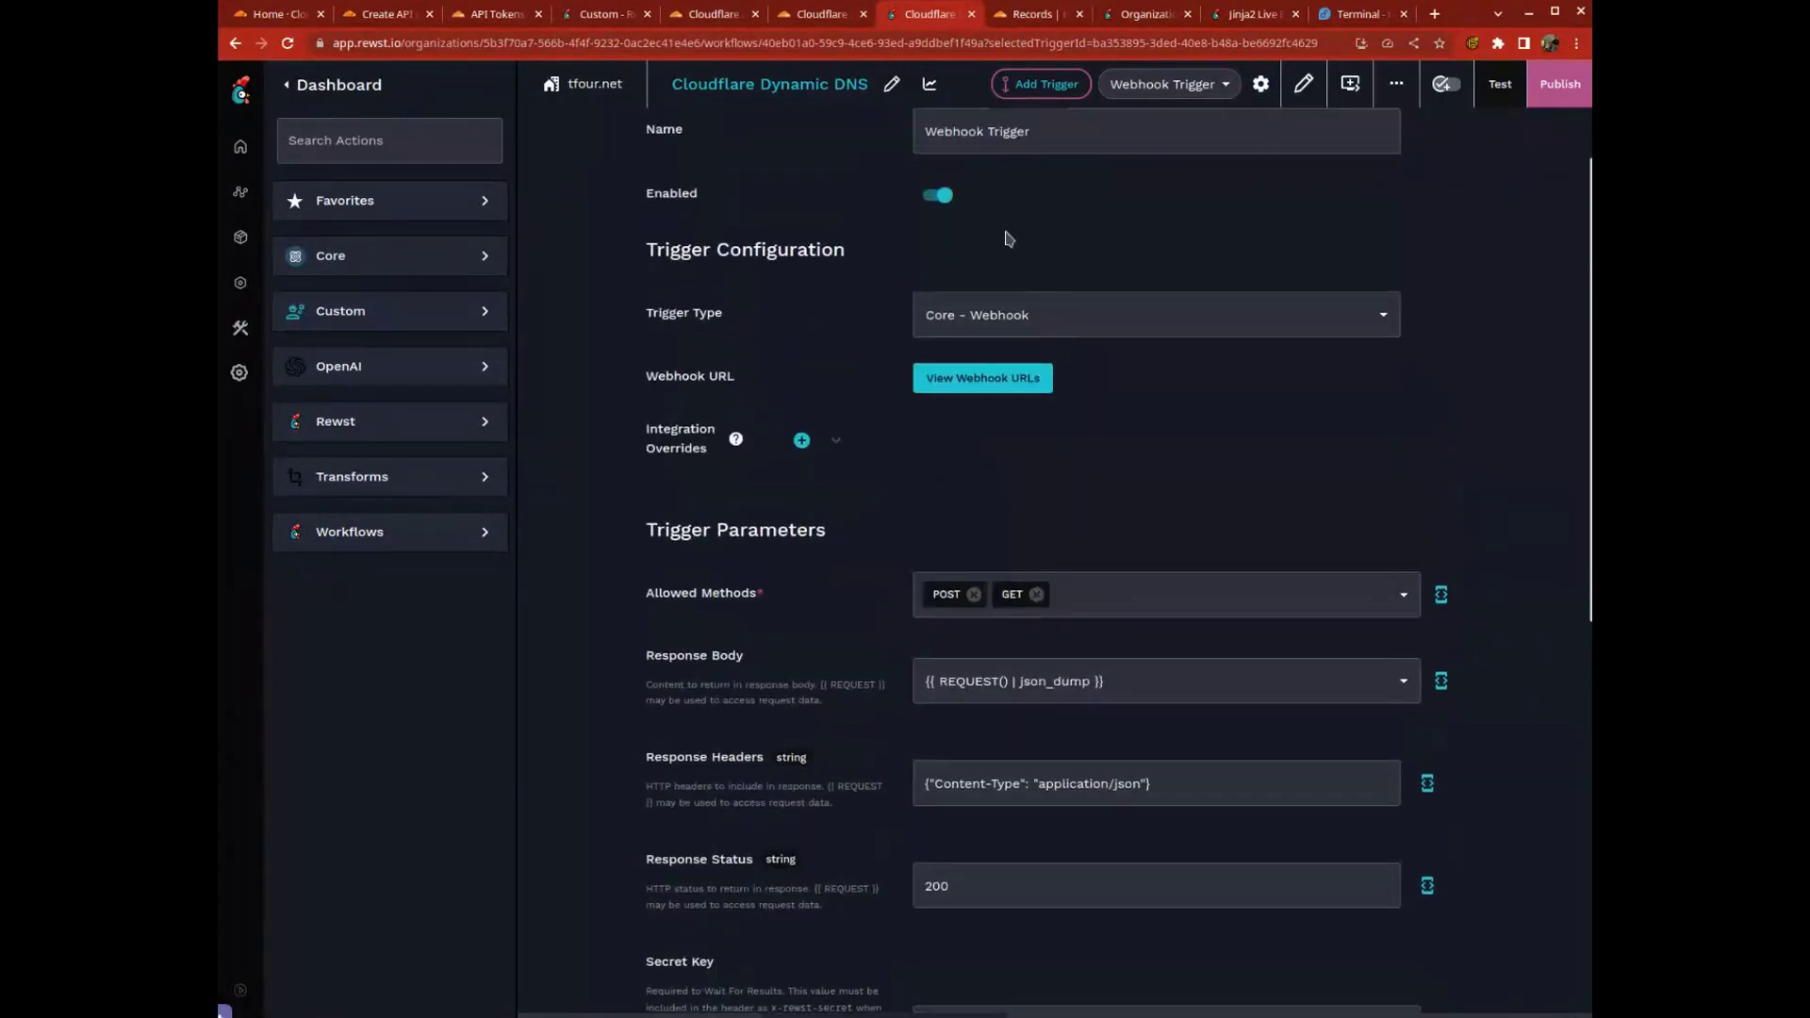
pyautogui.scroll(-3, 1279, 384)
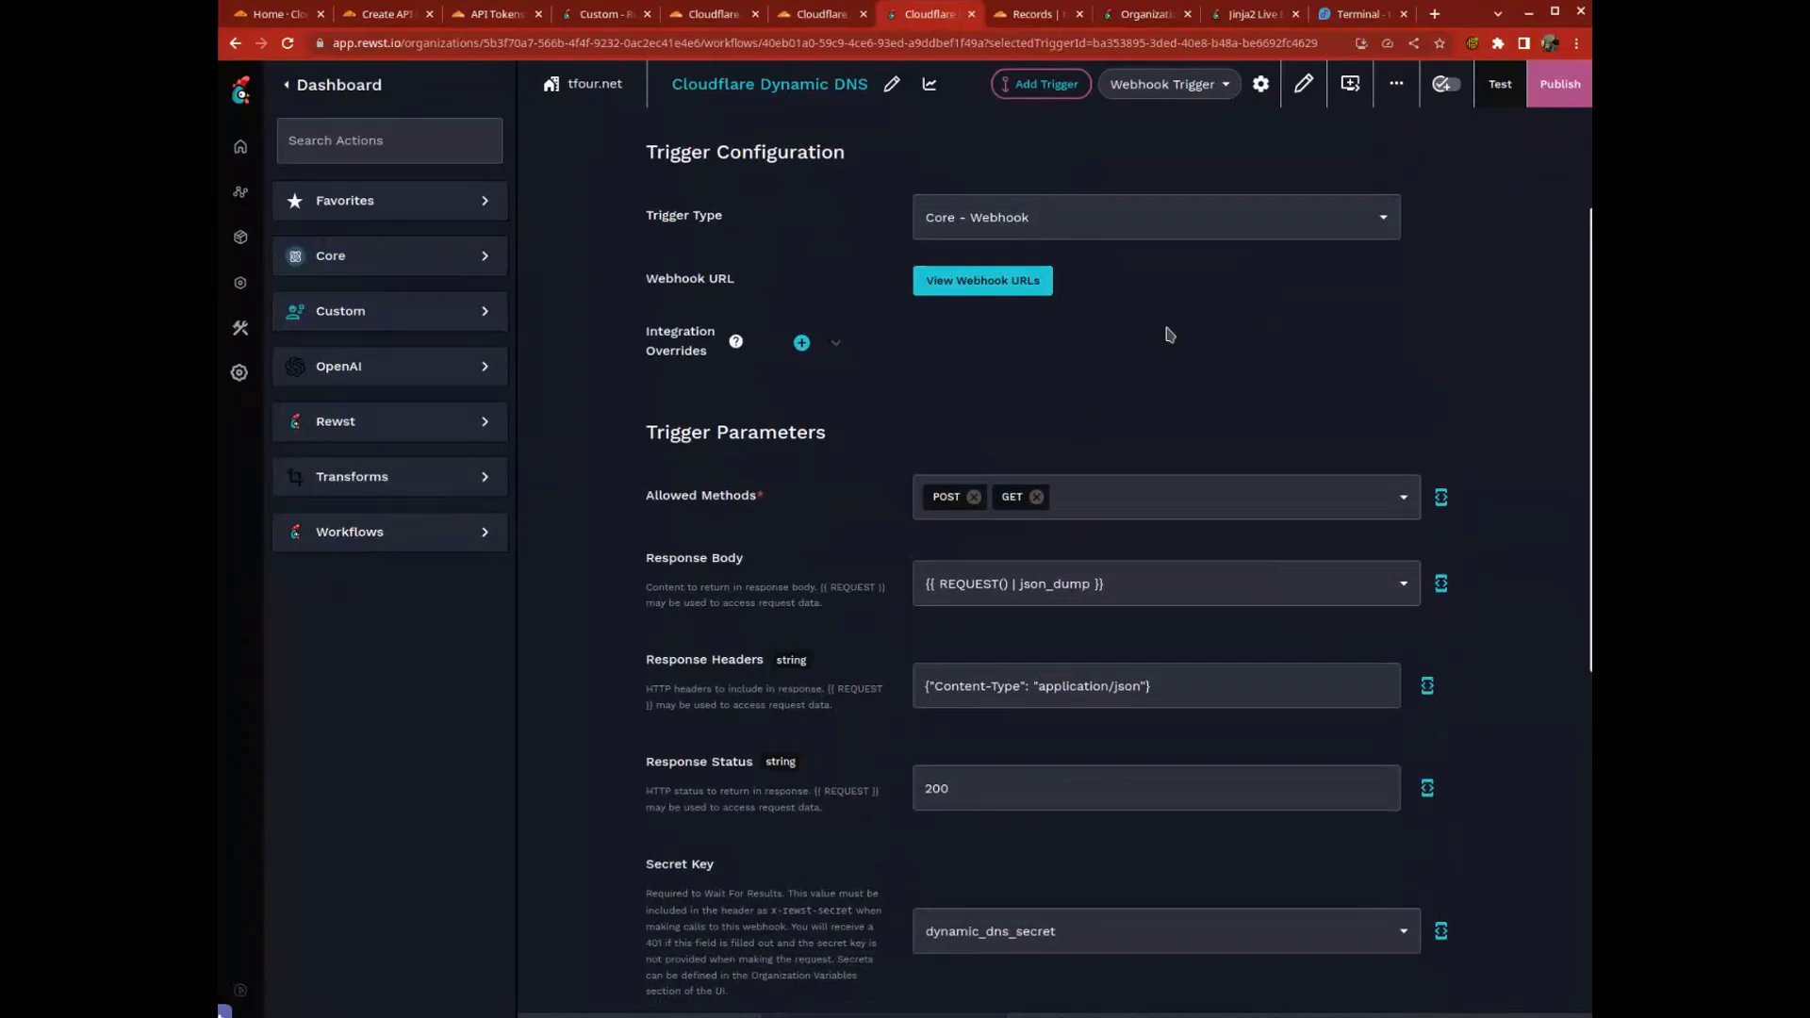
pyautogui.scroll(-1, 1141, 314)
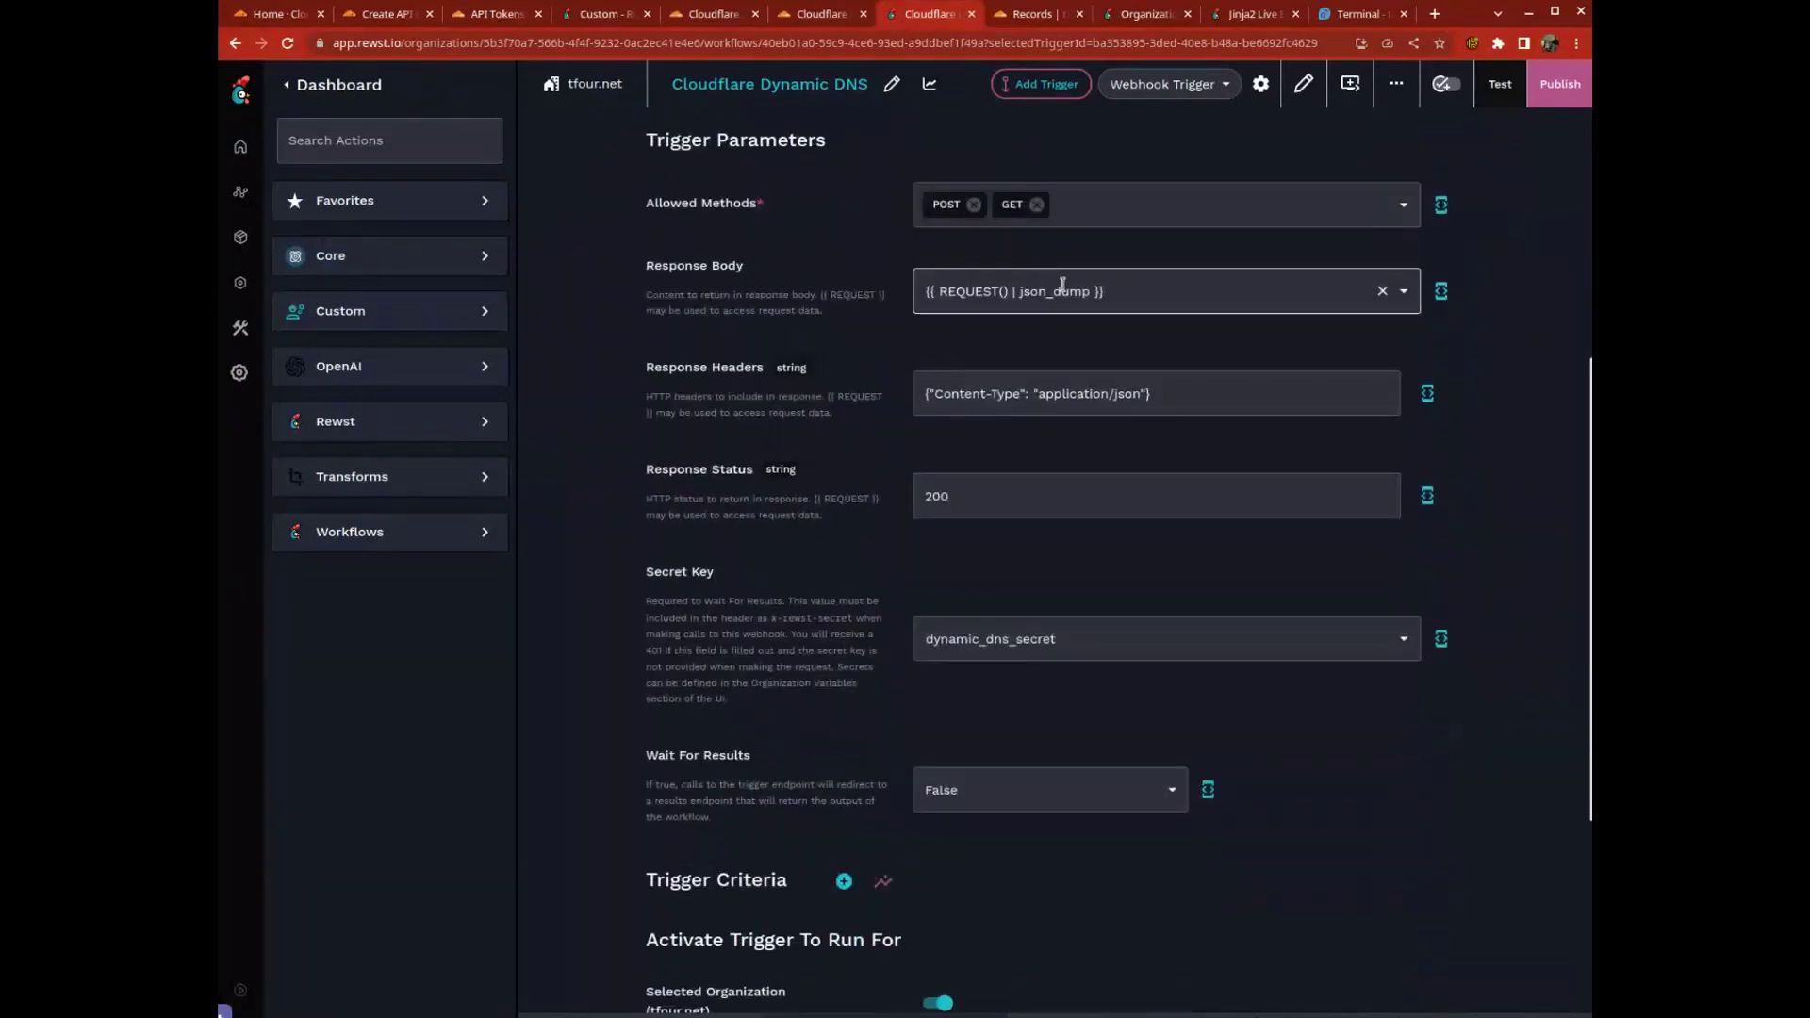
pyautogui.scroll(-1, 1190, 420)
pyautogui.scroll(-1, 1190, 421)
pyautogui.click(1140, 438)
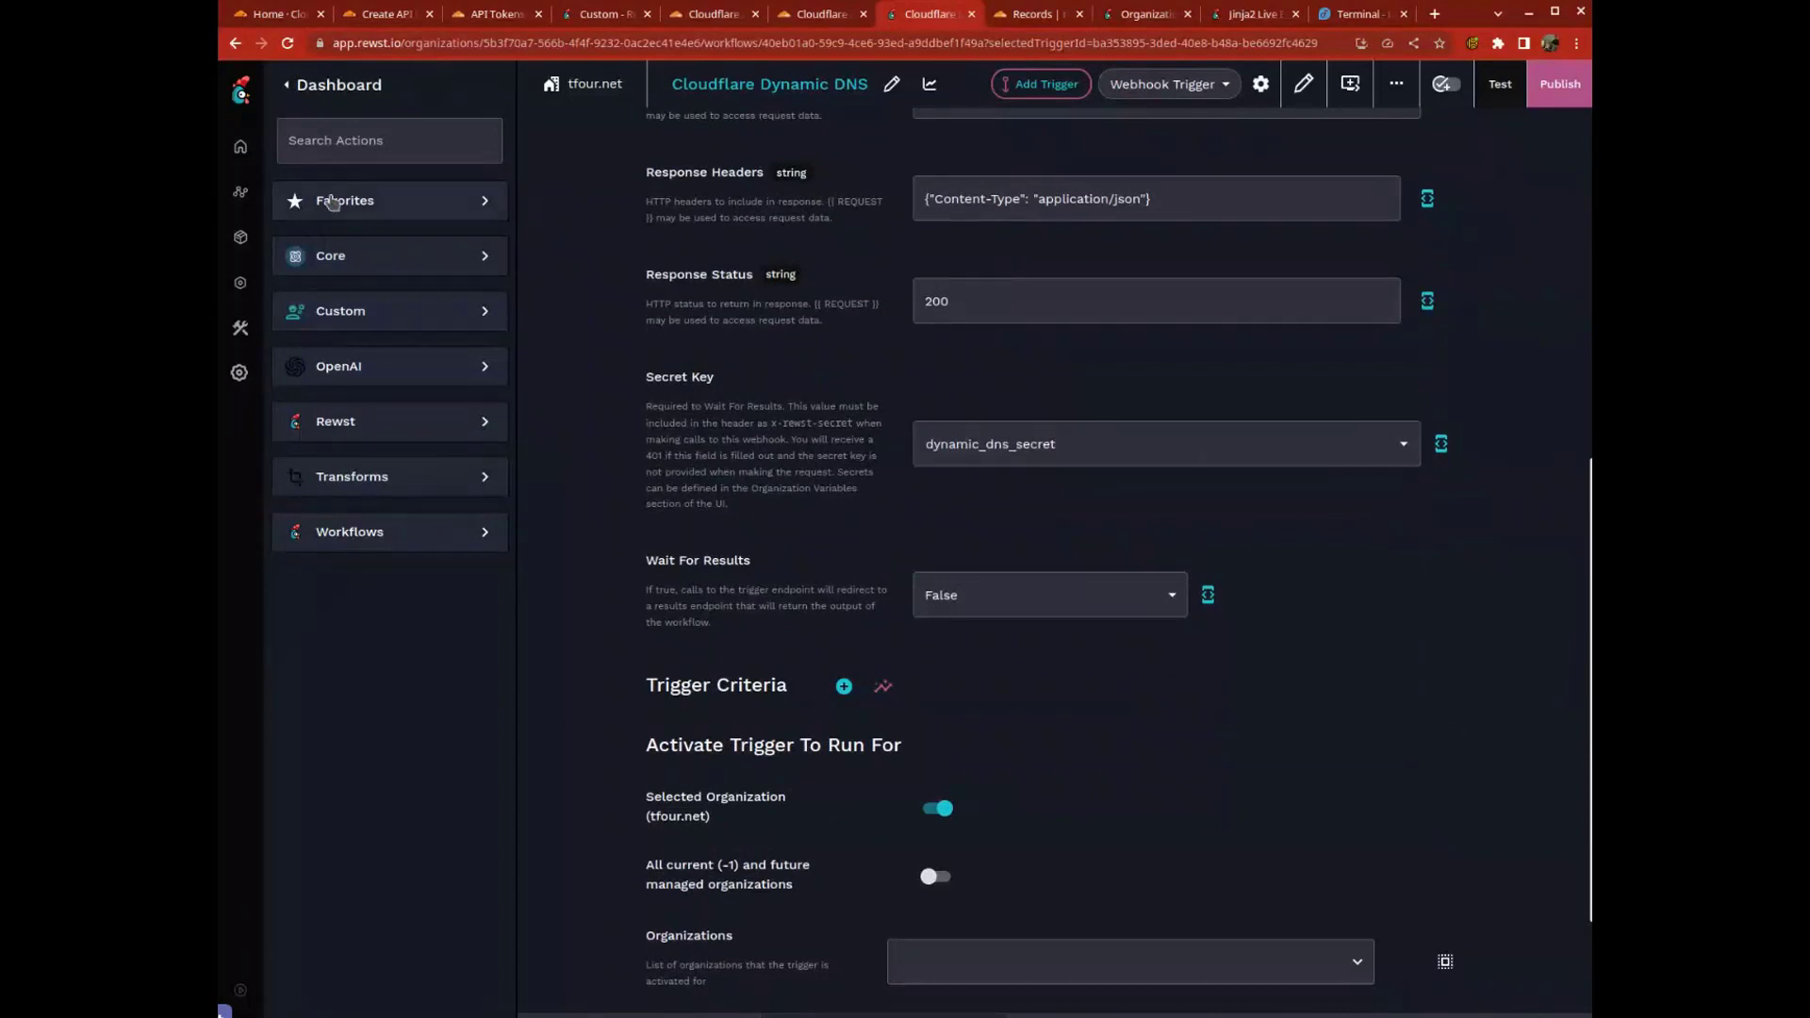
pyautogui.click(240, 282)
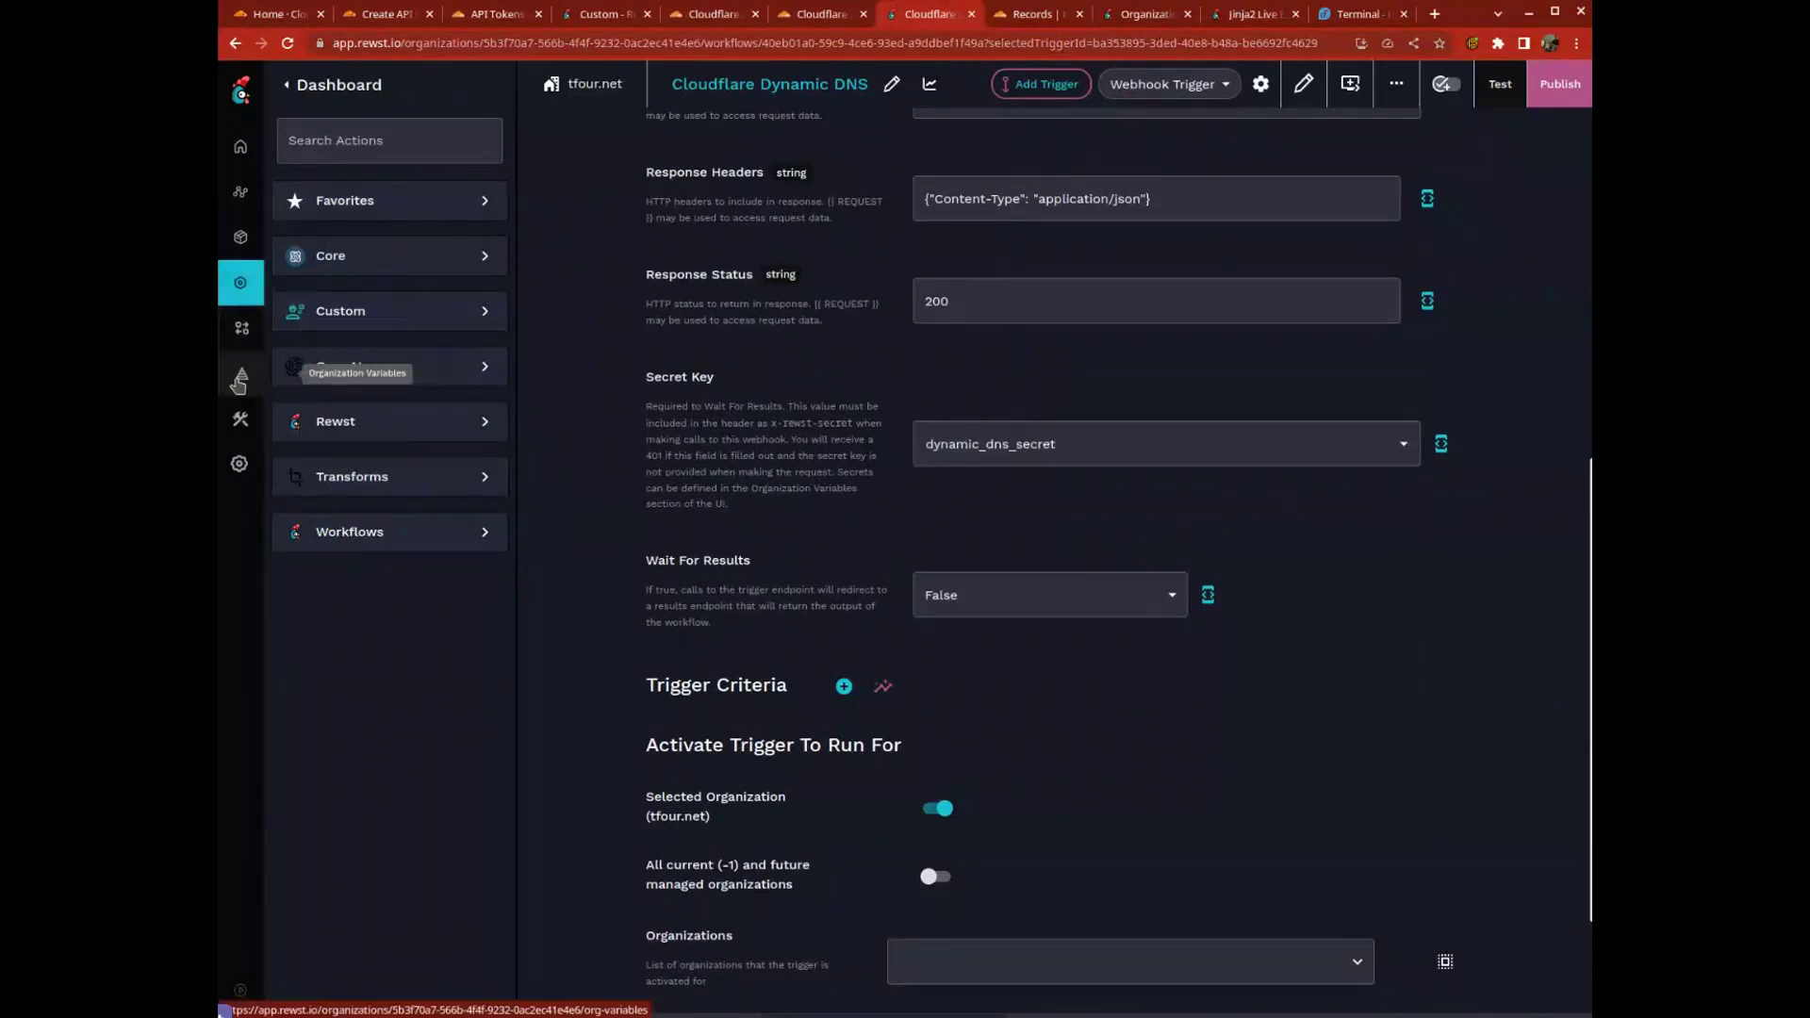
pyautogui.middleClick(241, 374)
pyautogui.click(964, 14)
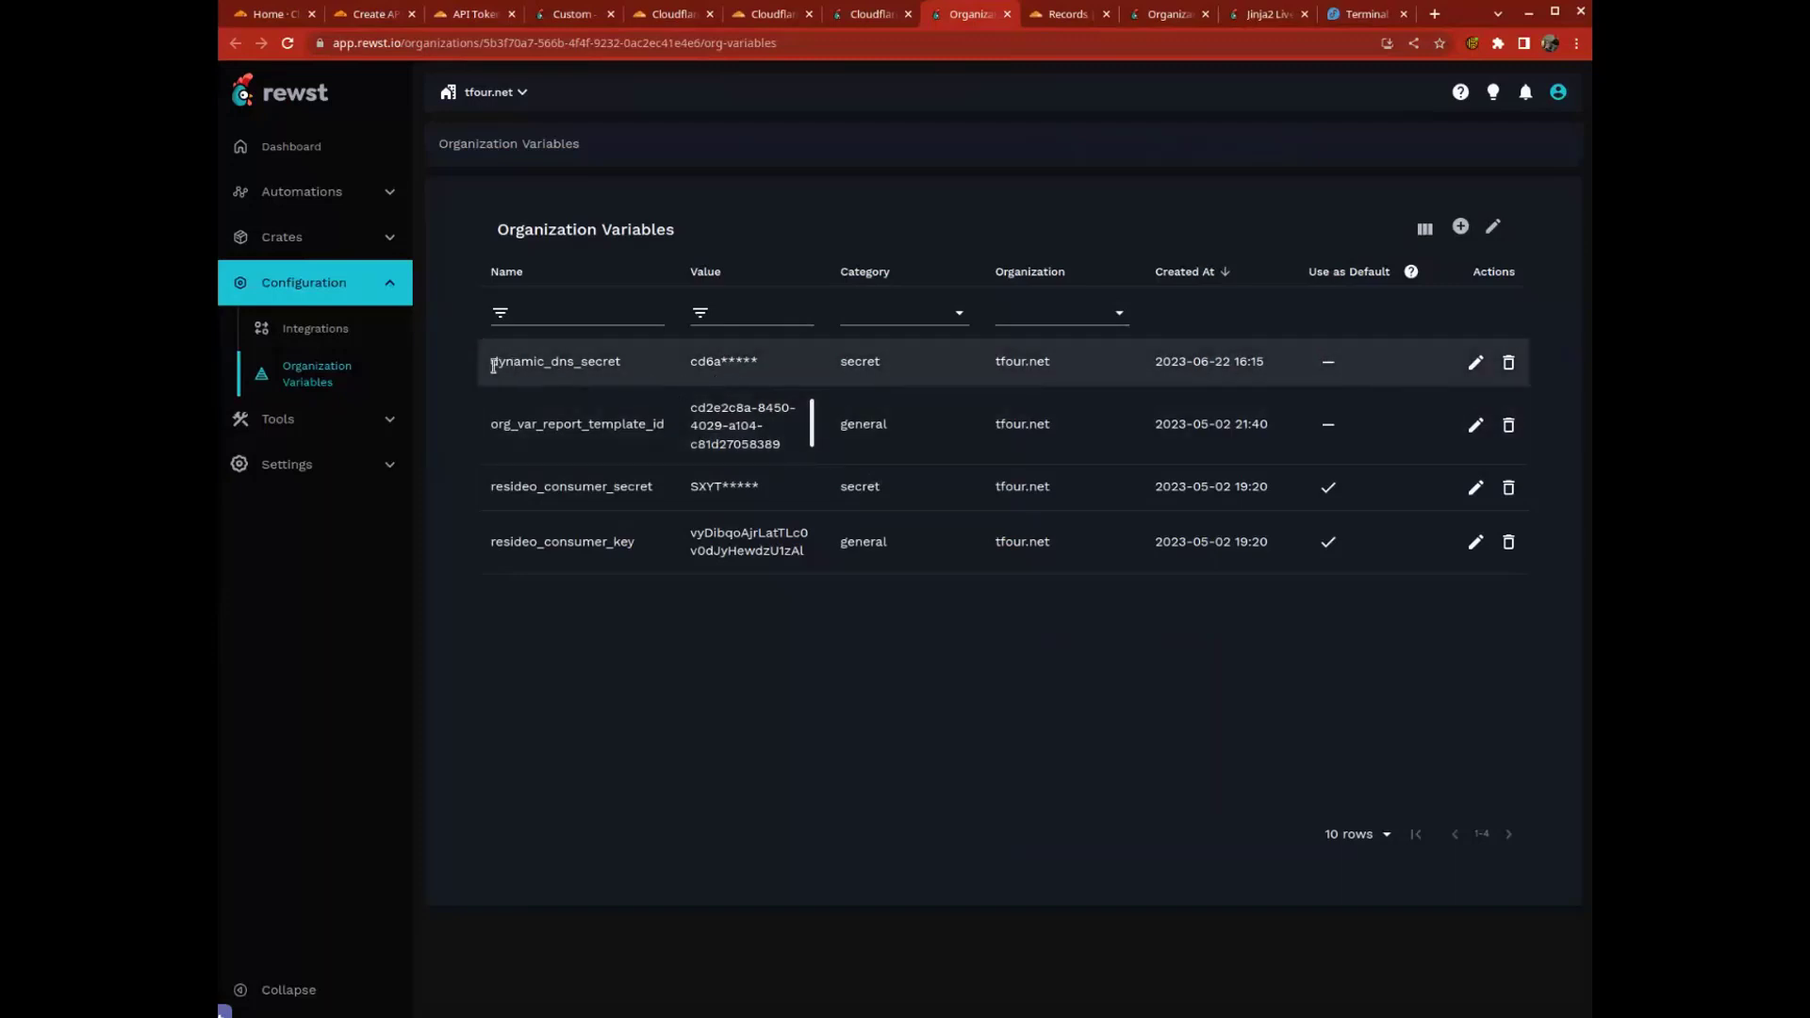
pyautogui.moveTo(491, 366); pyautogui.dragTo(622, 363)
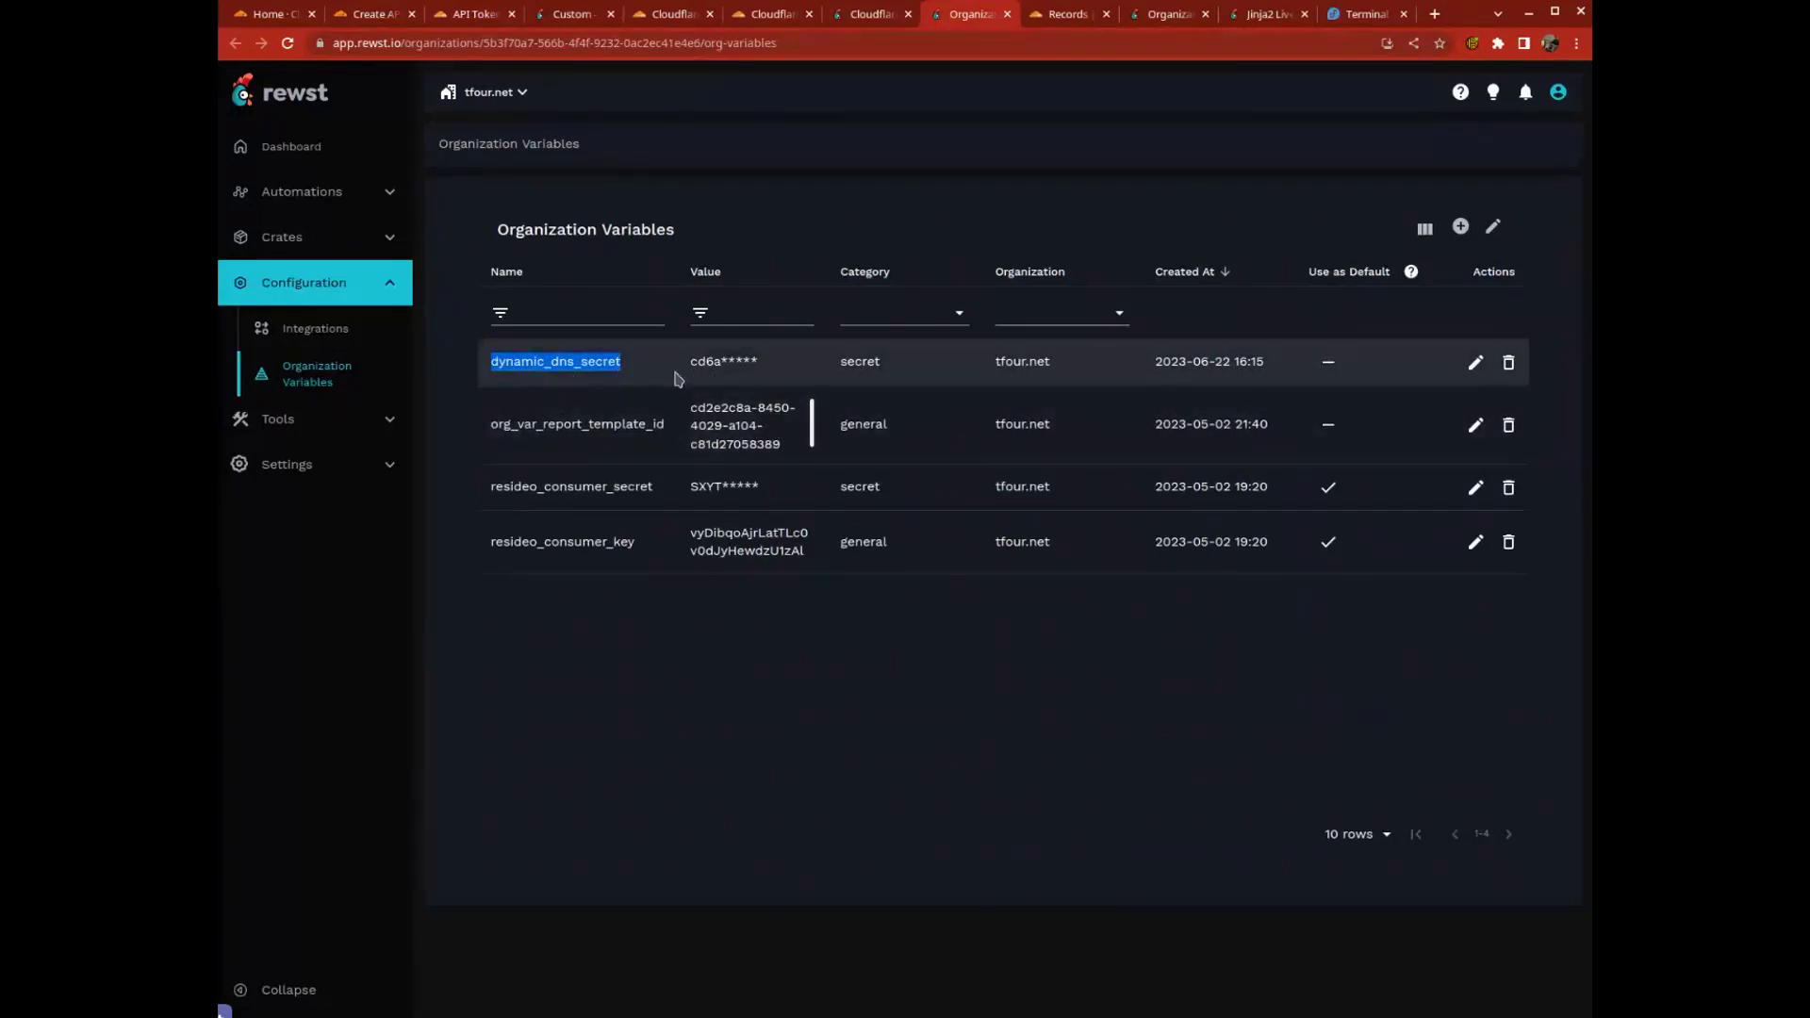
pyautogui.doubleClick(704, 361)
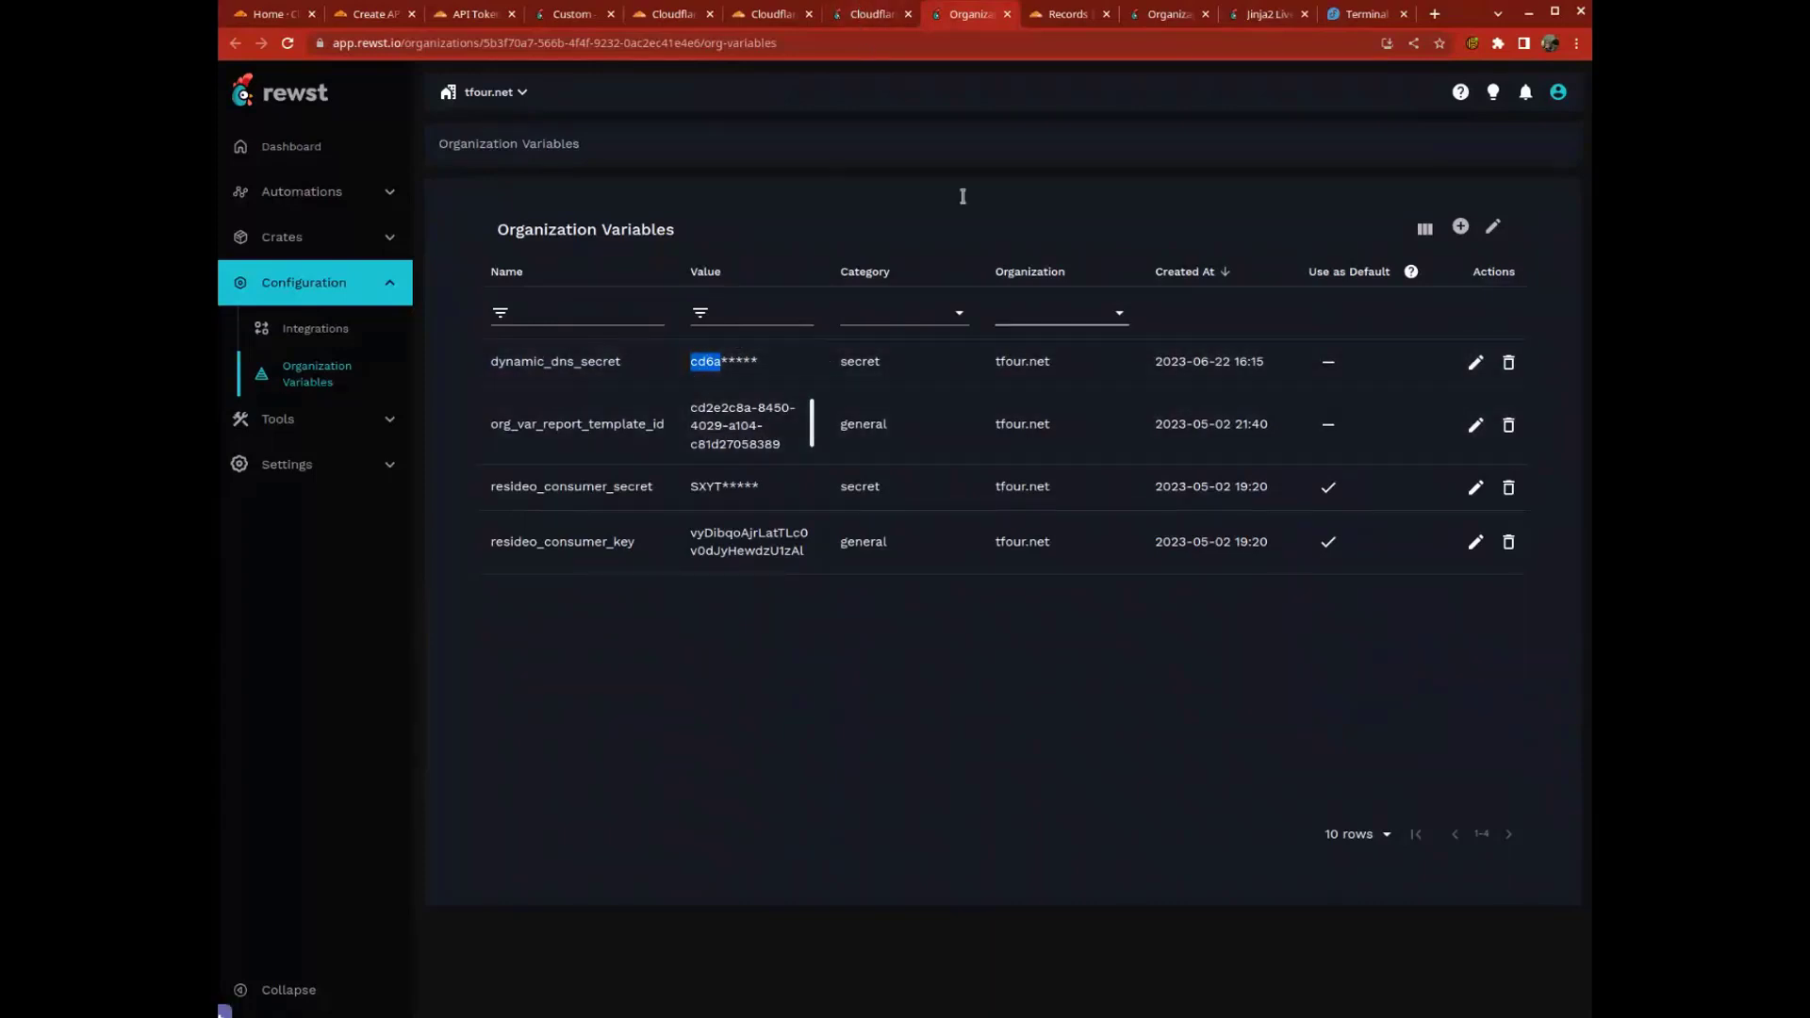
pyautogui.click(863, 14)
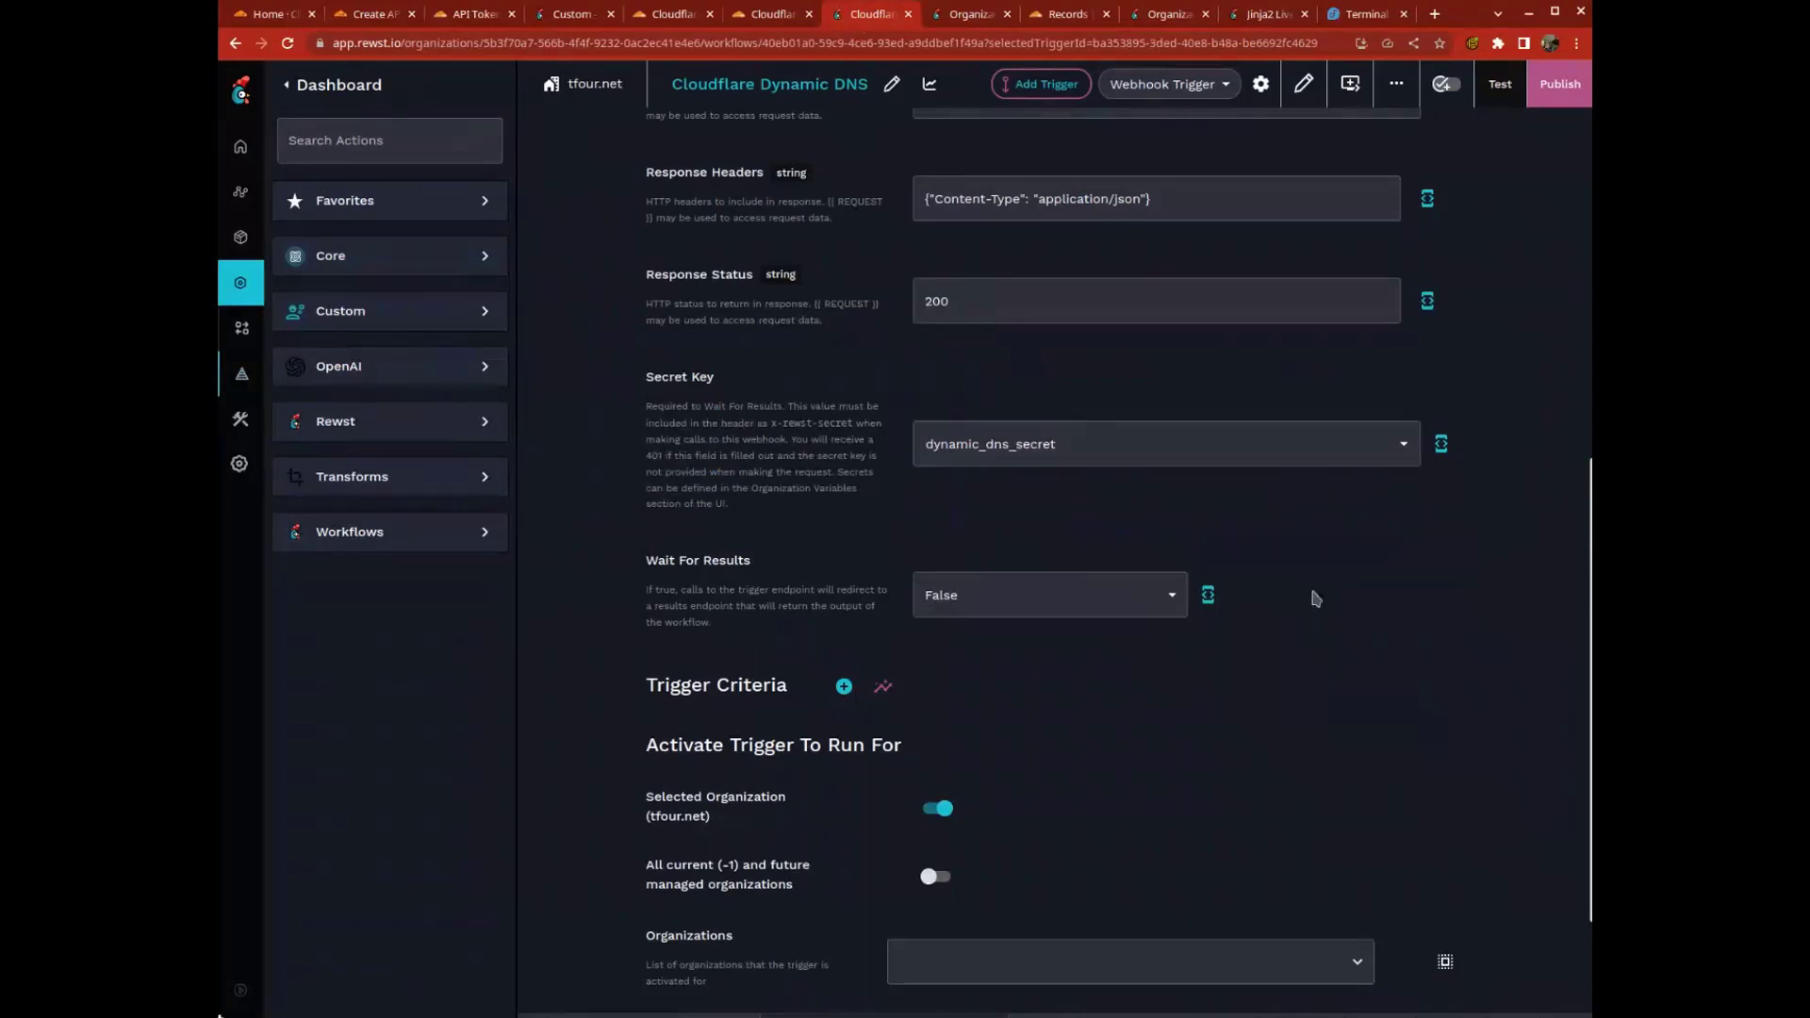
pyautogui.scroll(-2, 1301, 634)
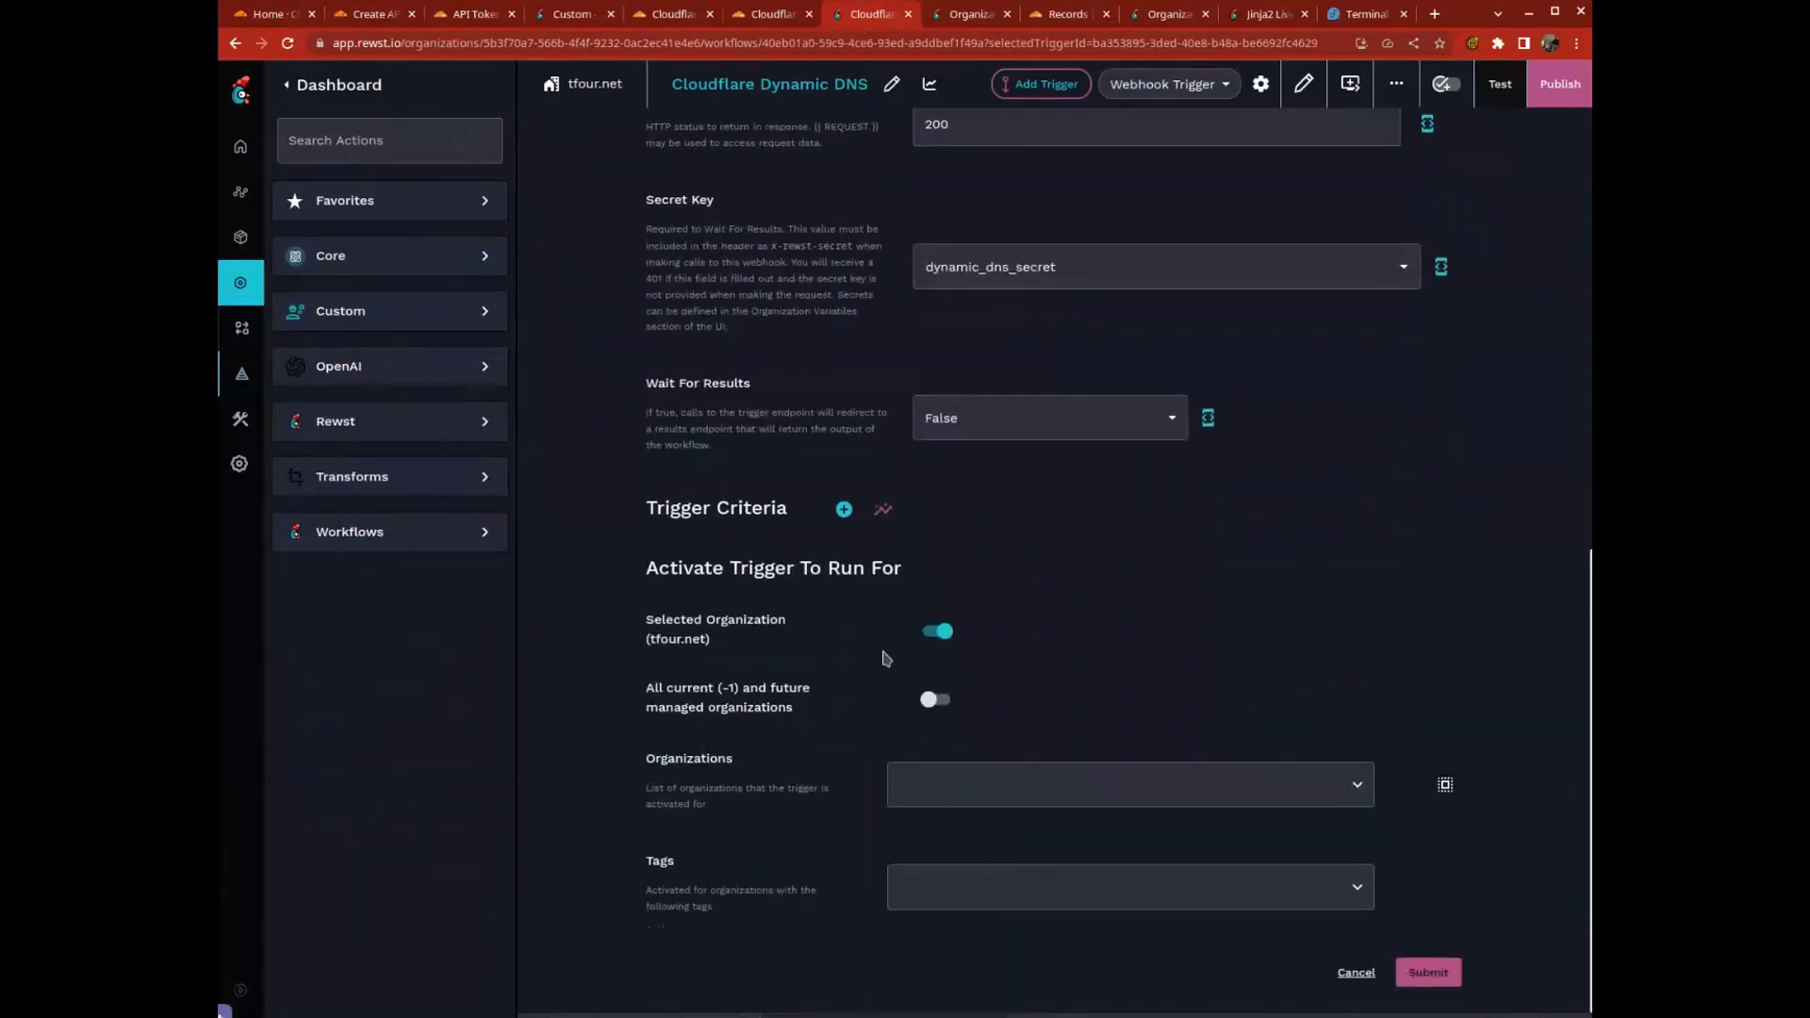
pyautogui.scroll(8, 1226, 754)
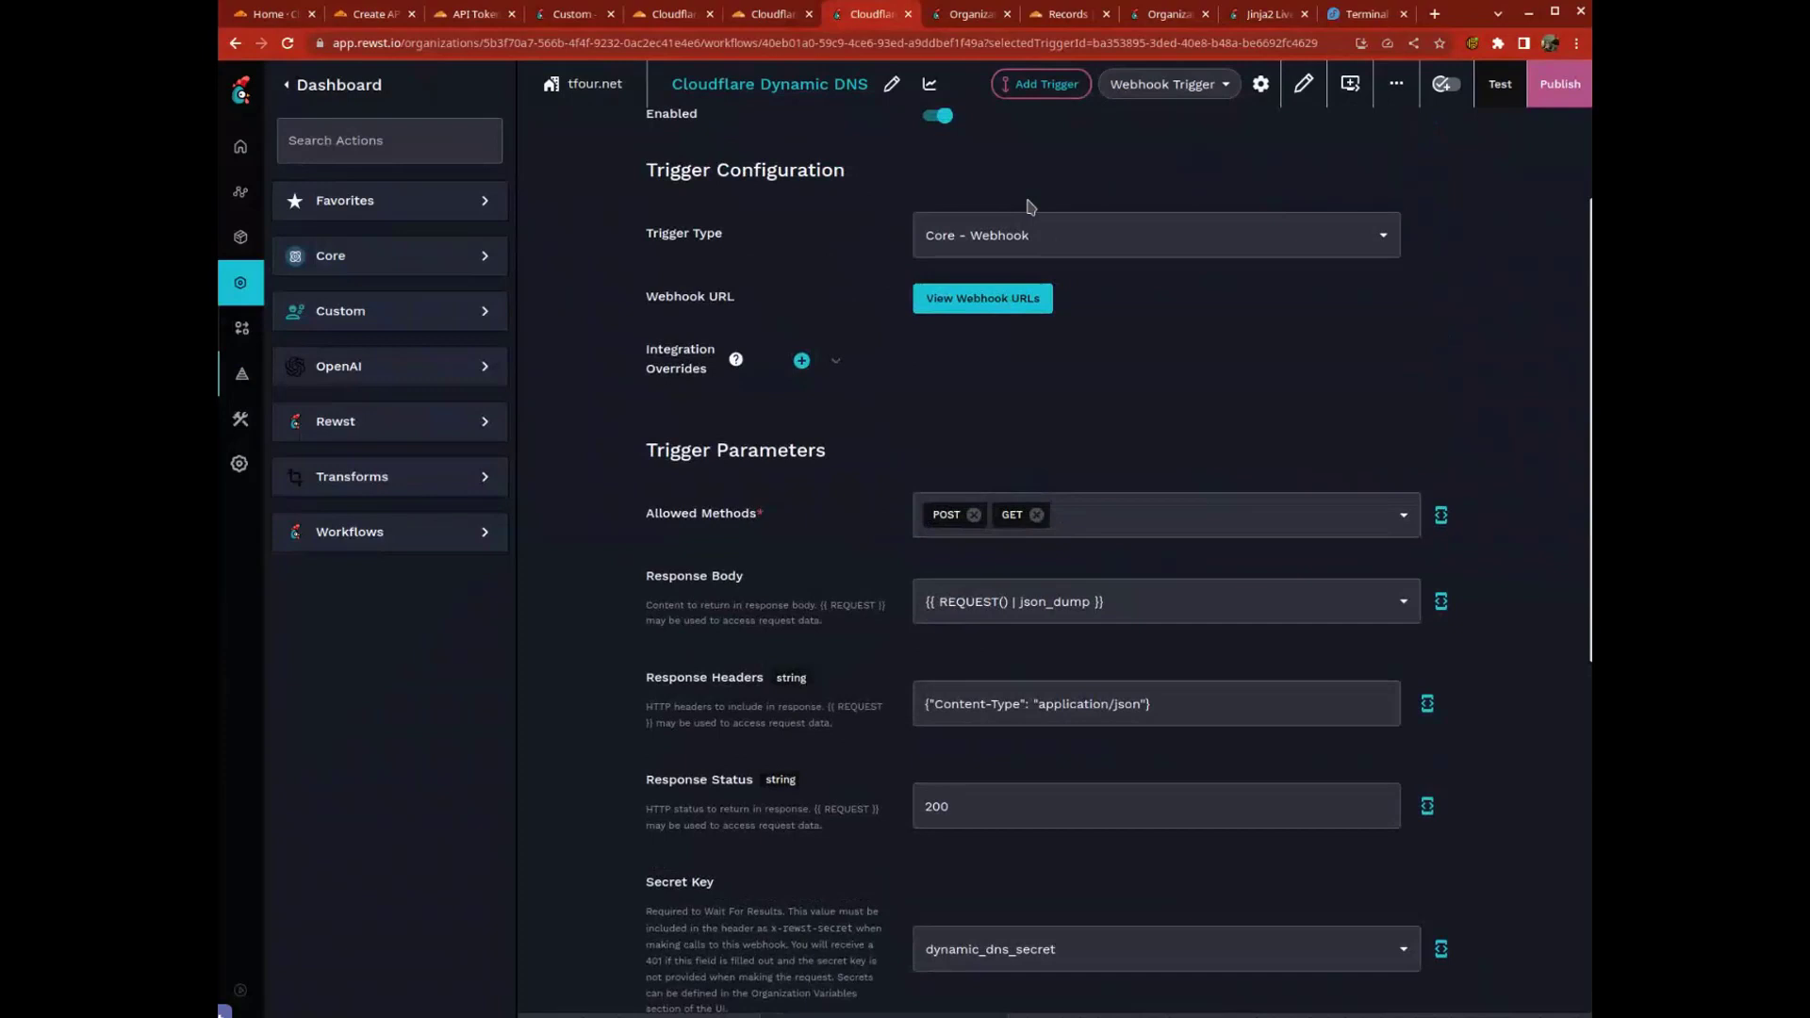
pyautogui.scroll(-2, 999, 389)
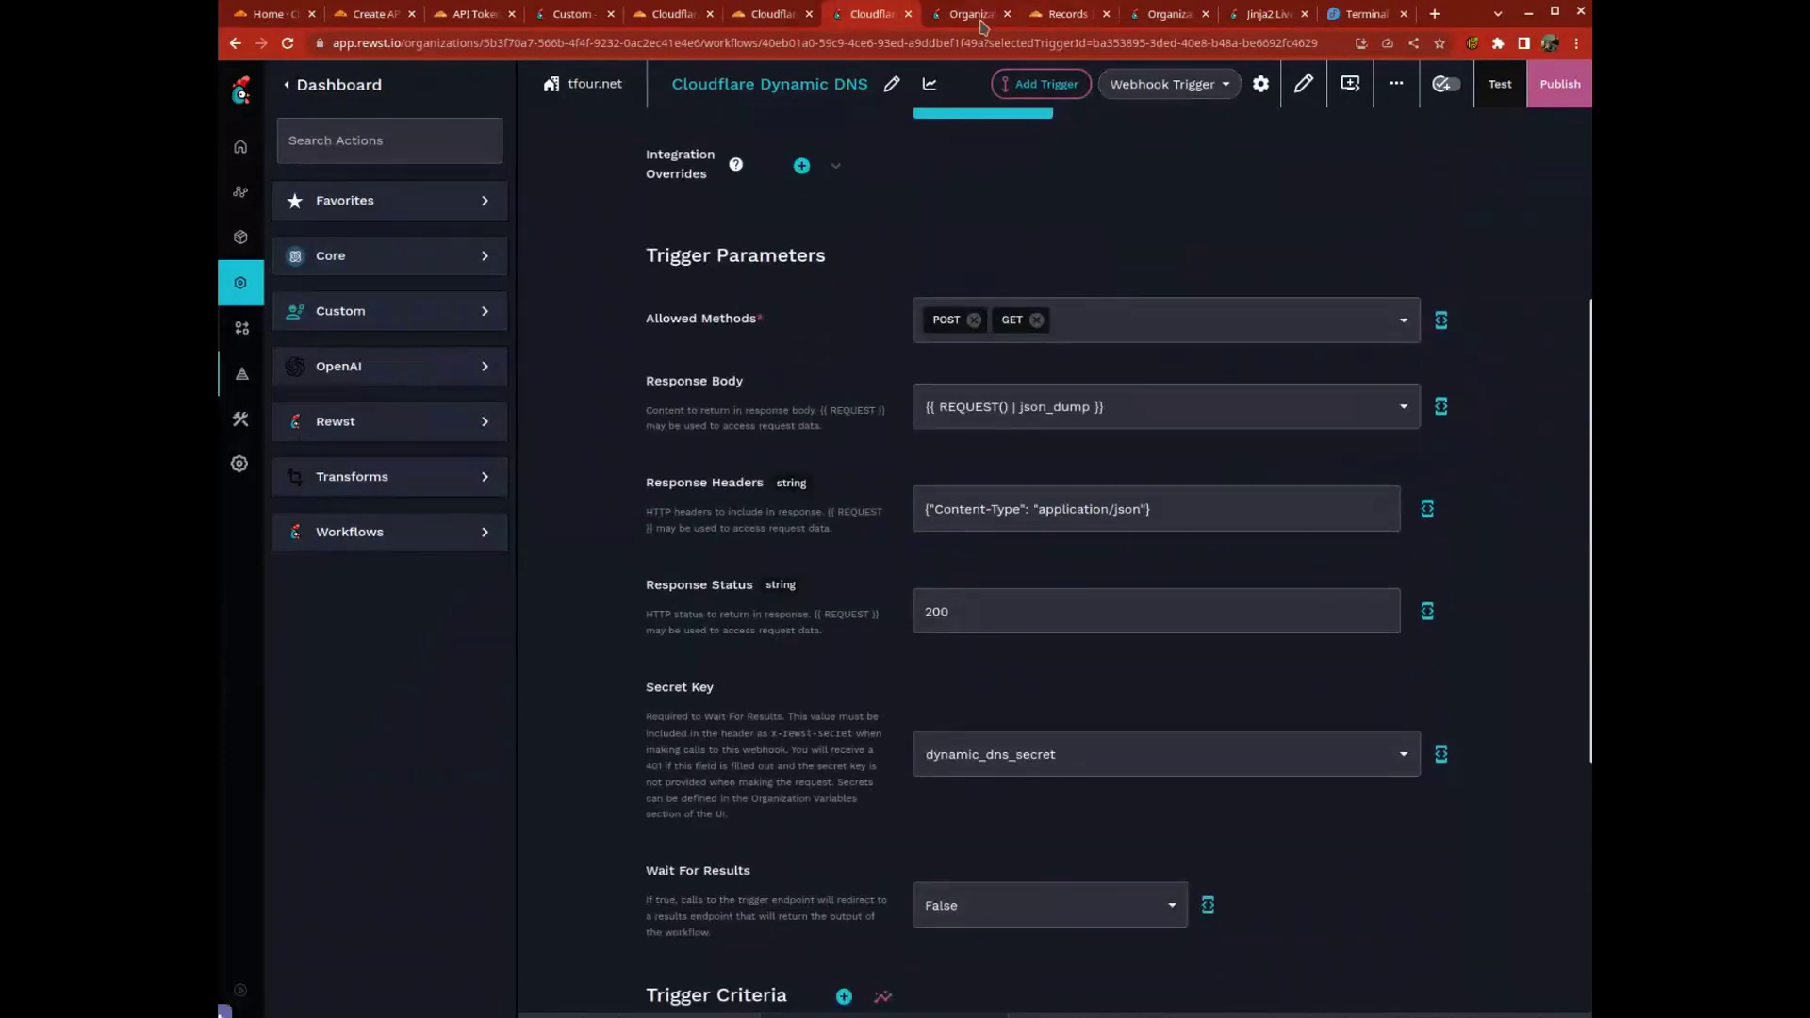
# Step: Show the curl script in the terminal, highlighting the secret value and the rewst_url and fqdn lines
pyautogui.click(1368, 15)
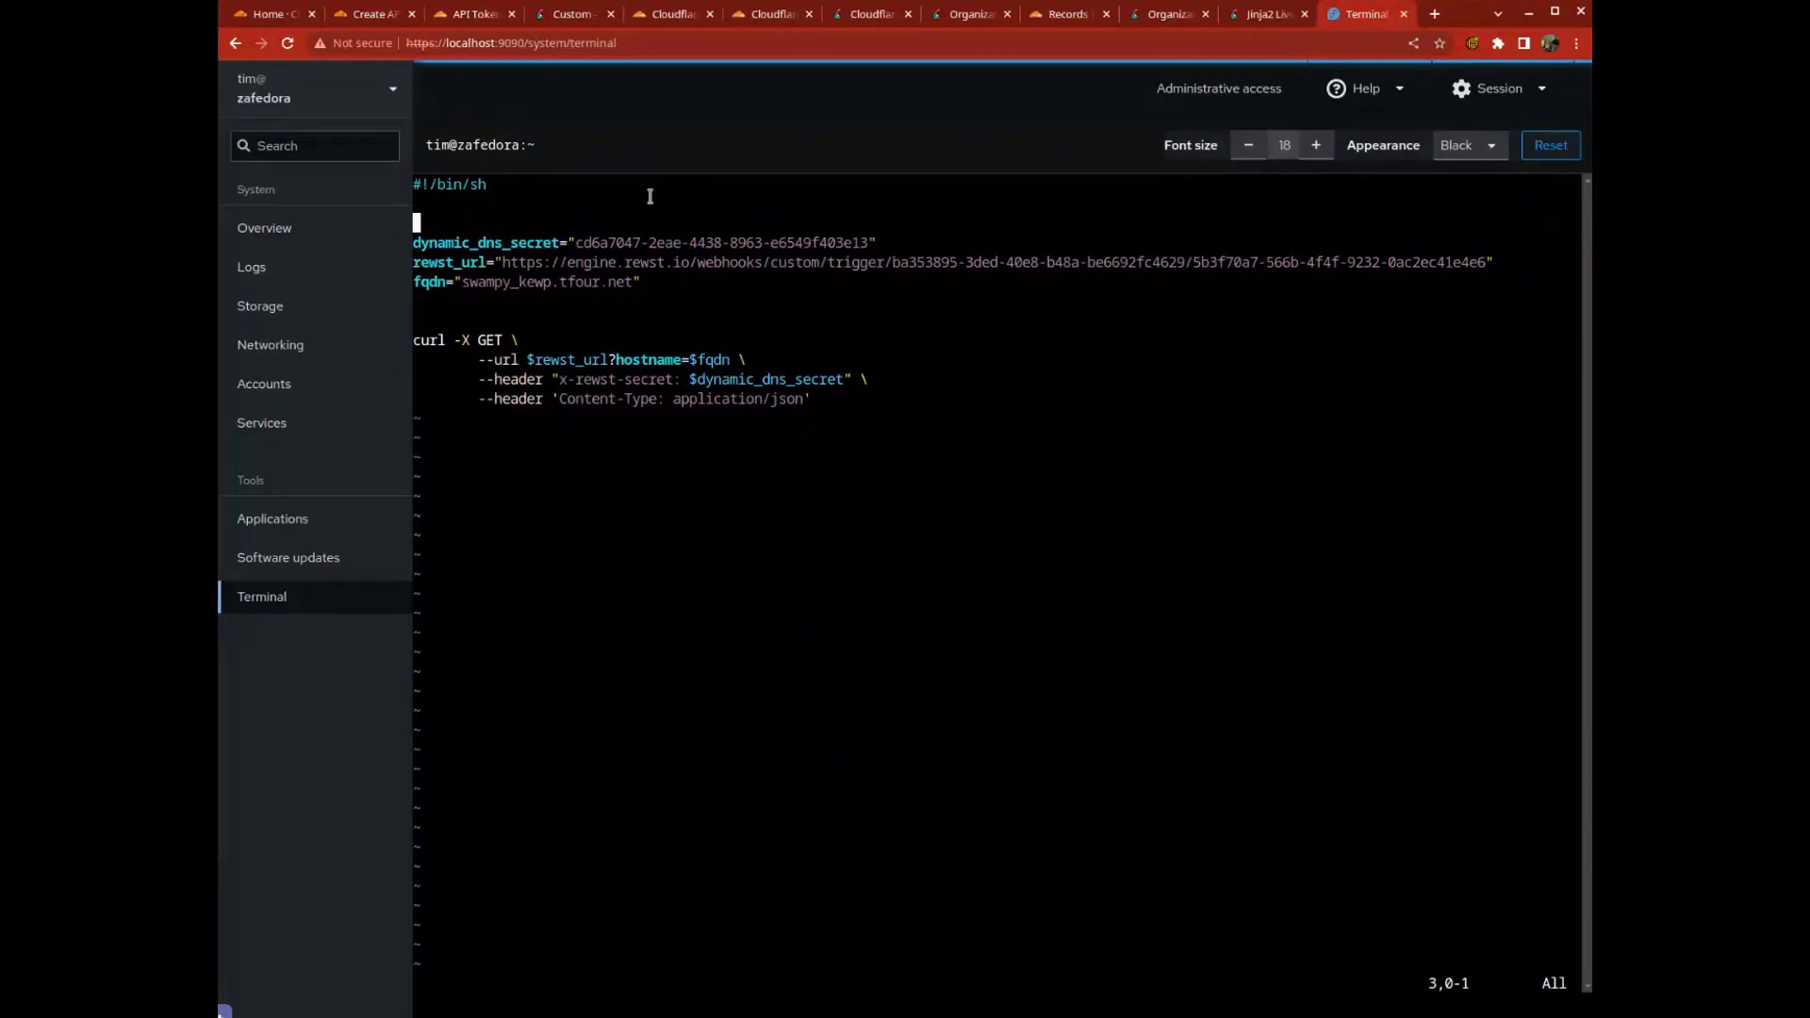
pyautogui.moveTo(579, 238); pyautogui.dragTo(872, 242)
pyautogui.click(1084, 352)
pyautogui.moveTo(628, 263); pyautogui.dragTo(1345, 282)
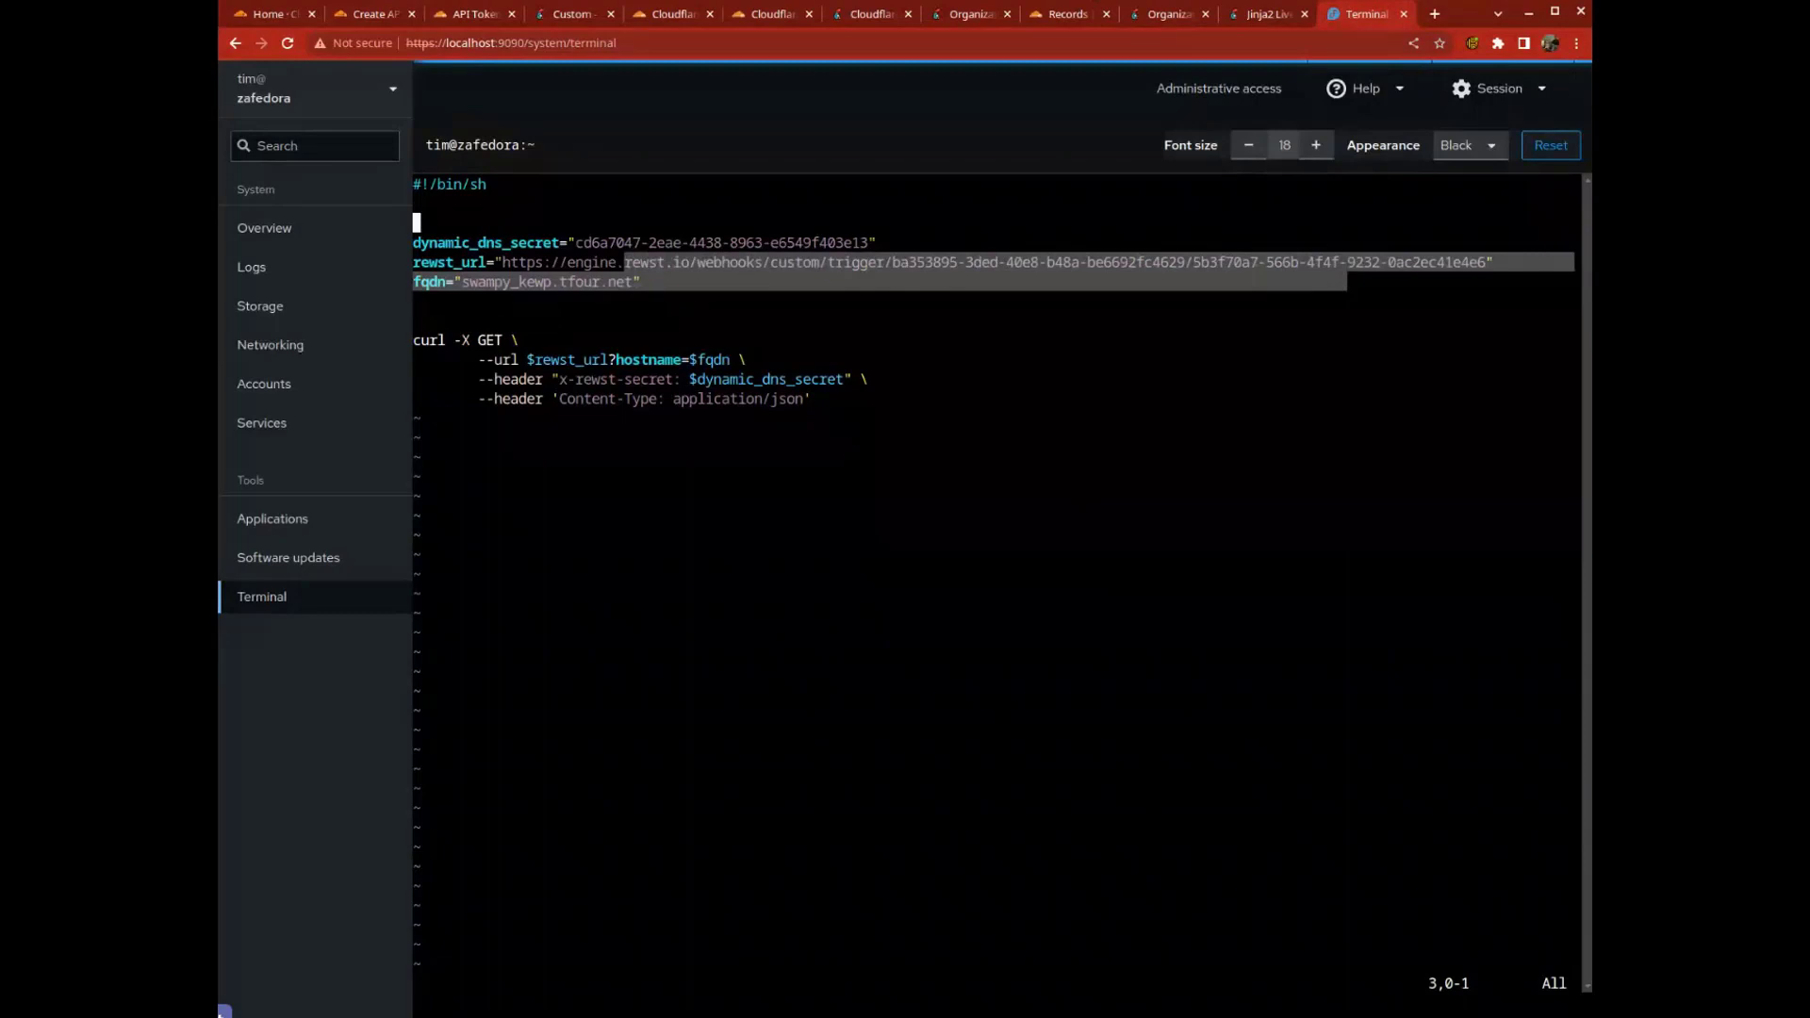
# Step: Compare the trigger's webhook URLs and the dynamic_dns_secret variable, then return to the terminal script
pyautogui.click(952, 18)
pyautogui.click(886, 19)
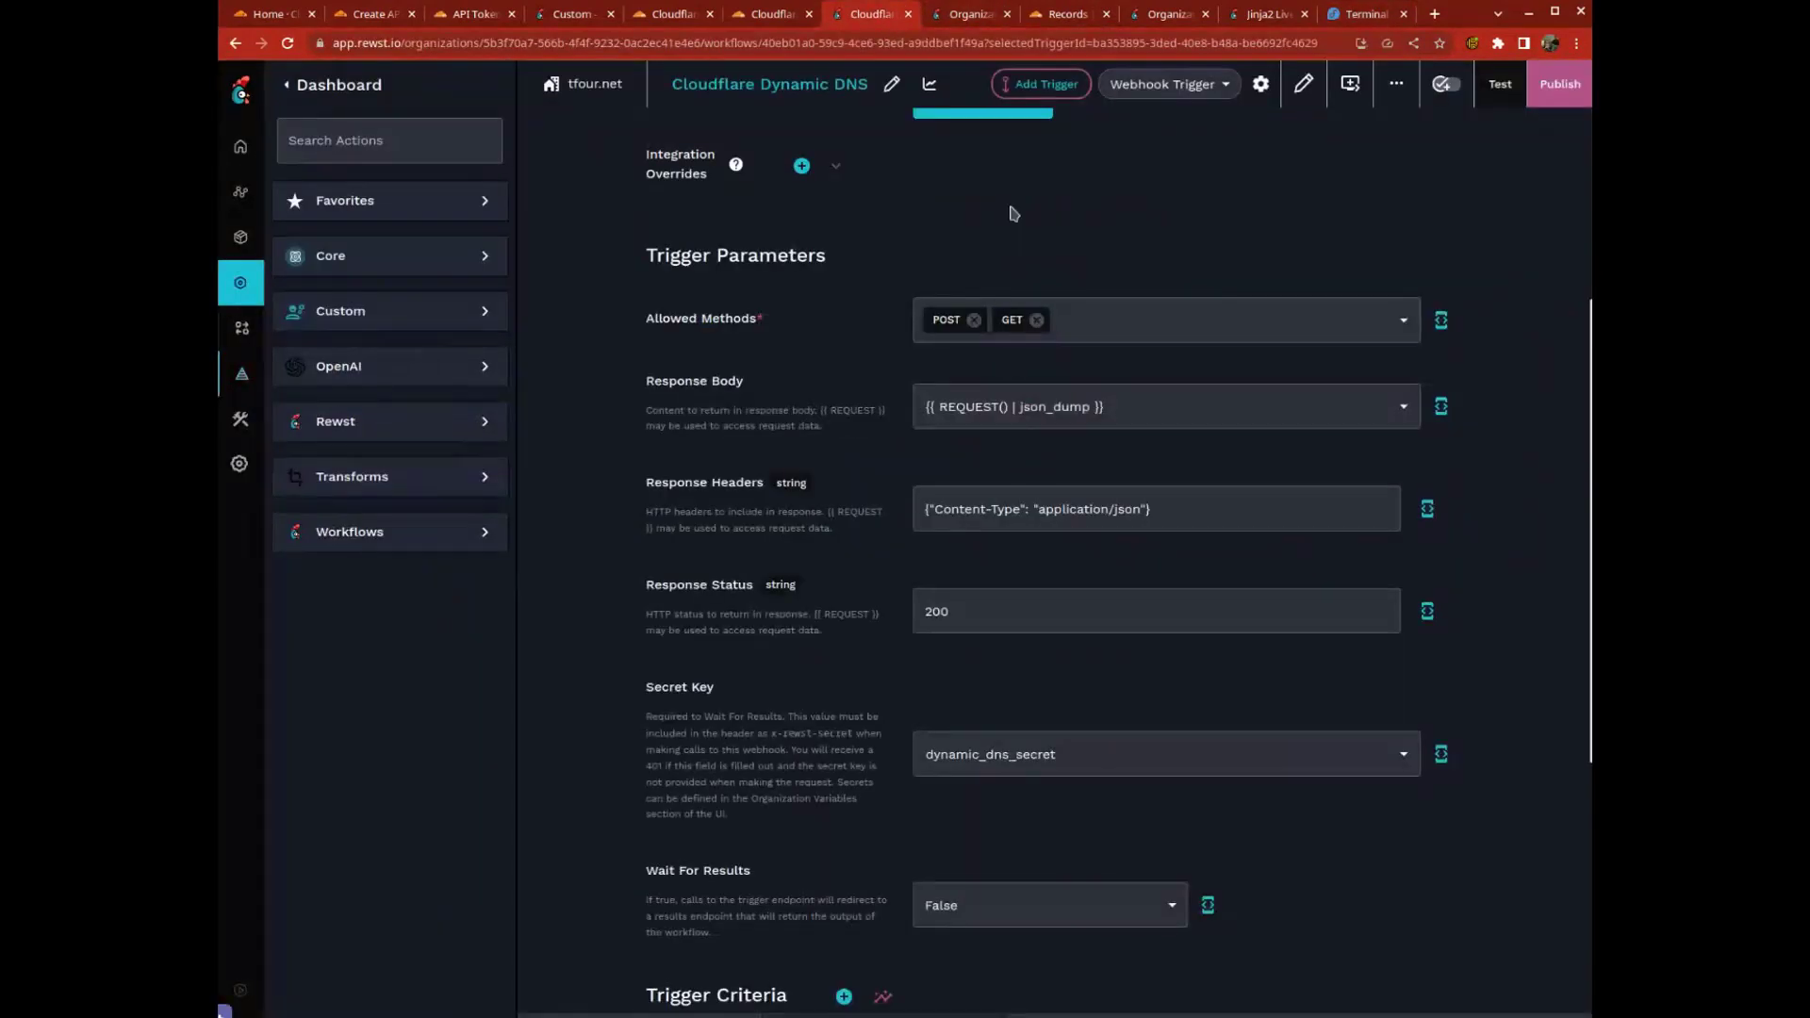
pyautogui.scroll(3, 1046, 328)
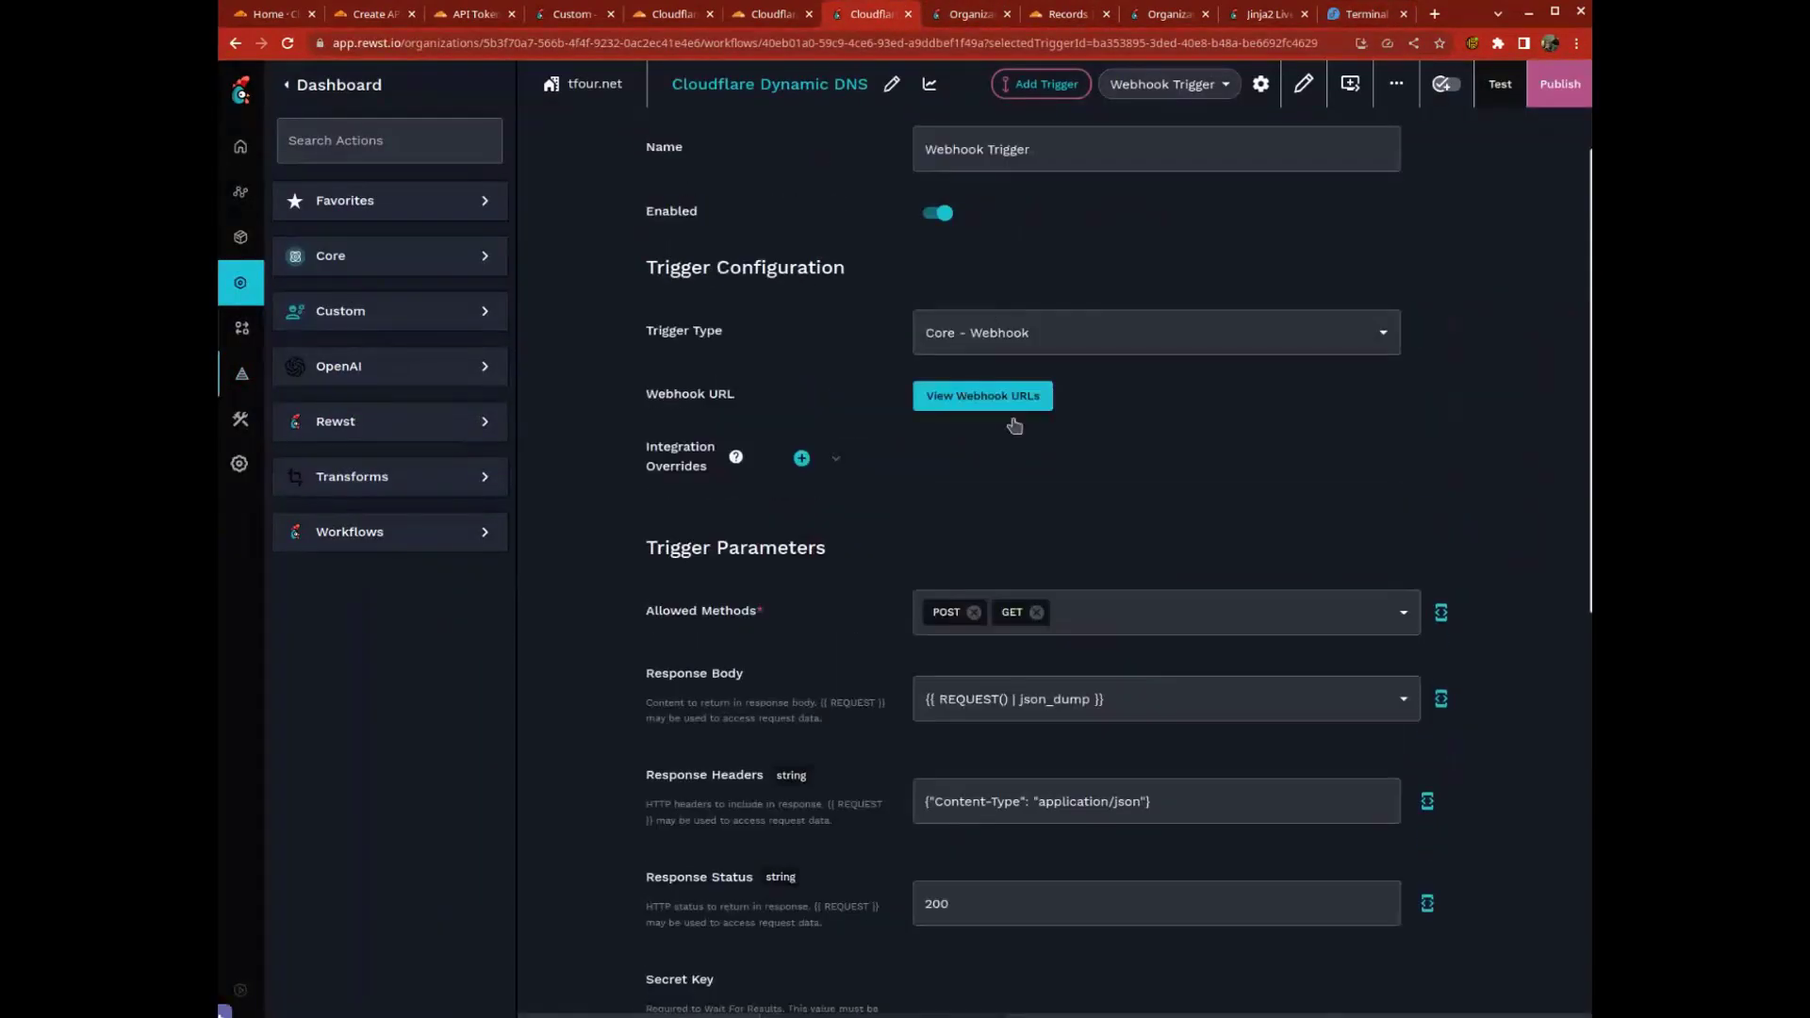
pyautogui.click(954, 400)
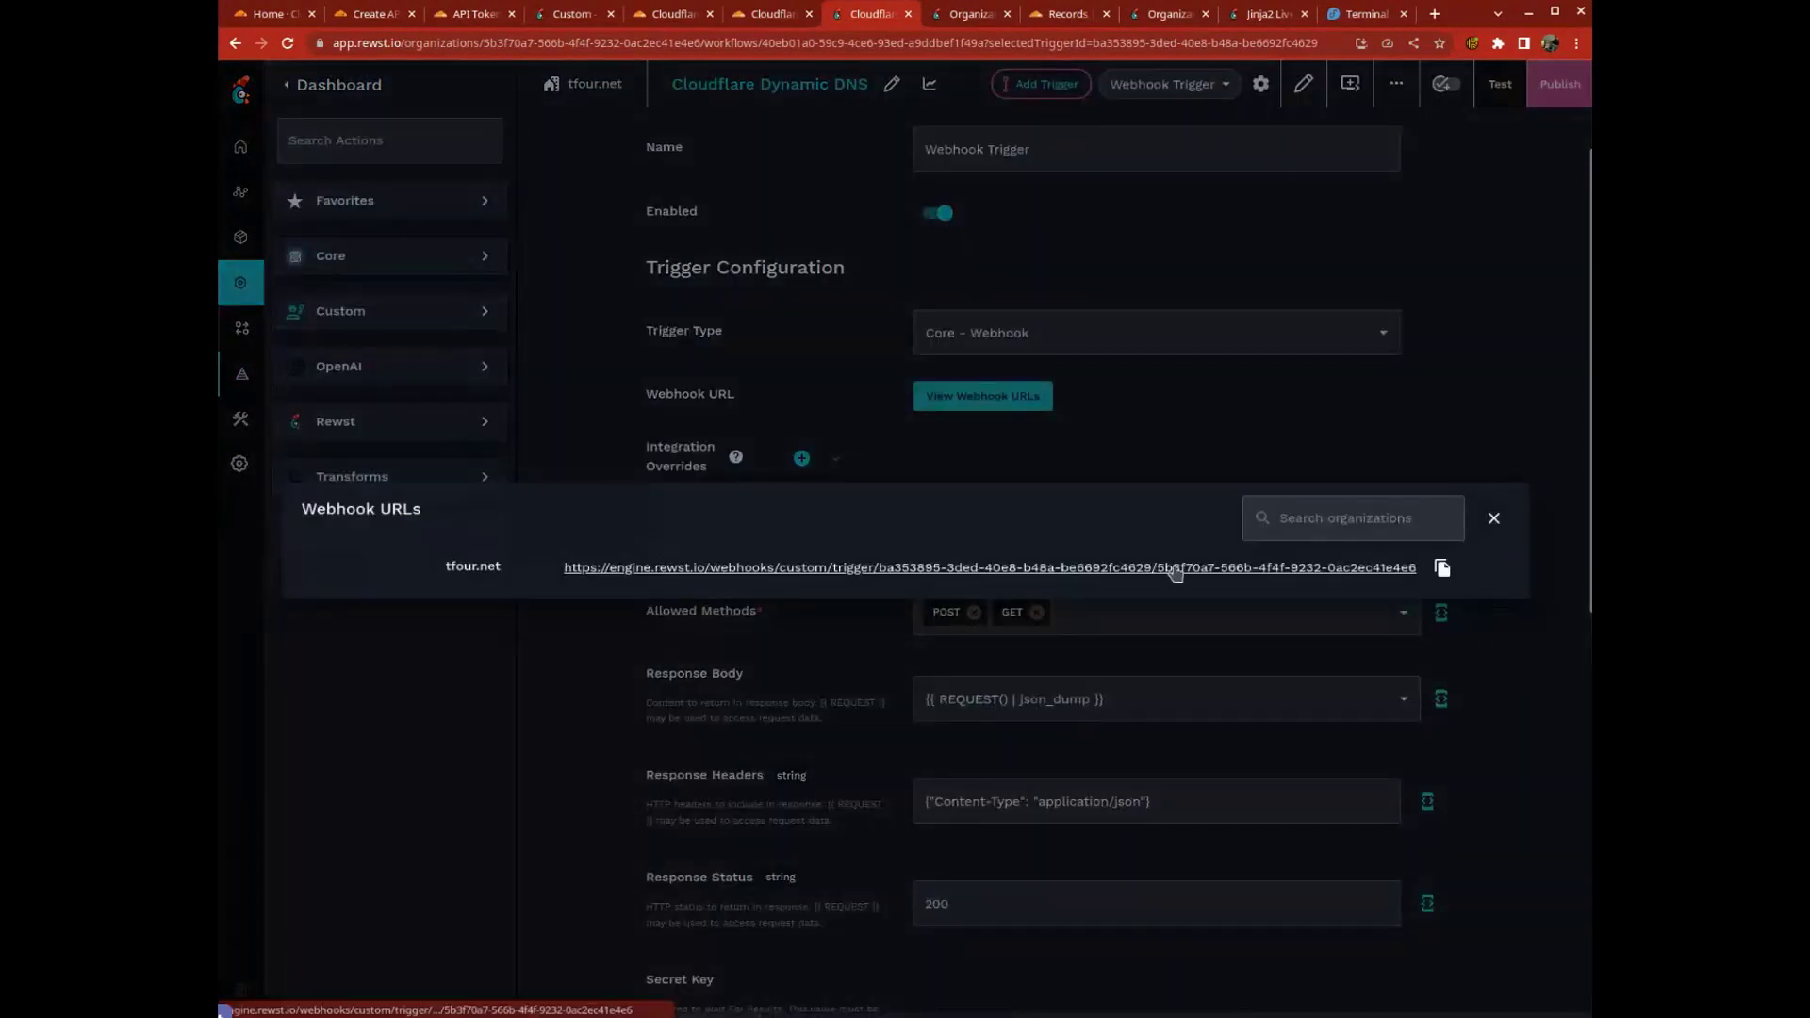
pyautogui.click(964, 23)
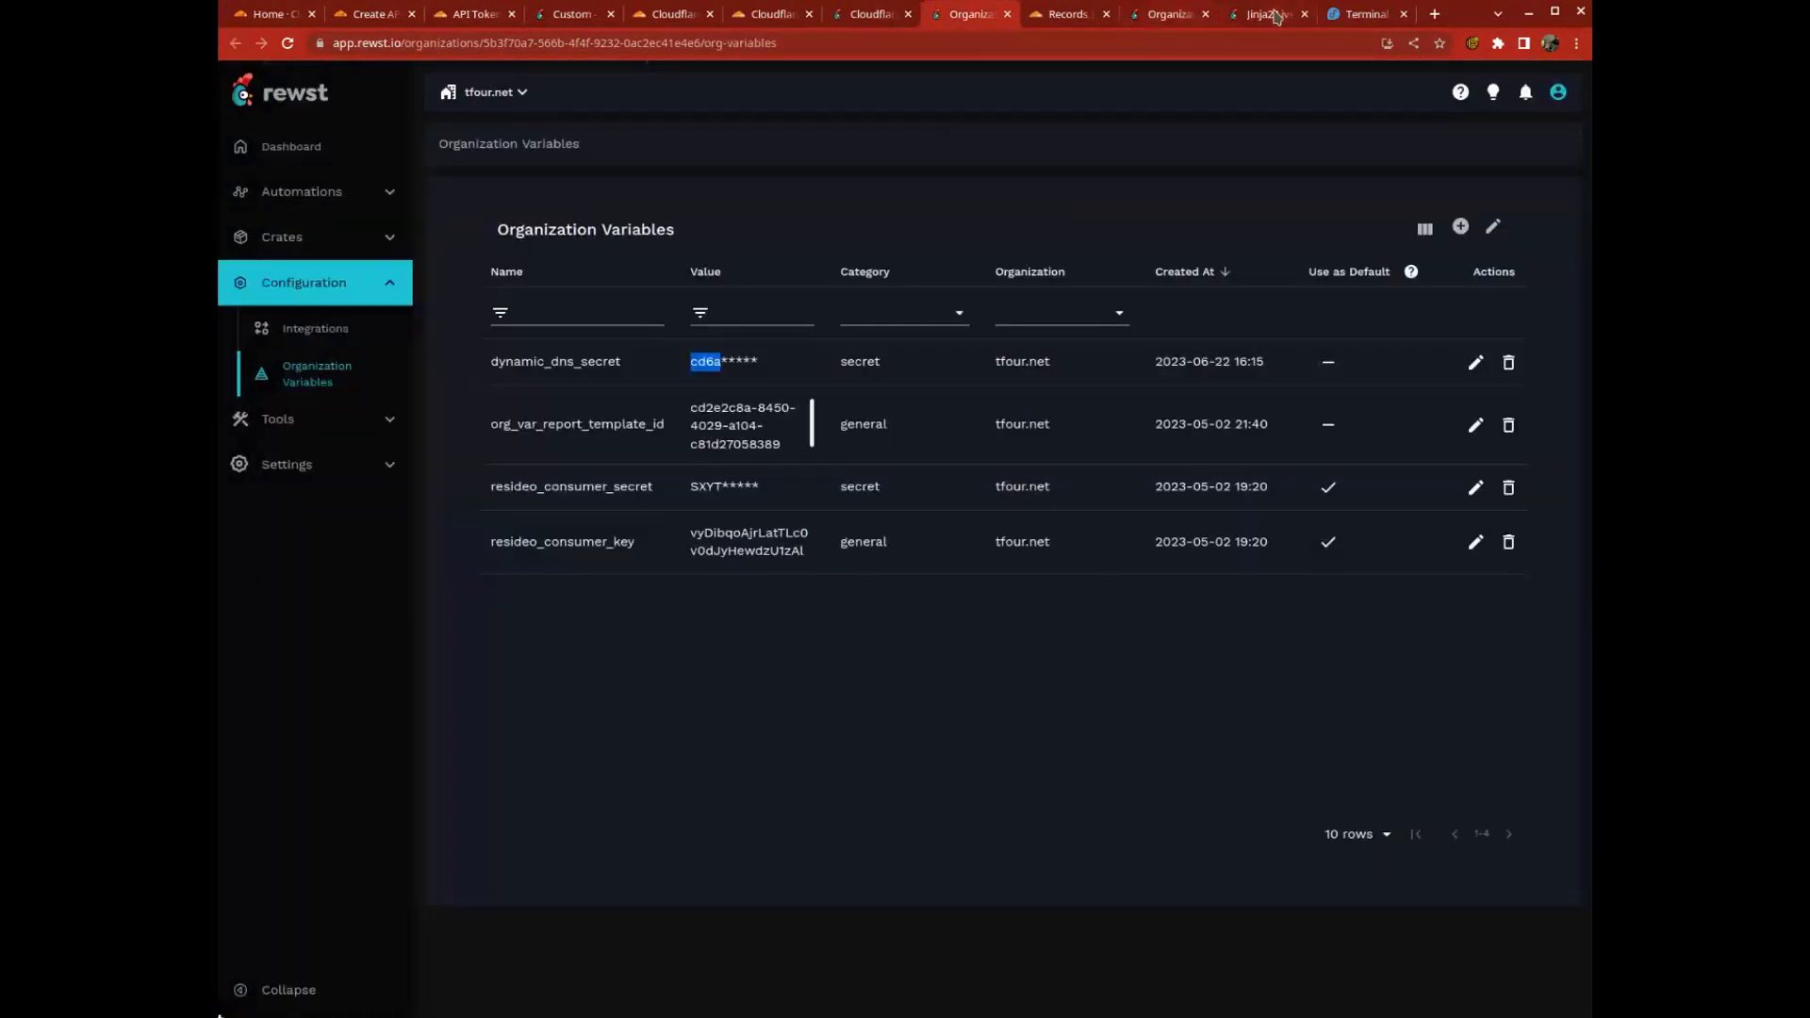
pyautogui.click(1342, 24)
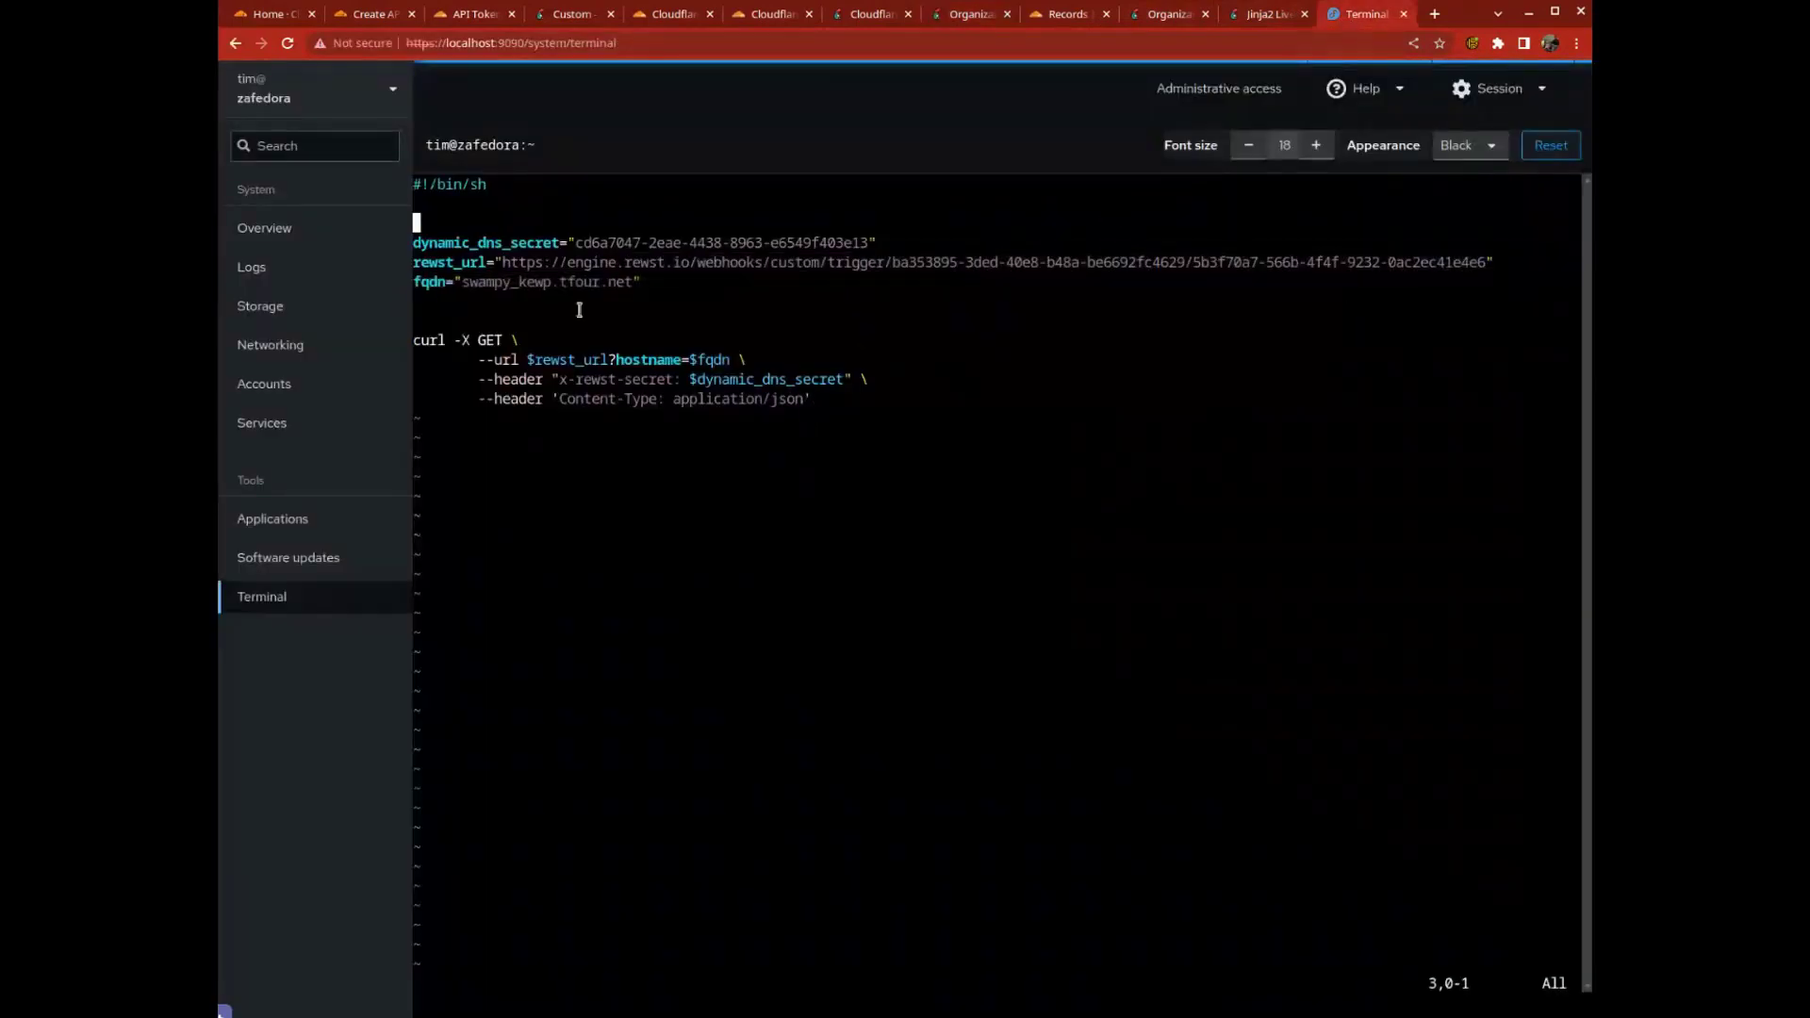
# Step: Review the script's fqdn hostname and the curl x-rewst-secret and Content-Type headers
pyautogui.click(479, 283)
pyautogui.press('Left')
pyautogui.press('Left')
pyautogui.press('Left')
pyautogui.press('Left')
pyautogui.press('Left')
pyautogui.press('Left')
pyautogui.moveTo(559, 376); pyautogui.dragTo(901, 378)
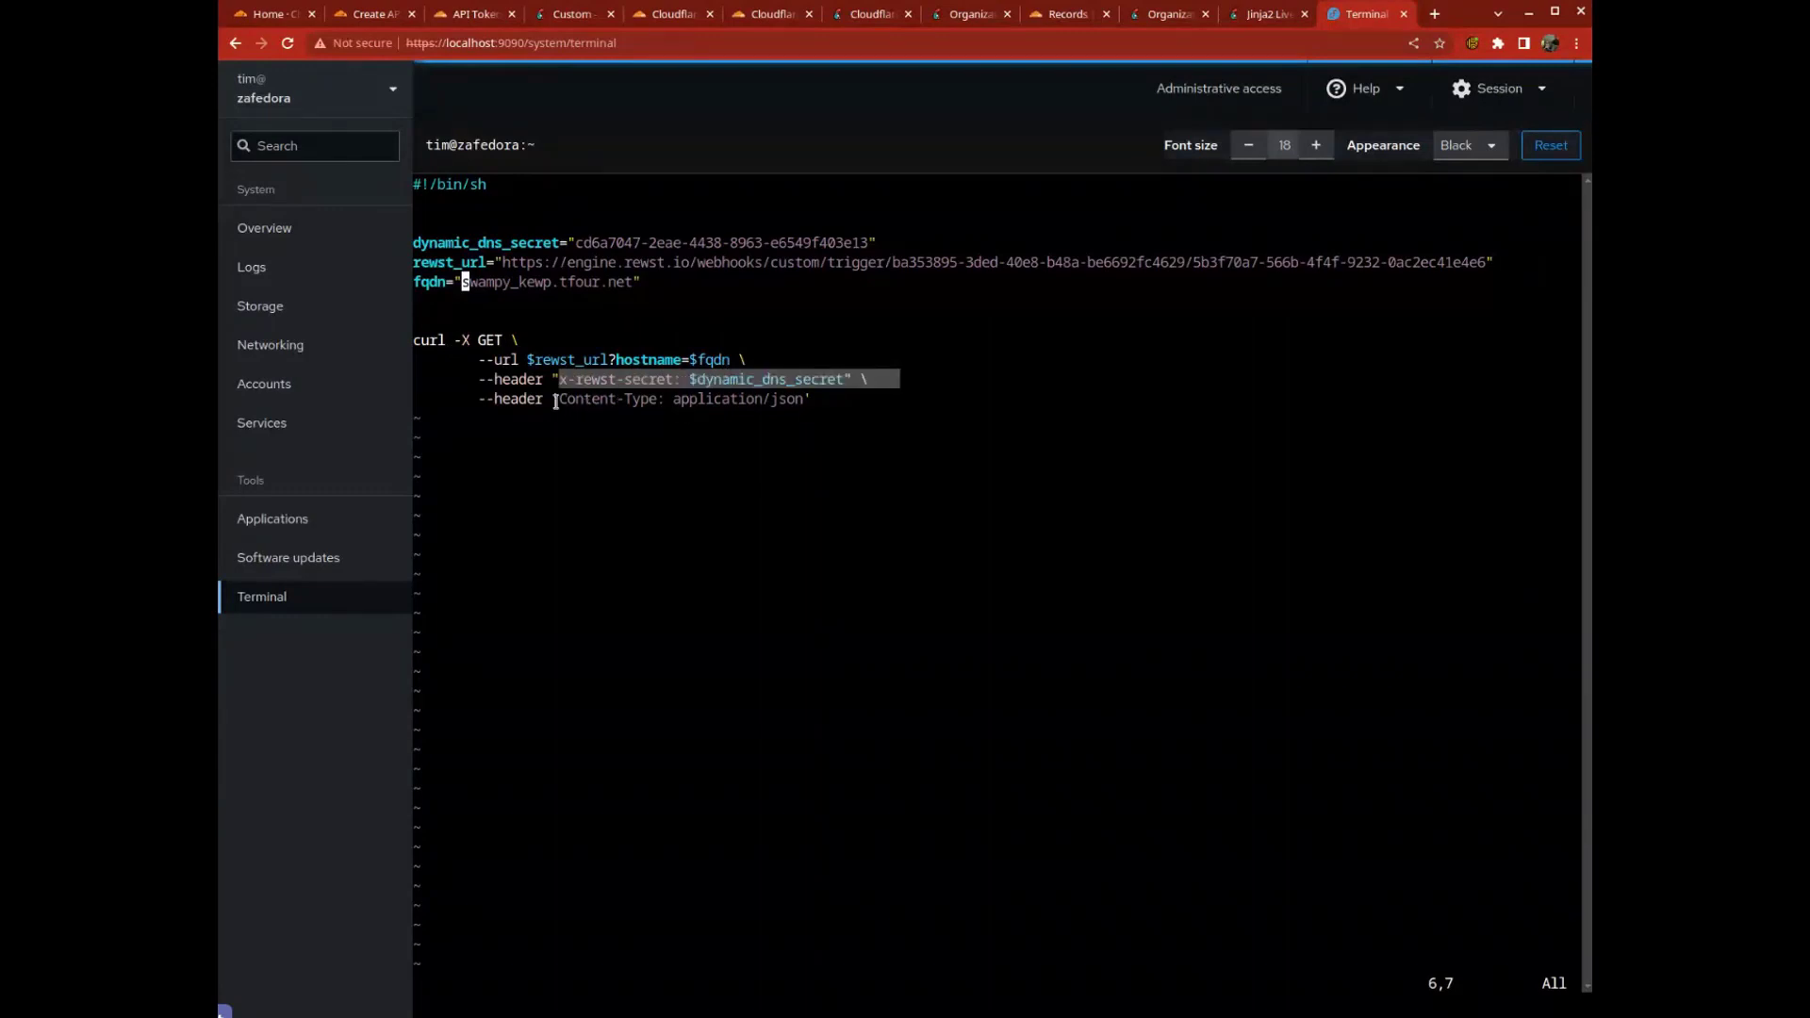
pyautogui.moveTo(555, 401); pyautogui.dragTo(812, 400)
pyautogui.click(931, 508)
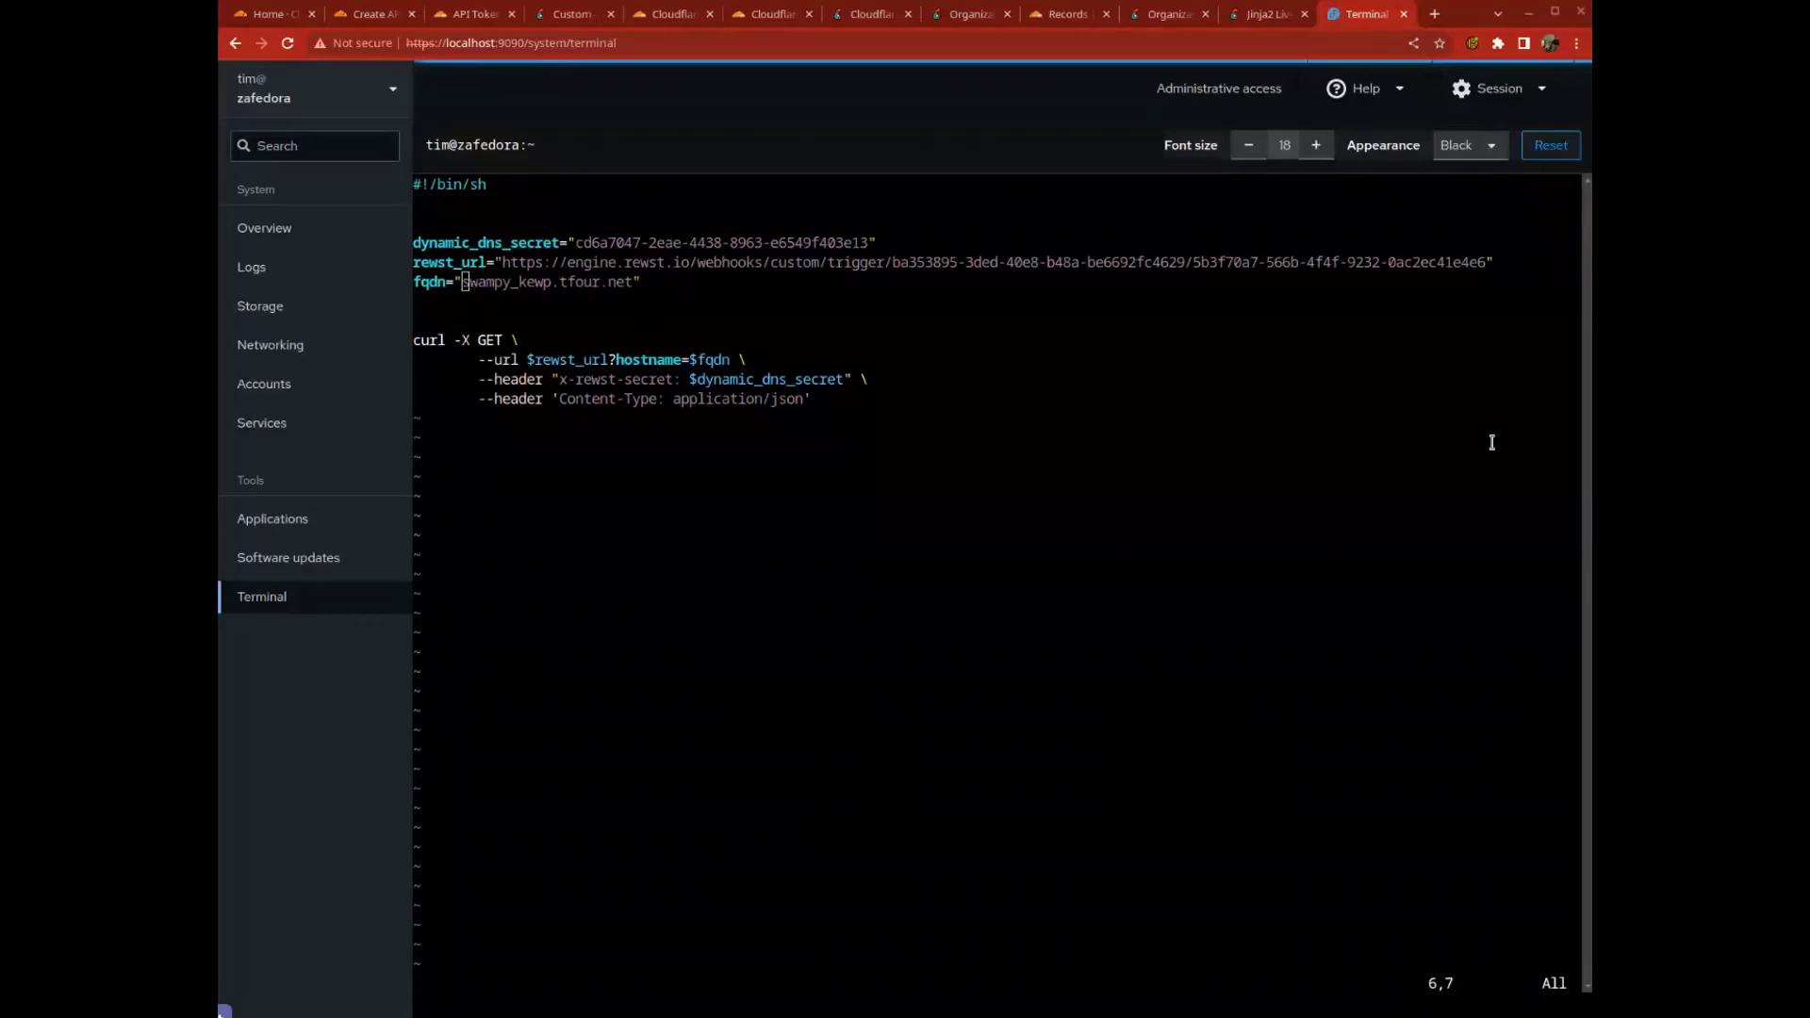
pyautogui.click(1271, 408)
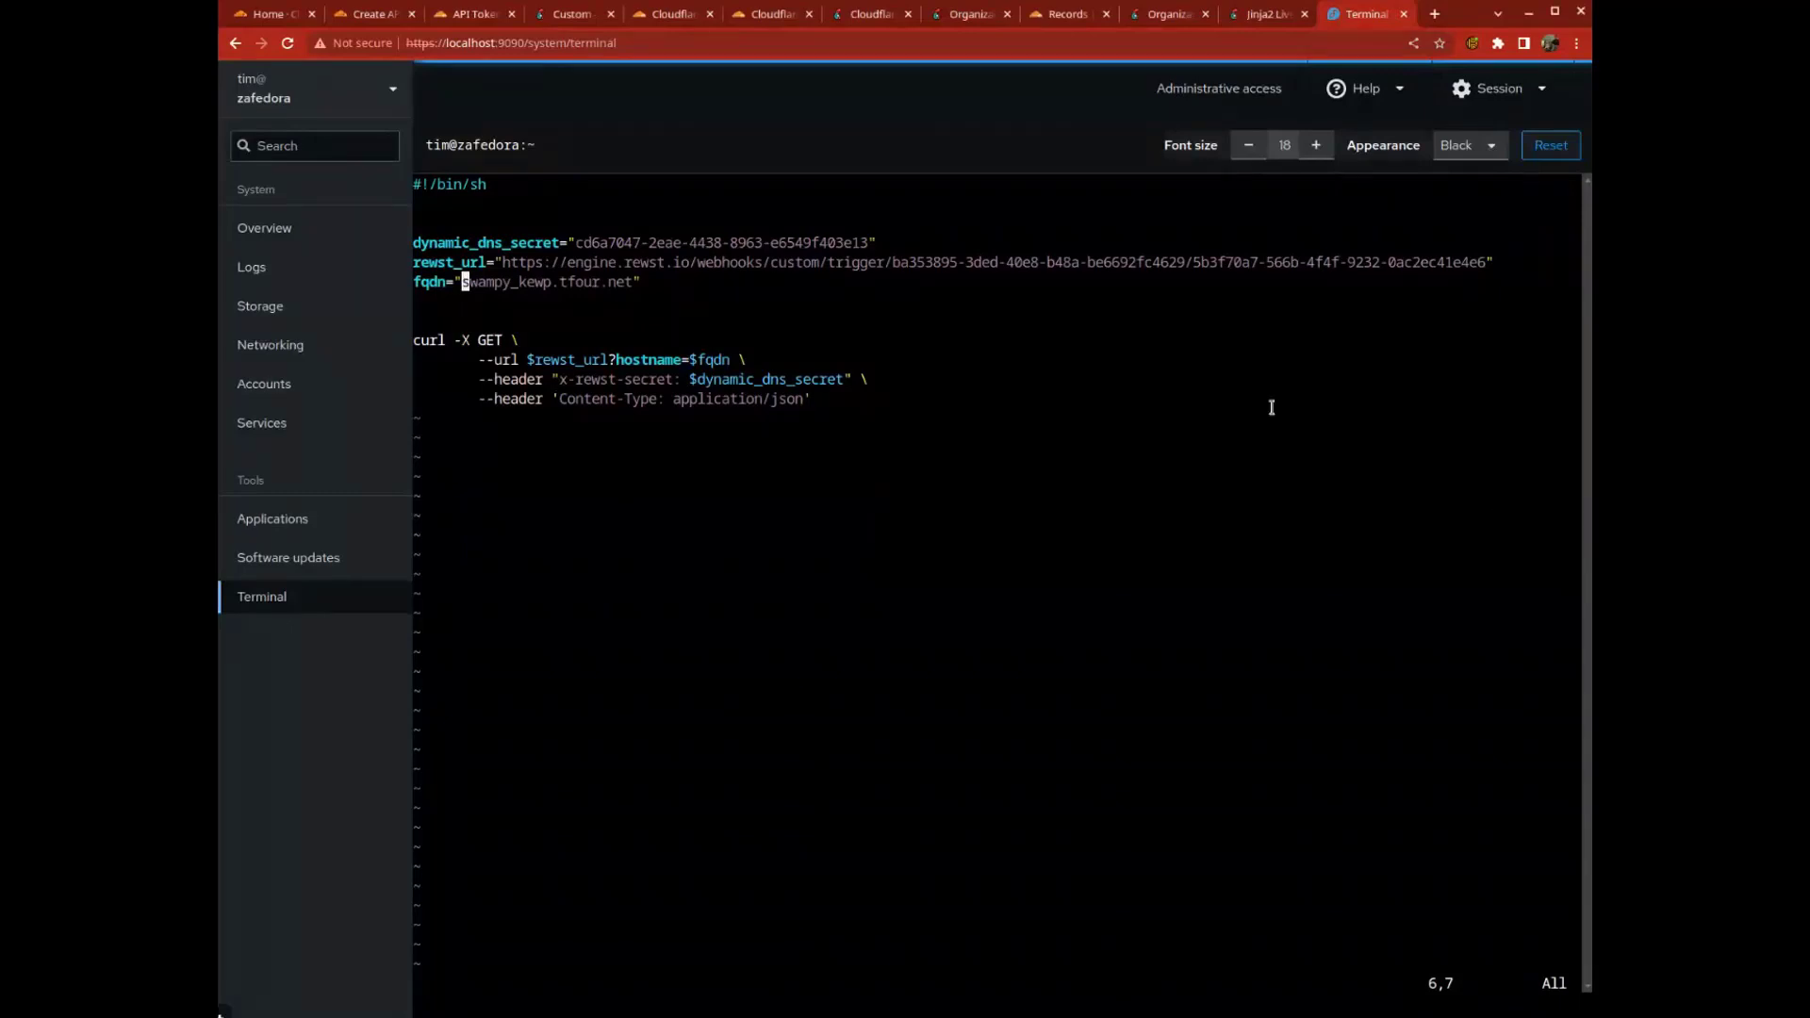
# Step: Quit vim with :q and run ./dynamic_dns.sh to call the Rewst webhook
pyautogui.press('Escape')
pyautogui.write(':q')
pyautogui.press('Return')
pyautogui.write('./dynamic_dns.sh')
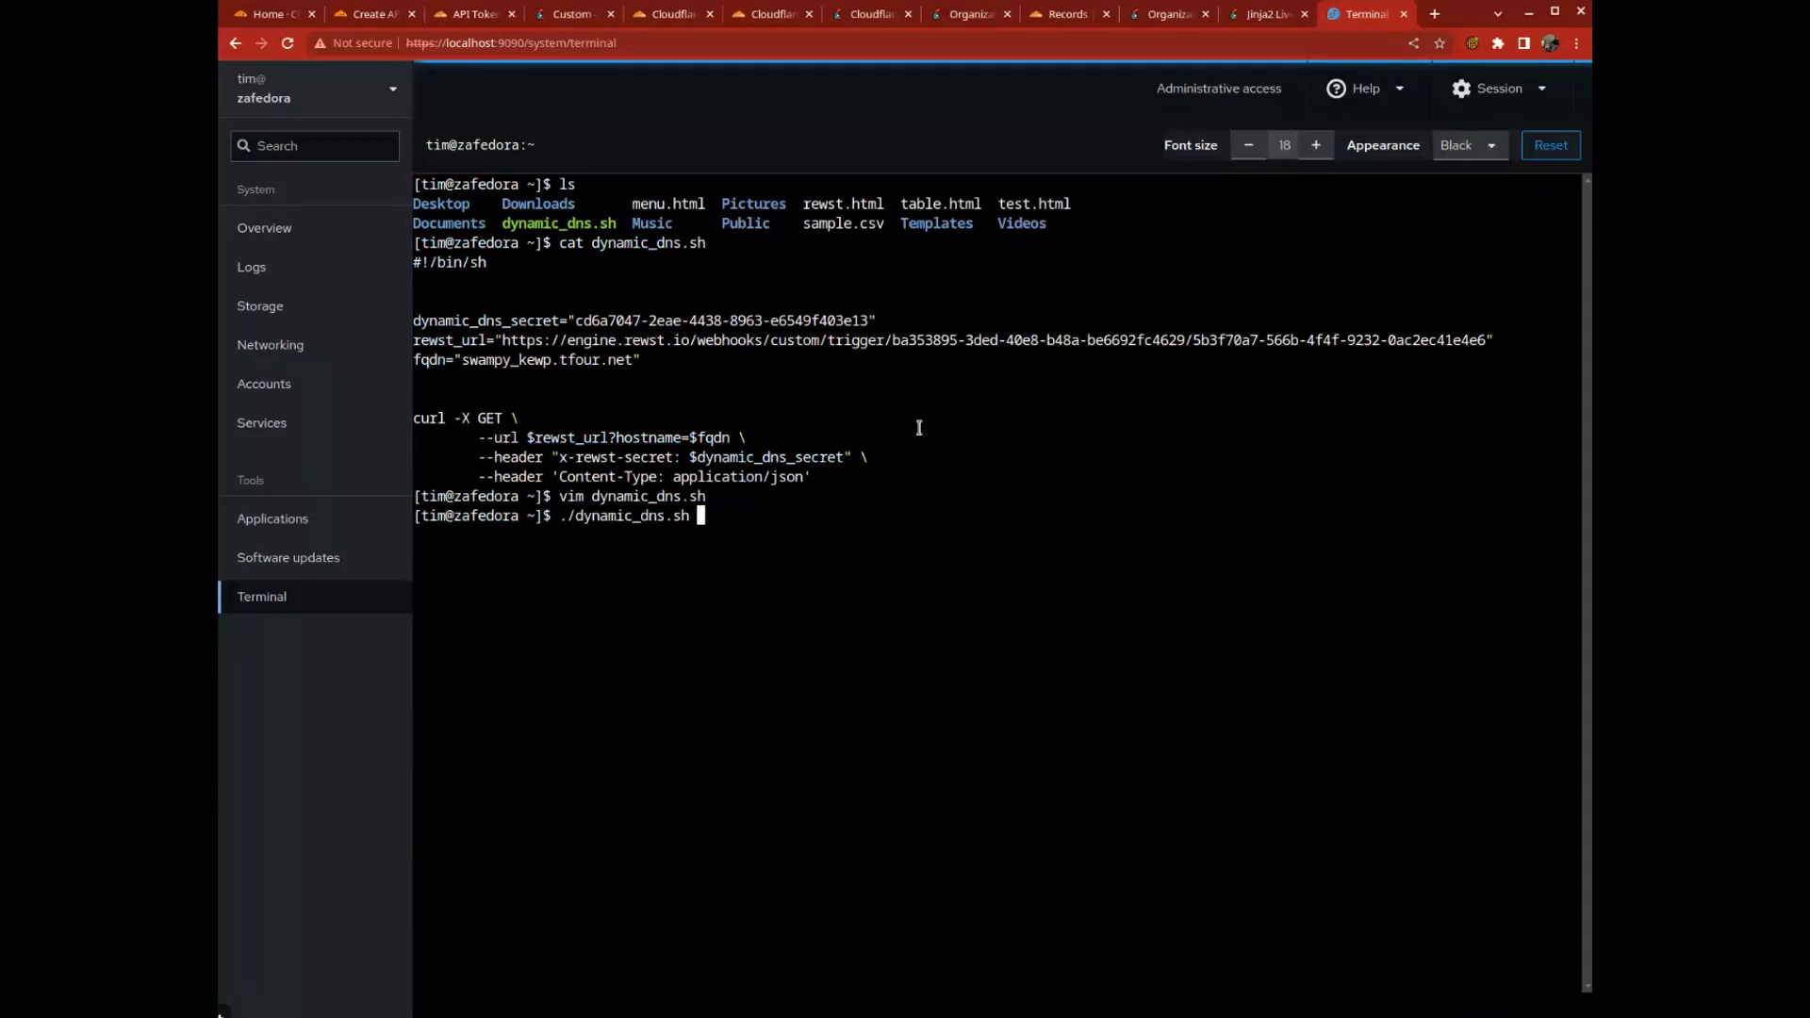
pyautogui.press('Return')
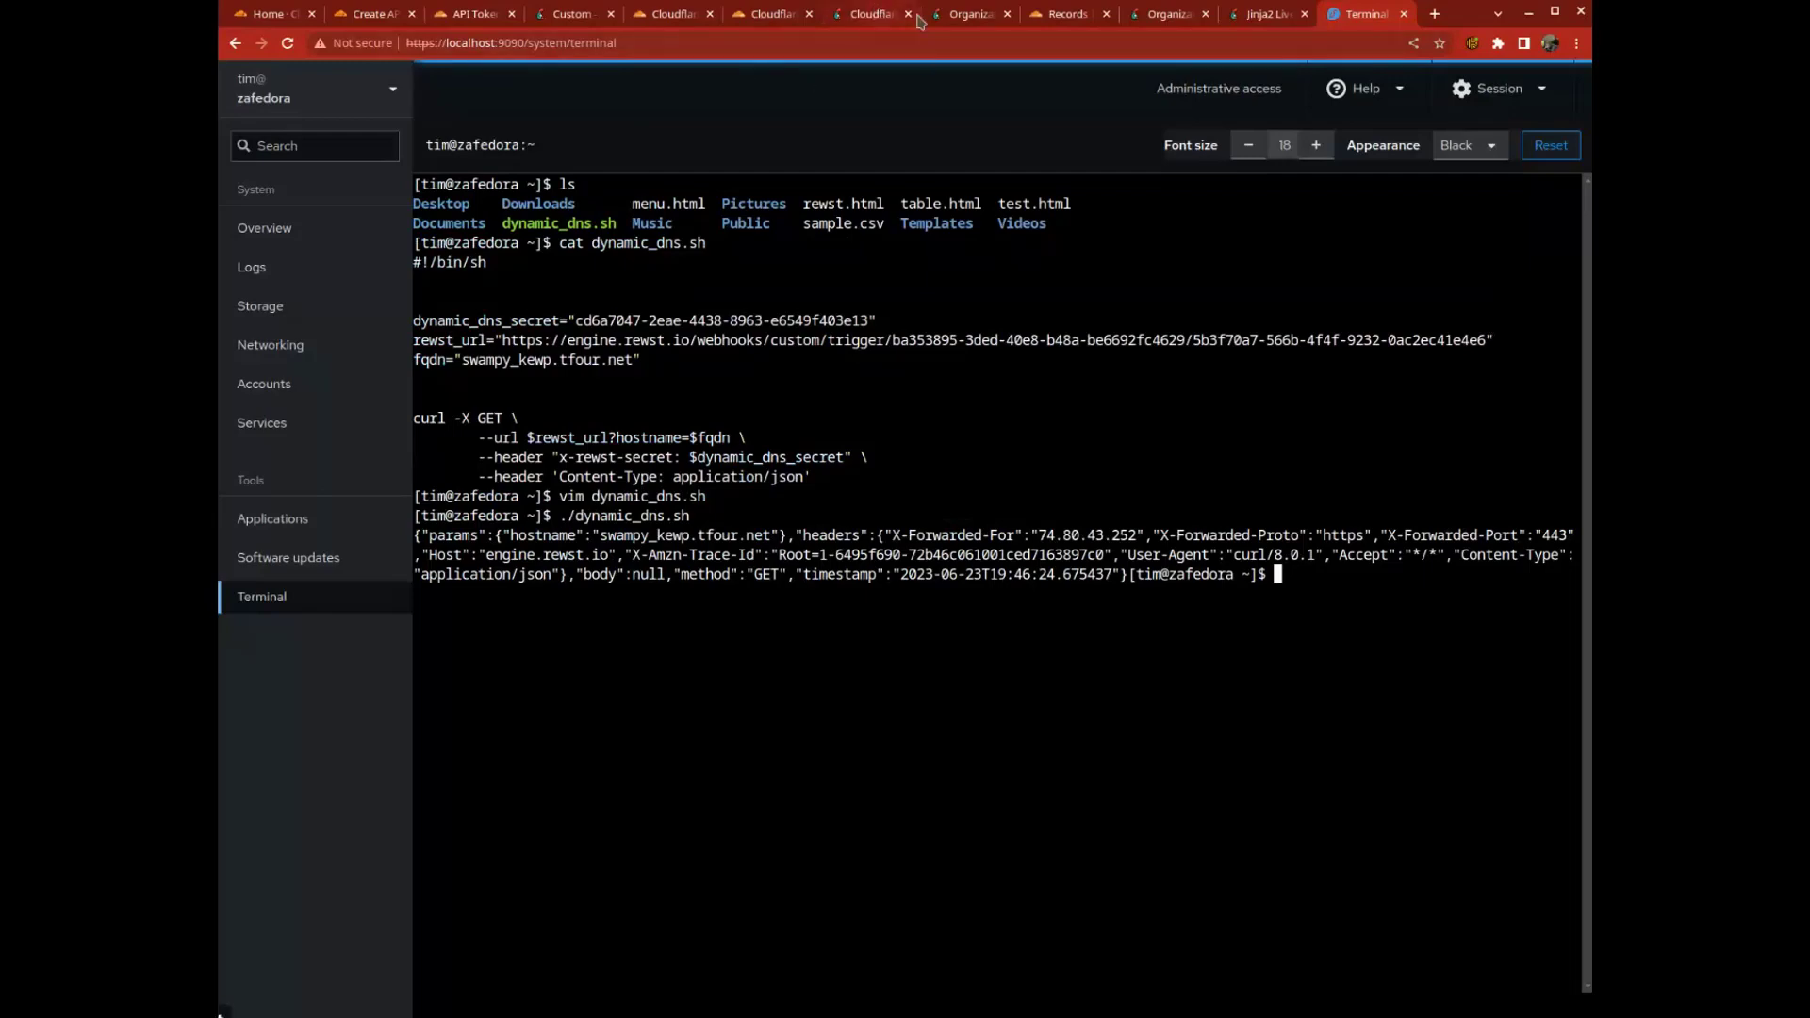
pyautogui.click(985, 17)
# Step: Open the newest Cloudflare Dynamic DNS run from the workflow's Execution History
pyautogui.click(877, 19)
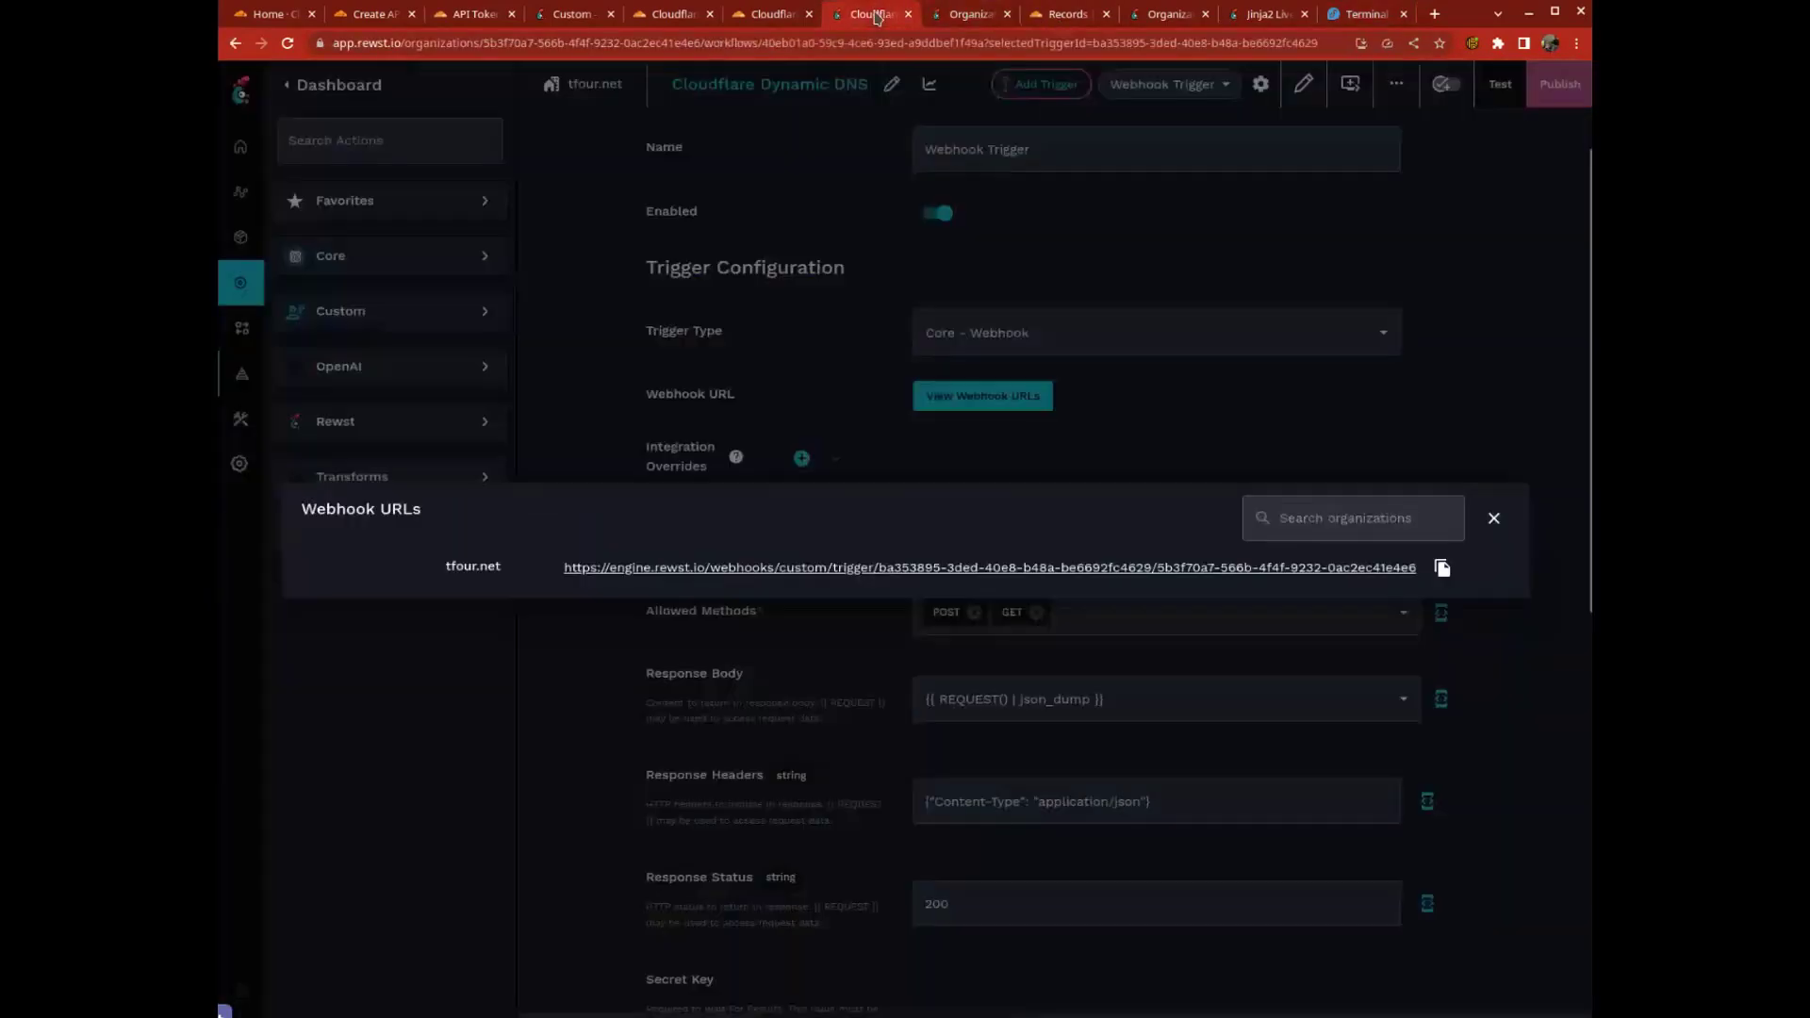
pyautogui.click(848, 202)
pyautogui.click(928, 85)
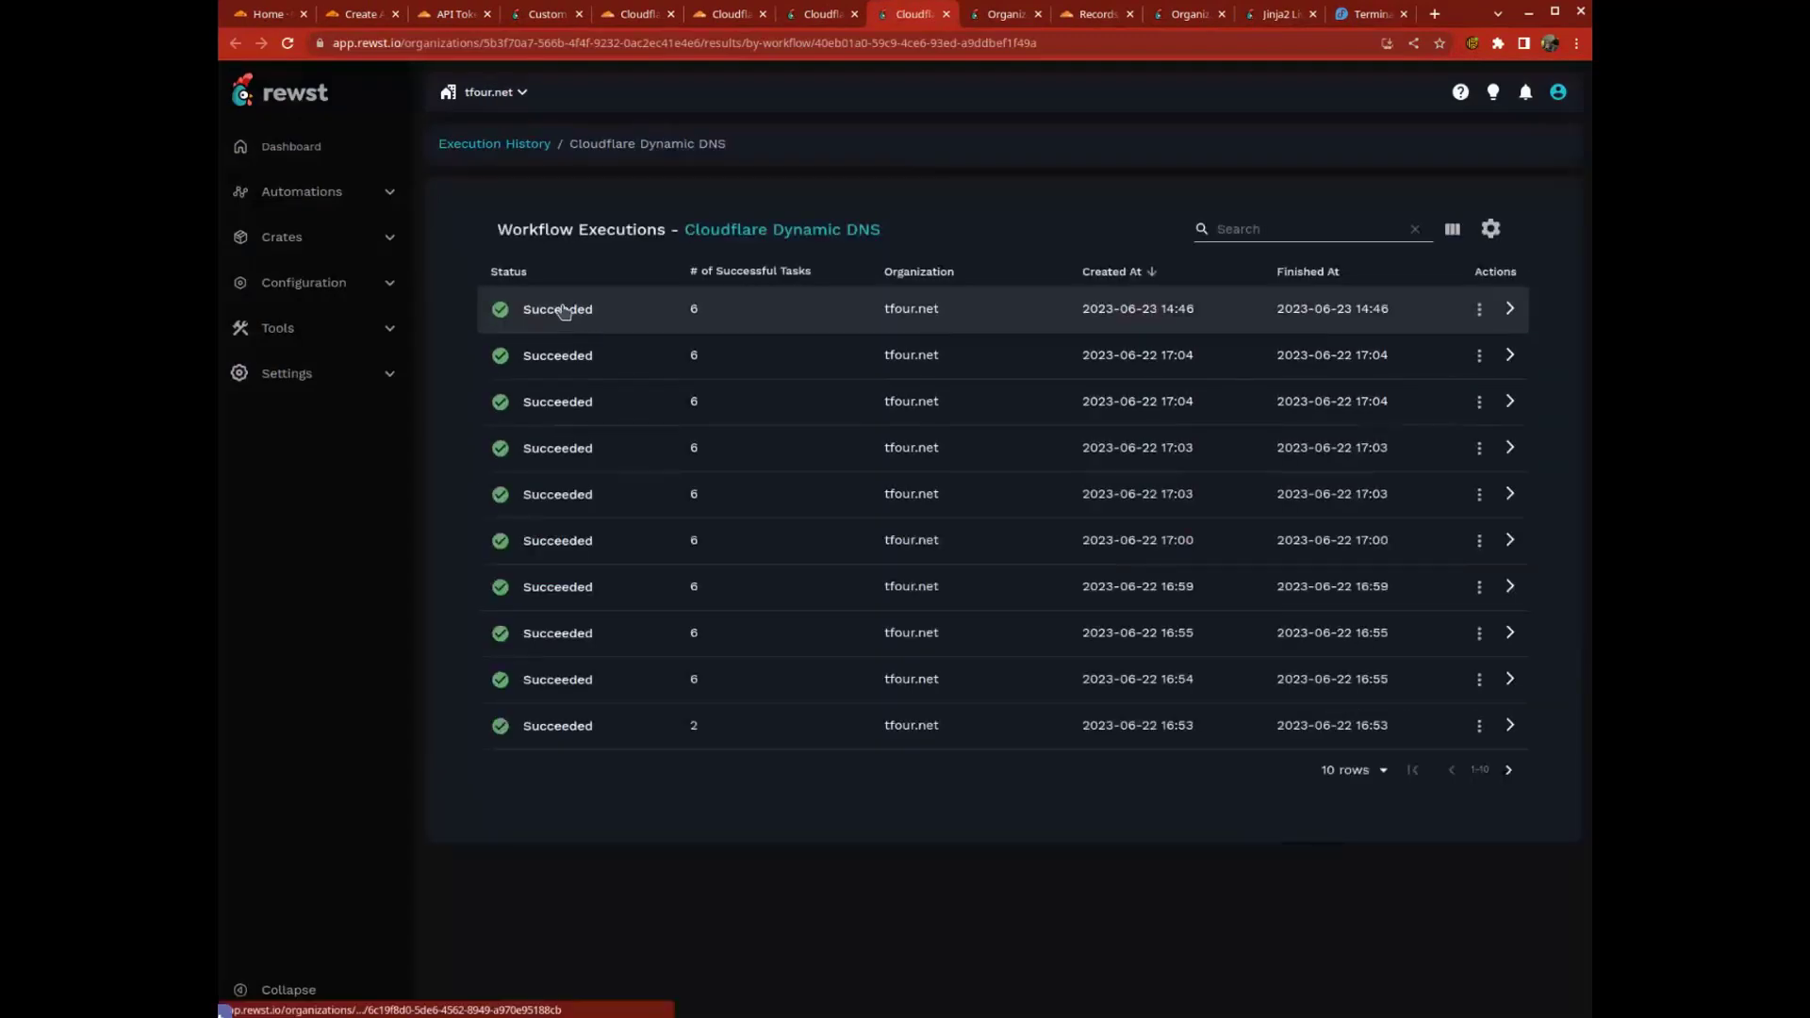
pyautogui.click(563, 311)
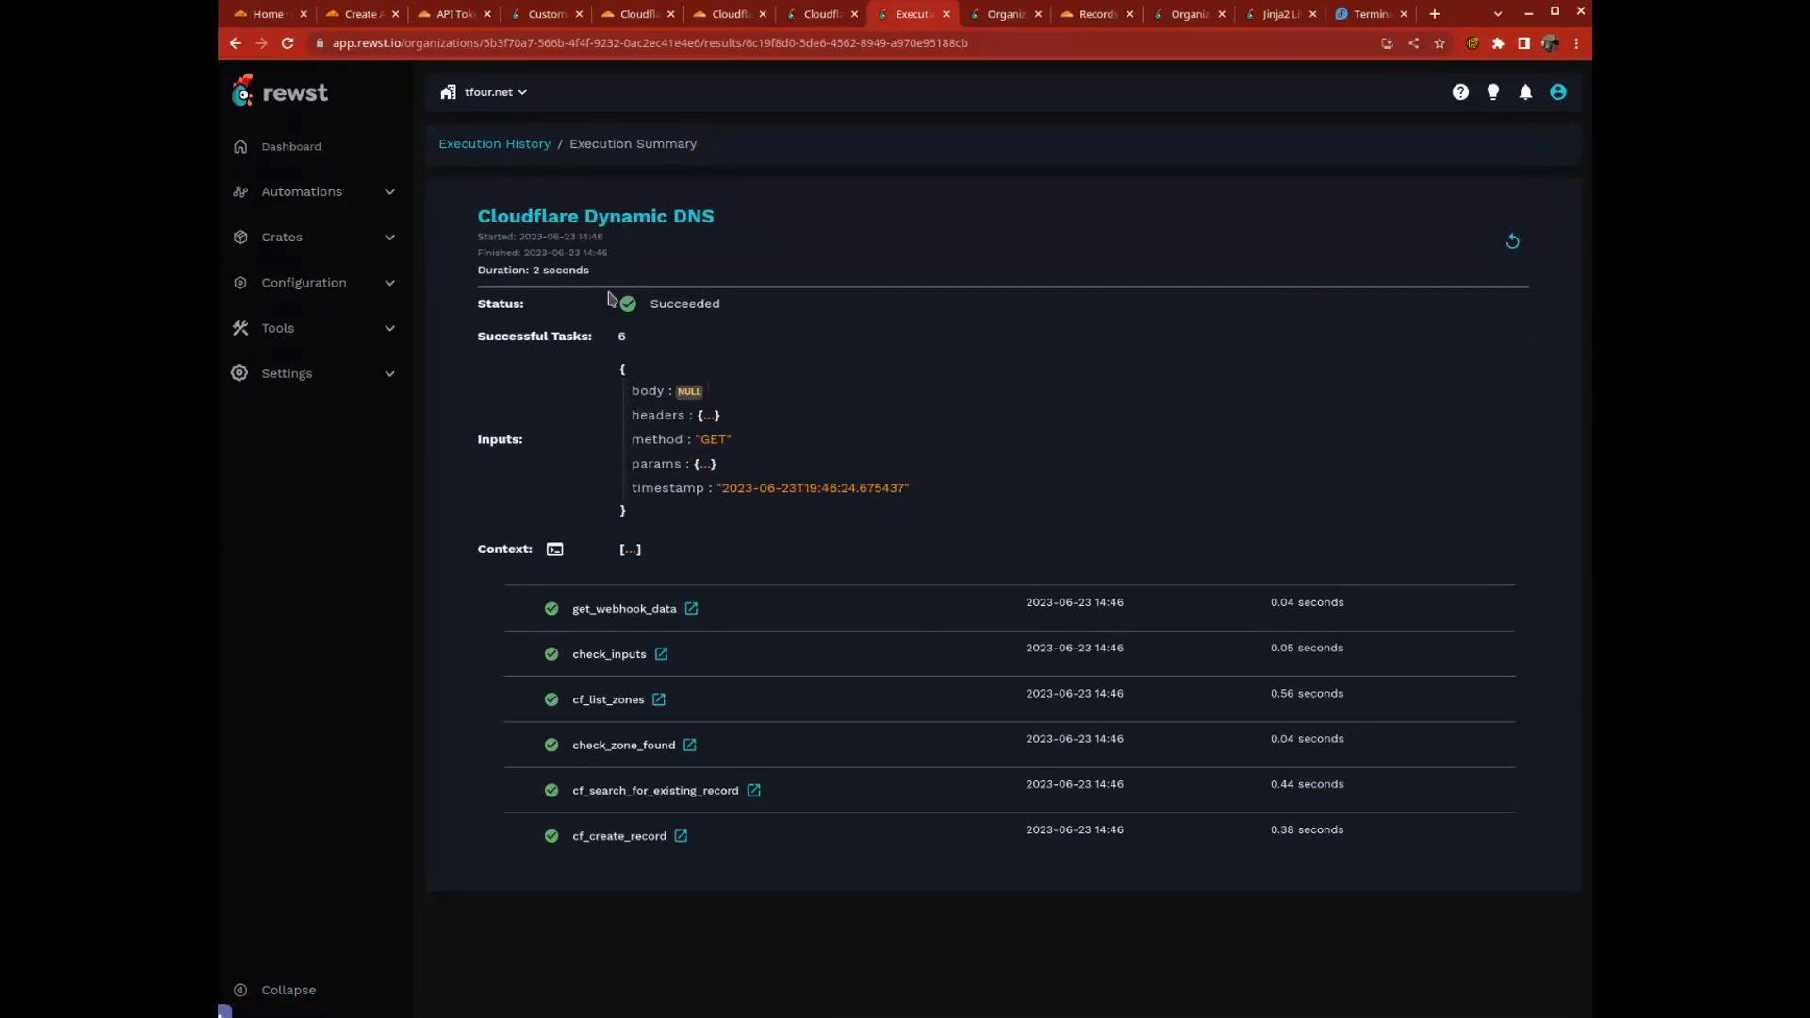
# Step: Inspect the run's request headers, forwarded-for IP, and the existing-record search results
pyautogui.click(651, 417)
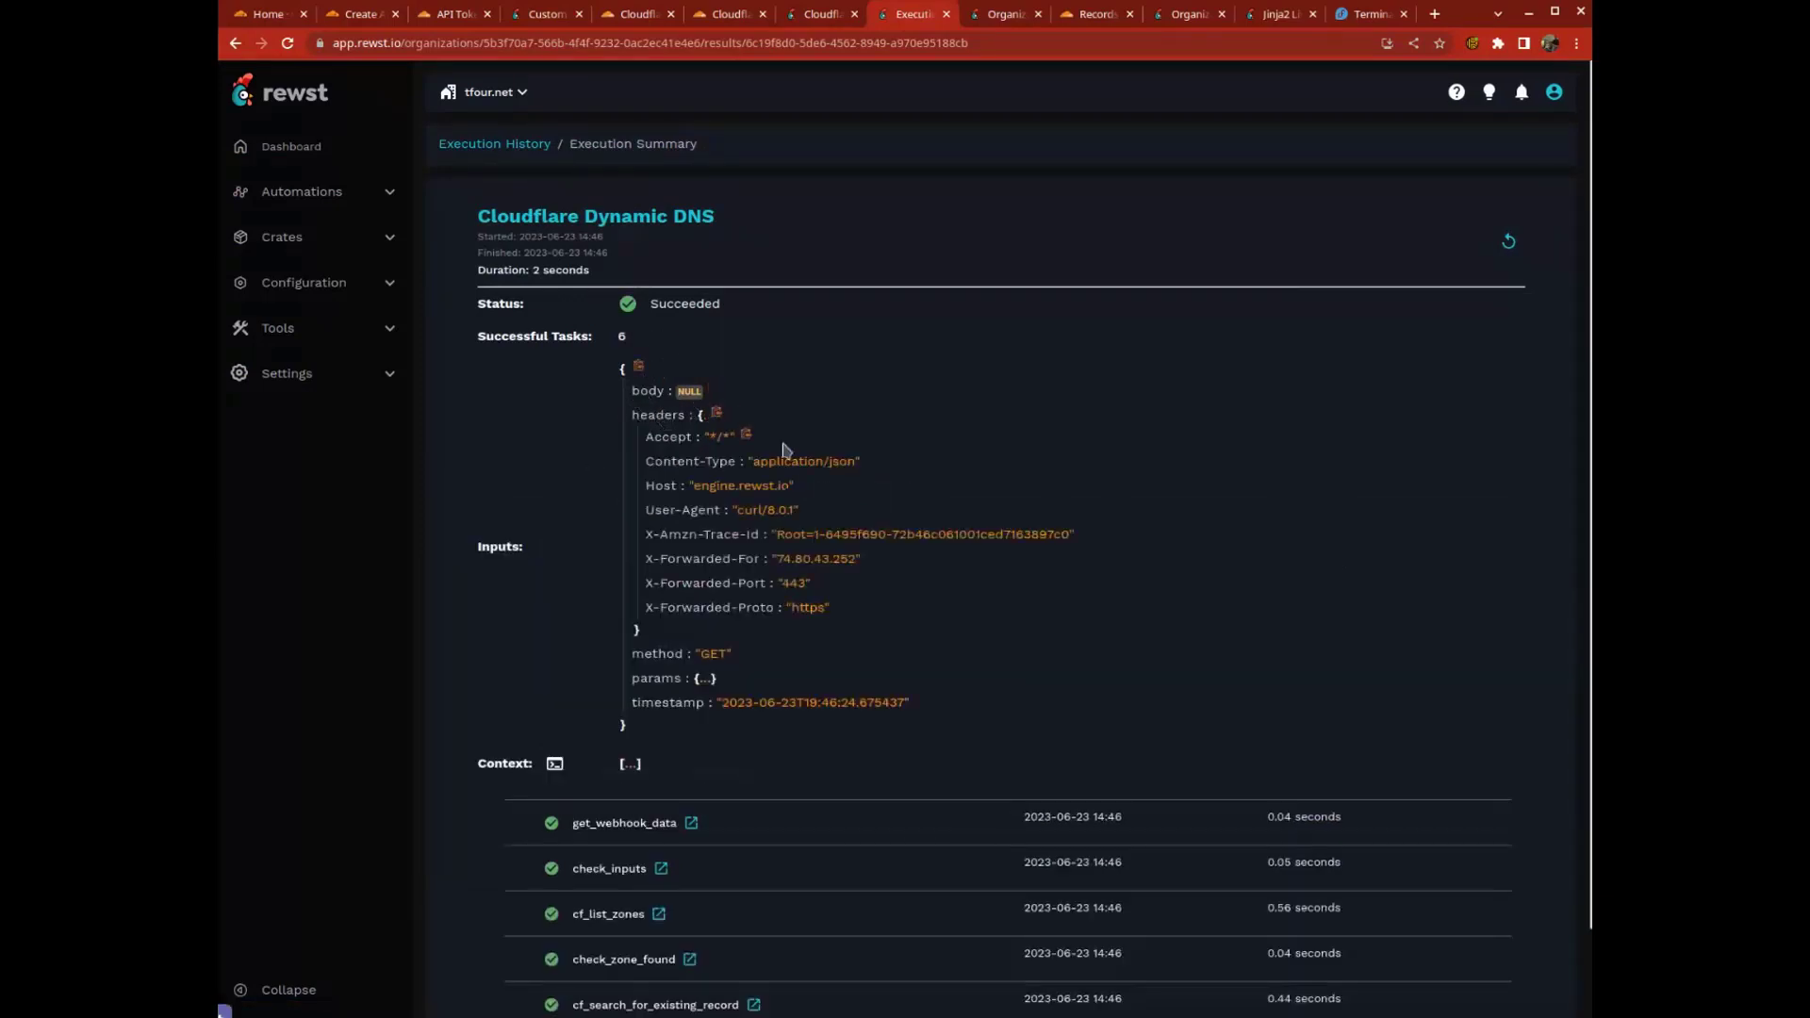
pyautogui.scroll(-1, 643, 435)
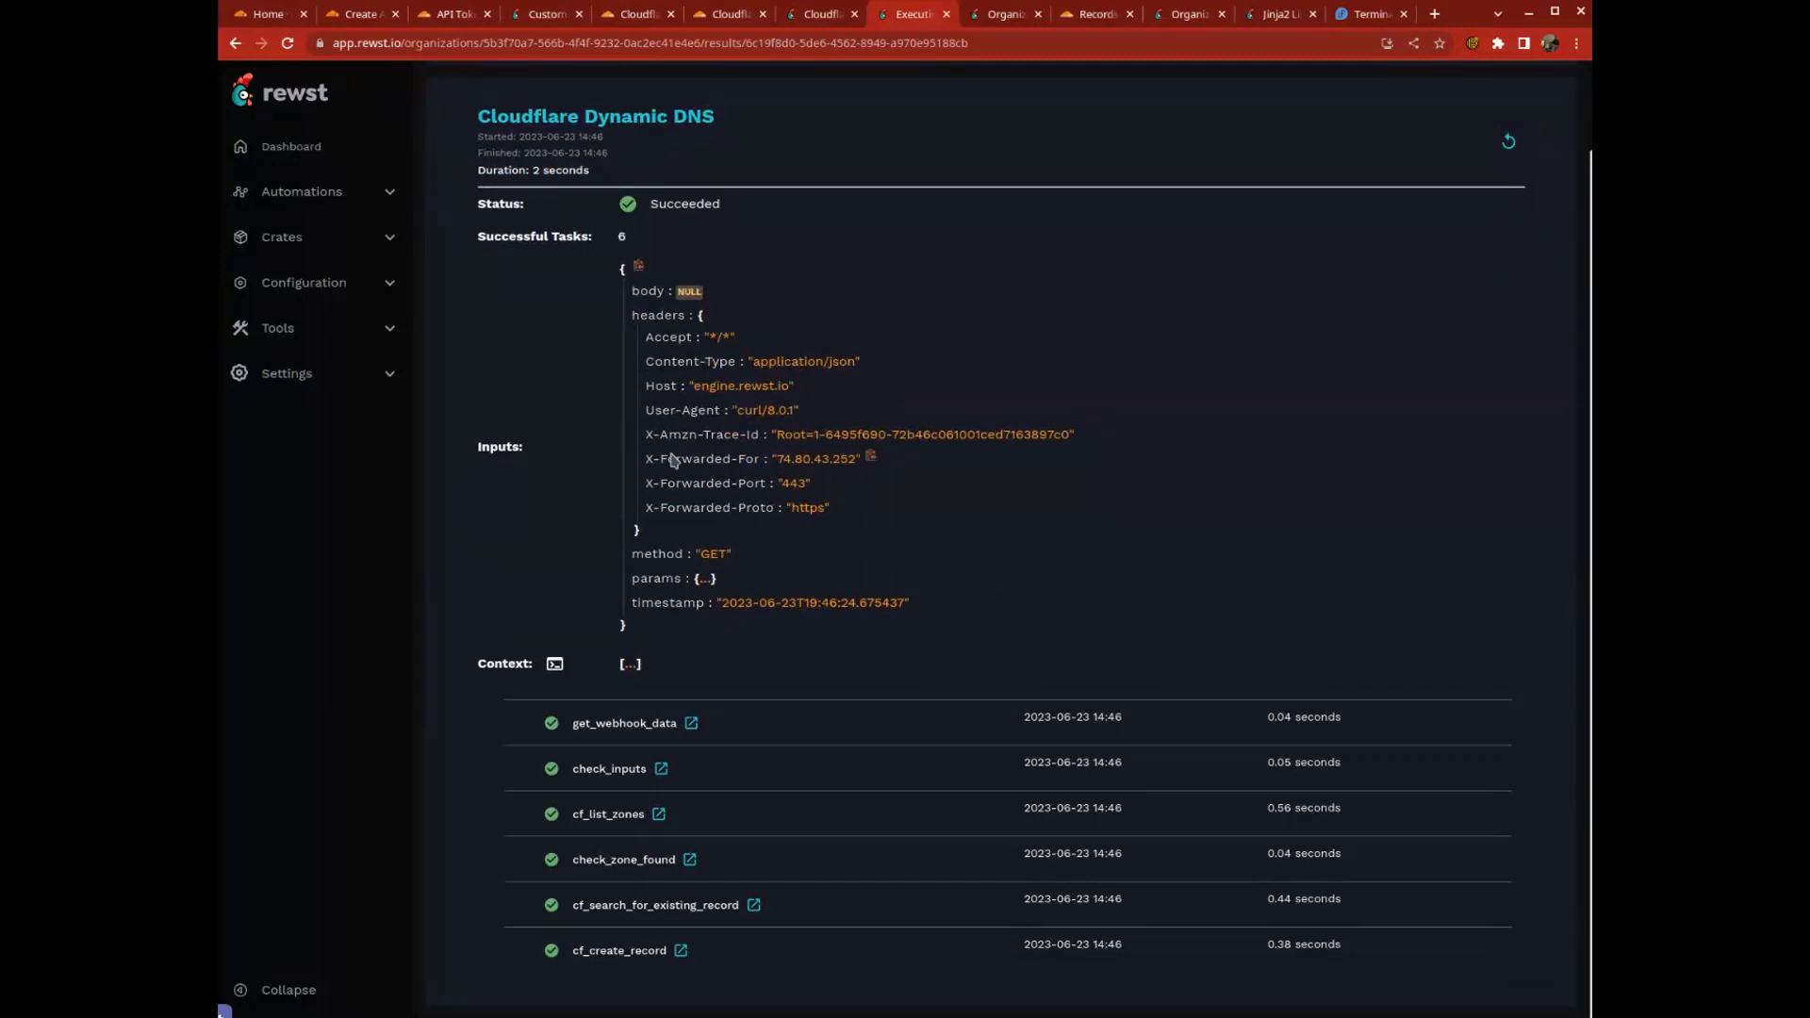
pyautogui.moveTo(782, 465); pyautogui.dragTo(856, 464)
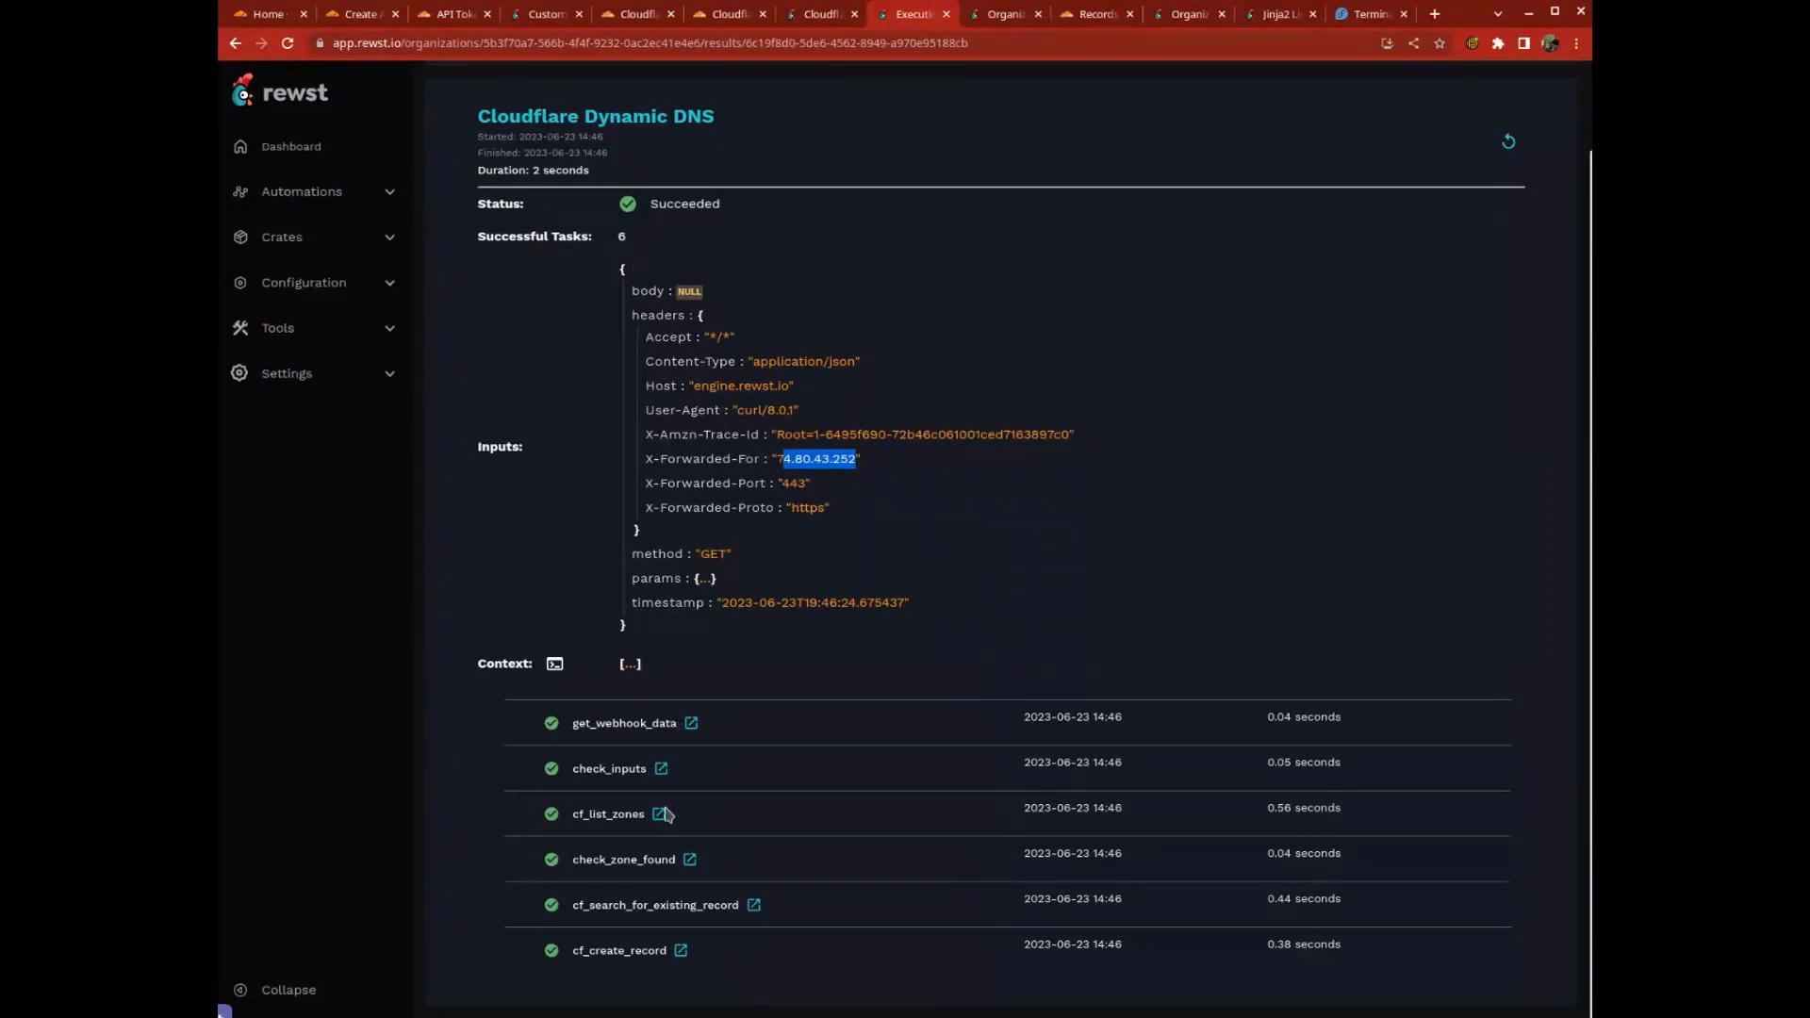
pyautogui.click(664, 917)
pyautogui.scroll(-5, 713, 867)
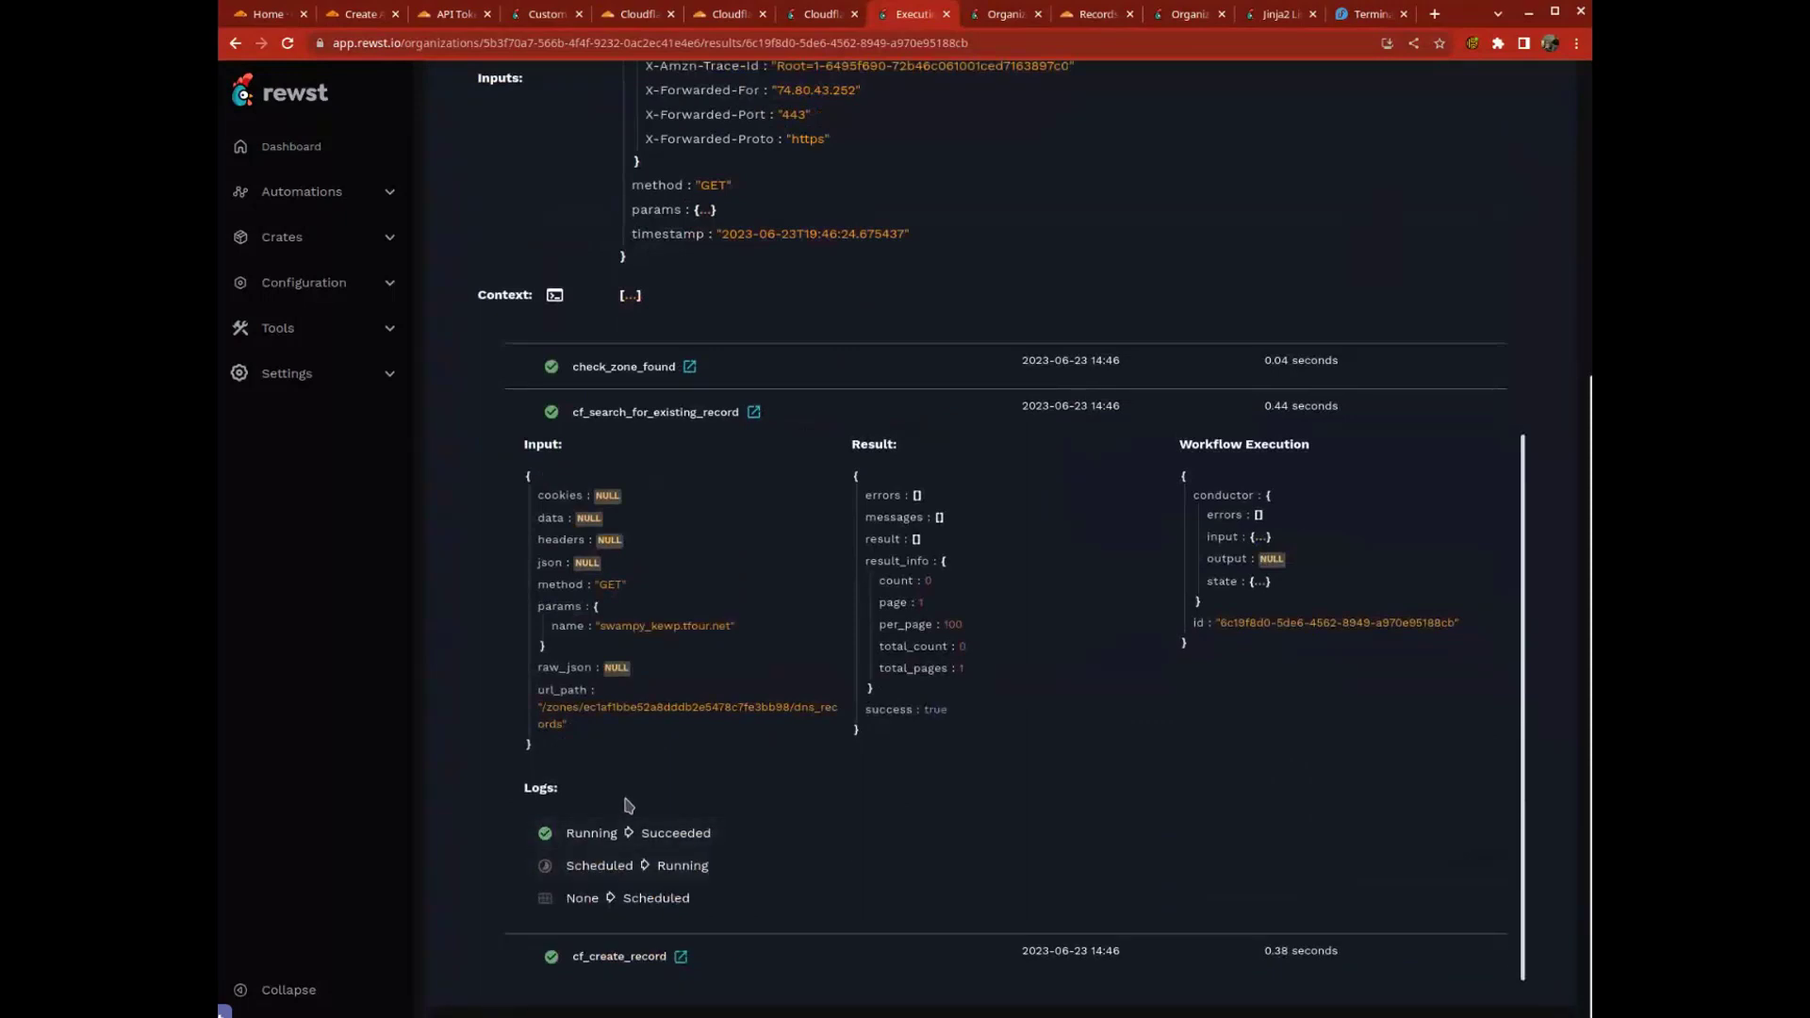
pyautogui.scroll(-6, 732, 744)
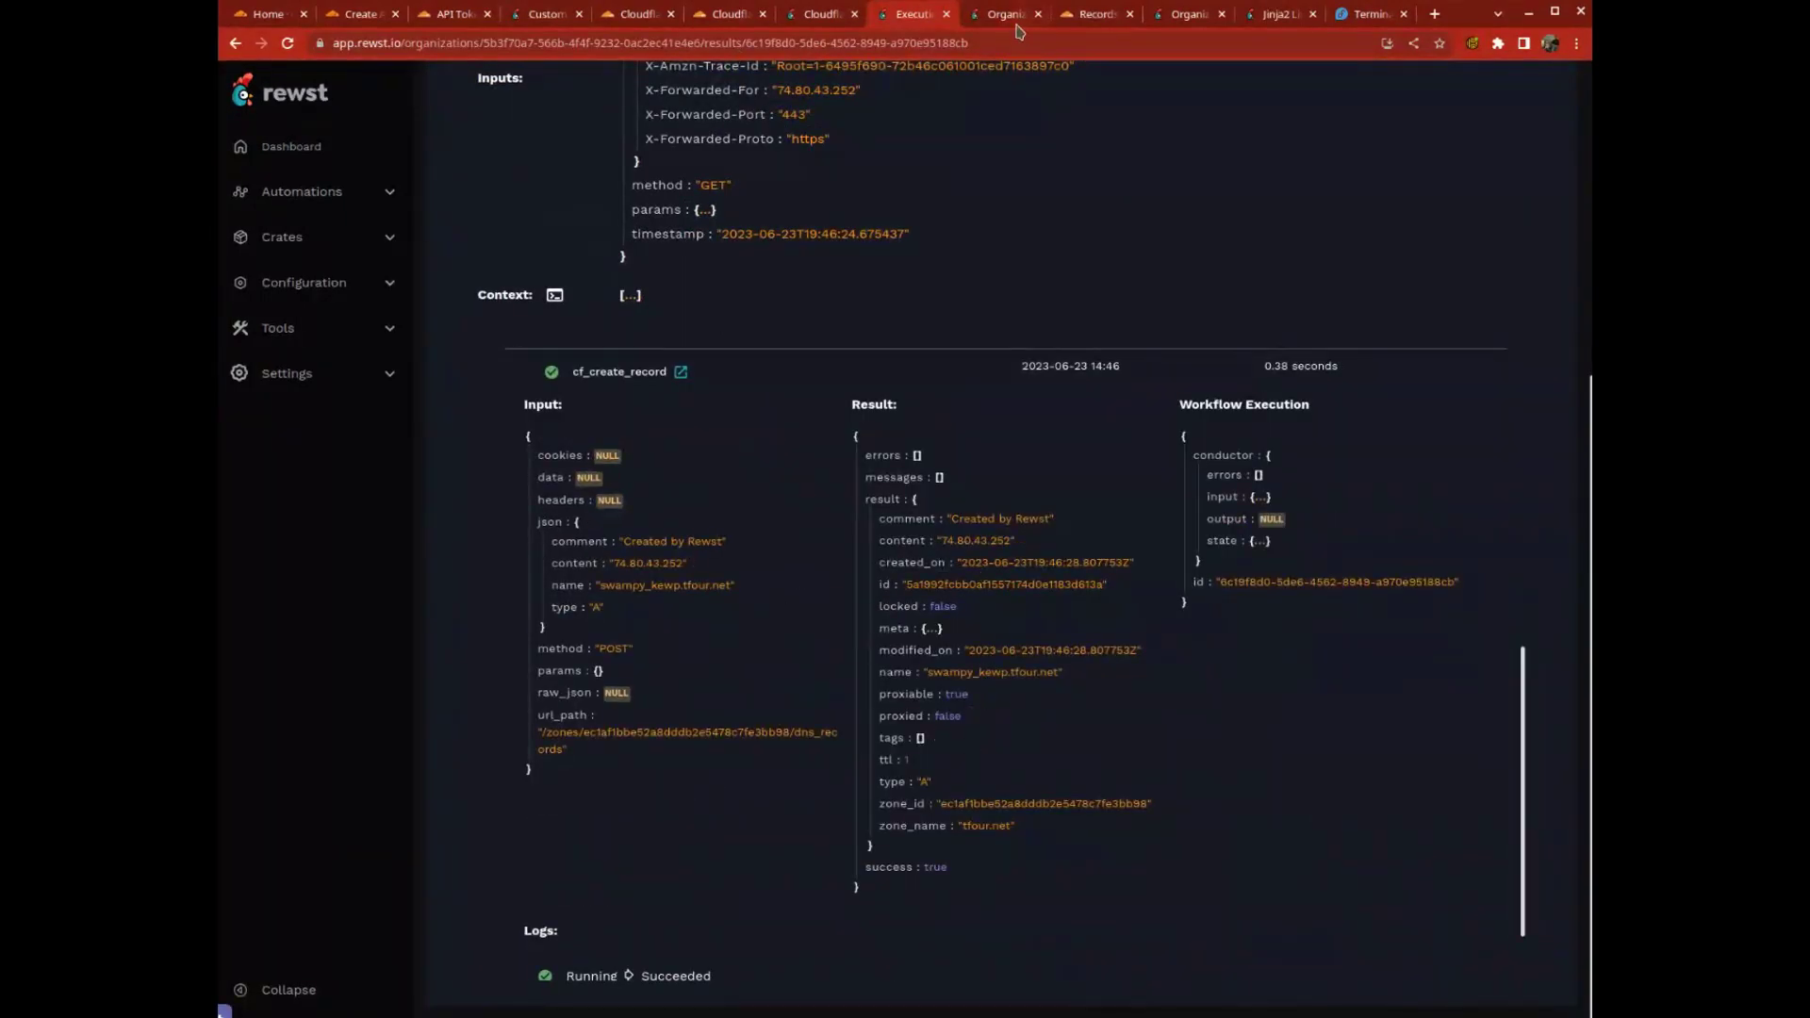
pyautogui.click(1093, 14)
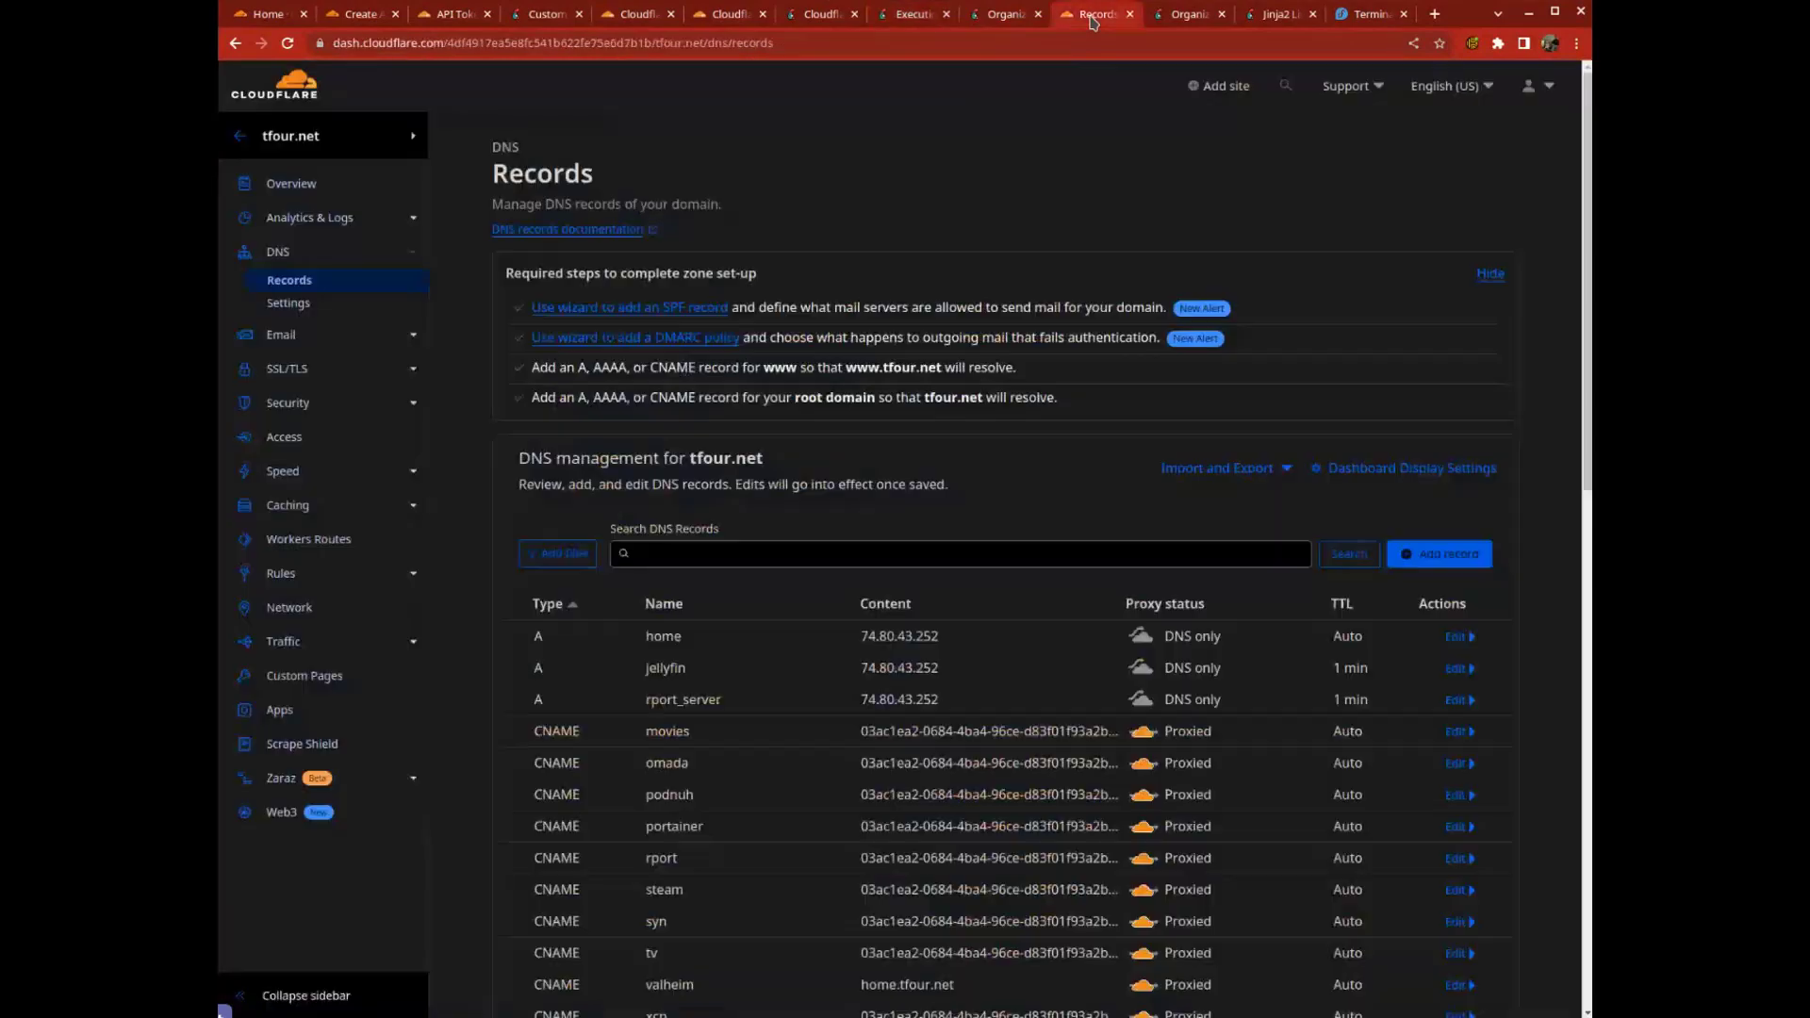
# Step: Reload tfour.net's DNS records and highlight the content of the new fourth A record
pyautogui.click(287, 42)
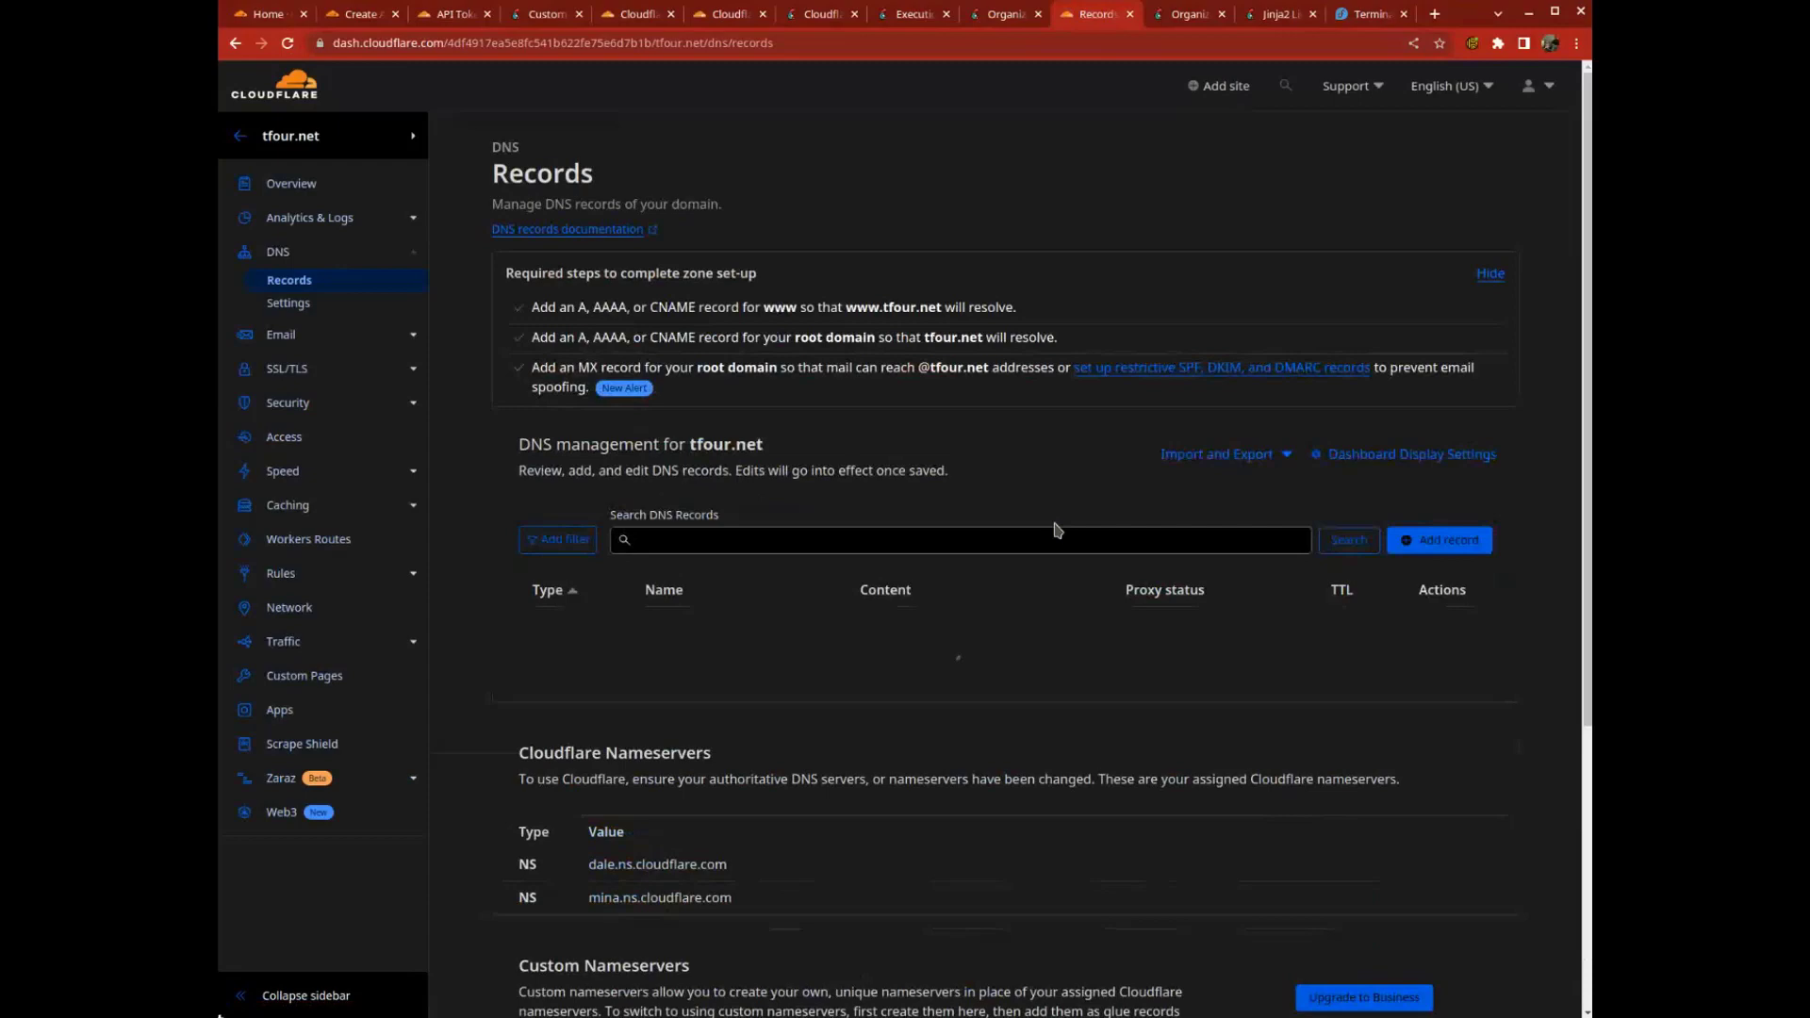
pyautogui.scroll(-4, 1056, 530)
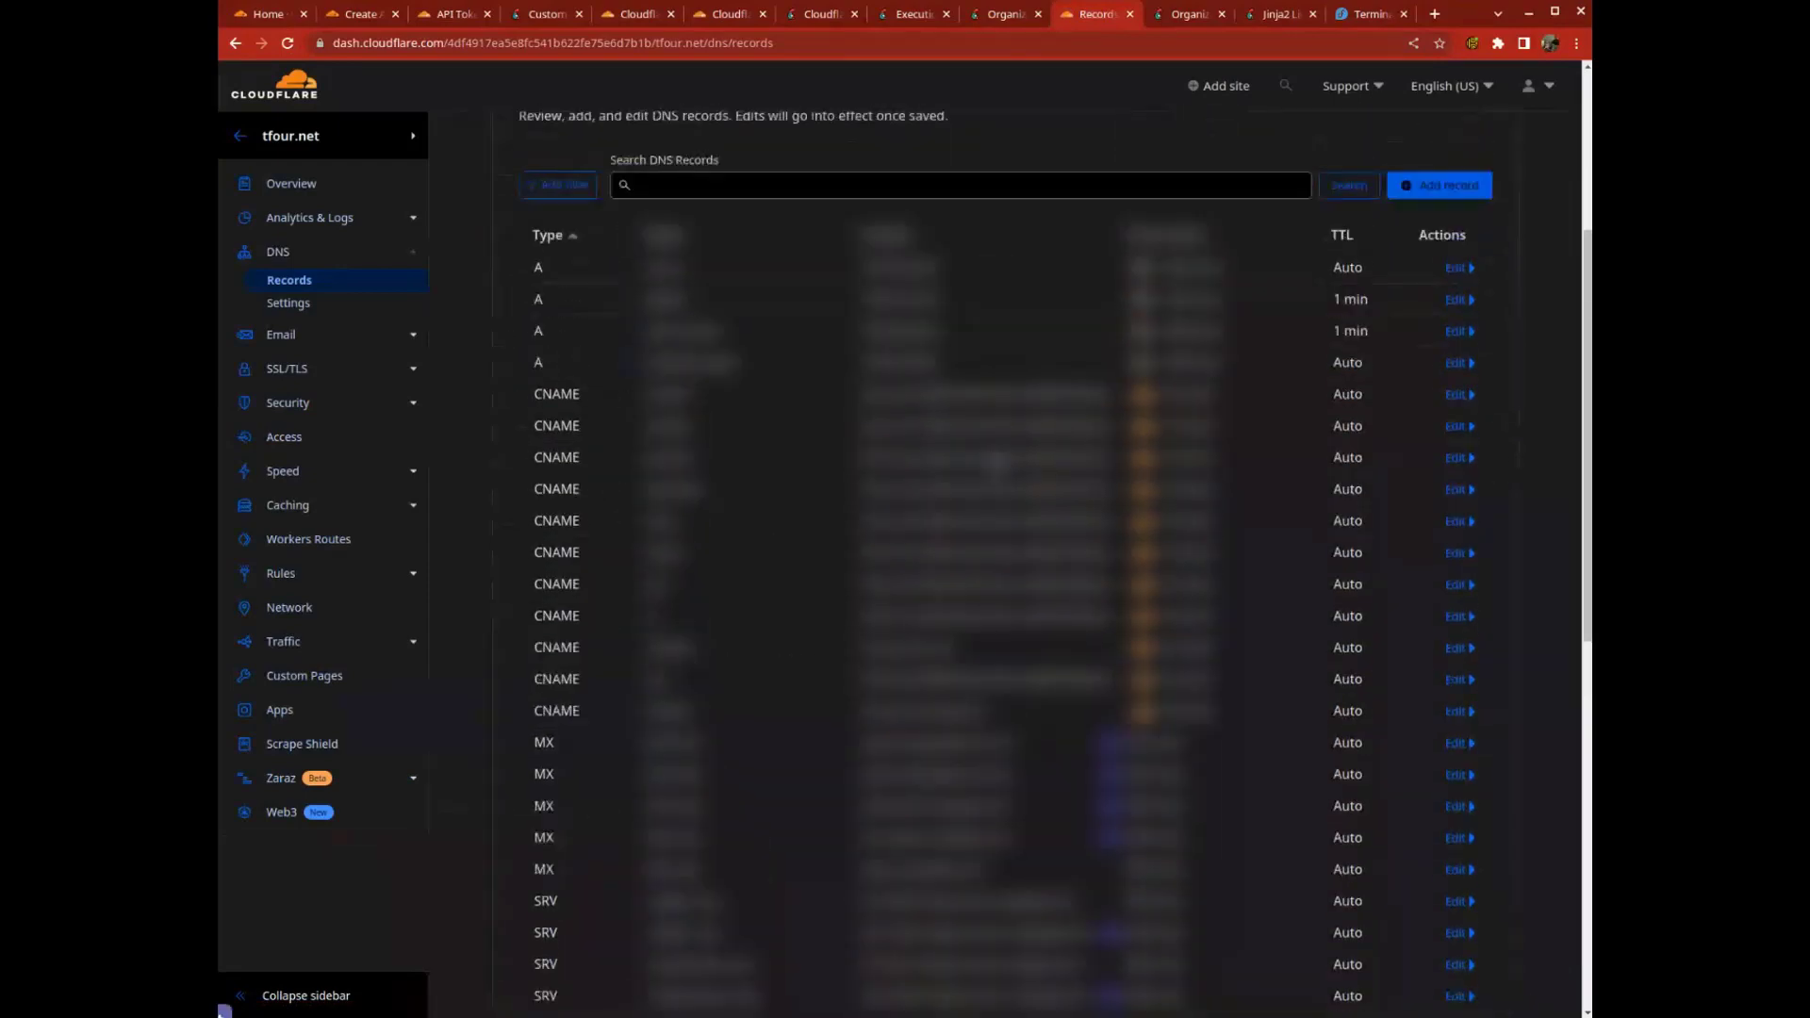
pyautogui.scroll(1, 996, 462)
pyautogui.moveTo(649, 415); pyautogui.dragTo(745, 421)
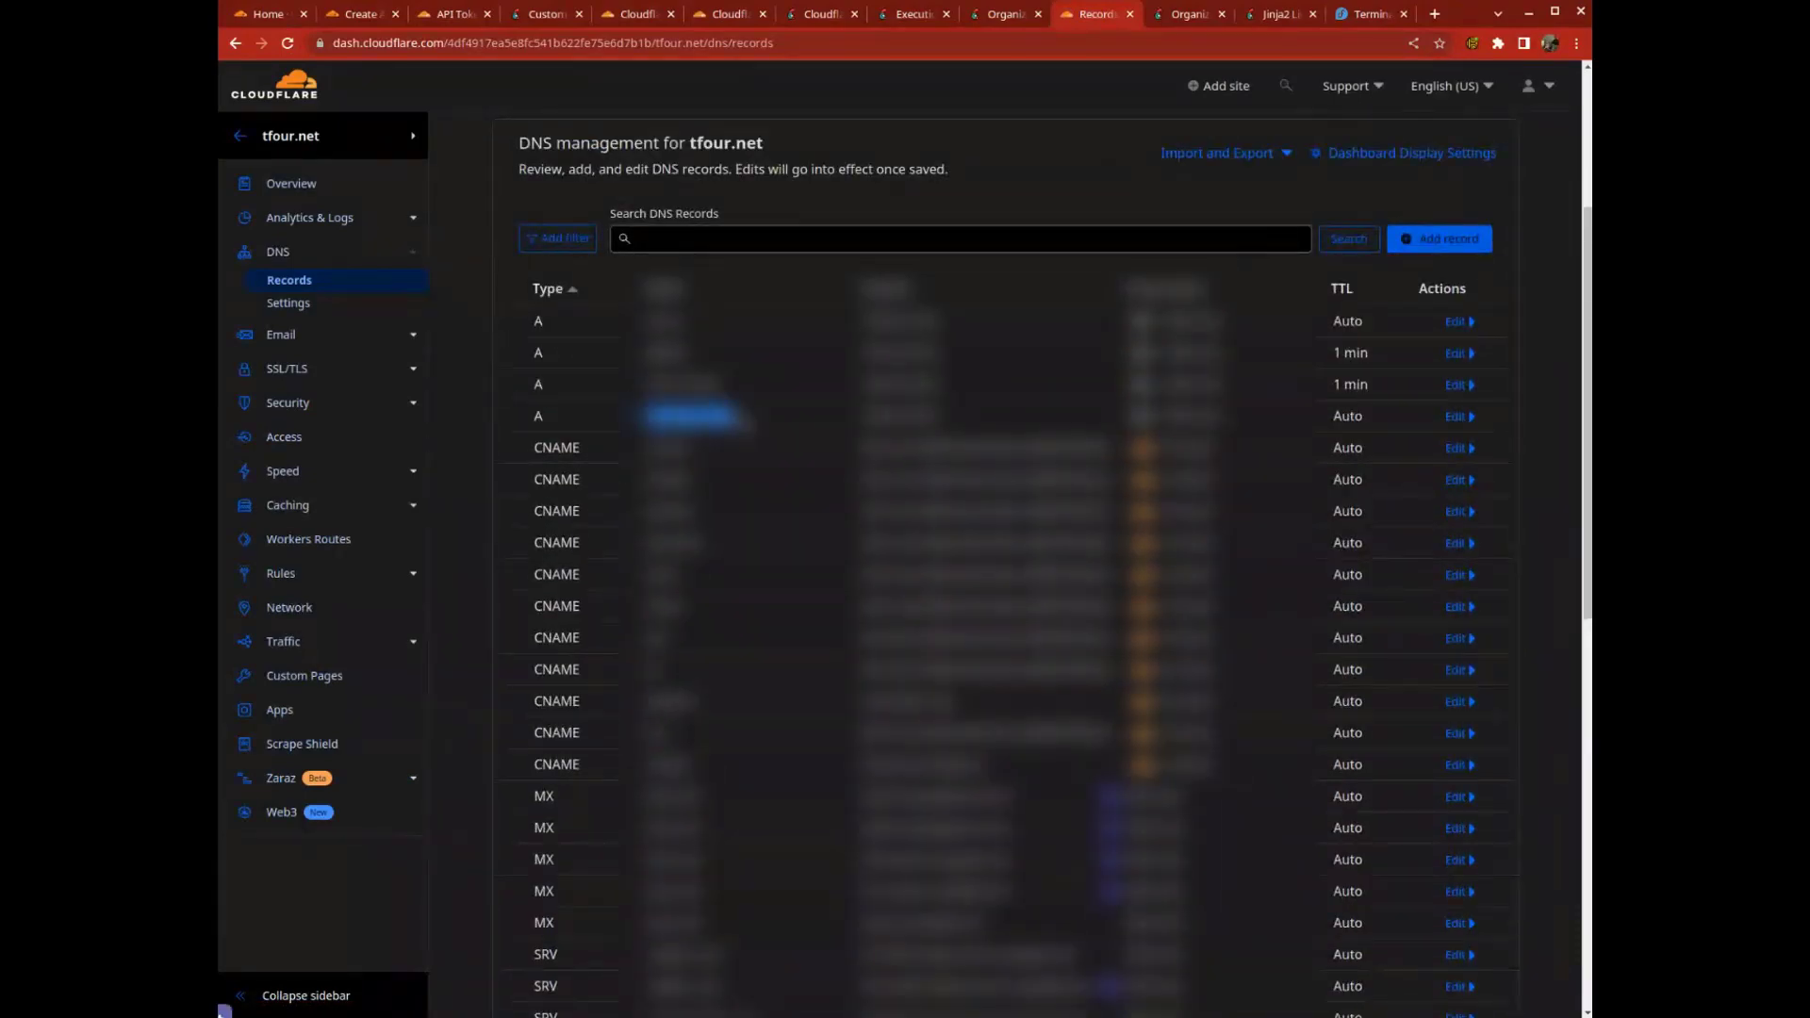
pyautogui.moveTo(957, 423); pyautogui.dragTo(863, 421)
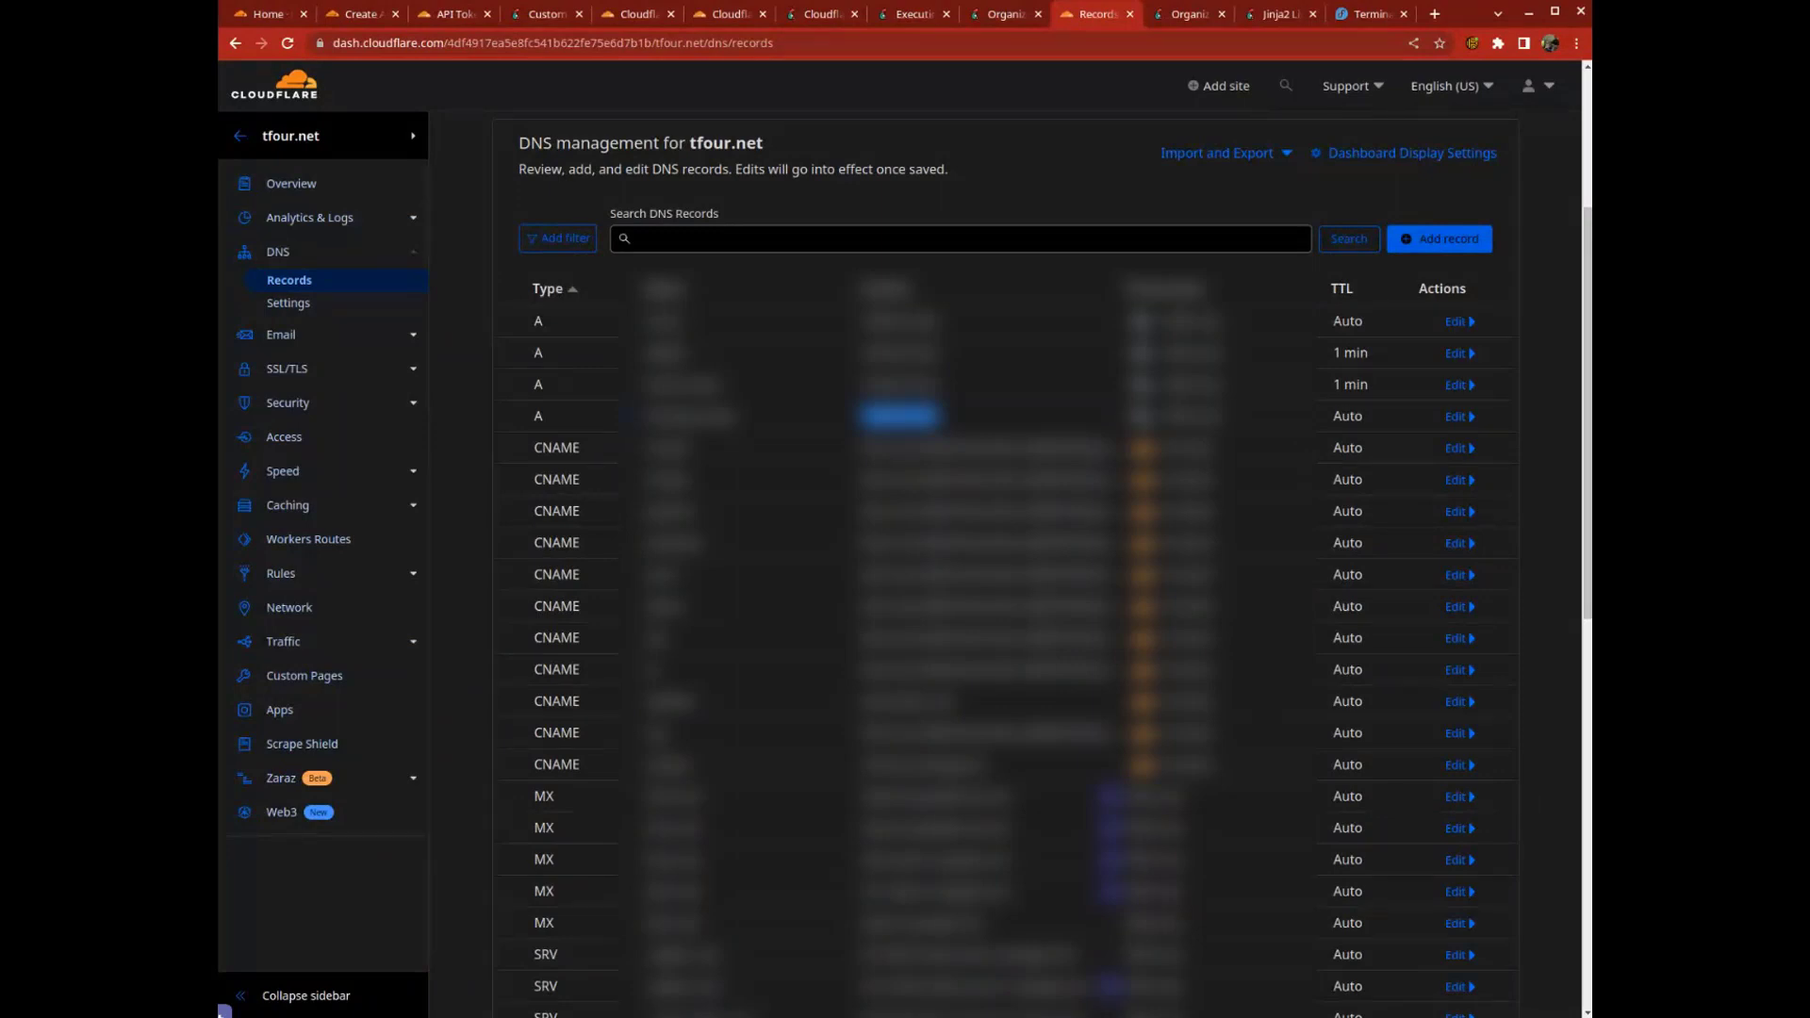
# Step: Return to the terminal showing dynamic_dns.sh's JSON output
pyautogui.click(218, 1014)
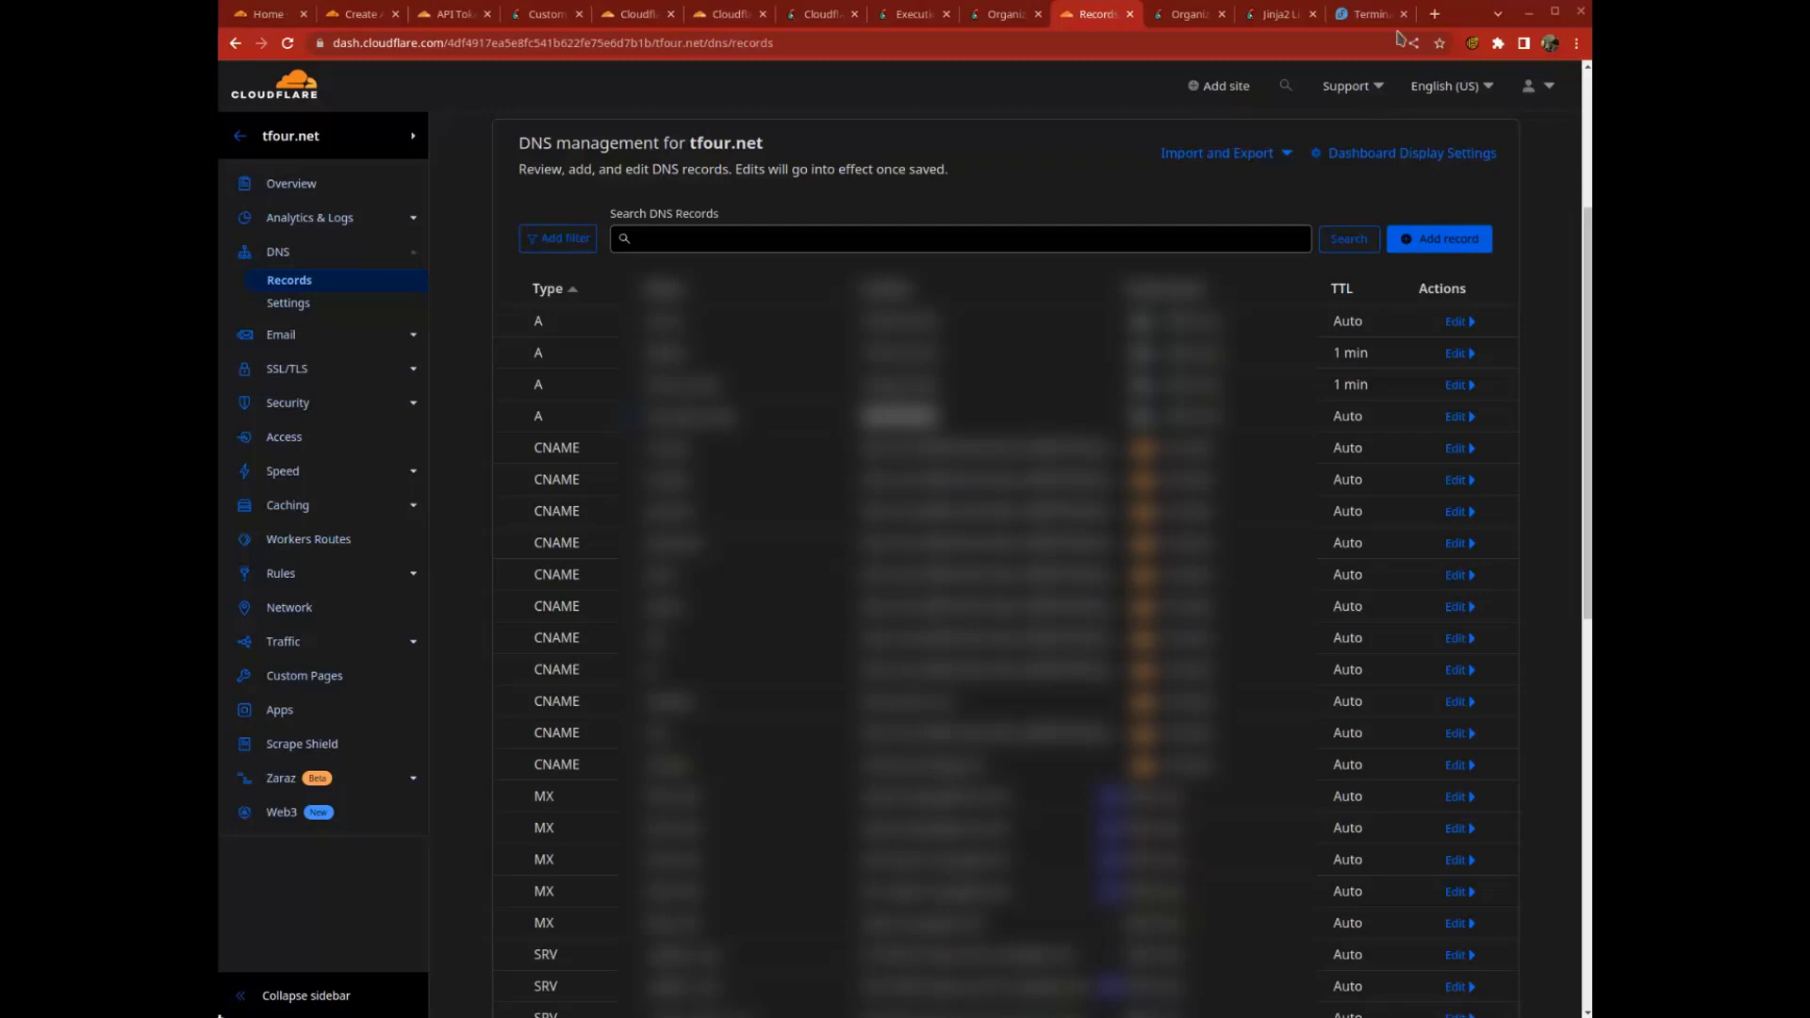
pyautogui.click(1473, 13)
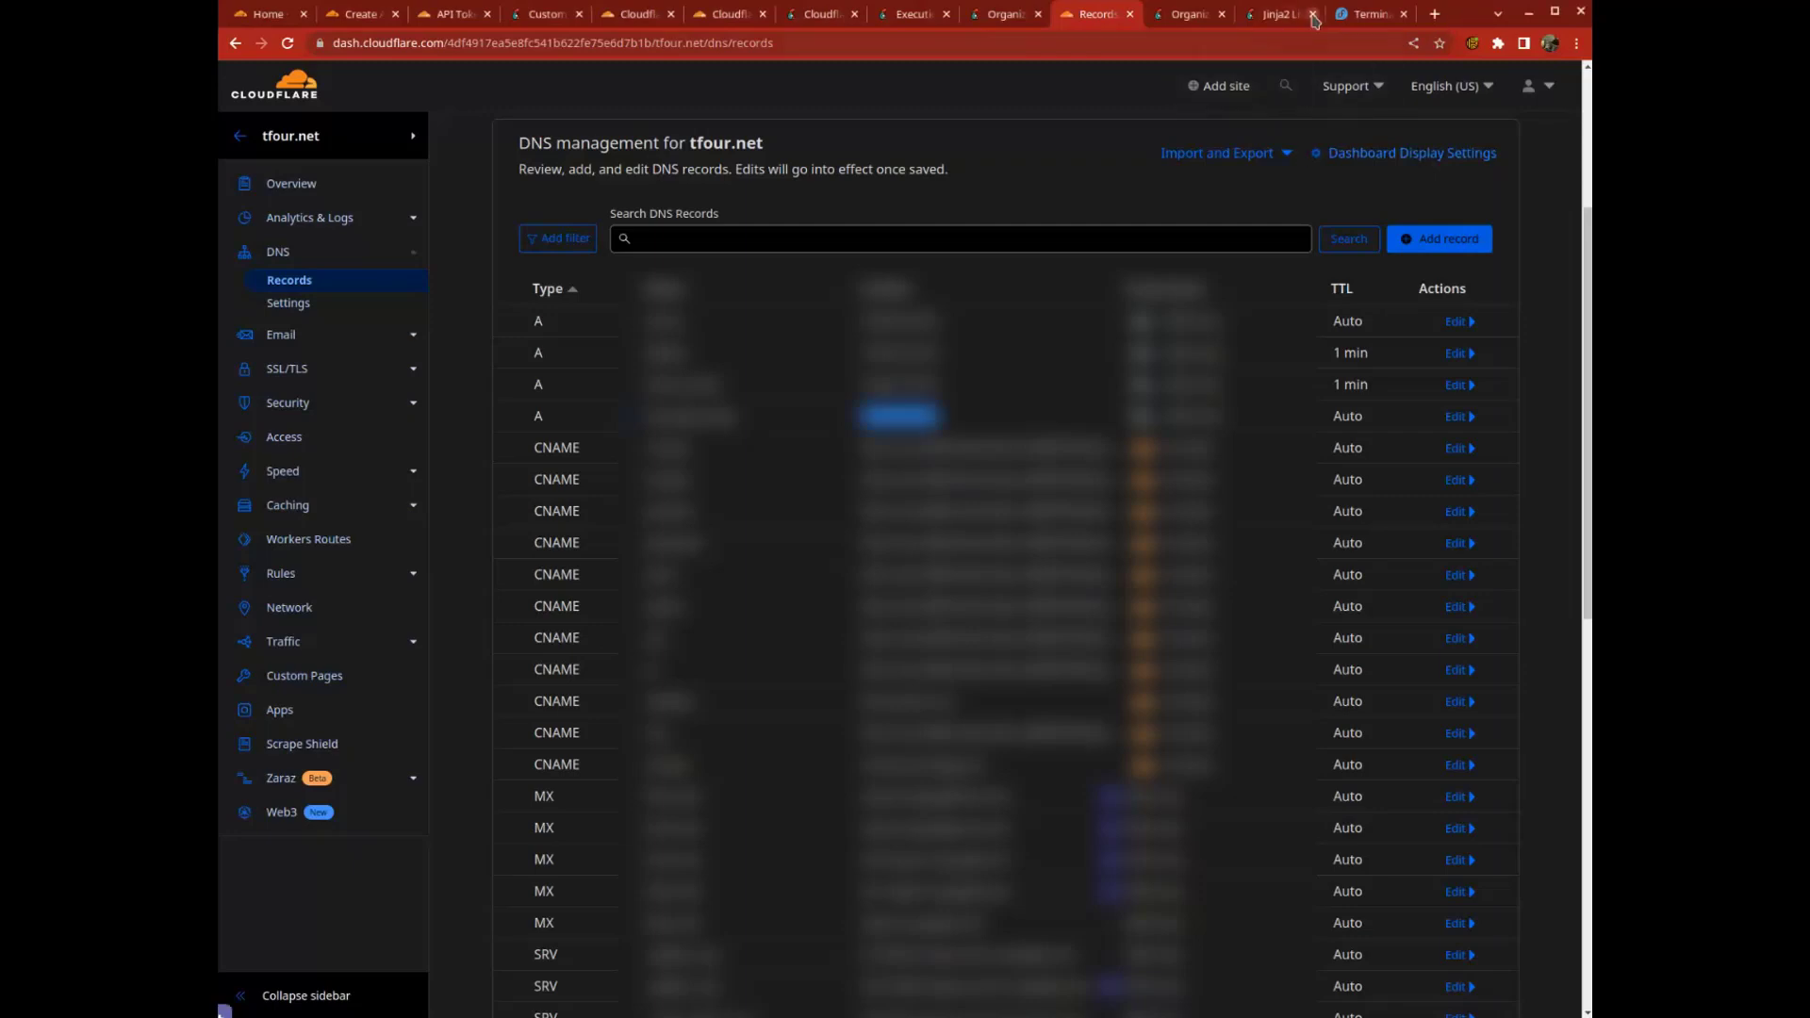
pyautogui.click(1362, 14)
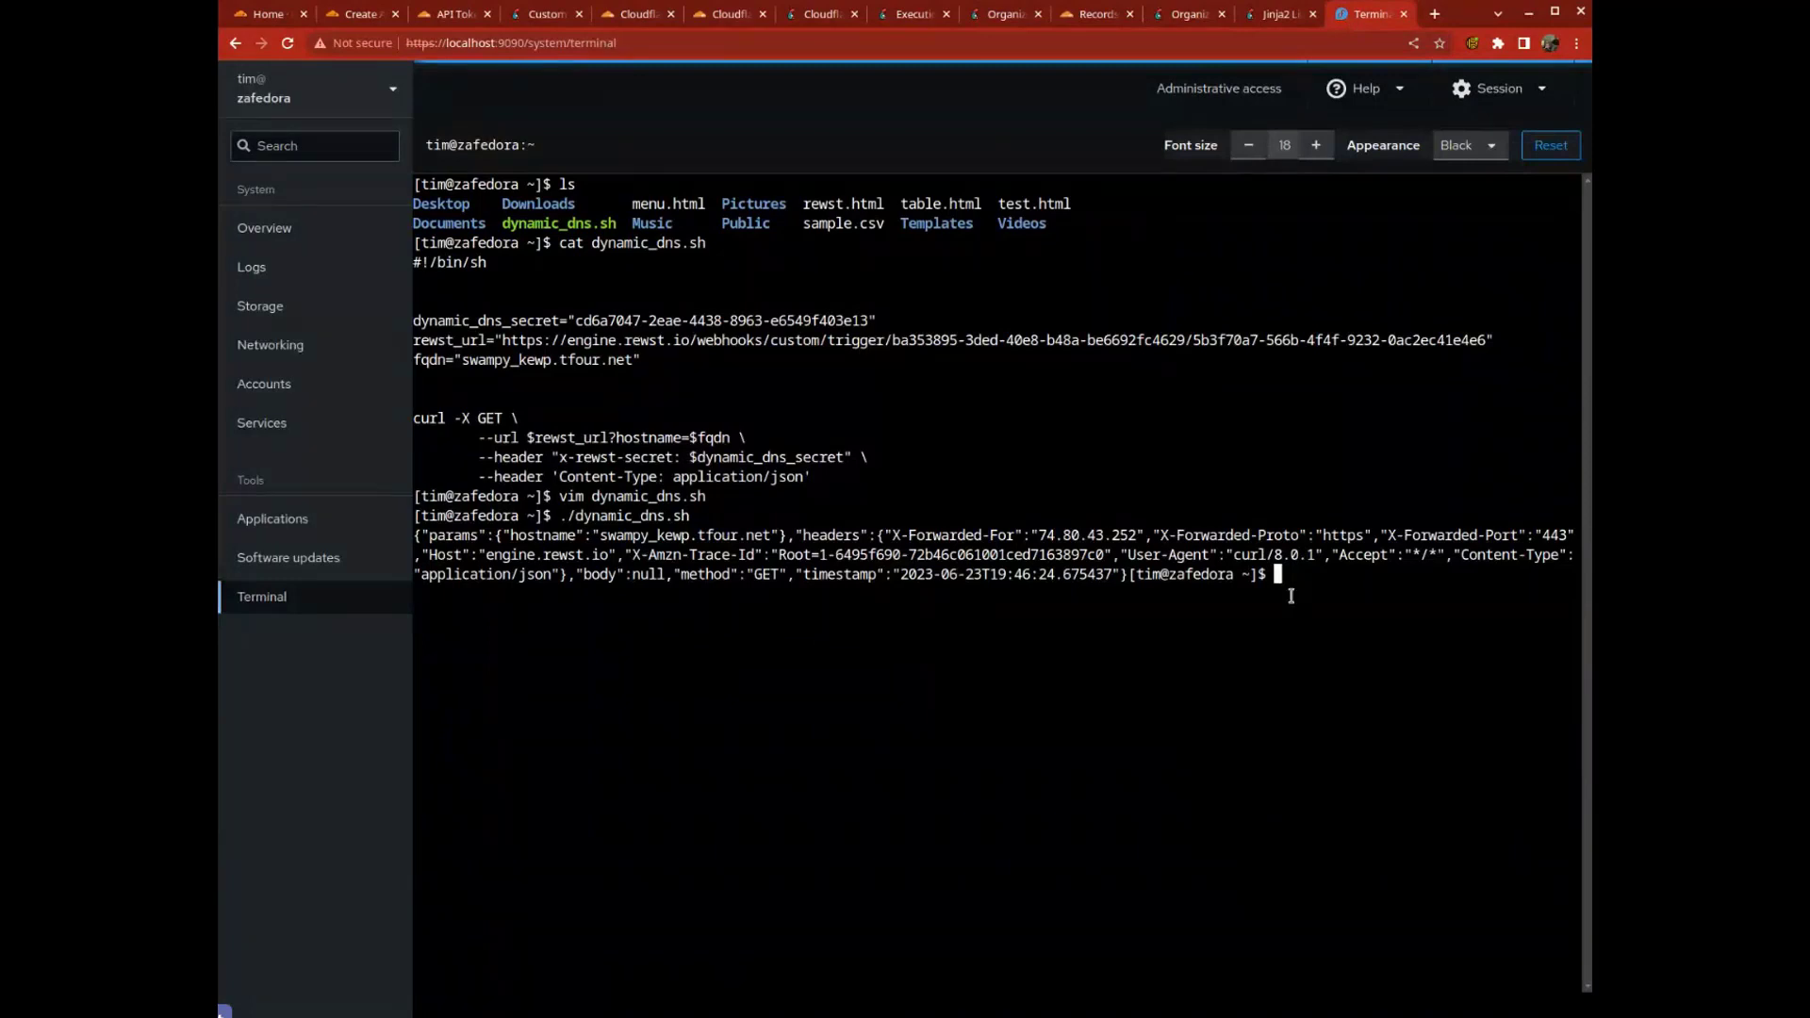
pyautogui.moveTo(1313, 575); pyautogui.dragTo(1291, 575)
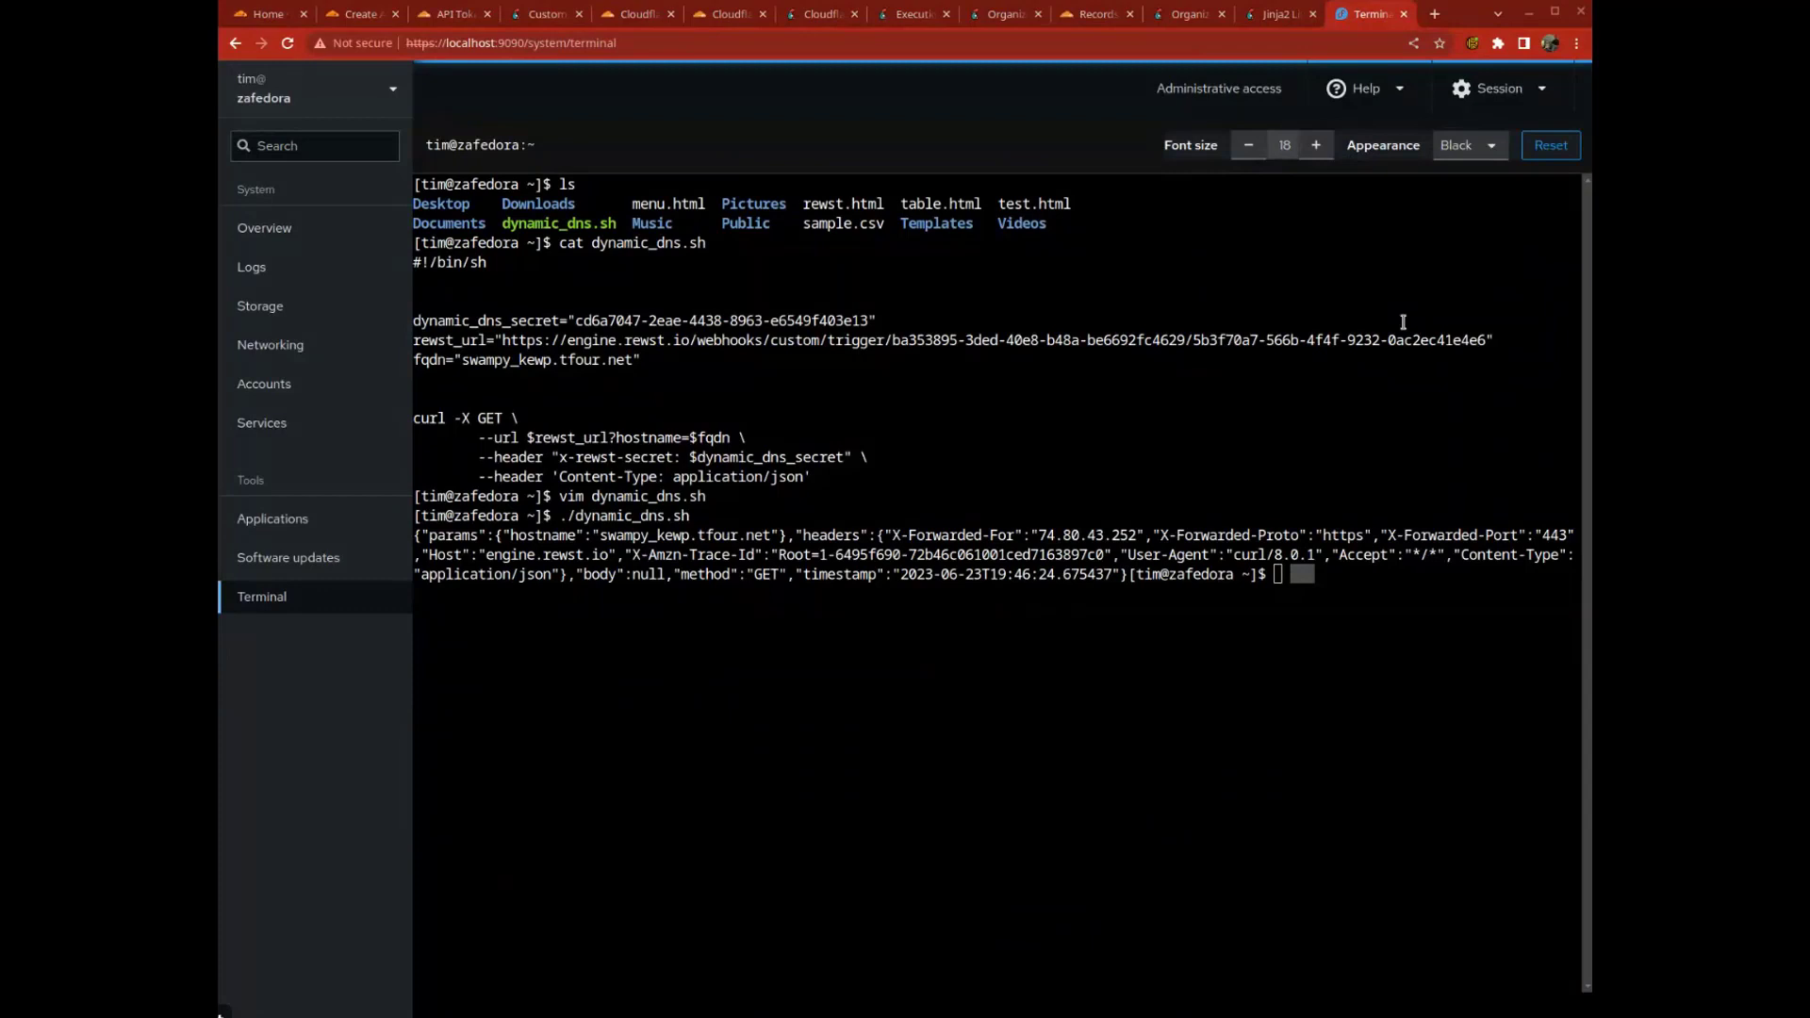
pyautogui.click(1450, 297)
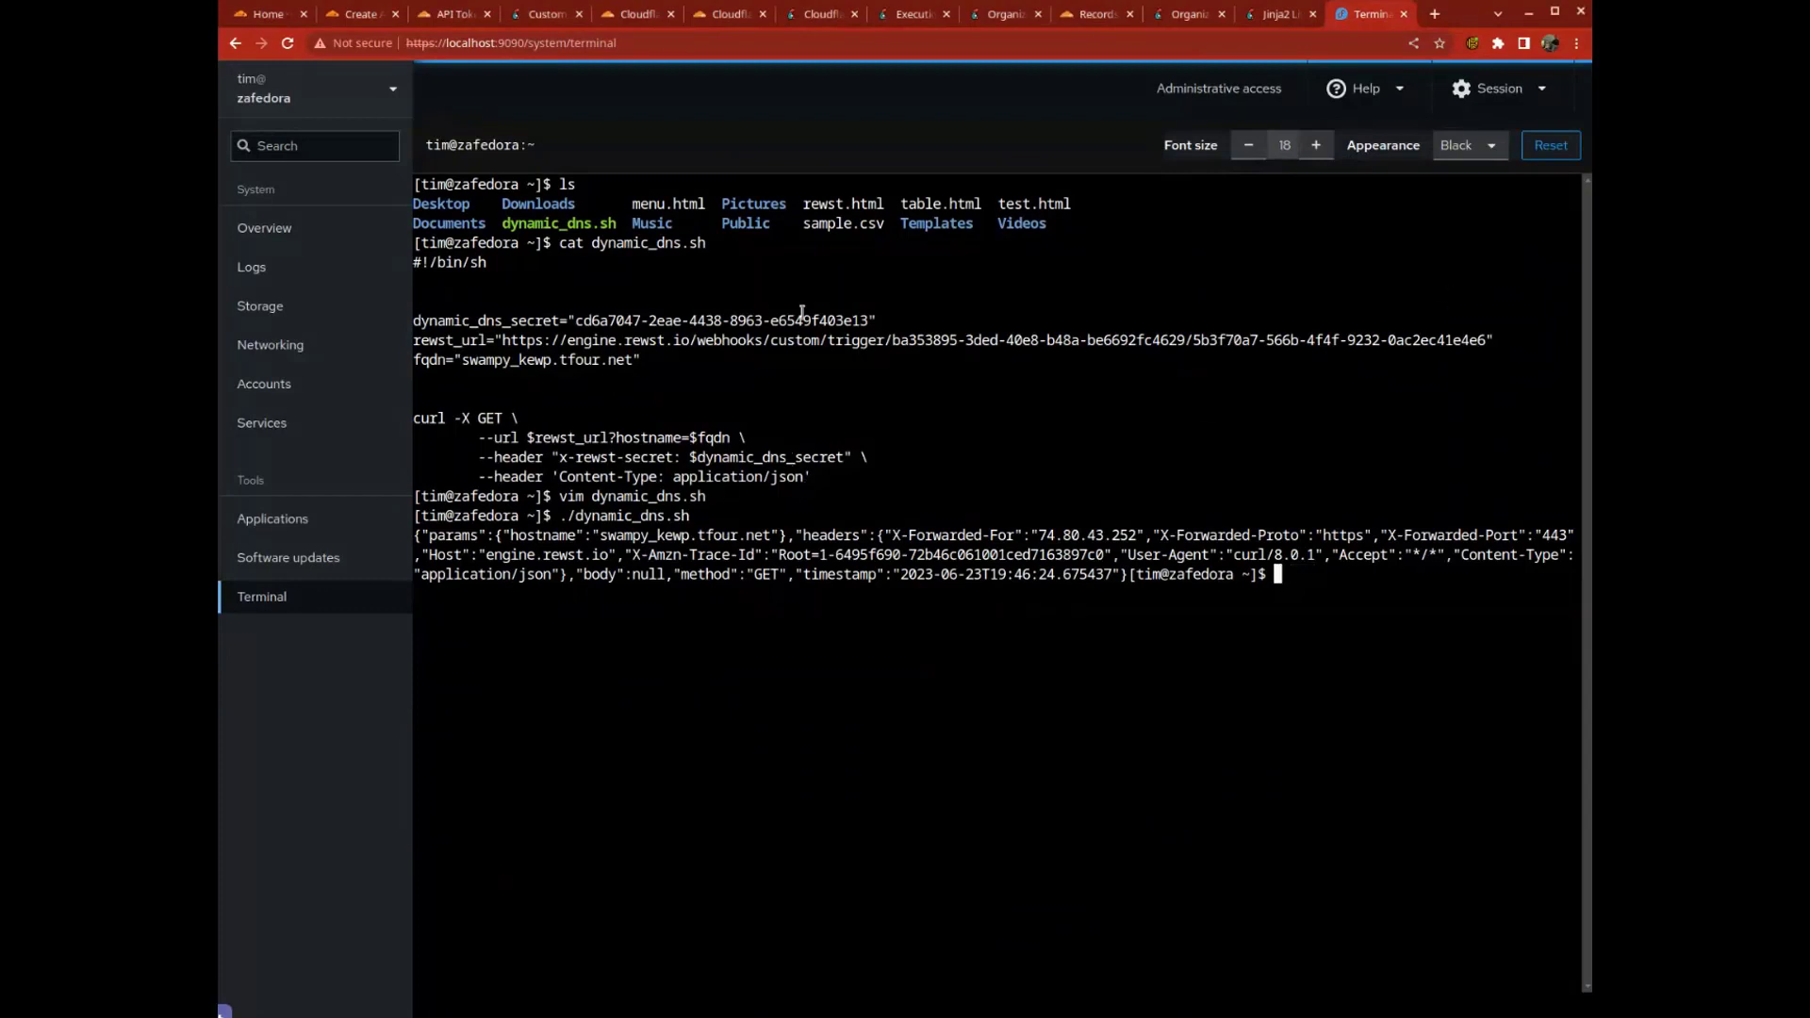